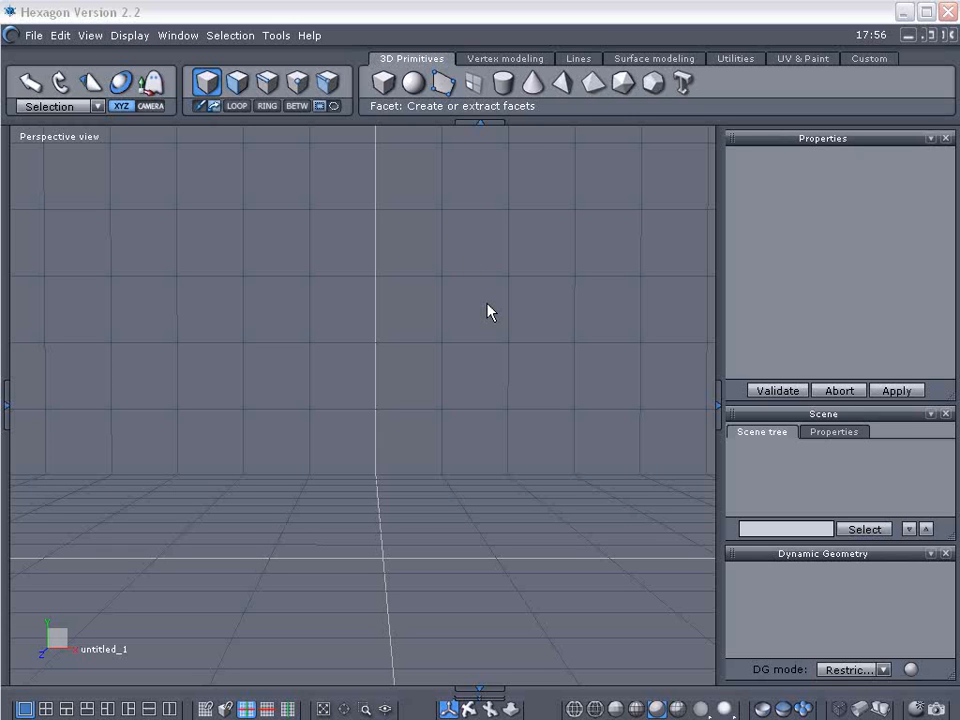
- Create a cylinder primitive near the centre of the view, about 6.5 units wide and 5.1 units high
left_click(505, 88)
left_click(357, 350)
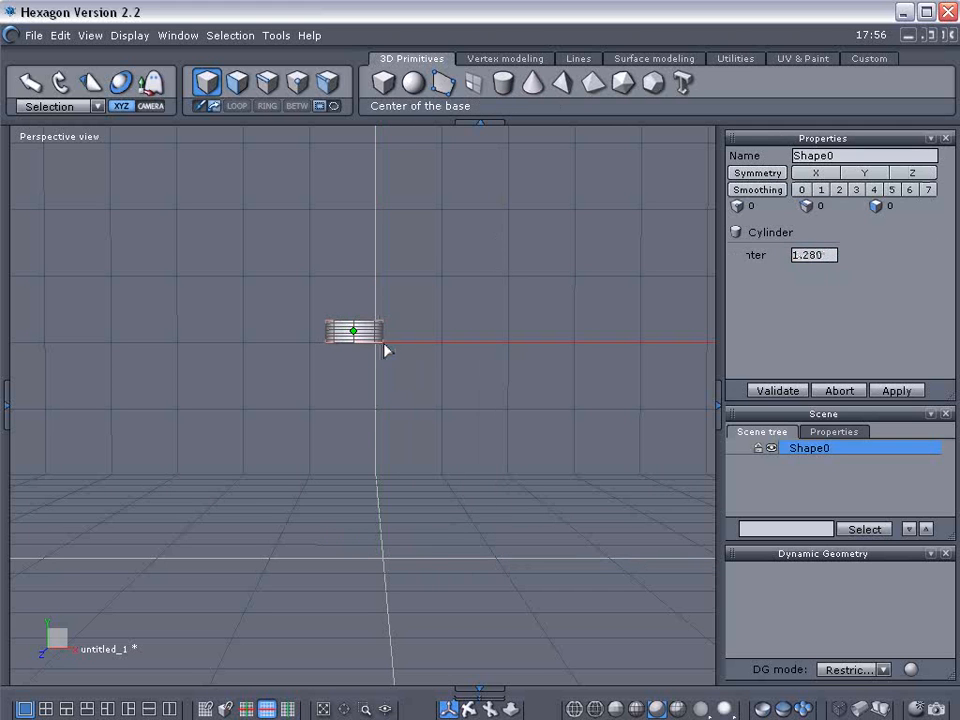
left_click(431, 349)
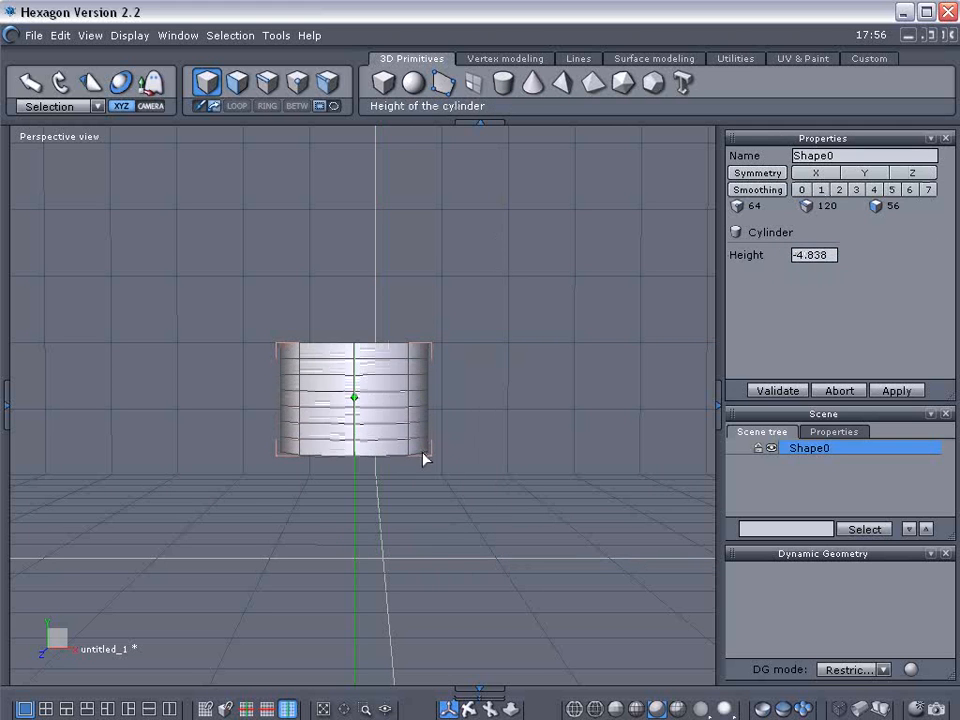
left_click(427, 462)
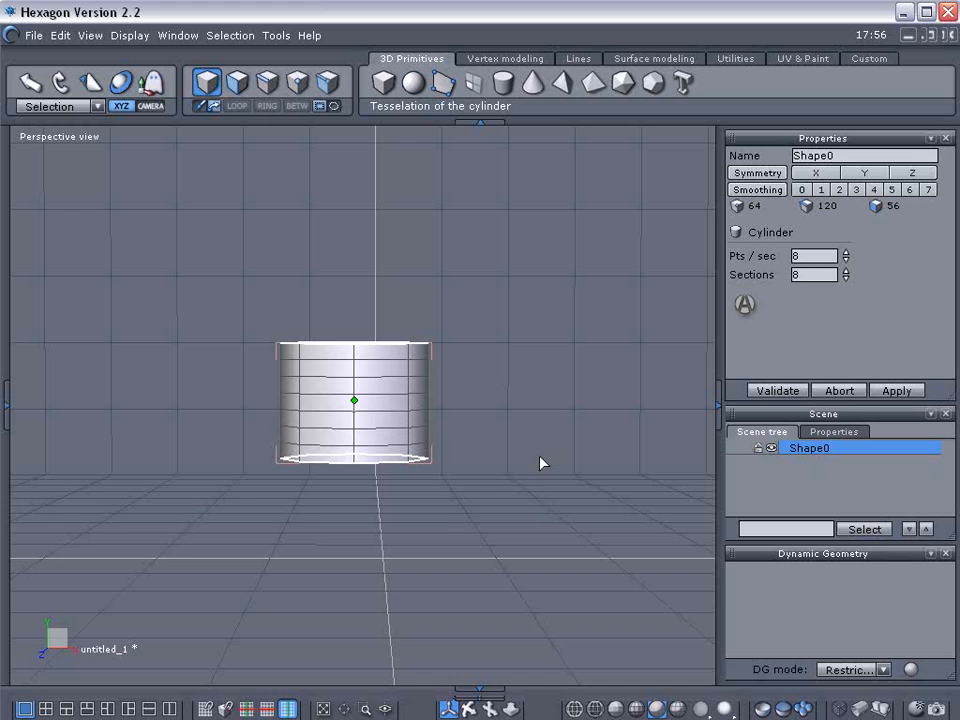
- Close both ends of the cylinder, set its points per section to 96 and finish the shape
middle_click_drag(521, 471, 526, 453)
left_click(350, 459)
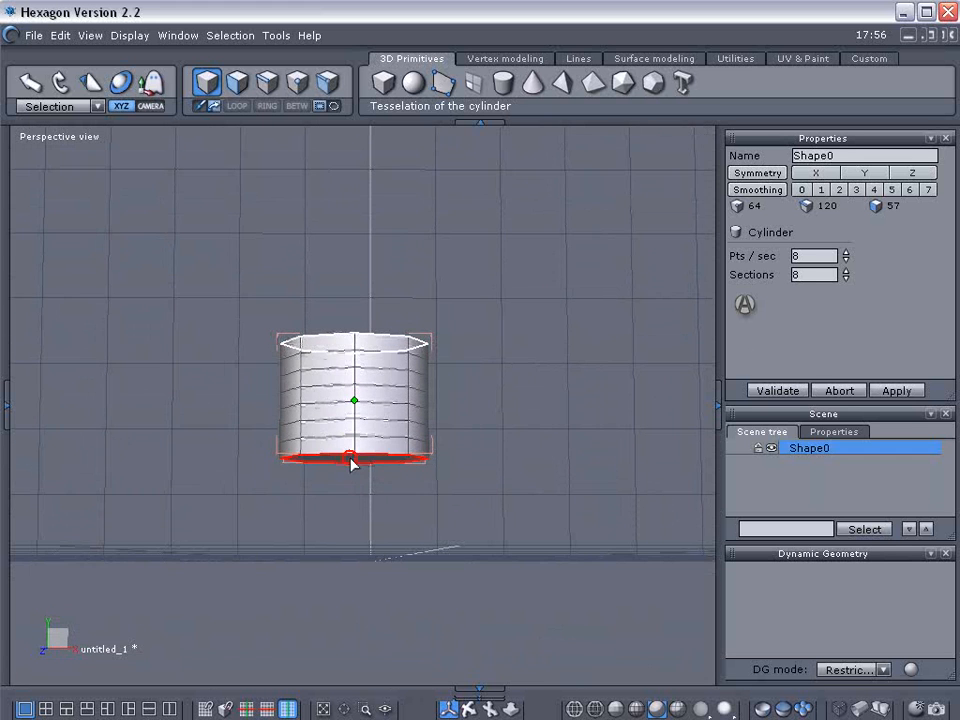
left_click(364, 343)
middle_click_drag(572, 339, 567, 384)
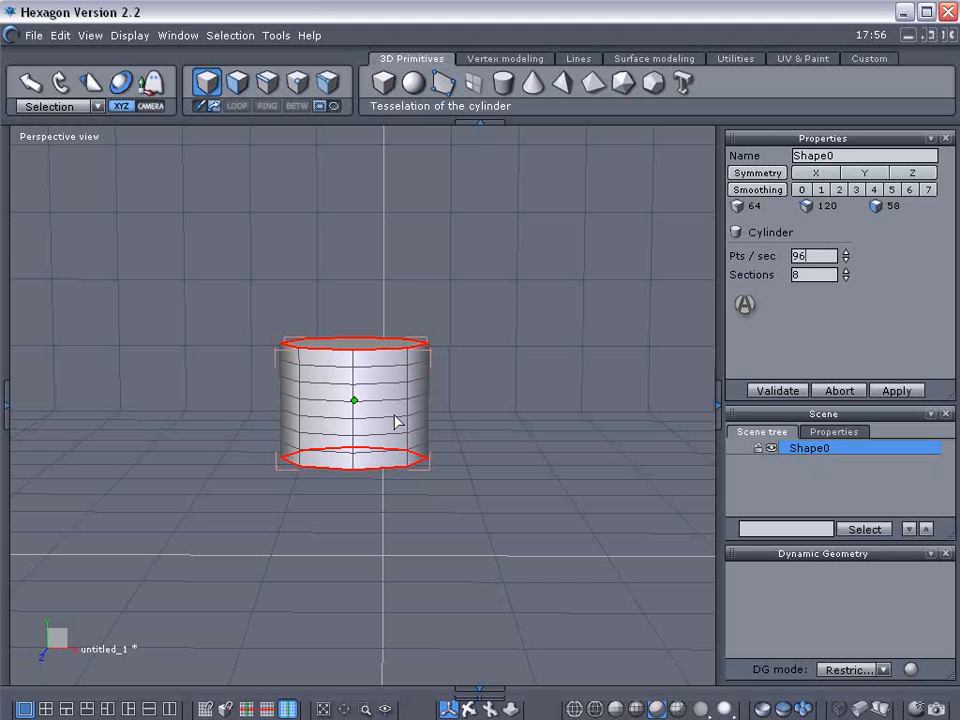
key("Return")
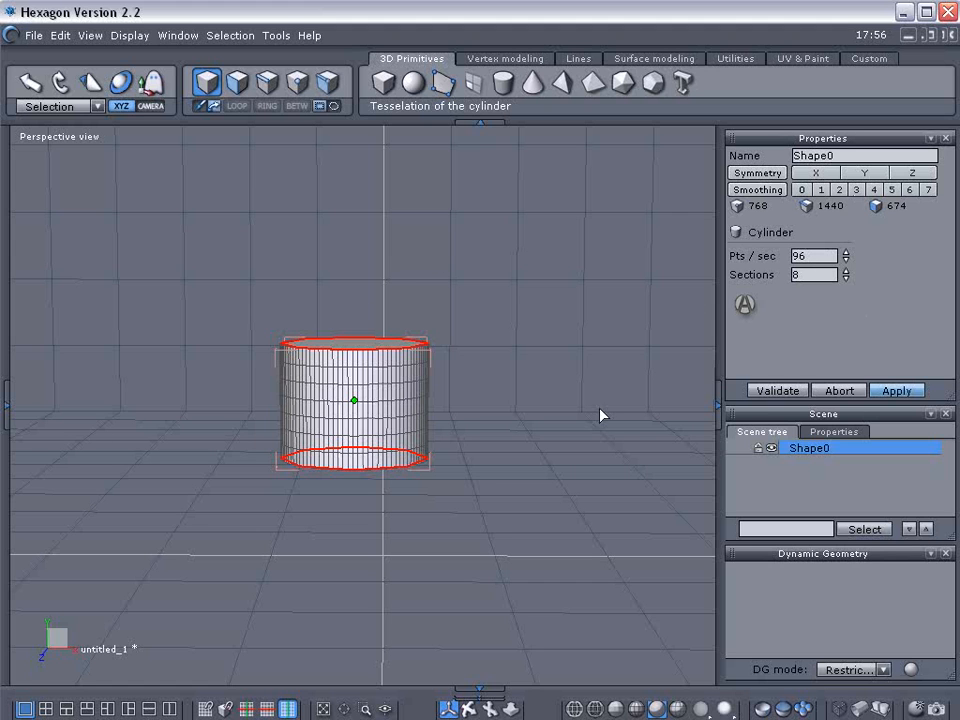
left_click(618, 428)
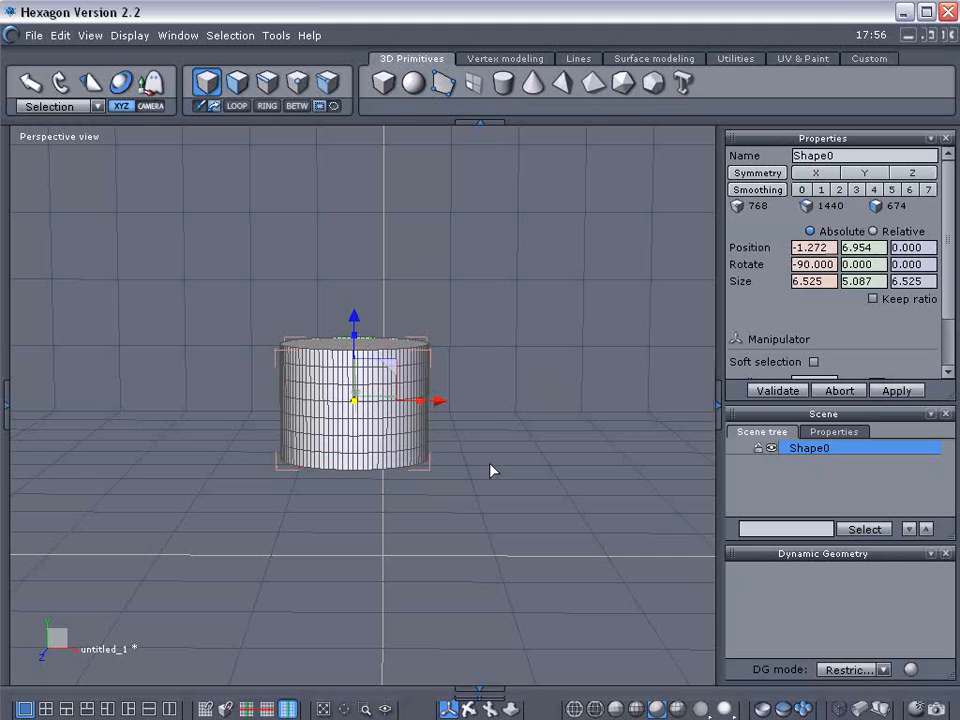
- Extrude the cylinder's top face straight up to a Y position of about 16.3
middle_click_drag(478, 396, 549, 398)
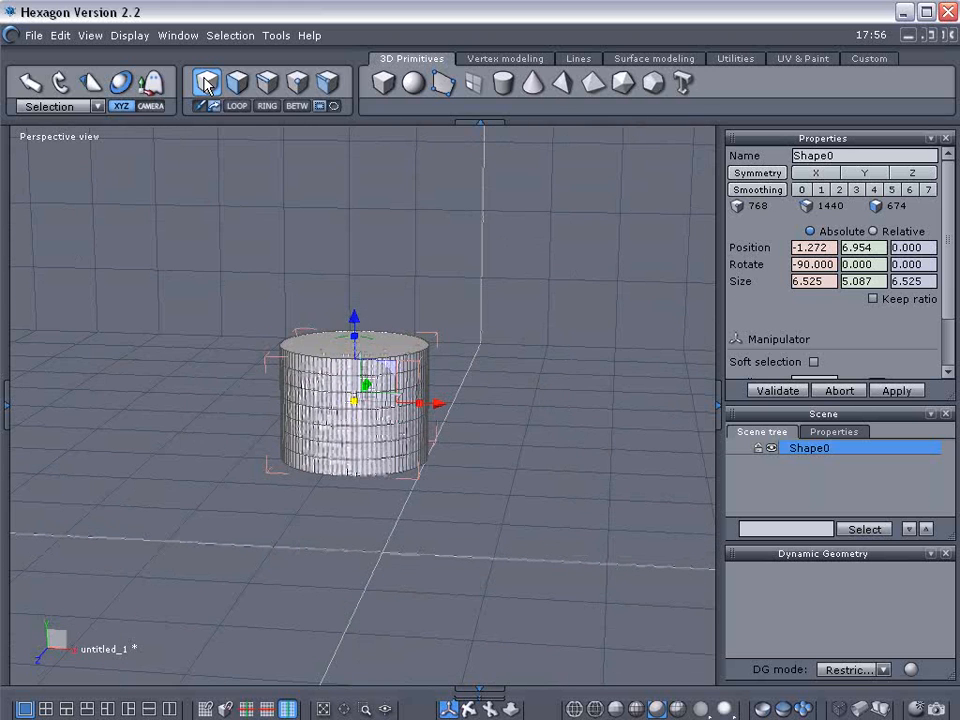
left_click(236, 83)
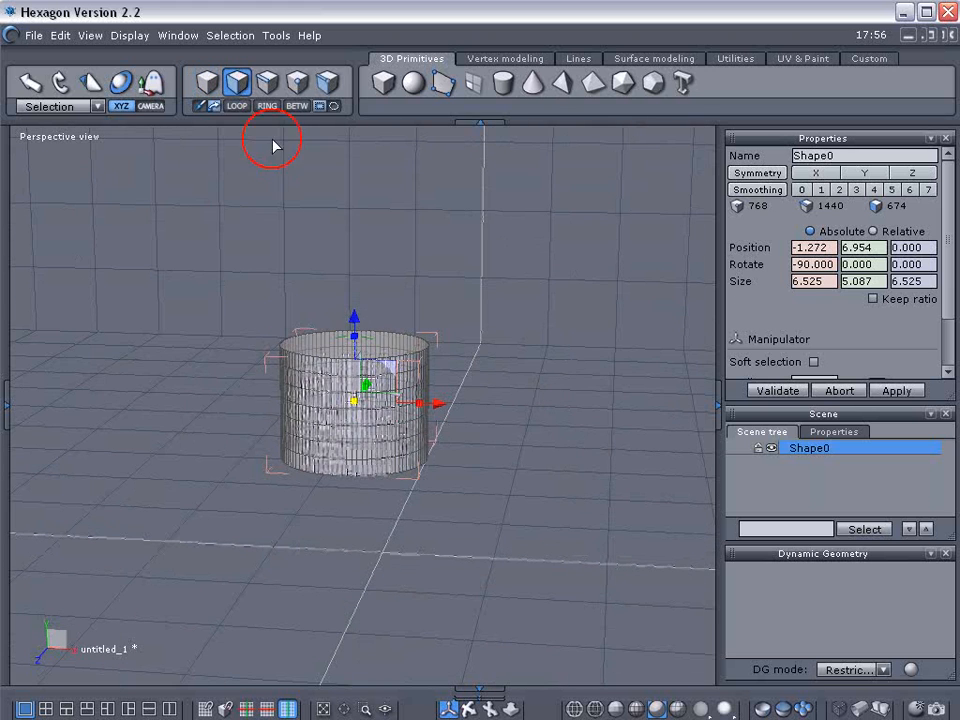
left_click(392, 340)
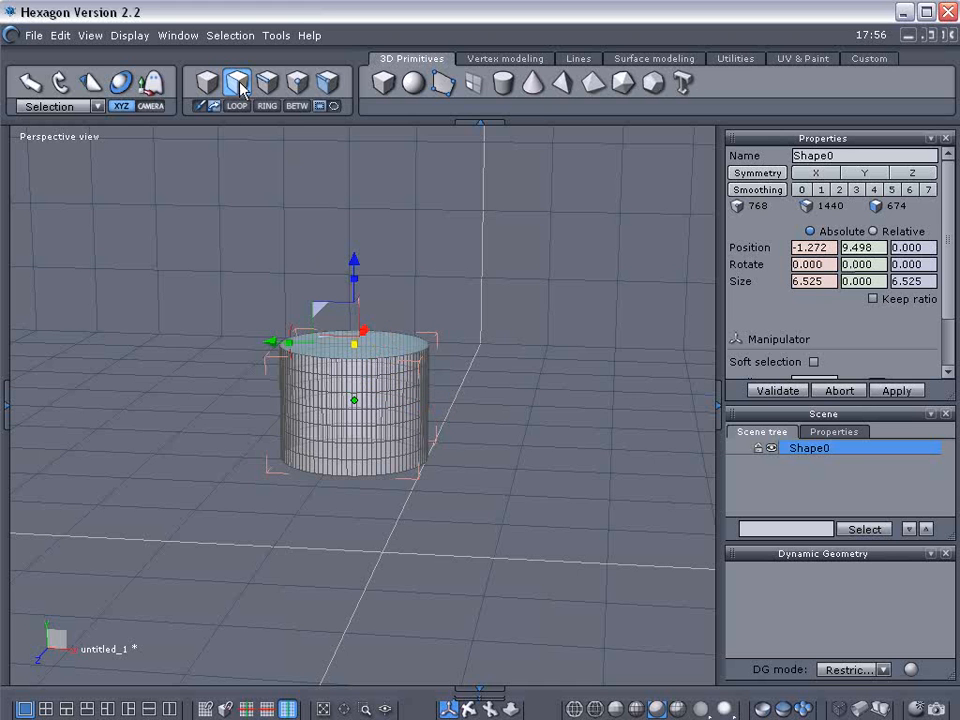
scroll(504, 380, "down", 5)
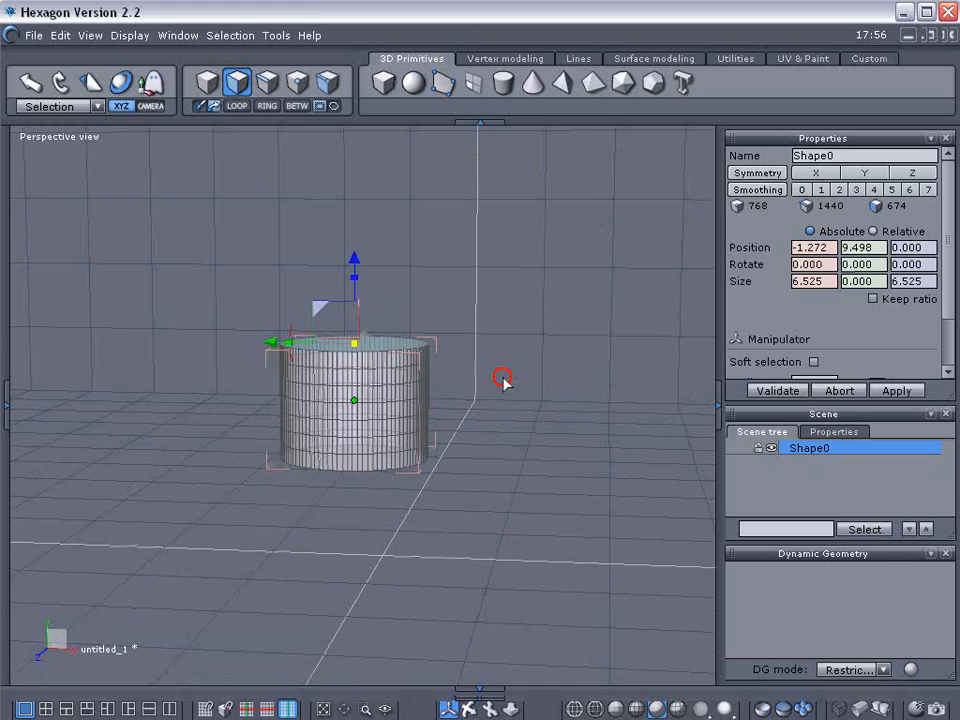
middle_click_drag(530, 418, 491, 450)
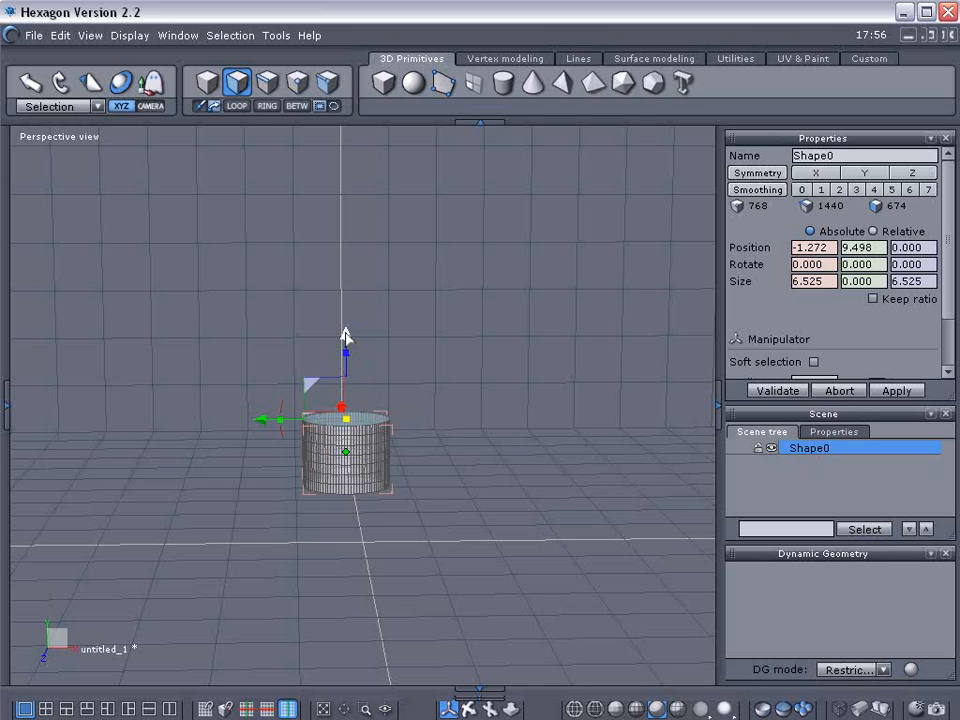
left_click_drag(345, 337, 345, 242, "shift")
scroll(434, 367, "up", 2)
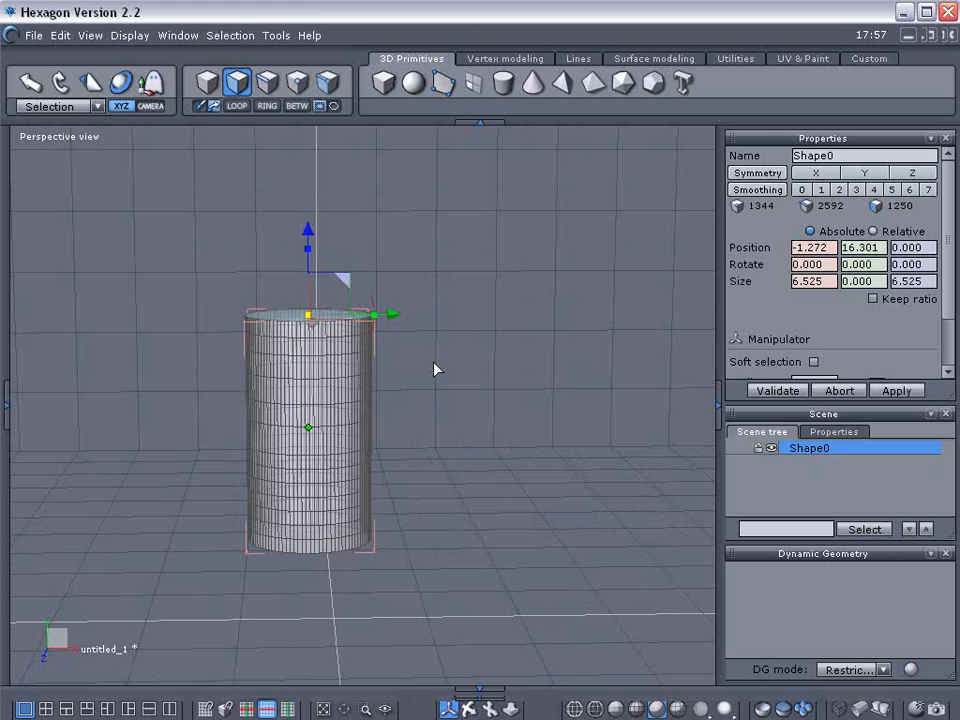
left_click(427, 403)
- Select a block of side faces, six wide and two high, at the lower edge of the tall cylinder
middle_click_drag(447, 377, 366, 497)
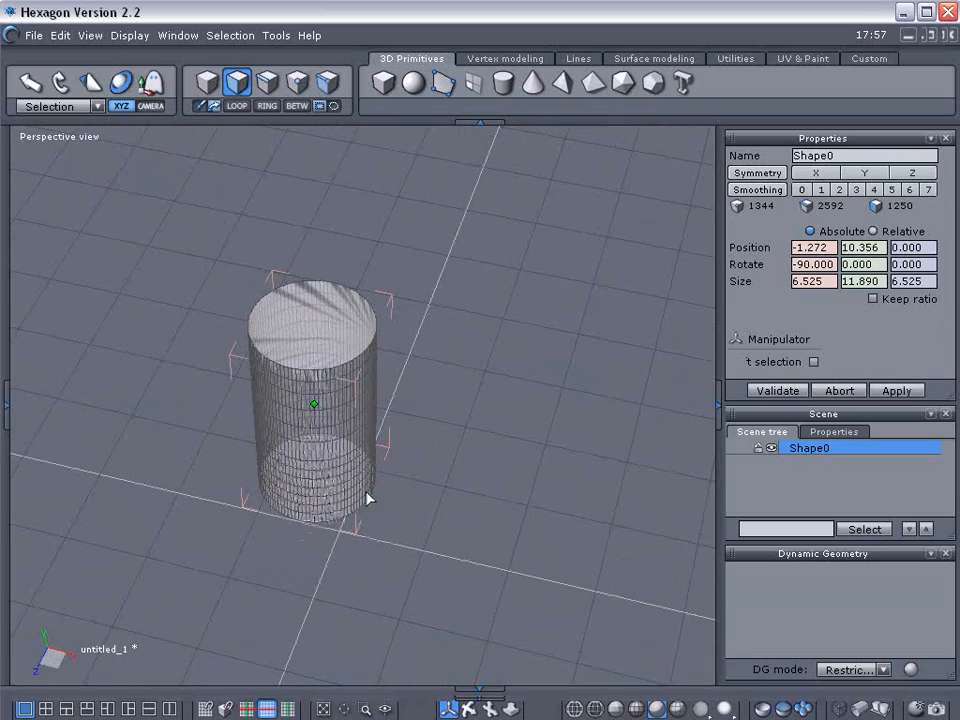
left_click(291, 342)
middle_click_drag(259, 327, 311, 247)
middle_click_drag(410, 395, 361, 277)
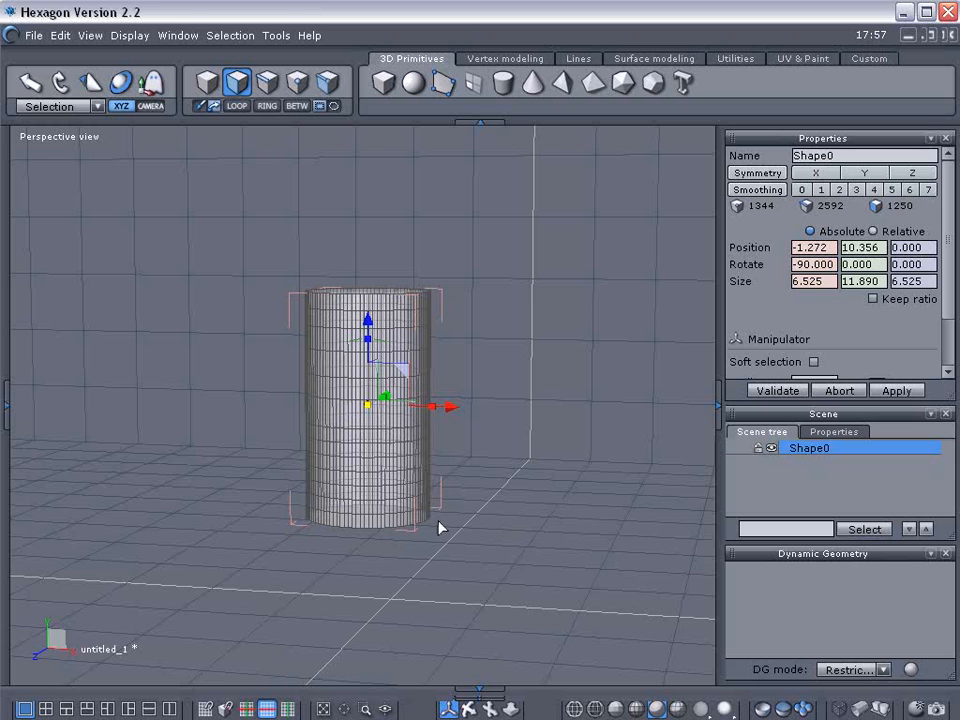
scroll(395, 512, "up", 3)
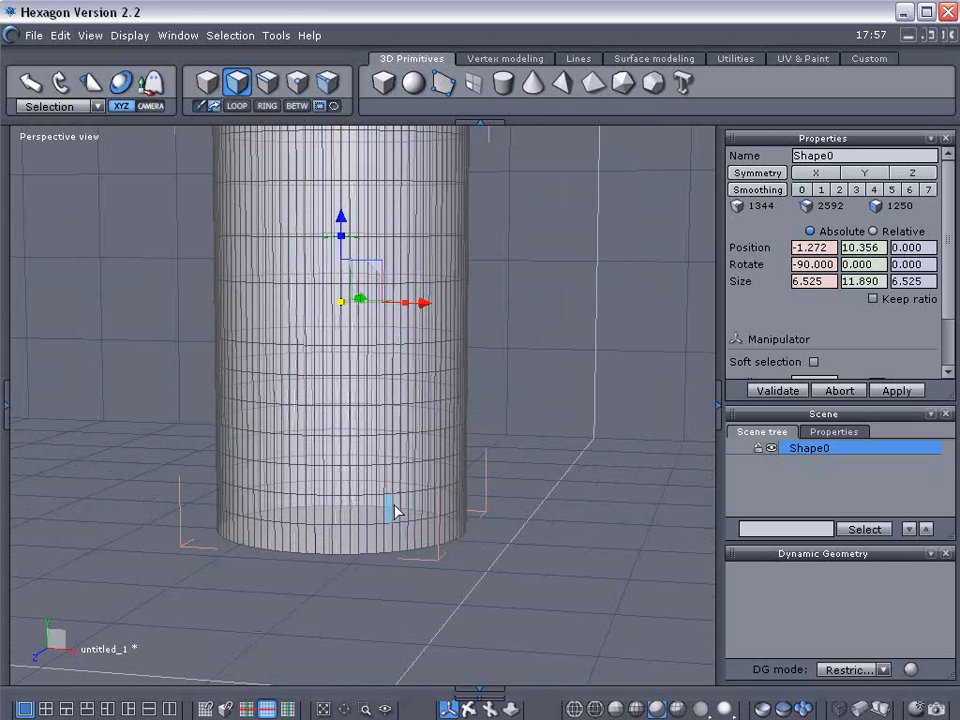
left_click(406, 508)
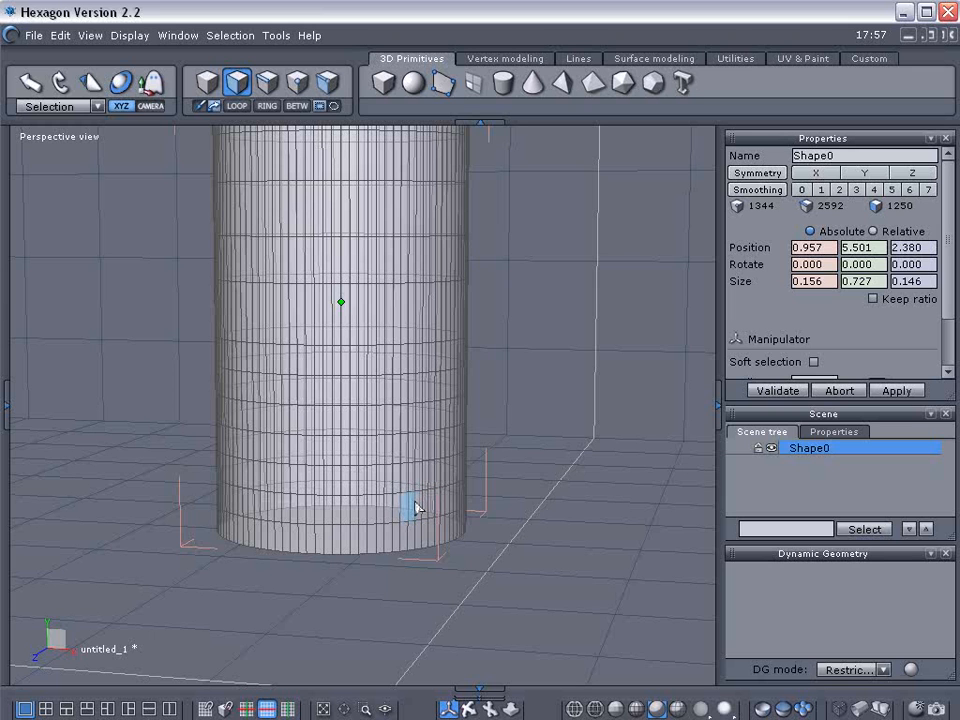
left_click(414, 503, "shift")
left_click(421, 502, "shift")
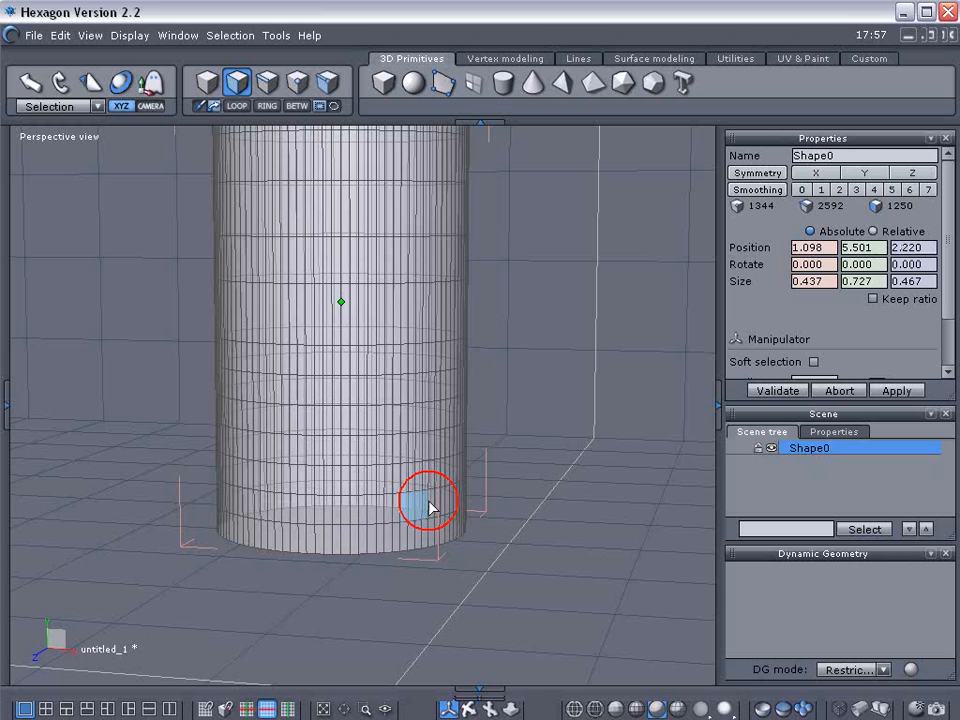
left_click(430, 507, "shift")
left_click(407, 537, "shift")
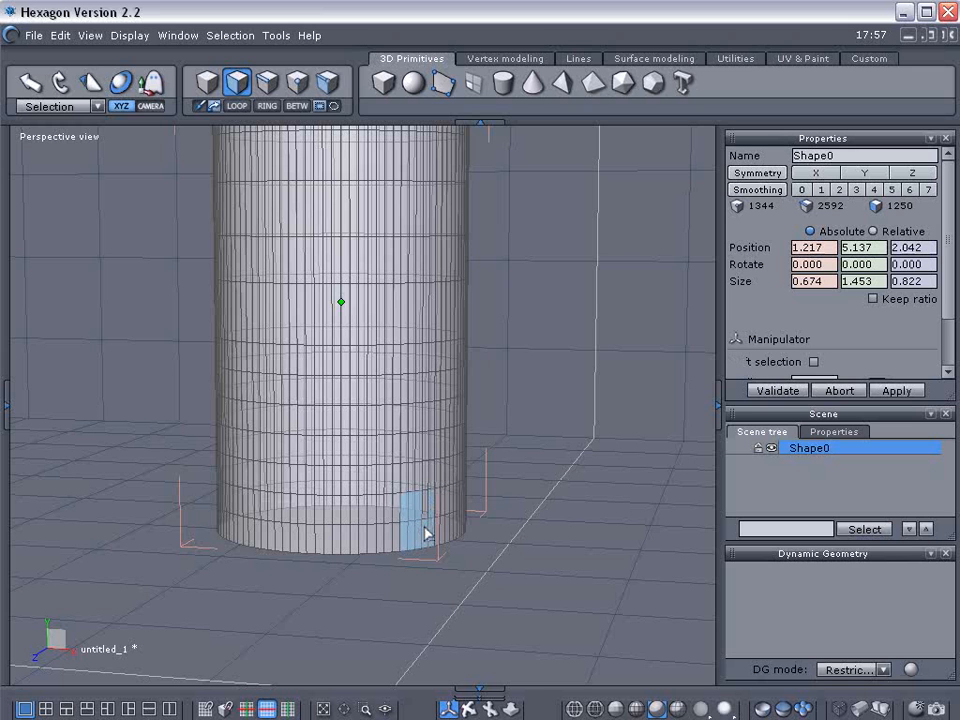
left_click(396, 519, "shift")
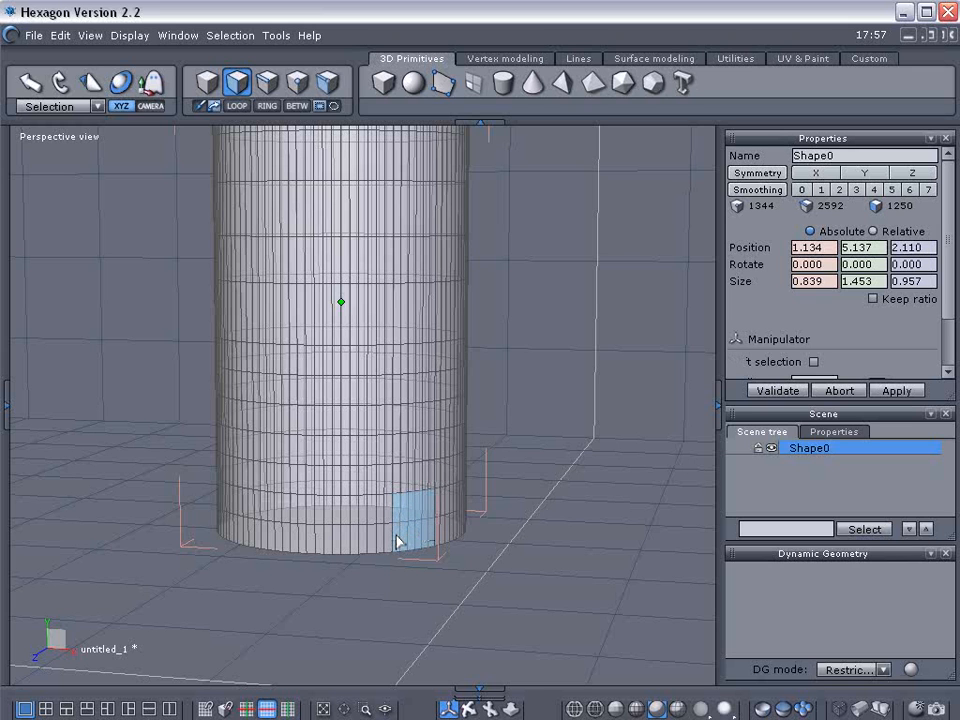
middle_click_drag(283, 463, 432, 478)
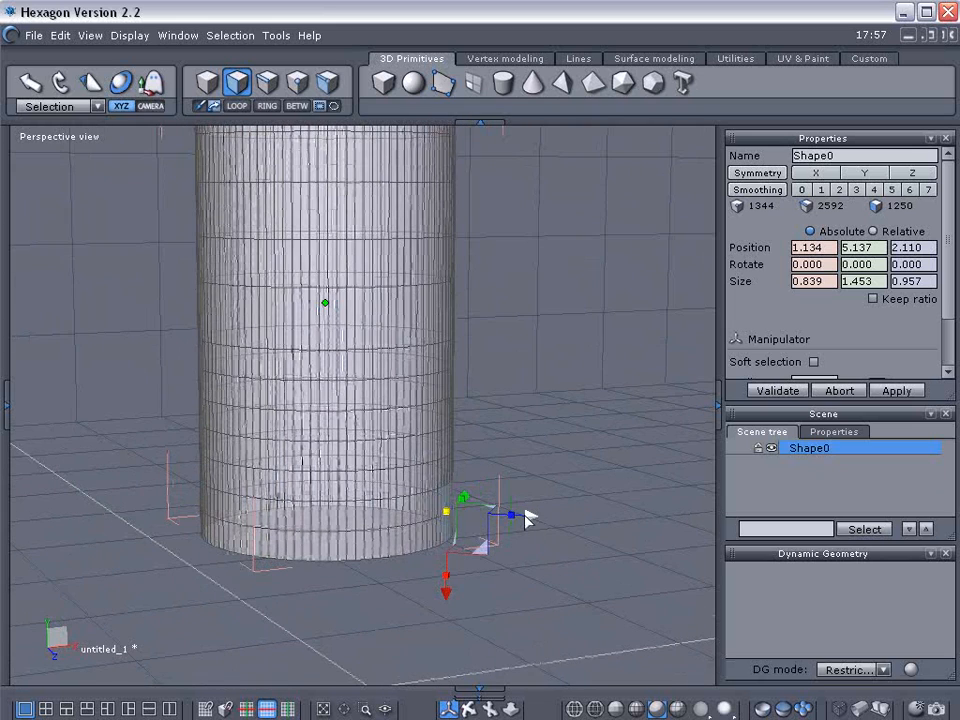
- Extrude the selected base faces outward as a sweep that narrows, arches over and bends down toward the floor
left_click(508, 59)
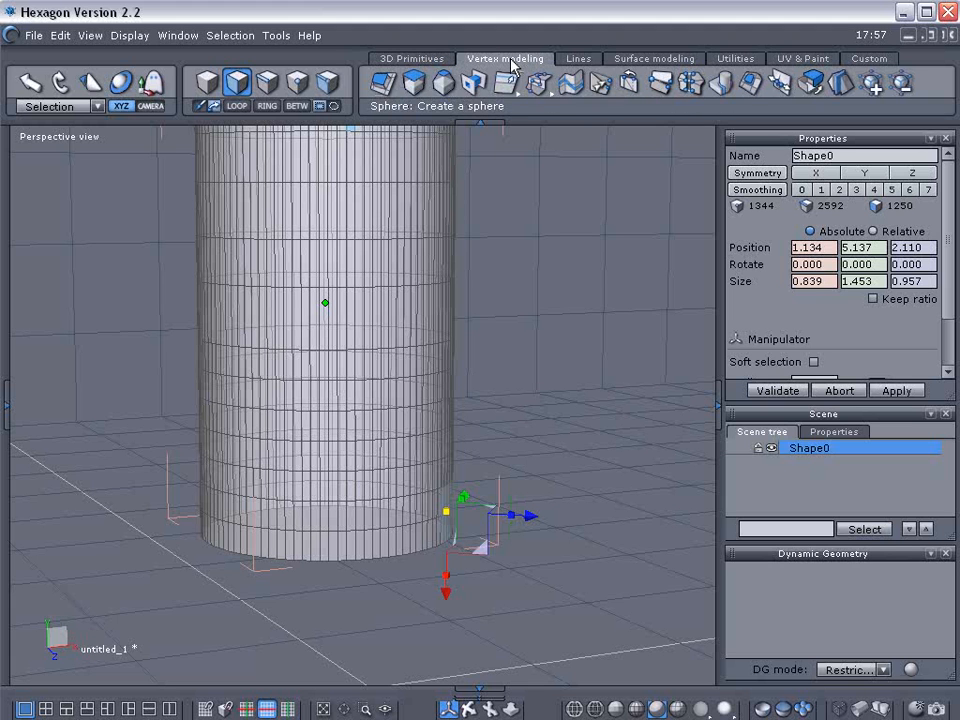
left_click(423, 90)
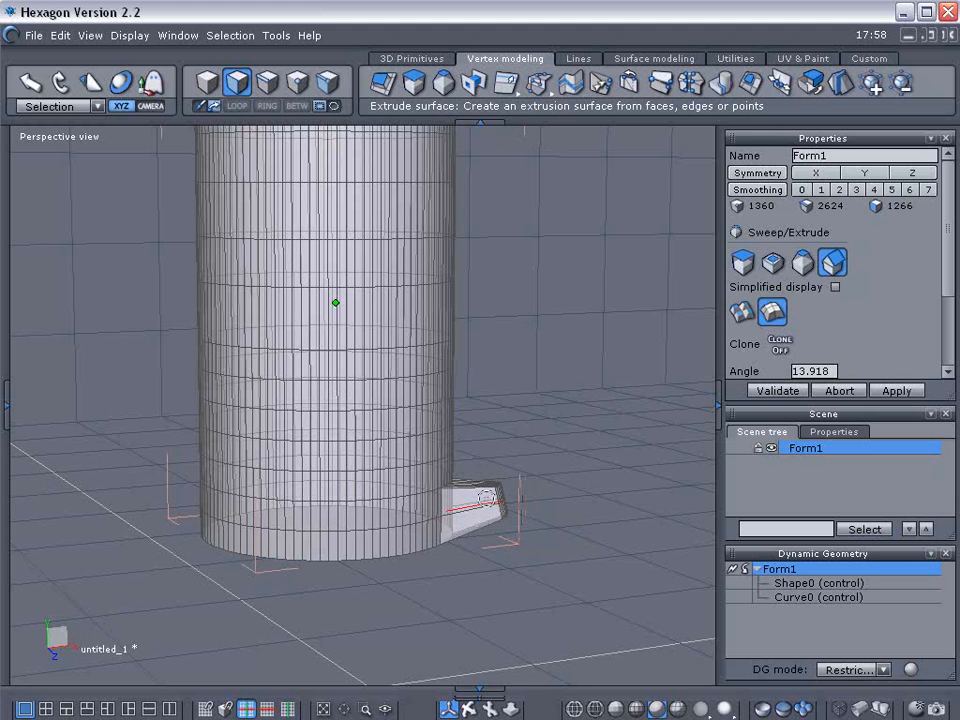
left_click(484, 497)
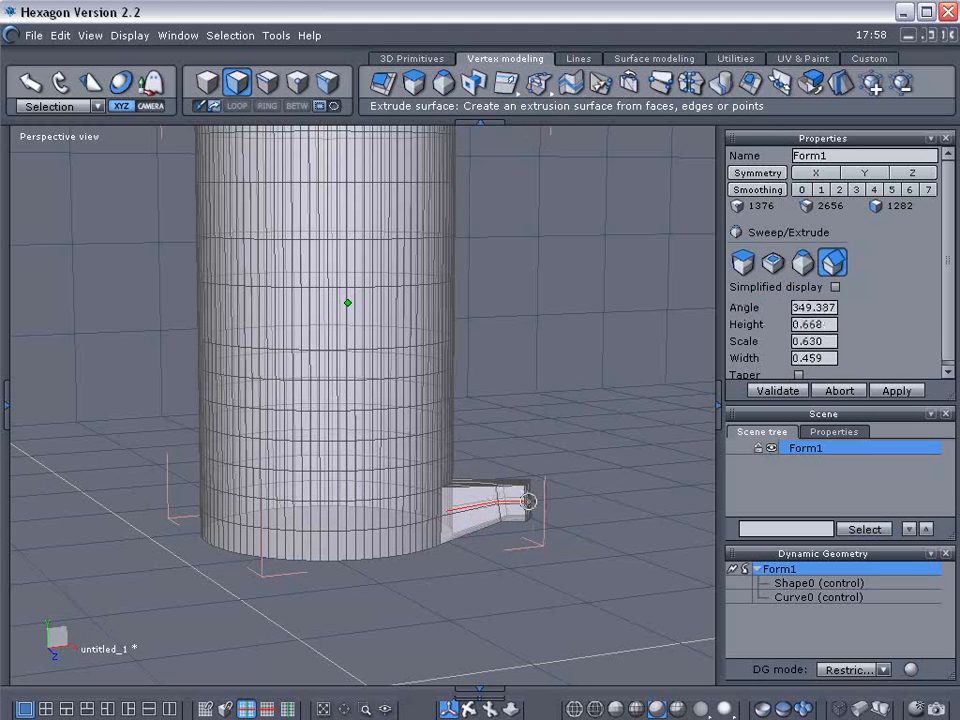
left_click(541, 501)
left_click(560, 510)
left_click(570, 521)
left_click(578, 526)
left_click(576, 551)
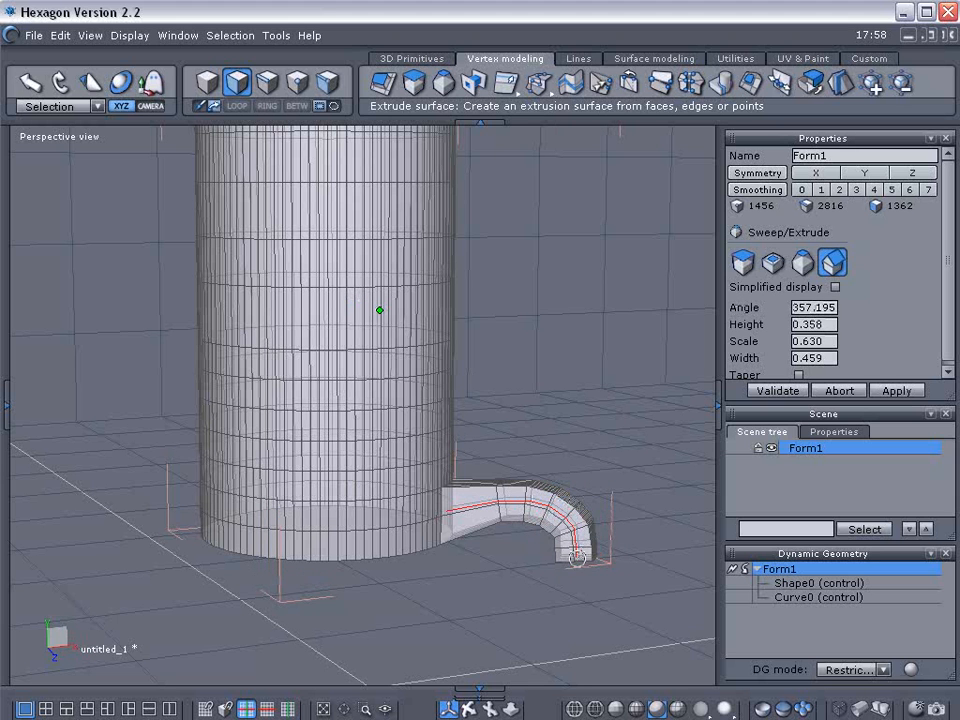
- Continue the tentacle sweep downward, bending it outward into a horizontal stretch below the cylinder's base
left_click(572, 574)
left_click(579, 596)
left_click(596, 613)
left_click(604, 613)
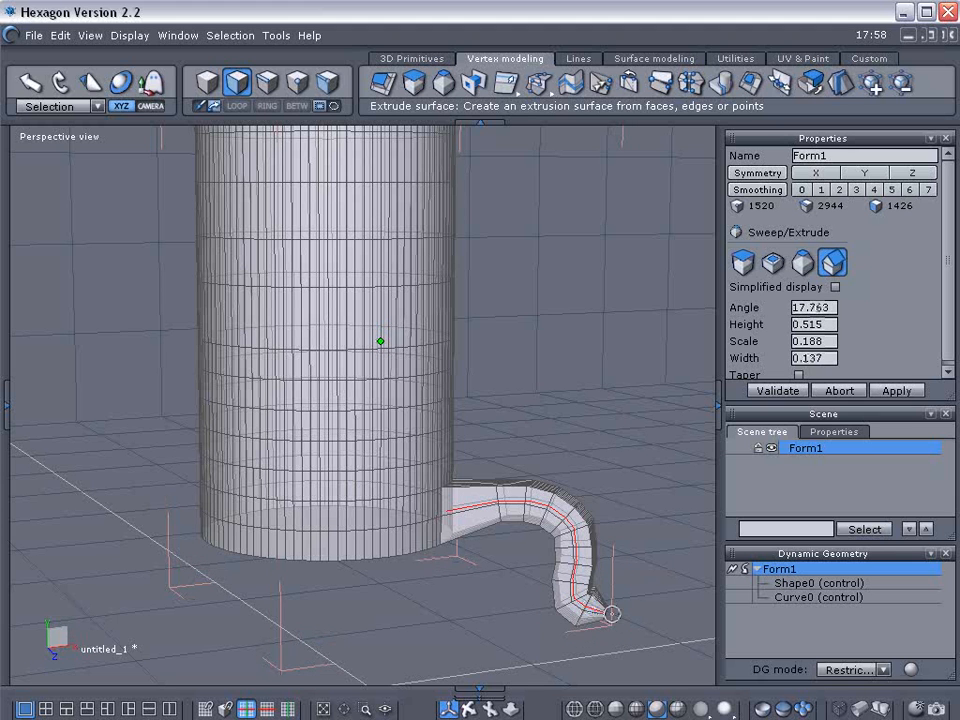
left_click(612, 618)
left_click(642, 615)
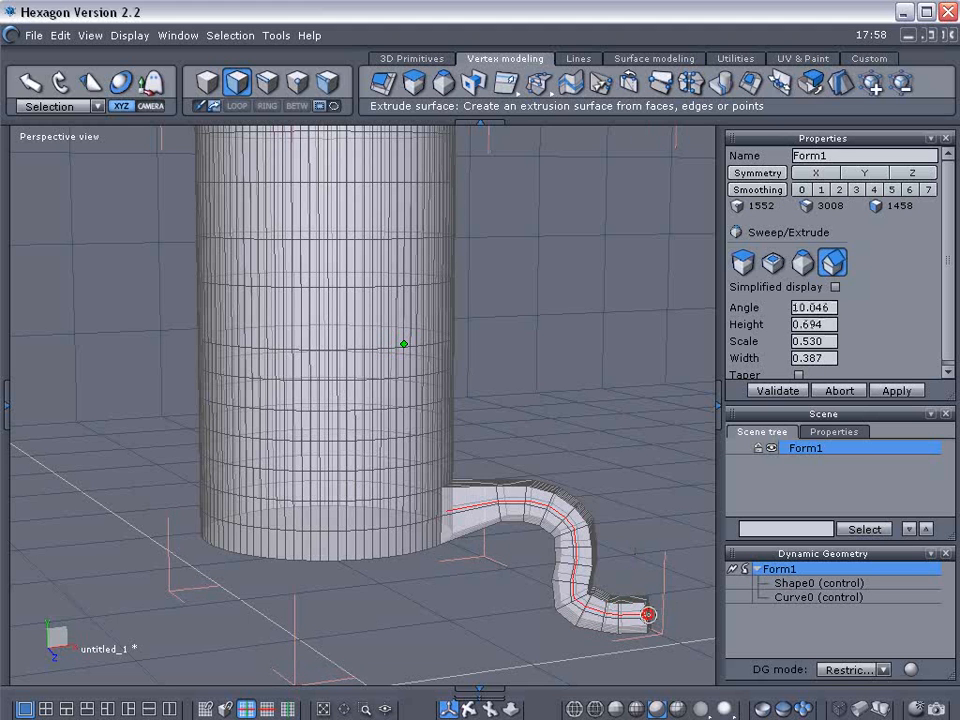
- Curl the end of the tentacle upward and back toward the cylinder into a hooked tip, and complete the extrusion
left_click(679, 599)
left_click(683, 591)
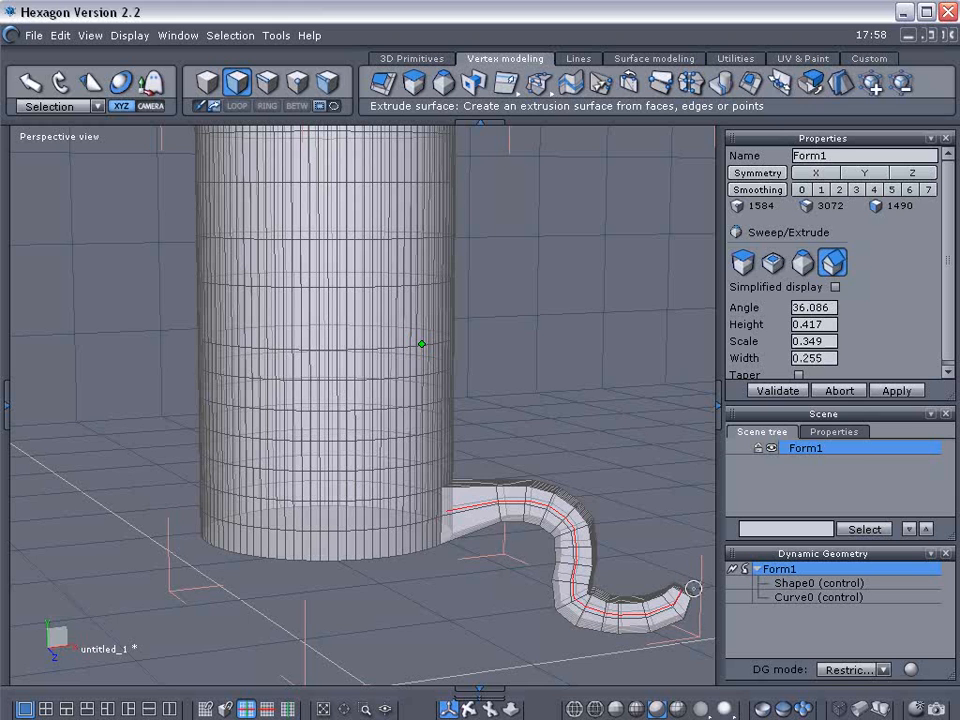
left_click(685, 571)
left_click(676, 564)
left_click(662, 556)
left_click(660, 544)
key("Return")
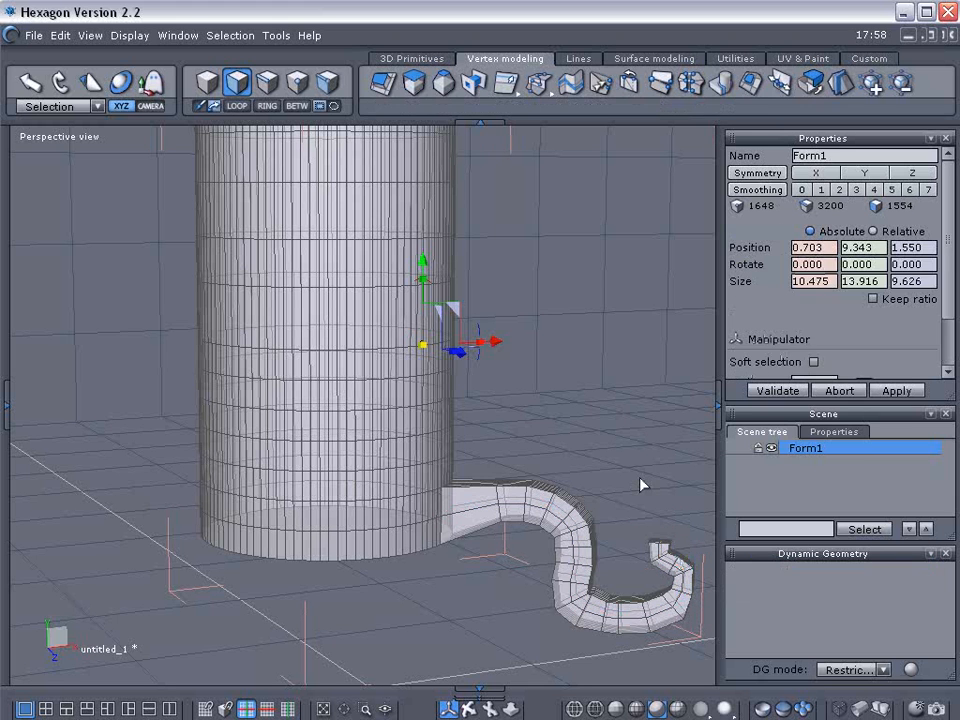
- Select a second two-row block of faces at the cylinder's base, a short distance around from the first tentacle
right_click_drag(641, 469, 426, 491)
right_click_drag(491, 541, 392, 446)
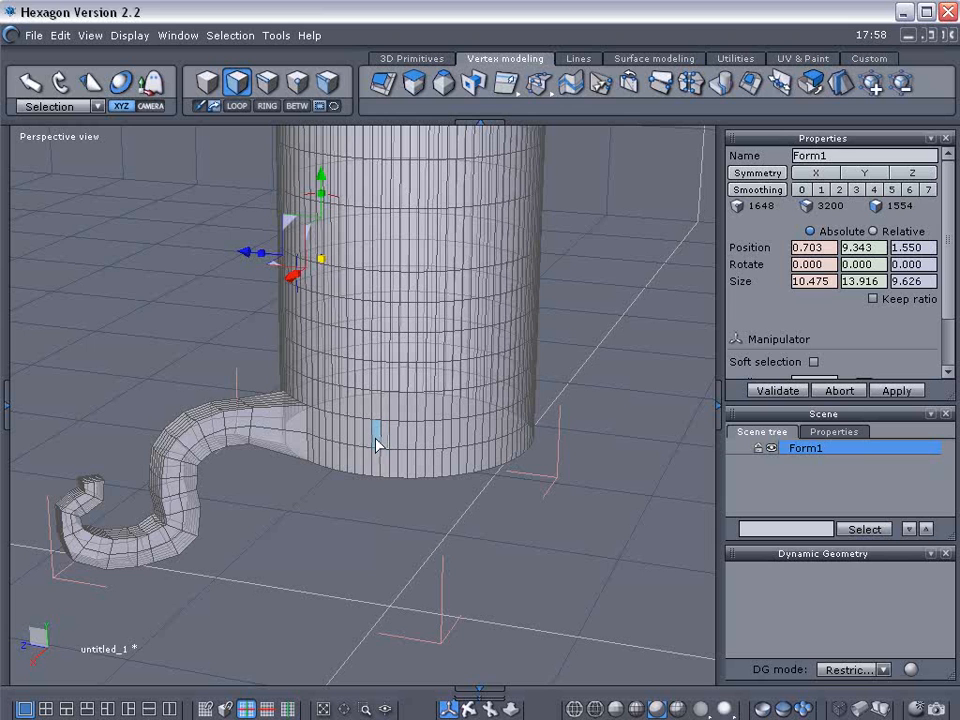
left_click(376, 437)
left_click(390, 436, "shift")
mouse_move(386, 437)
left_mouse_down("shift")
mouse_move(422, 441)
mouse_move(413, 475)
left_mouse_up("shift")
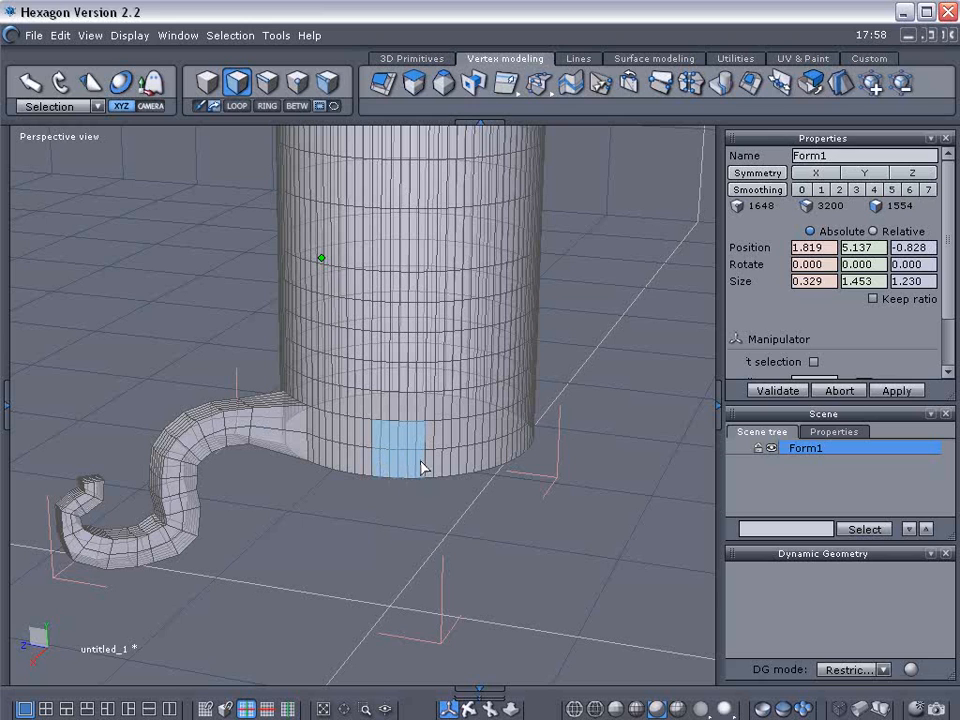
right_click_drag(505, 512, 214, 495)
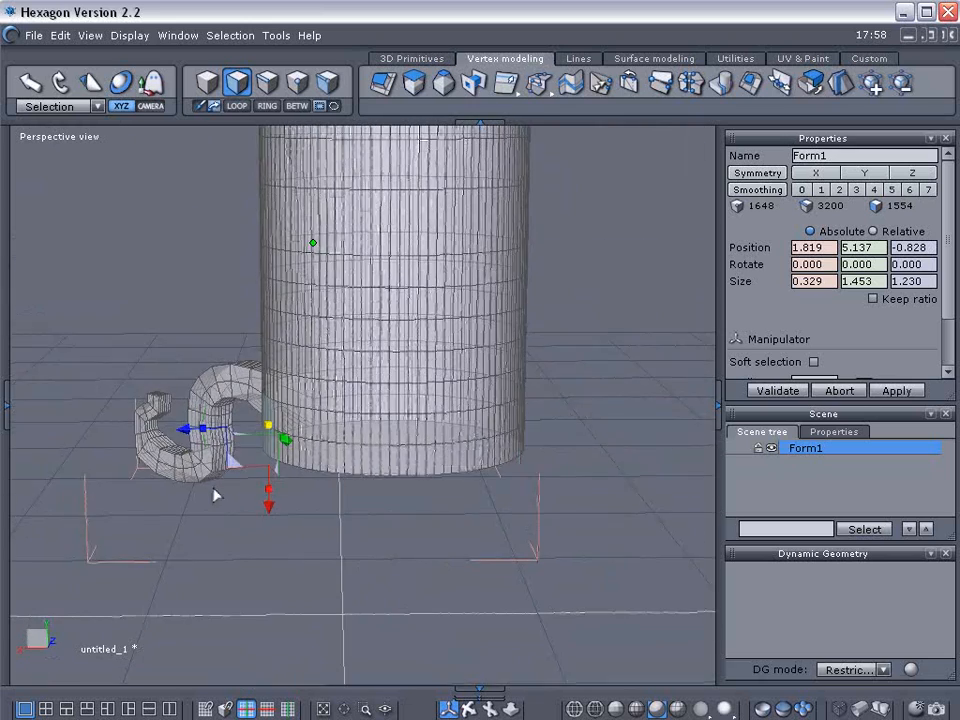
- Extrude the selected faces outward as a second tentacle that narrows, arches over and drops below the cylinder's base
left_click(415, 90)
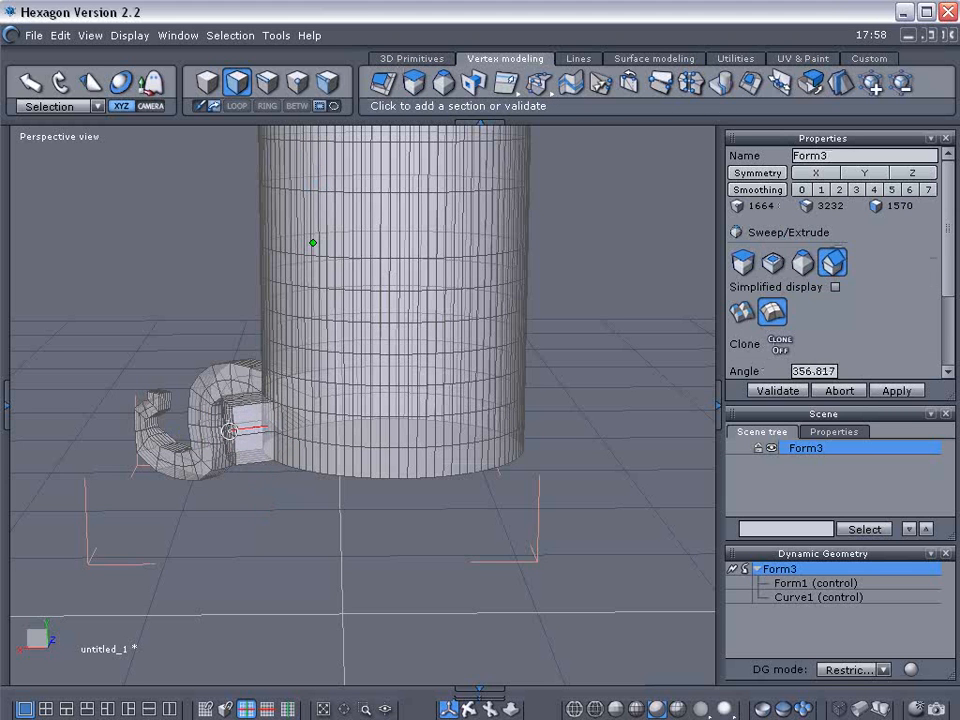
left_click(229, 431)
left_click(206, 439)
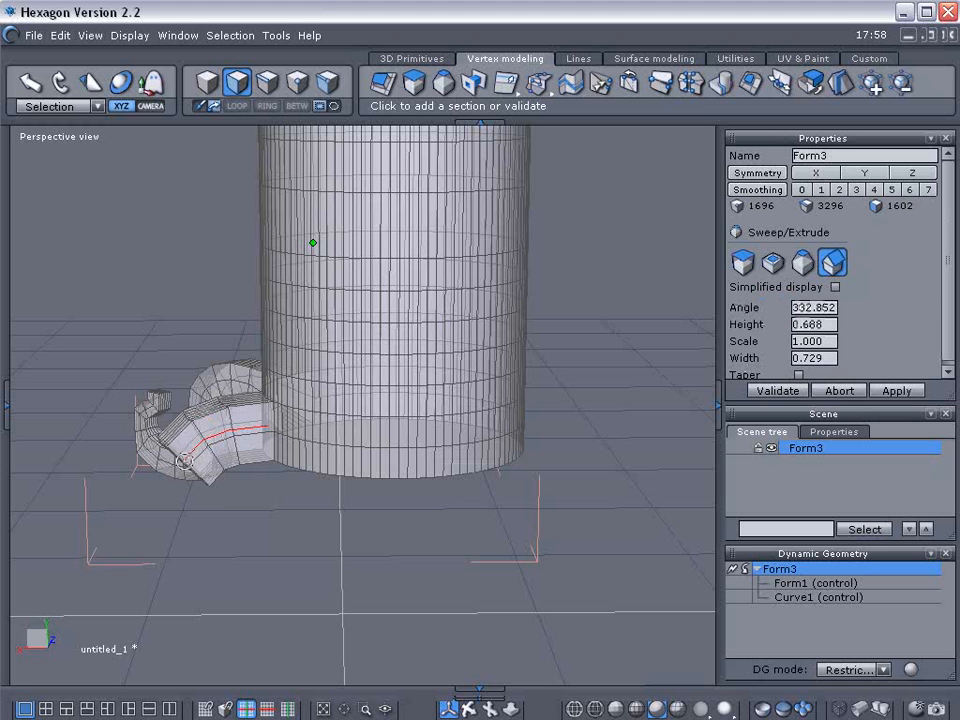
left_click(189, 457)
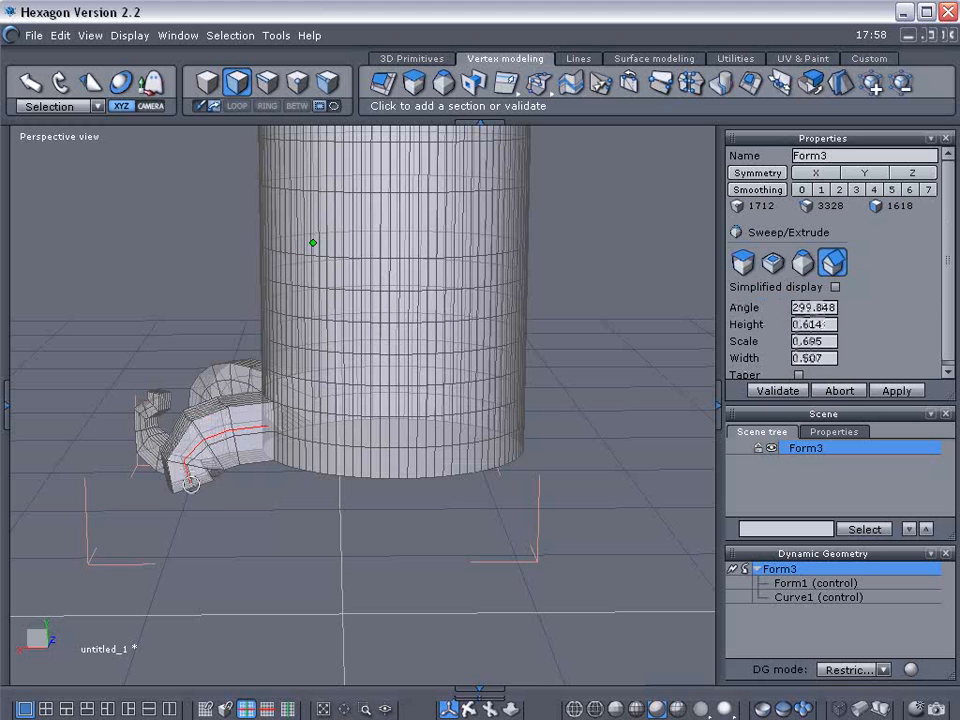
left_click(170, 489)
left_click(165, 504)
left_click(171, 525)
left_click(168, 535)
- Bend the second tentacle outward into a long, low stretch that tapers toward its tip, and complete the extrusion
left_click(161, 553)
left_click(143, 554)
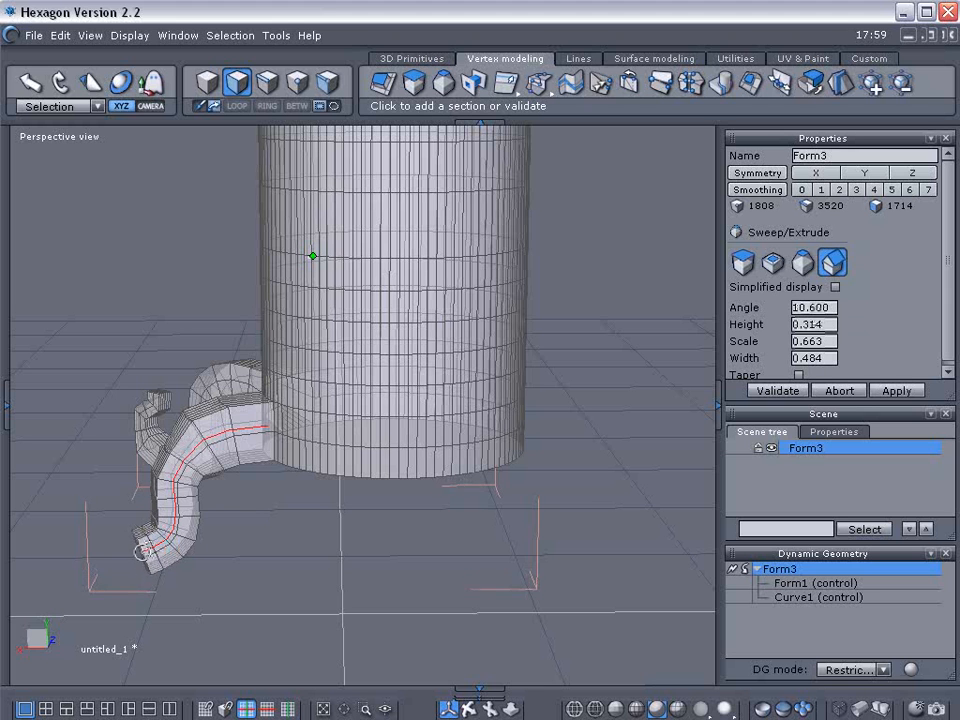
left_click(121, 557)
left_click(78, 574)
left_click(50, 576)
left_click_drag(27, 584, 95, 590)
key("space")
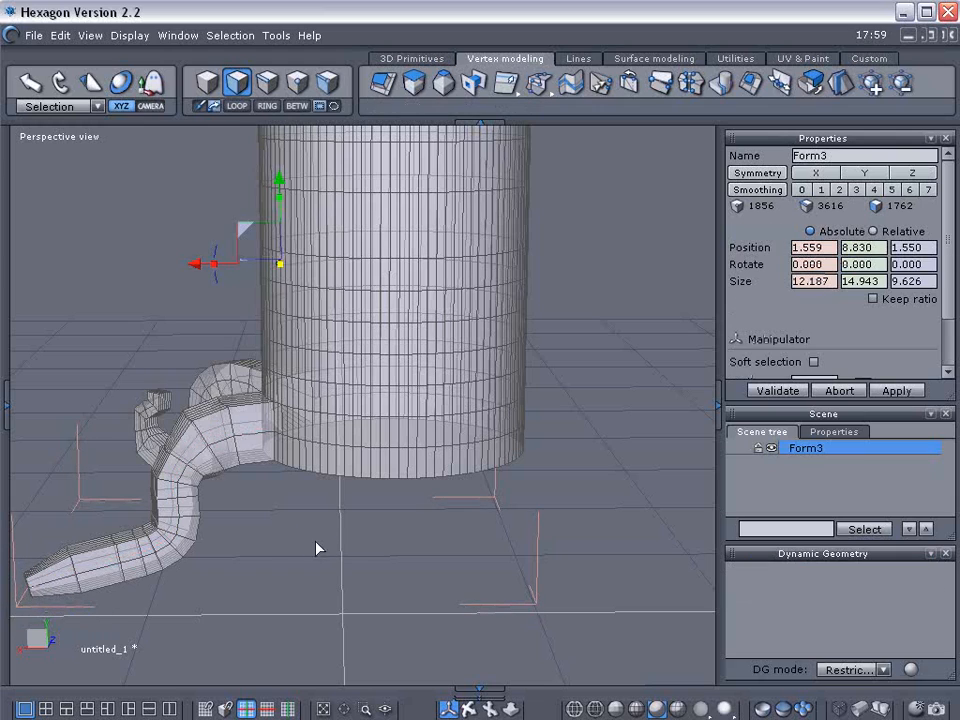
- Select a third two-row block of faces at the cylinder's base, farther around from the second tentacle
right_click_drag(281, 540, 496, 521)
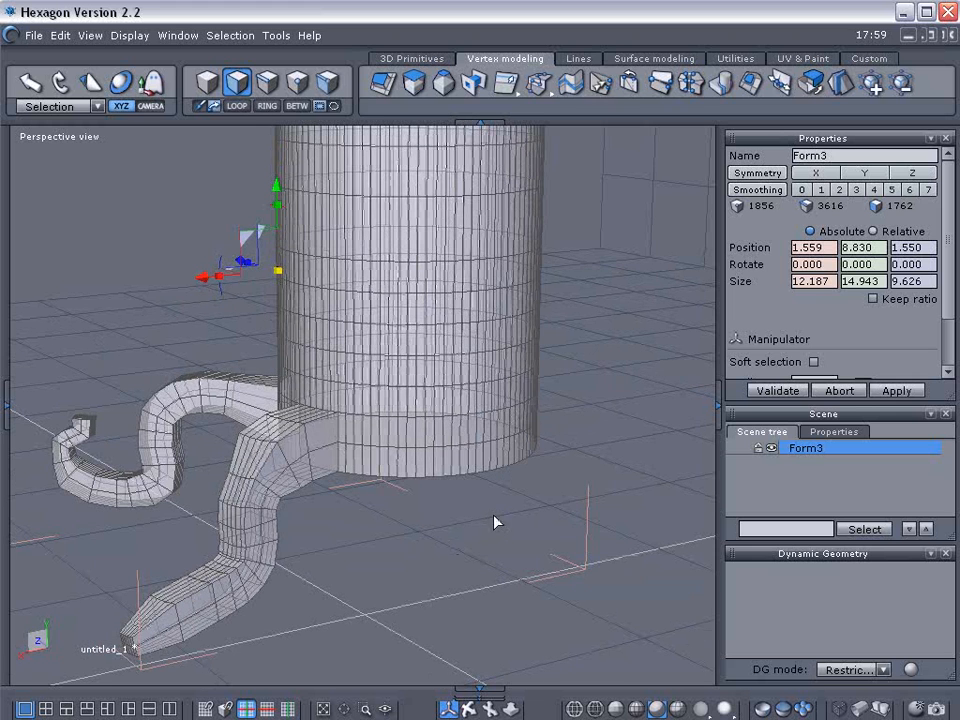
left_click(456, 434)
left_click_drag(464, 424, 486, 424, "shift")
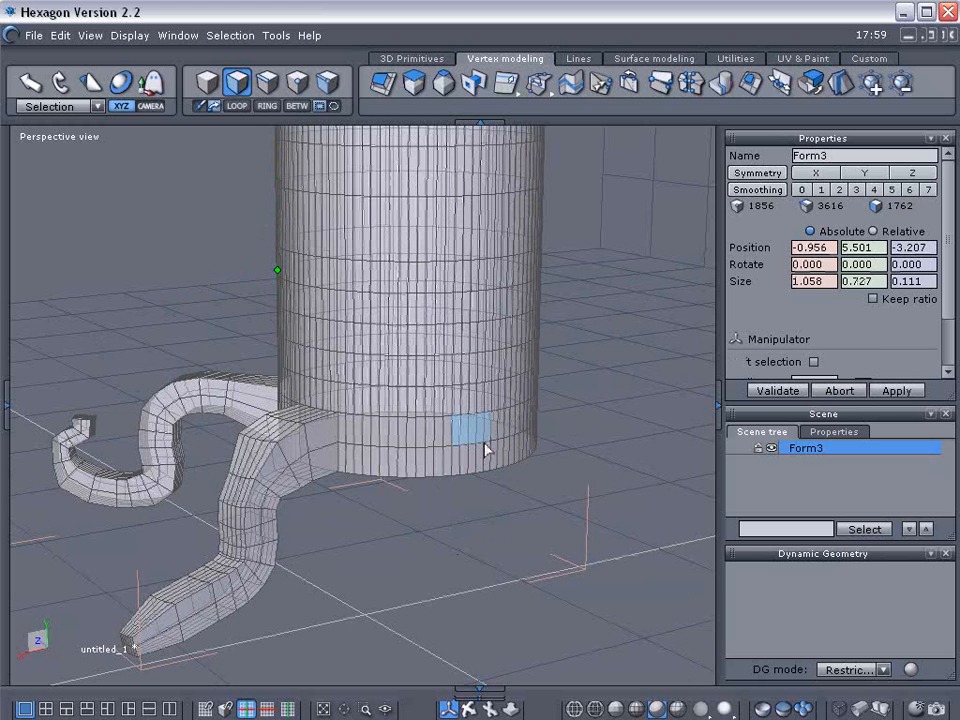
right_click_drag(606, 489, 338, 478)
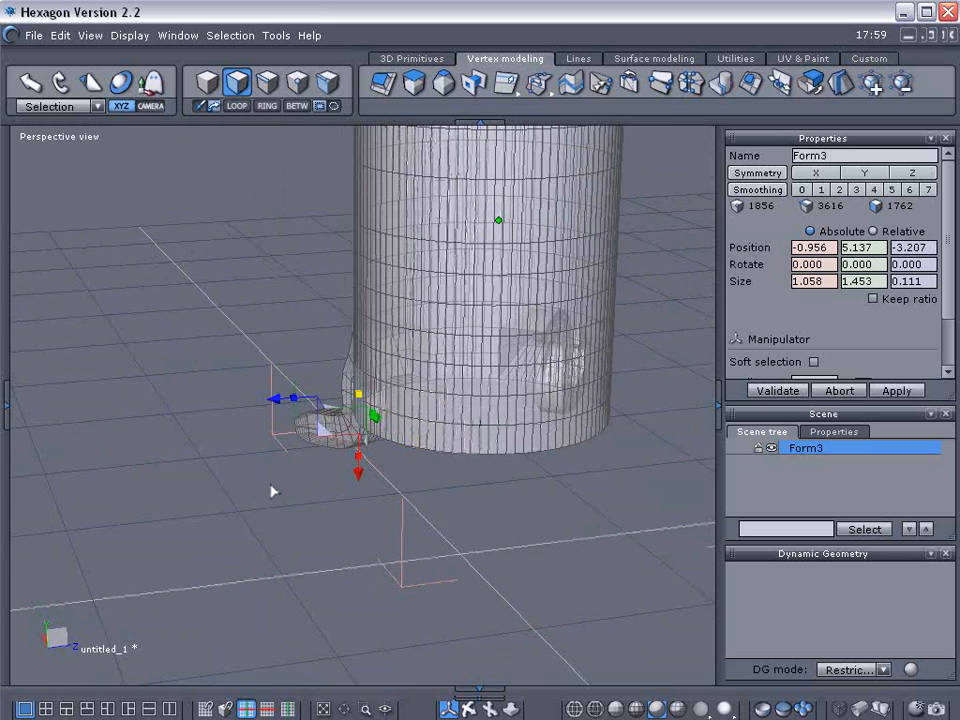
right_click_drag(252, 478, 388, 507)
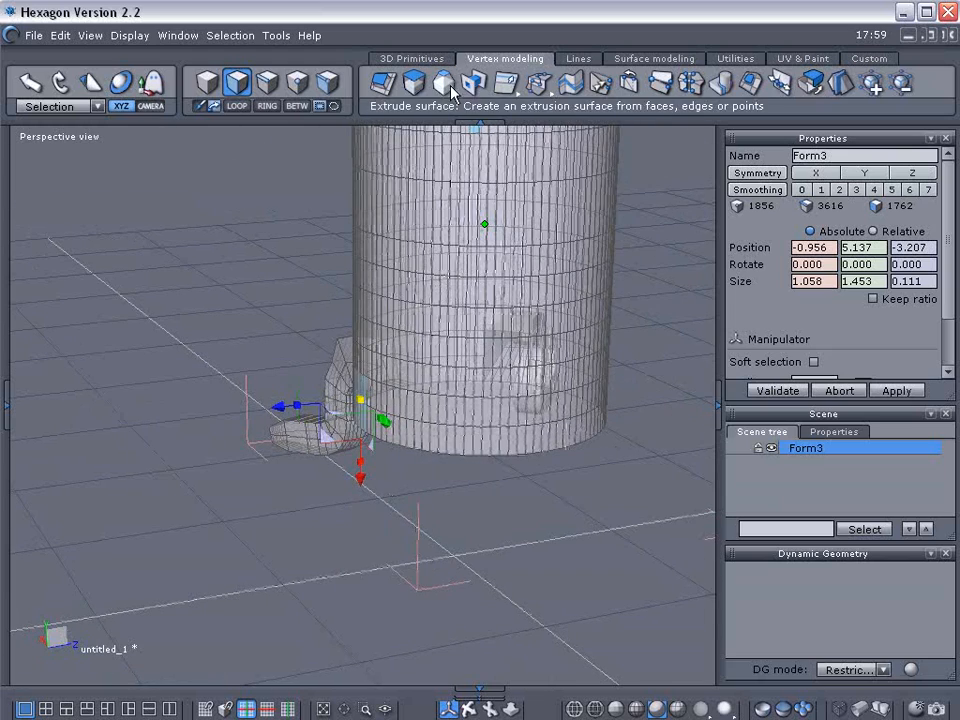
- Extrude the selected faces outward as a third tentacle that rises slightly, narrows and levels off into an arch
left_click(413, 86)
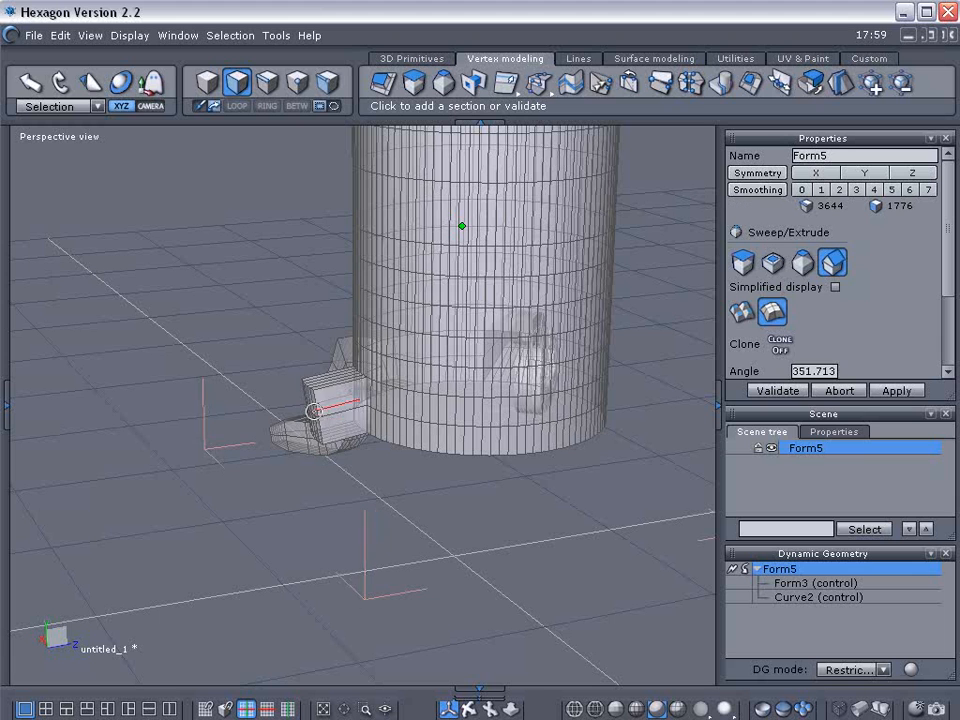
left_click(323, 397)
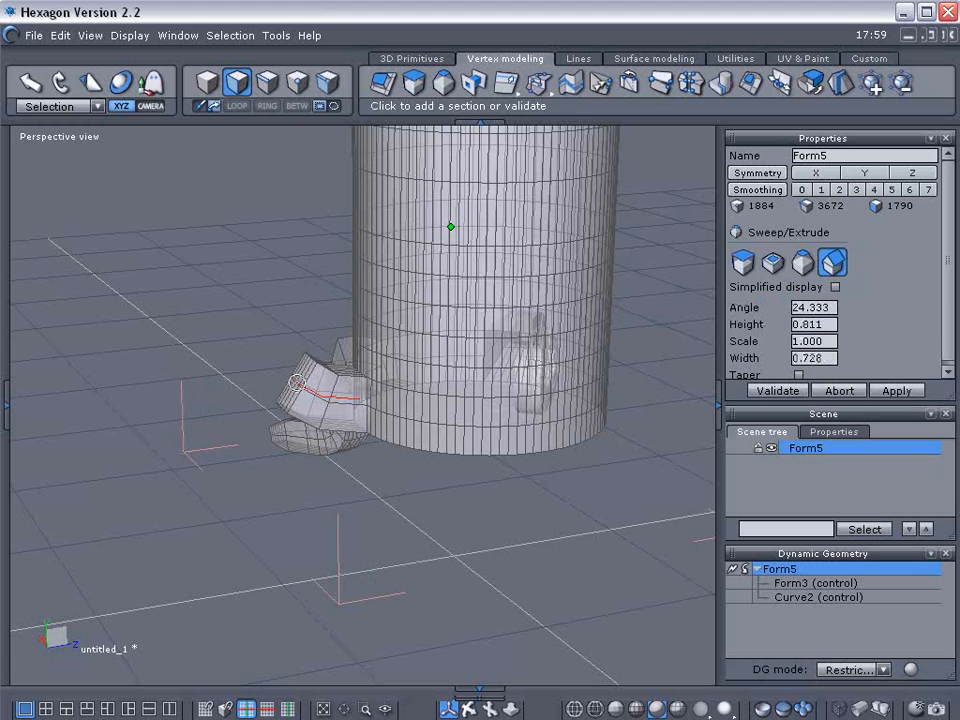
left_click(287, 383)
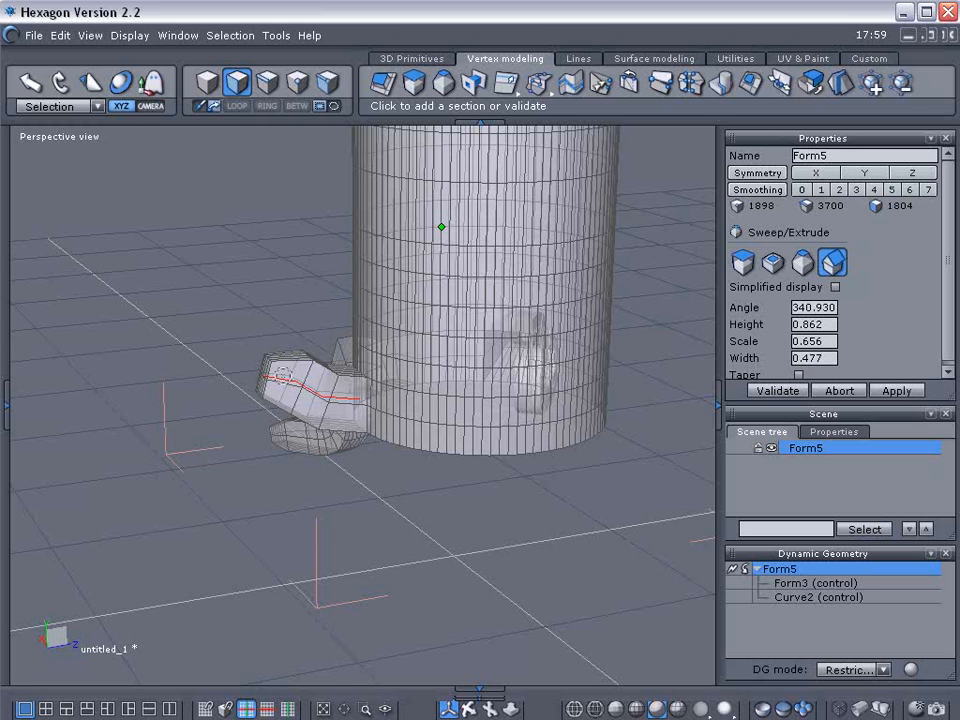
left_click(283, 370)
left_click(237, 376)
left_click(208, 392)
- Continue the third tentacle's sweep over the arch and down toward the floor in several sections
left_click(193, 406)
left_click(199, 436)
left_click(204, 455)
left_click(194, 489)
left_click(184, 507)
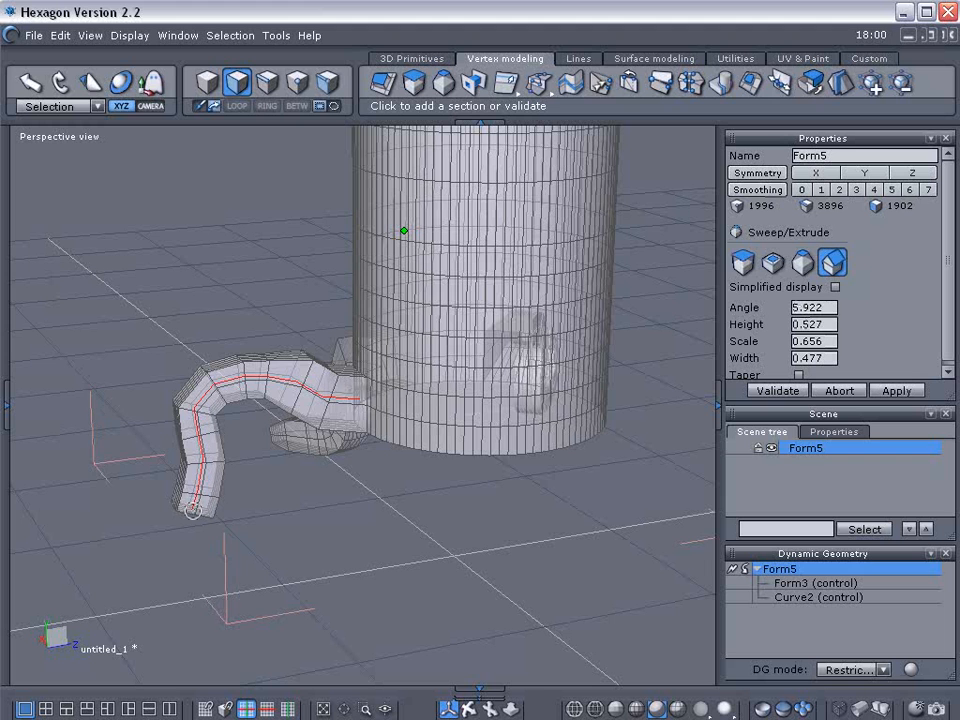
left_click(187, 531)
- Bend the third tentacle outward along the floor, turn its narrowed tip slightly upward, and complete the extrusion
mouse_move(150, 551)
right_mouse_down()
mouse_move(181, 553)
mouse_move(170, 553)
right_mouse_up()
left_click(153, 553)
left_click(95, 567)
left_click(72, 566)
left_click(52, 545)
left_click(40, 541)
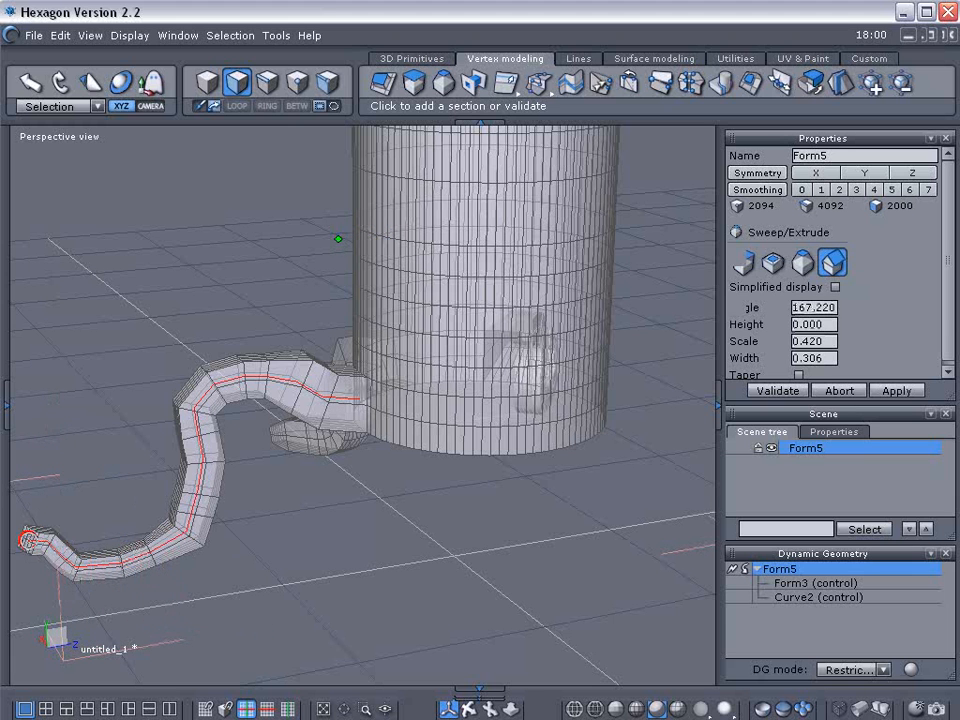
key("Return")
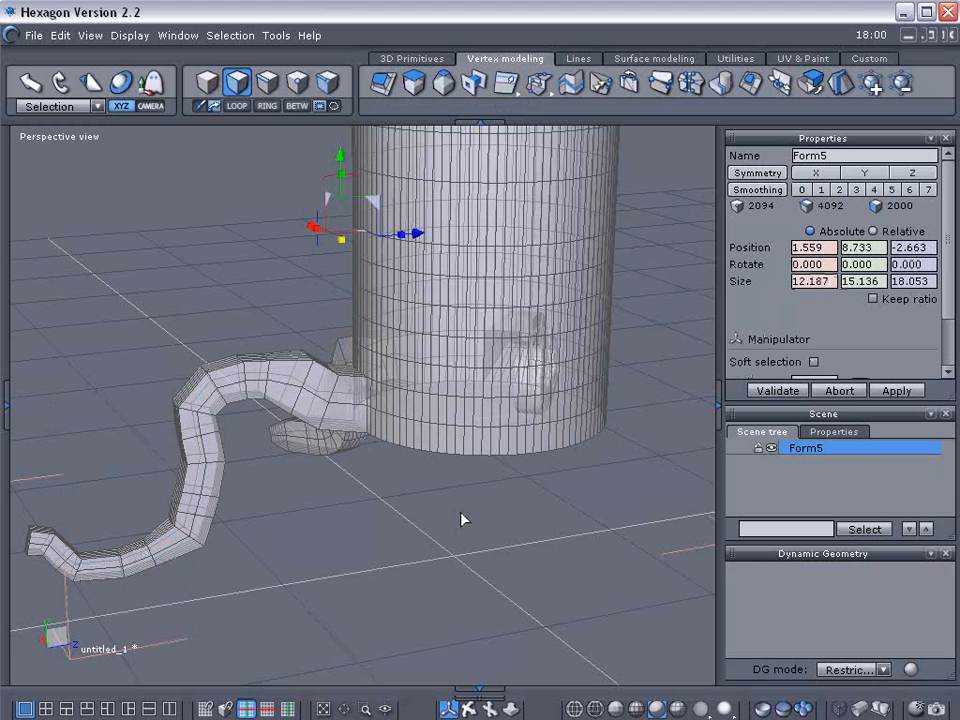
- Select a fourth two-row block of faces at the cylinder's base, farther around from the third tentacle
left_click(461, 411)
left_click(468, 410, "shift")
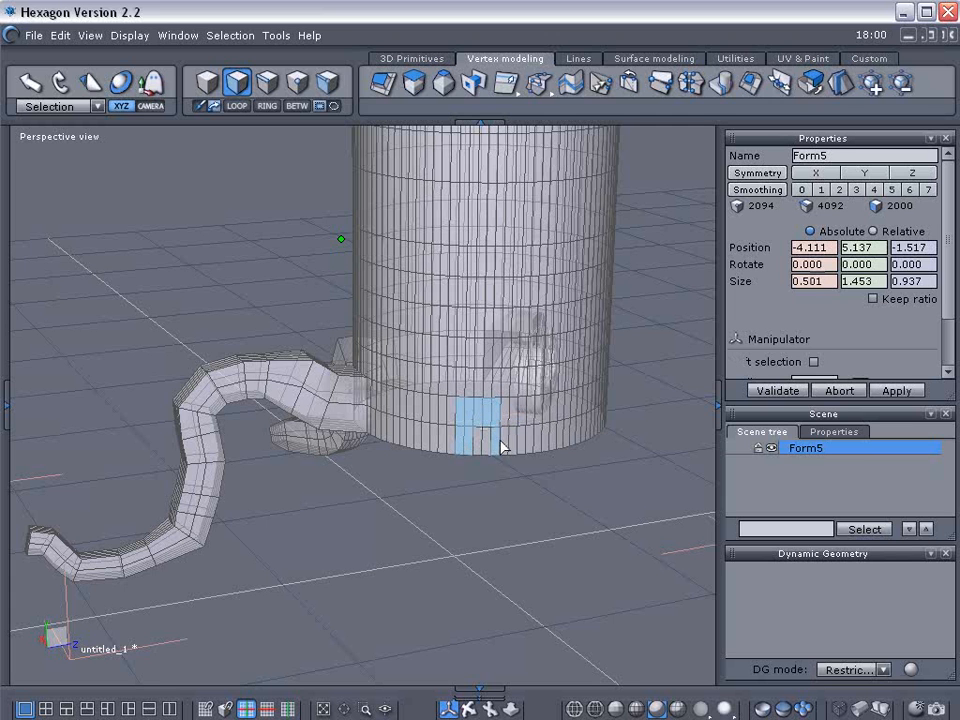
middle_click_drag(553, 497, 237, 482)
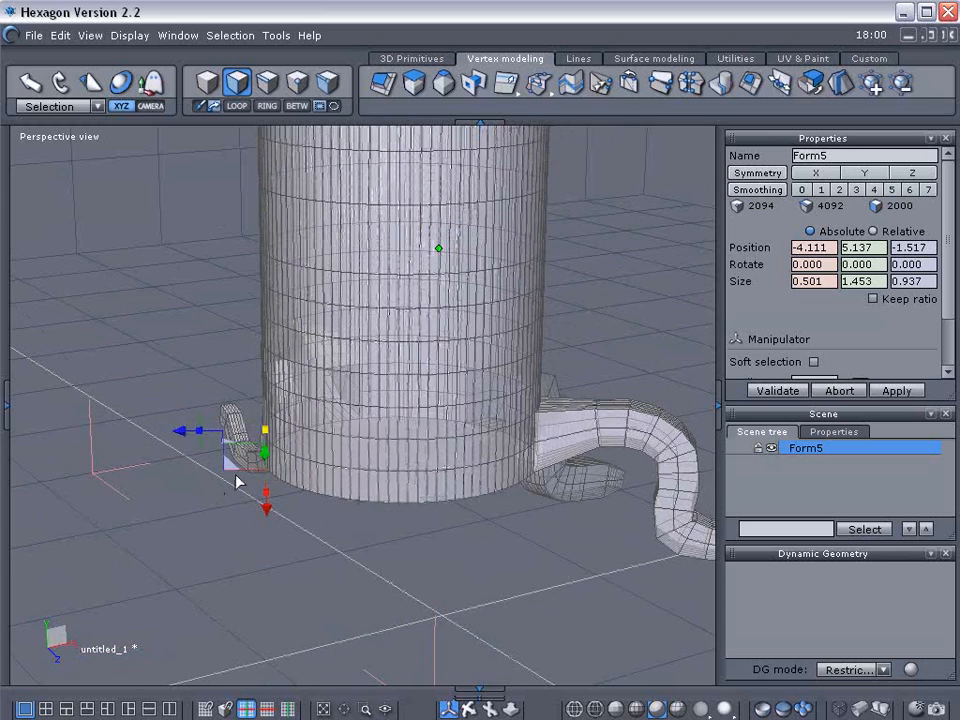
- Extrude the selected faces as a fourth tentacle that arches down to the floor and ends in a short outward bend
left_click(414, 83)
left_click_drag(200, 445, 142, 605)
left_click(141, 605)
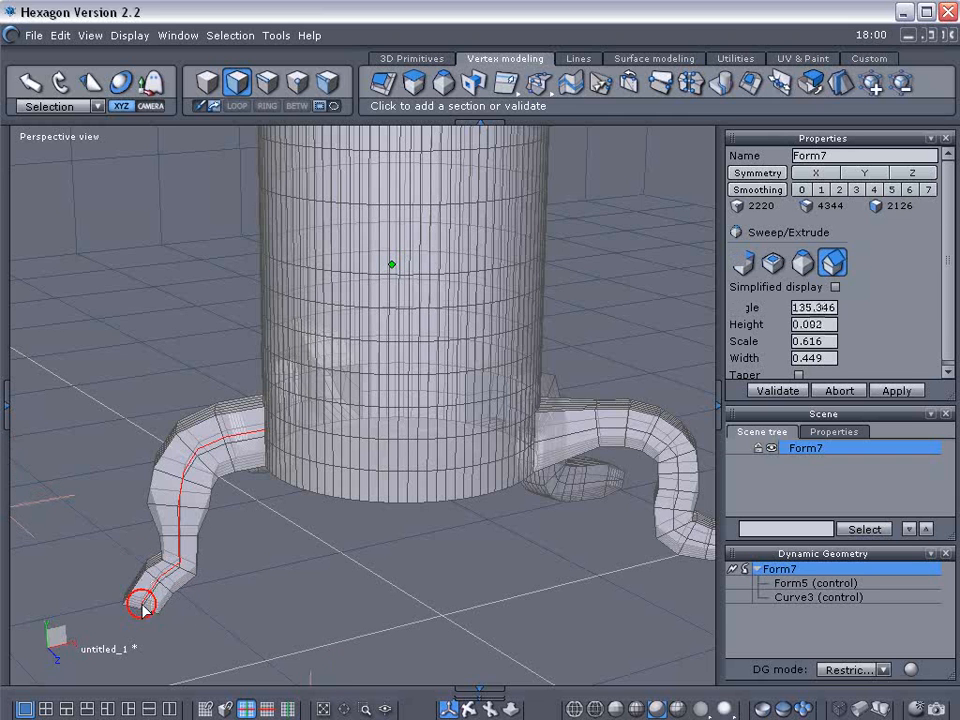
key("Return")
- Select a fifth two-row block of faces at the cylinder's base, in the gap beyond the fourth tentacle
right_click_drag(296, 559, 391, 556)
left_click(456, 448)
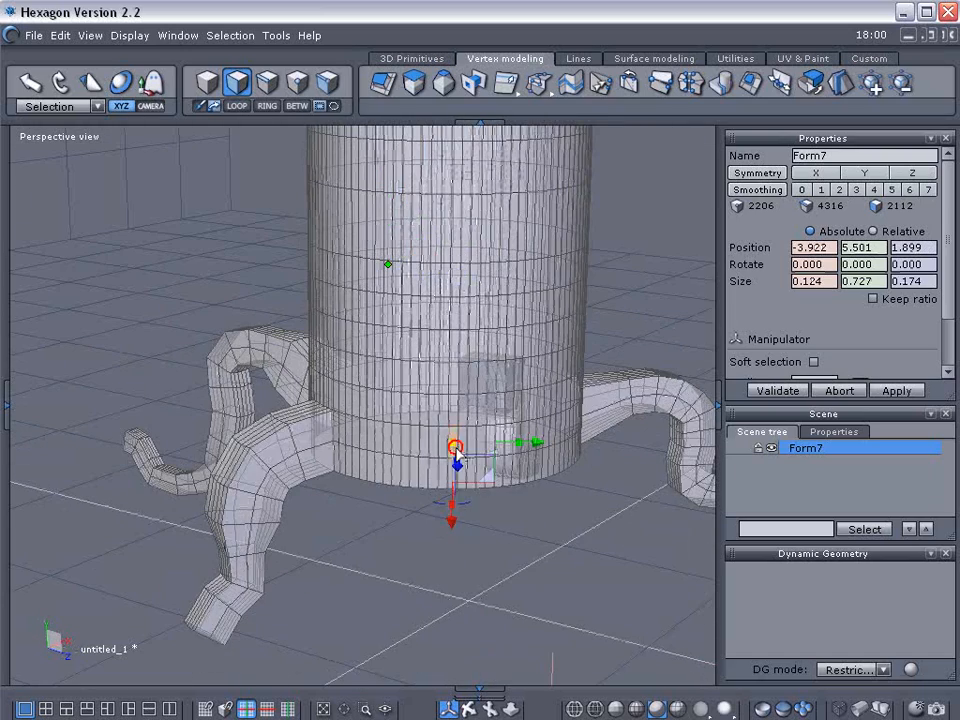
left_click_drag(460, 446, 493, 448)
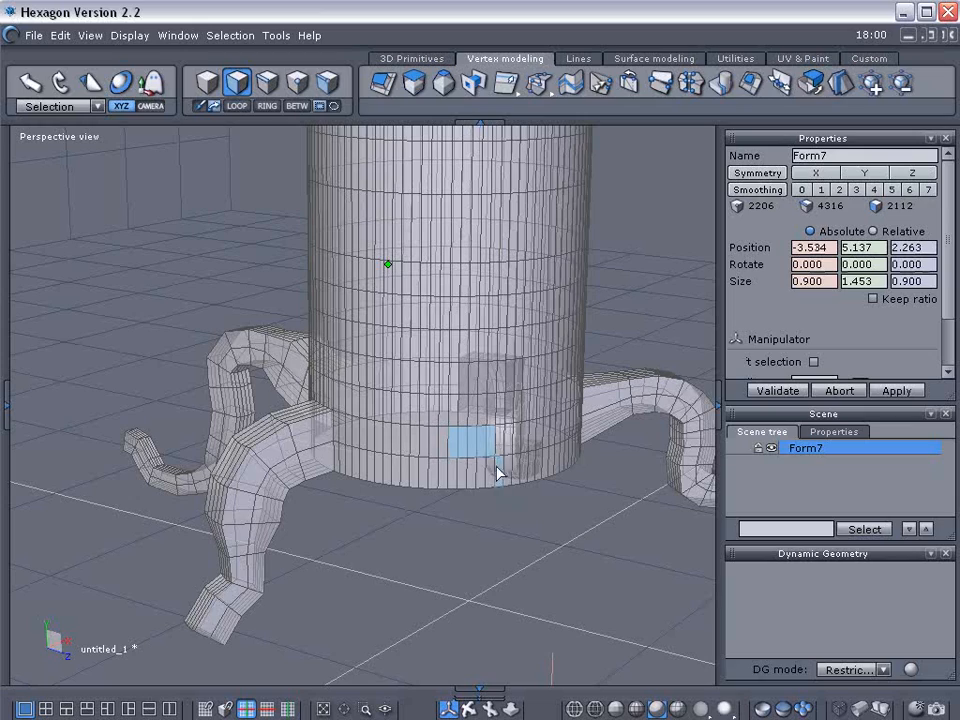
left_click_drag(447, 475, 443, 475)
middle_click_drag(481, 521, 367, 530)
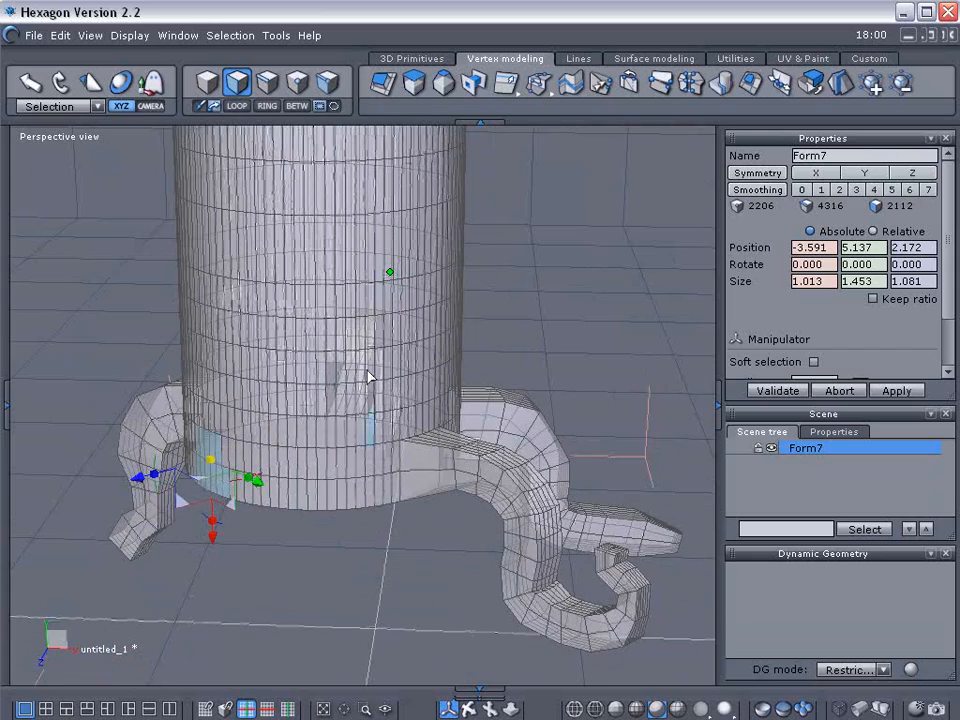
mouse_move(489, 222)
middle_mouse_down()
mouse_move(508, 317)
mouse_move(611, 332)
mouse_move(454, 281)
mouse_move(480, 320)
mouse_move(503, 285)
mouse_move(501, 223)
middle_mouse_up()
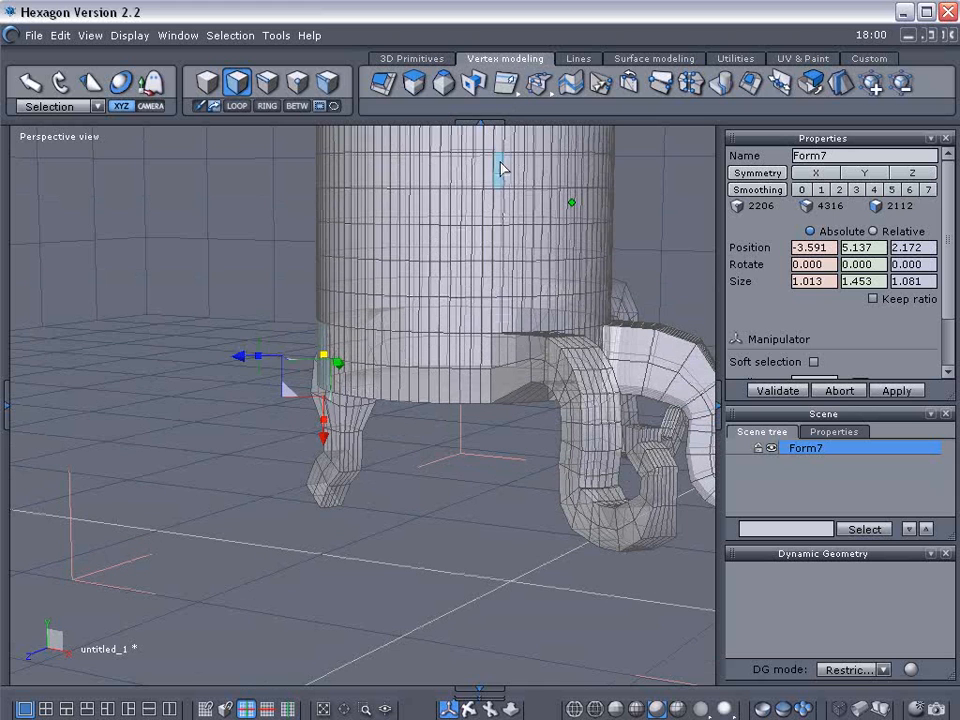
- Extrude the selected faces outward as a fifth tentacle that narrows and starts arching over
left_click(415, 88)
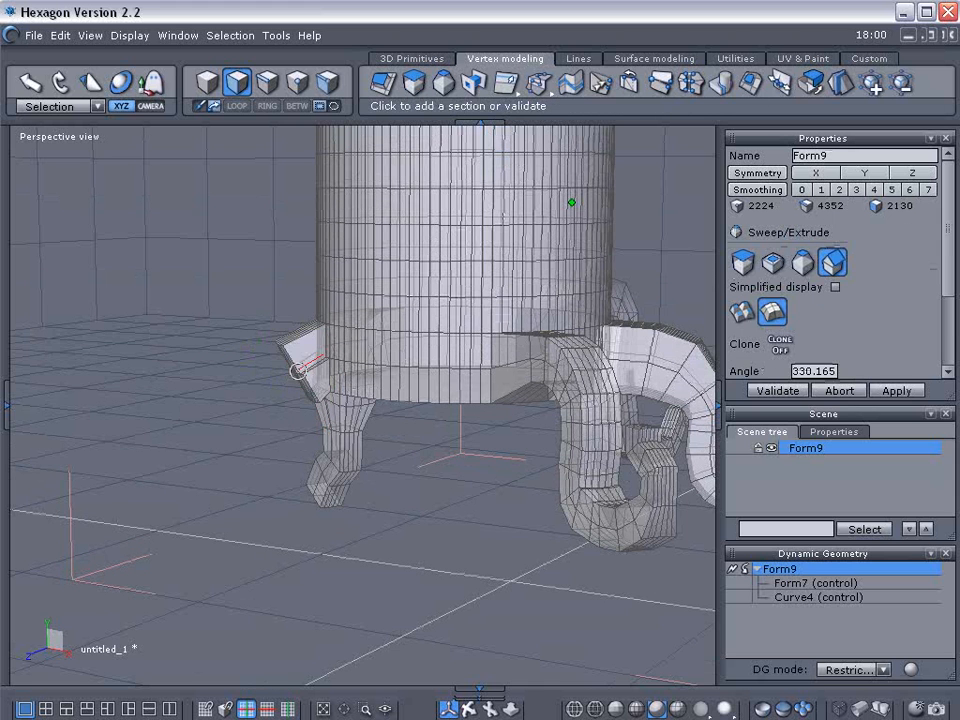
left_click(298, 354)
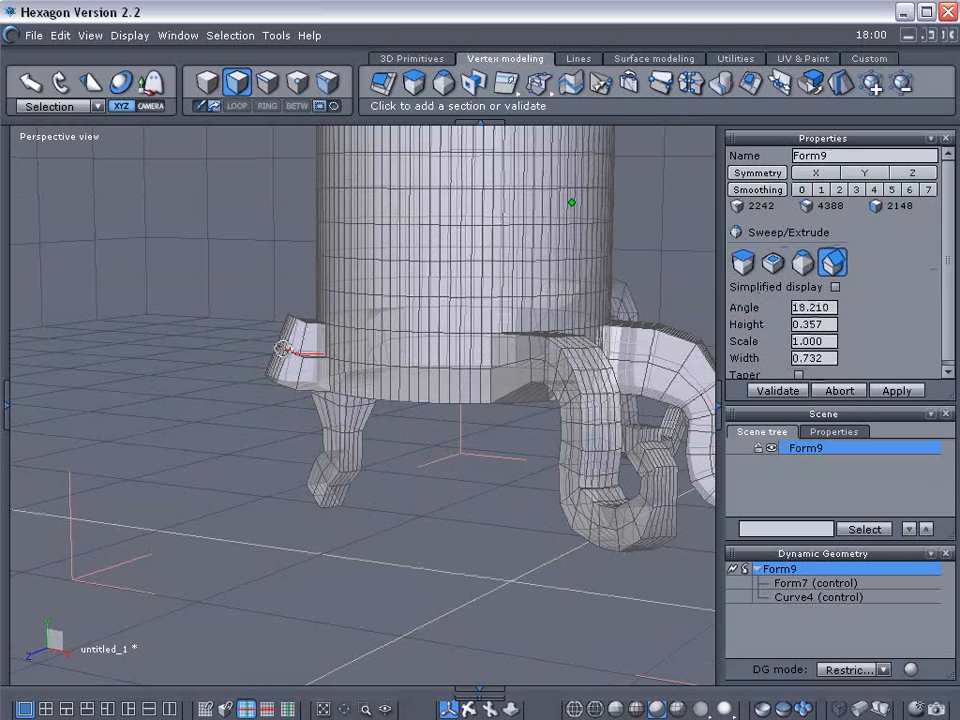
left_click(280, 349)
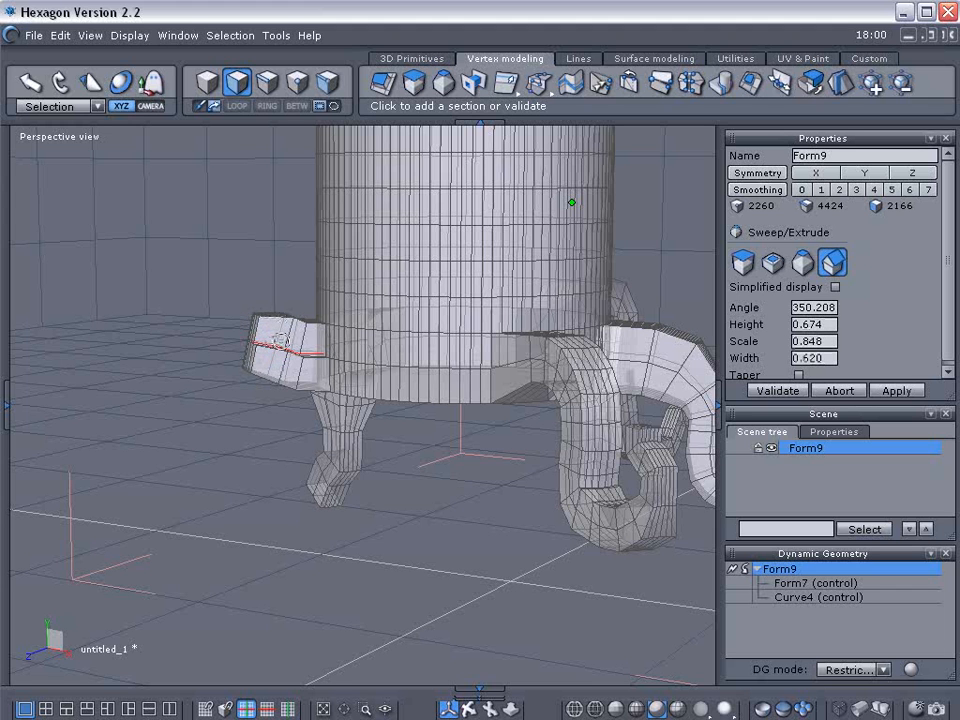
left_click(268, 342)
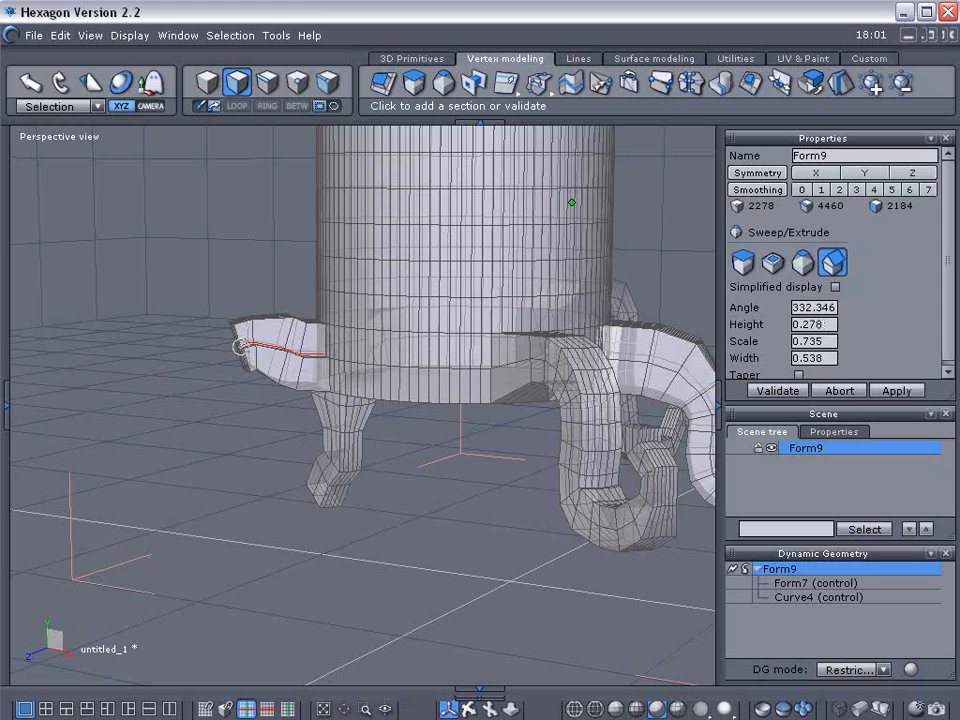
left_click(220, 342)
left_click(215, 352)
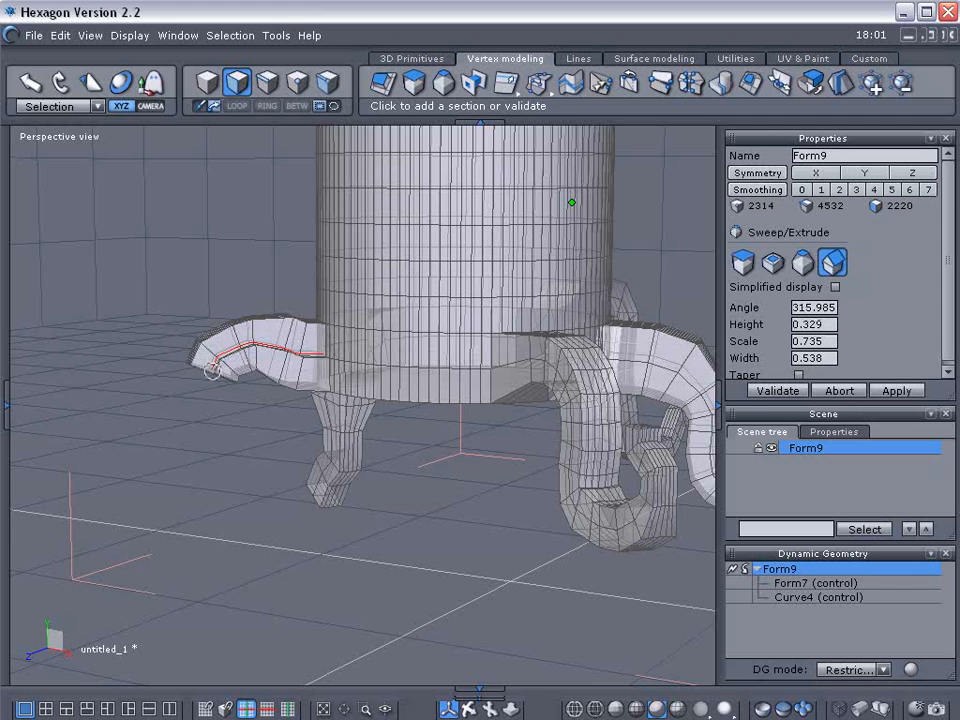
- Continue the fifth tentacle's sweep steeply downward in short sections below the cylinder's base
left_click(201, 385)
left_click(203, 398)
left_click(206, 410)
left_click(200, 428)
left_click(202, 444)
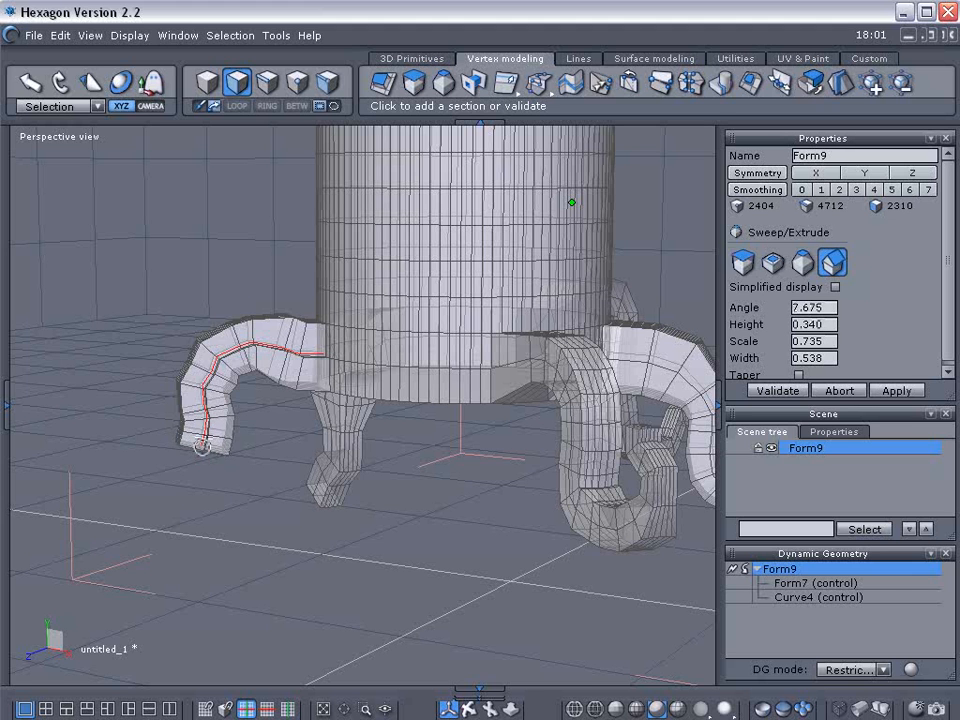
left_click(206, 456)
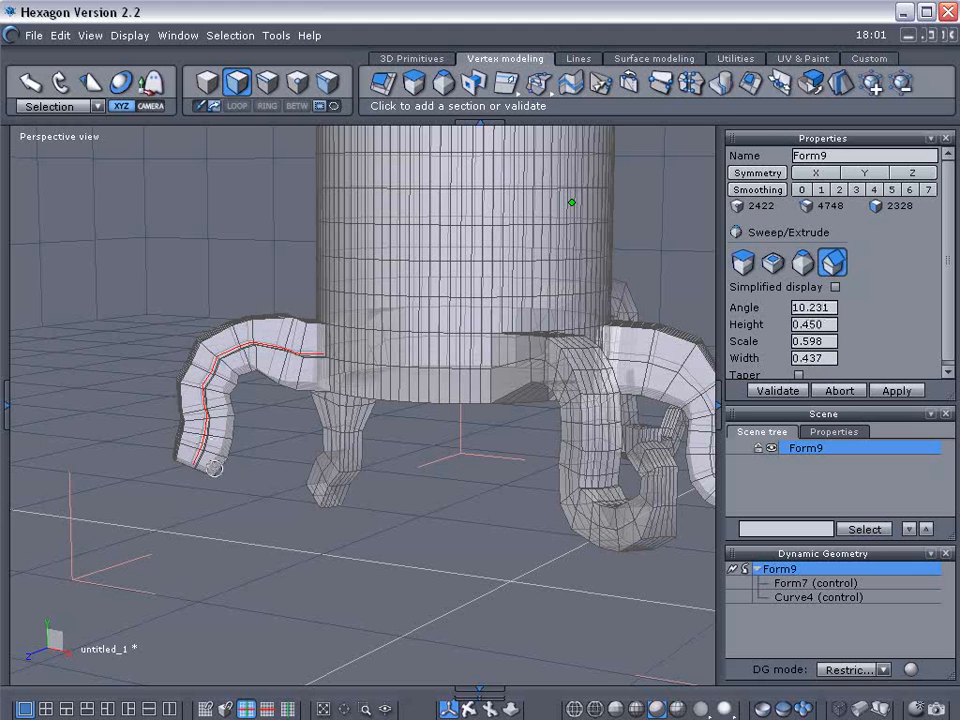
- Narrow the fifth tentacle and bend it outward into a near-horizontal stretch close to the floor
left_click(210, 468)
left_click(176, 489)
left_click(163, 505)
left_click(152, 513)
left_click(136, 521)
left_click(118, 525)
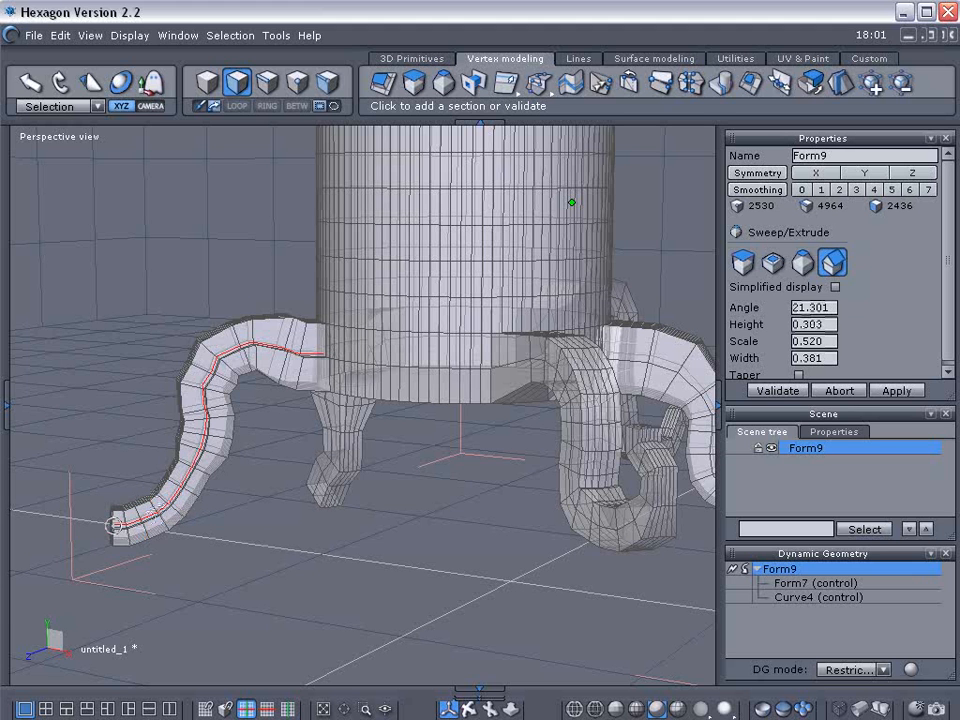
left_click(91, 524)
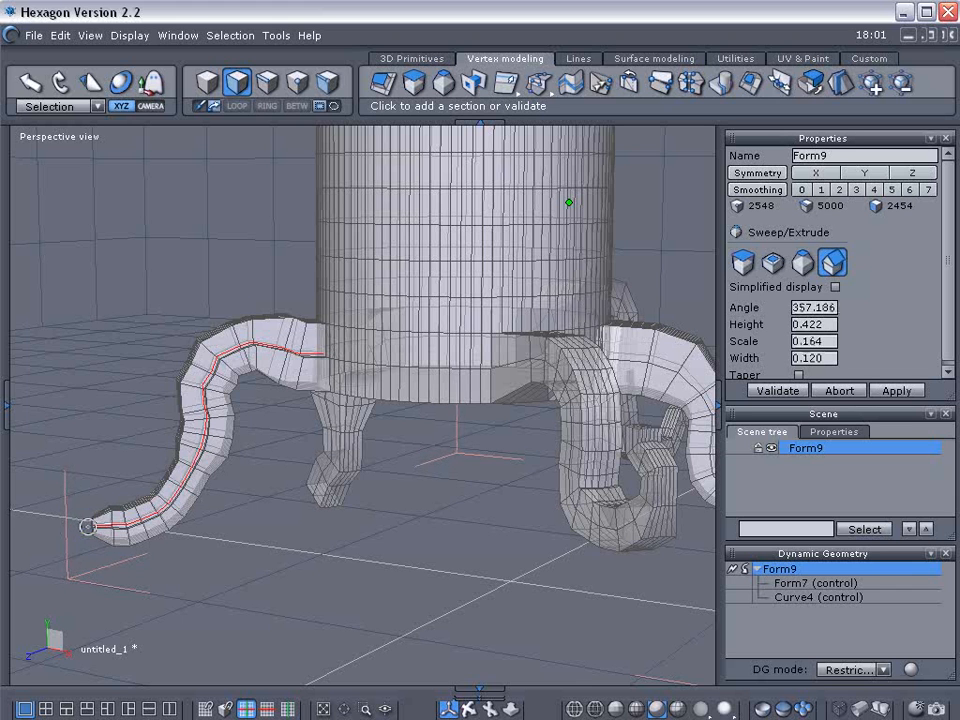
- Curl the fifth tentacle upward and back toward the cylinder, bending it into an S-shaped rise
left_click(67, 521)
left_click(63, 515)
left_click(60, 506)
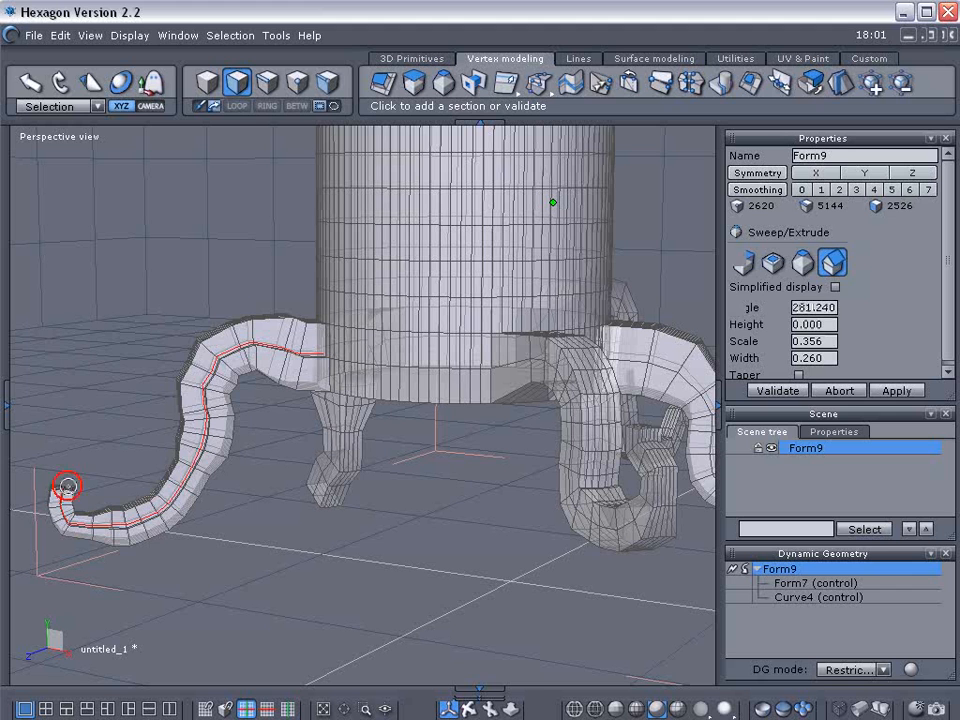
left_click(85, 480)
left_click(111, 452)
left_click(99, 440)
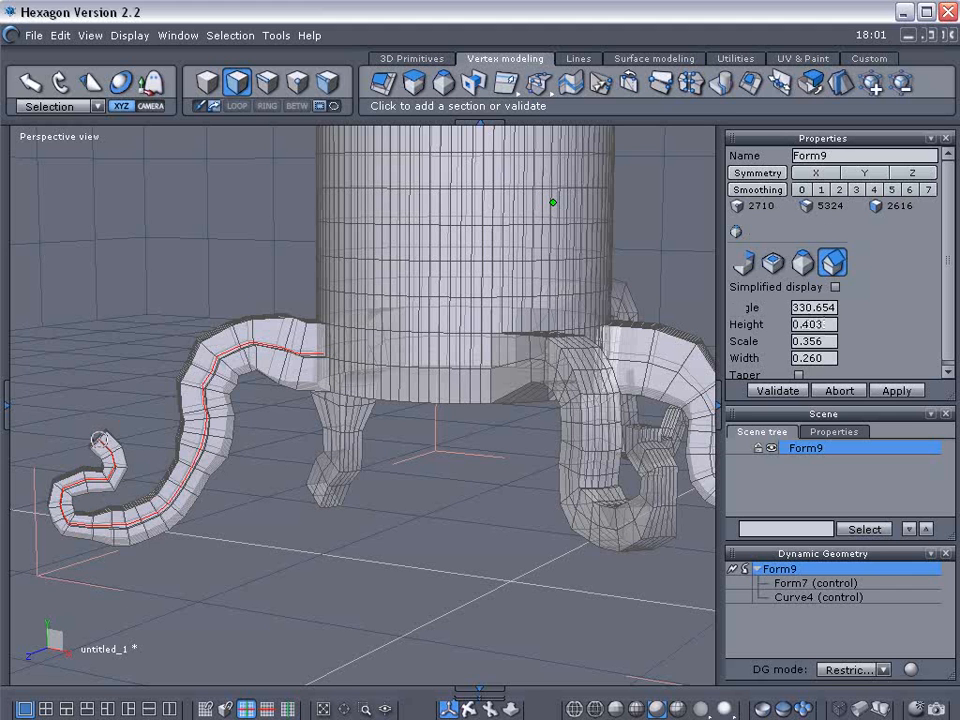
- Extend the fifth tentacle's thin end upward, finish it with a small hooked tip, and complete the extrusion
left_click(81, 369)
left_click(94, 369)
left_click(99, 377)
left_click(96, 383)
left_click(98, 382)
key("Return")
- Raise a short run of edges on the tall cylinder's top rim about 1 unit to form a raised section
left_click_drag(246, 493, 247, 431, "alt")
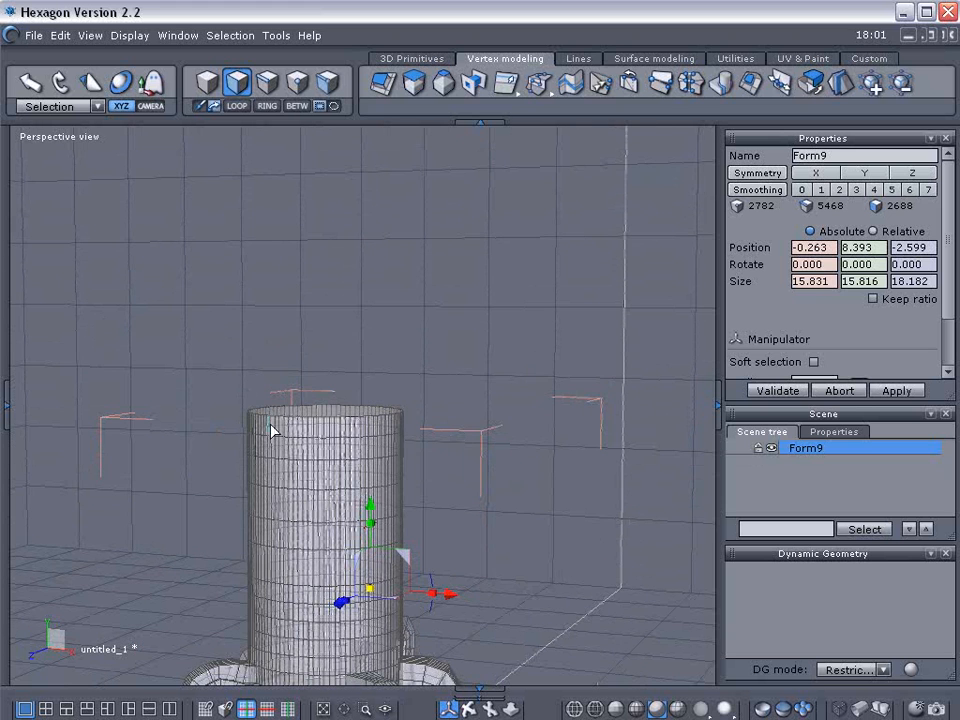
left_click(291, 430)
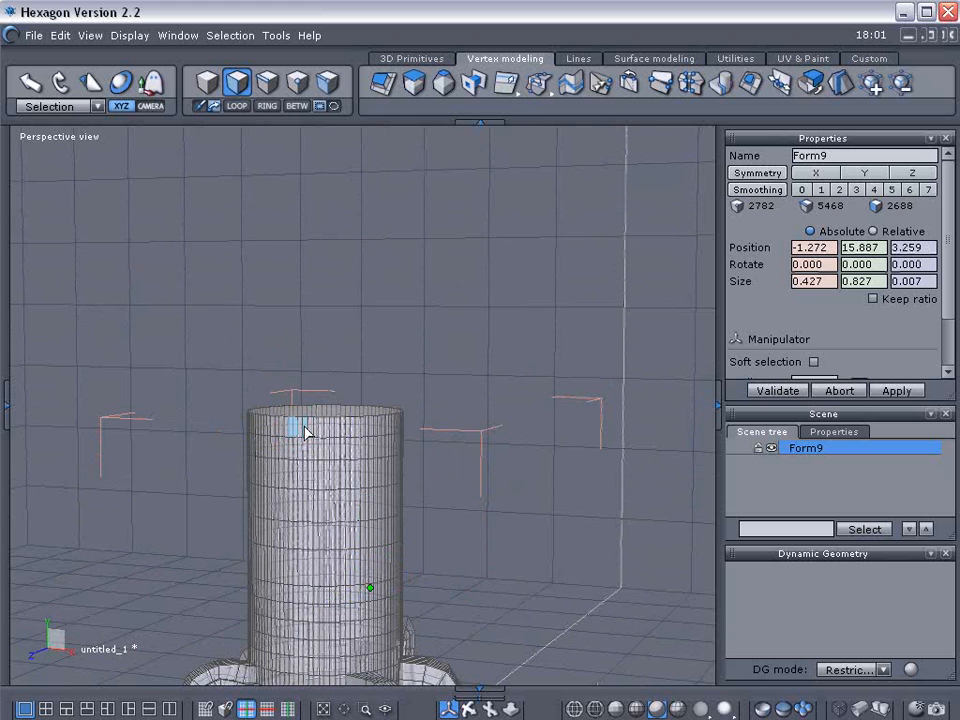
left_click(306, 427, "shift")
scroll(296, 433, "up", 4)
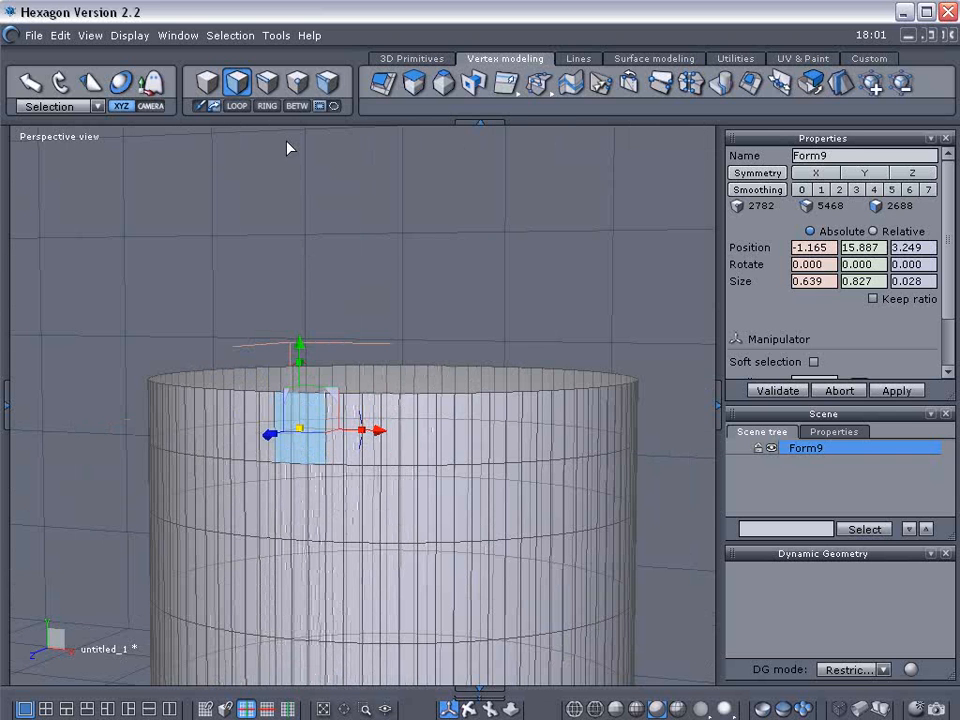
left_click(268, 88)
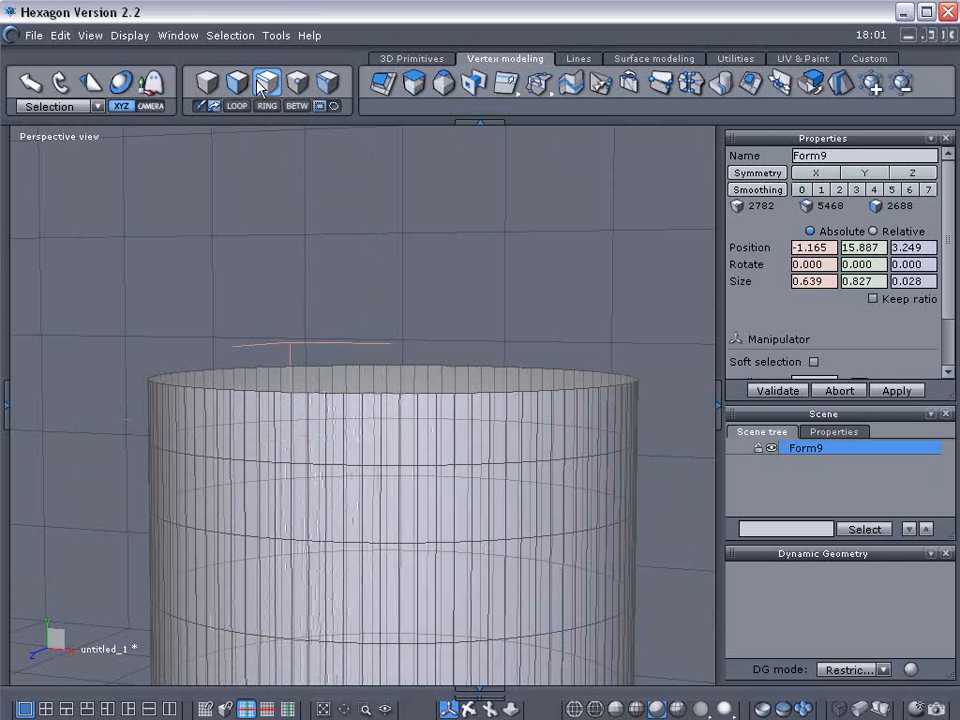
left_click(297, 397)
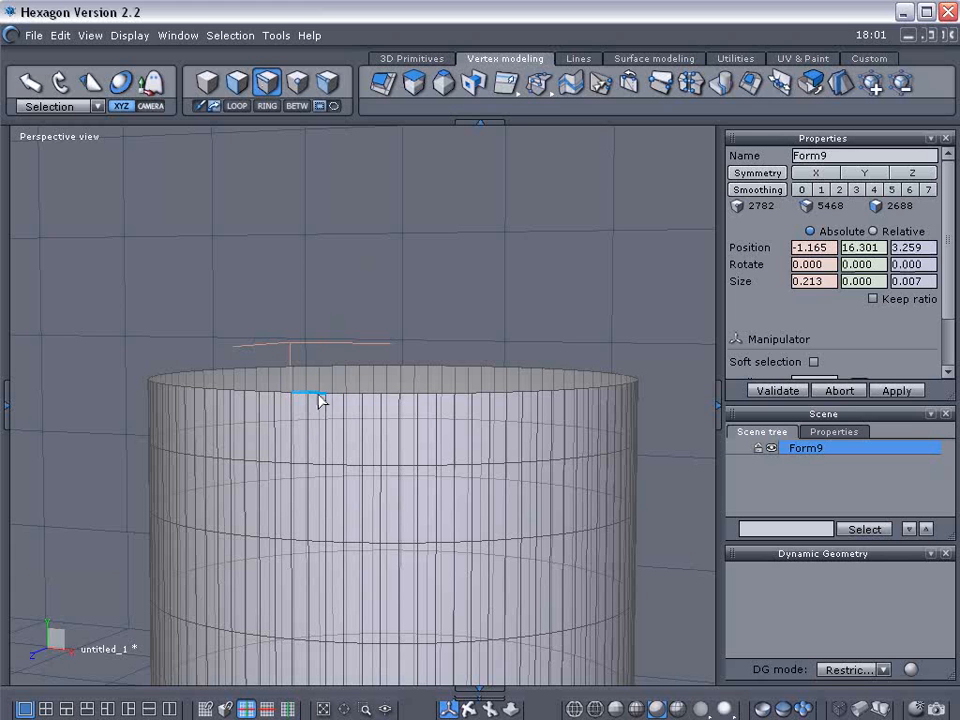
left_click_drag(368, 402, 368, 398)
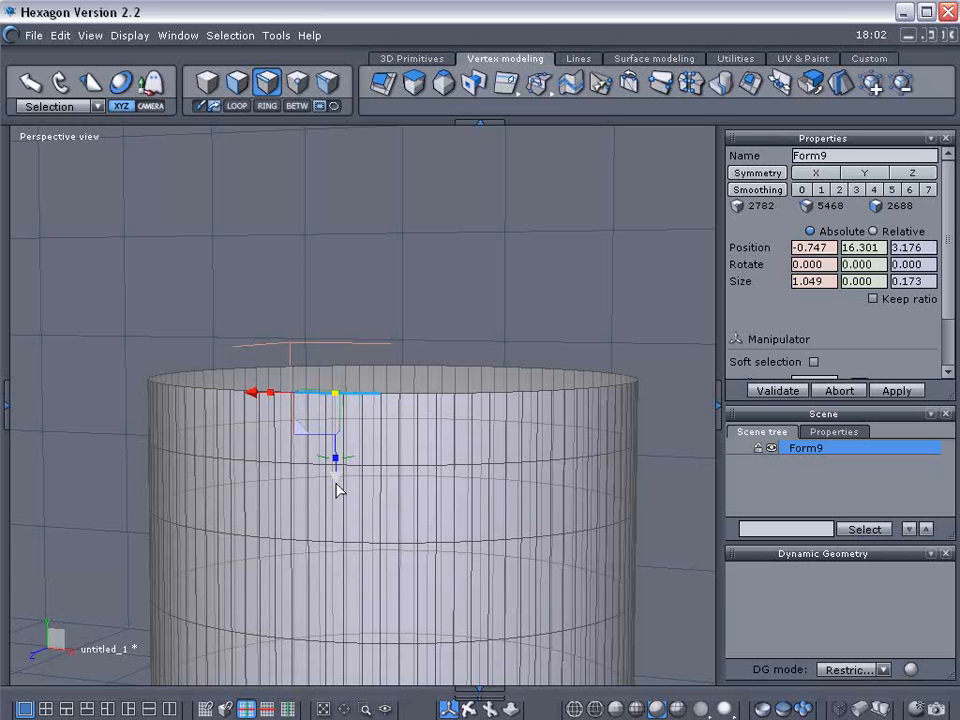
mouse_move(339, 395)
left_click_drag(336, 484, 341, 401)
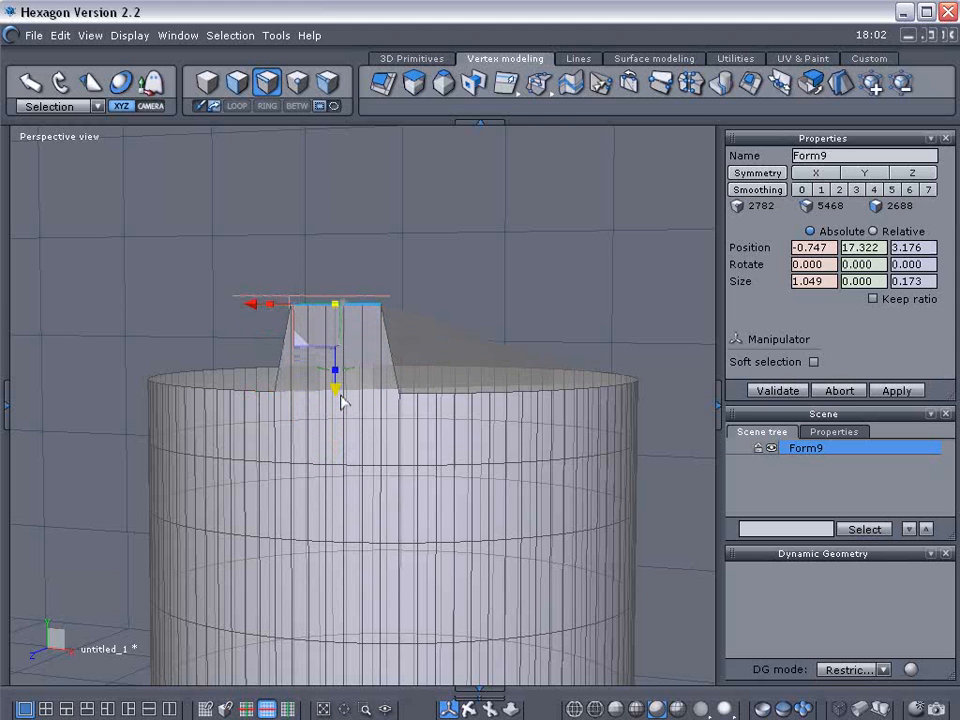
- Pull one vertex on top of the raised rim section up to a height of about 18.2, forming a spike
left_click(306, 85)
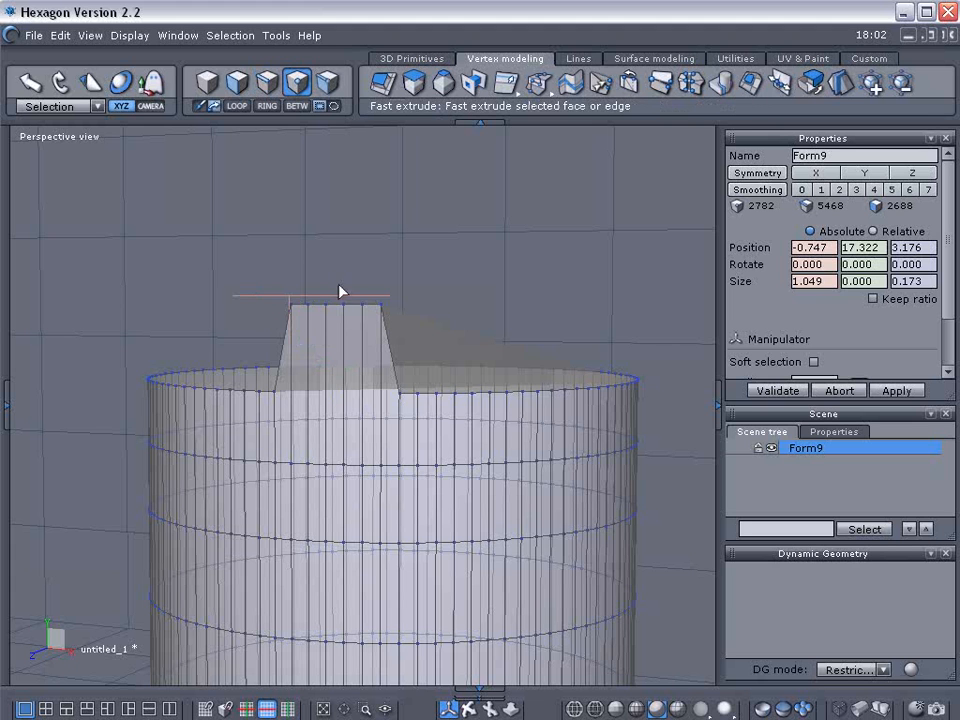
left_click(327, 307)
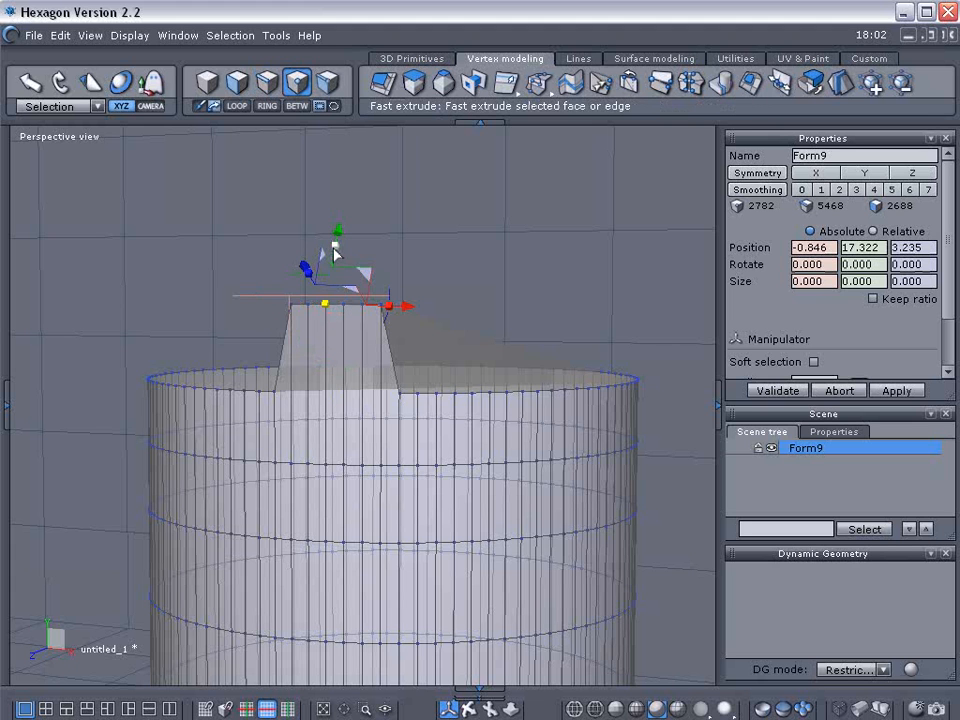
right_click_drag(488, 265, 382, 317)
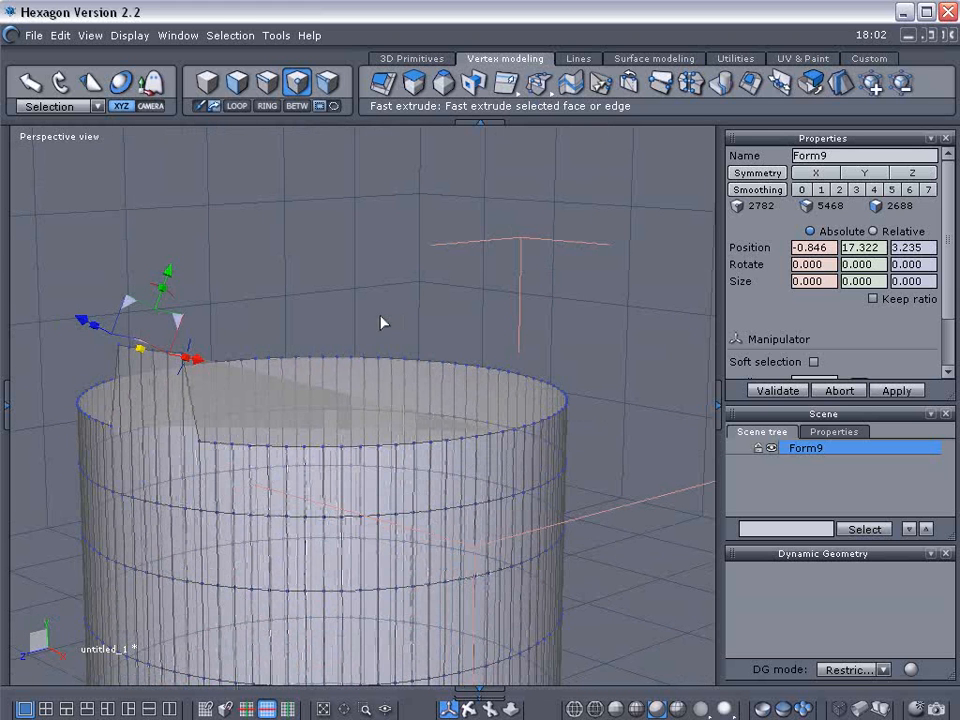
left_click_drag(150, 289, 131, 236)
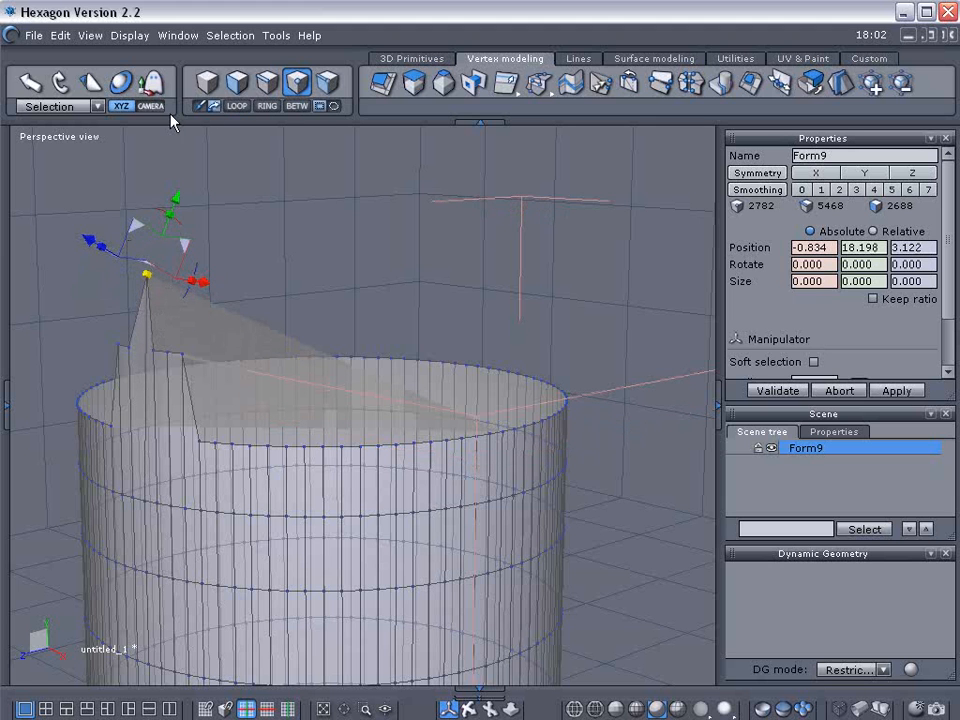
- Align the manipulator to the World axes and lower the spike's tip vertically to a height of about 17.85
left_click(98, 107)
left_click(64, 135)
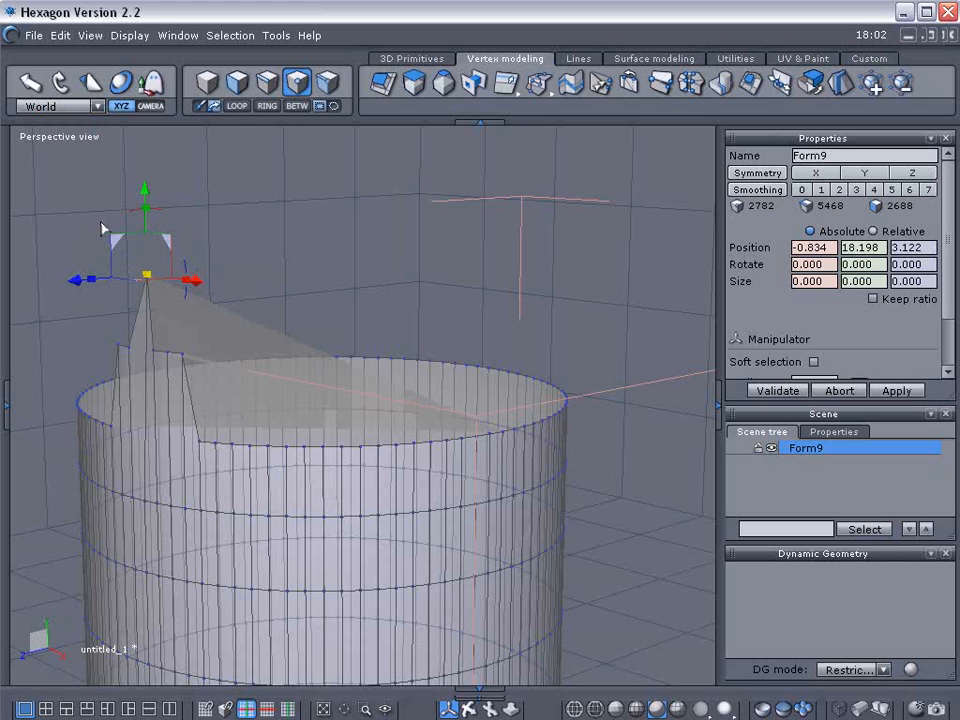
left_click(97, 106)
left_click(78, 120)
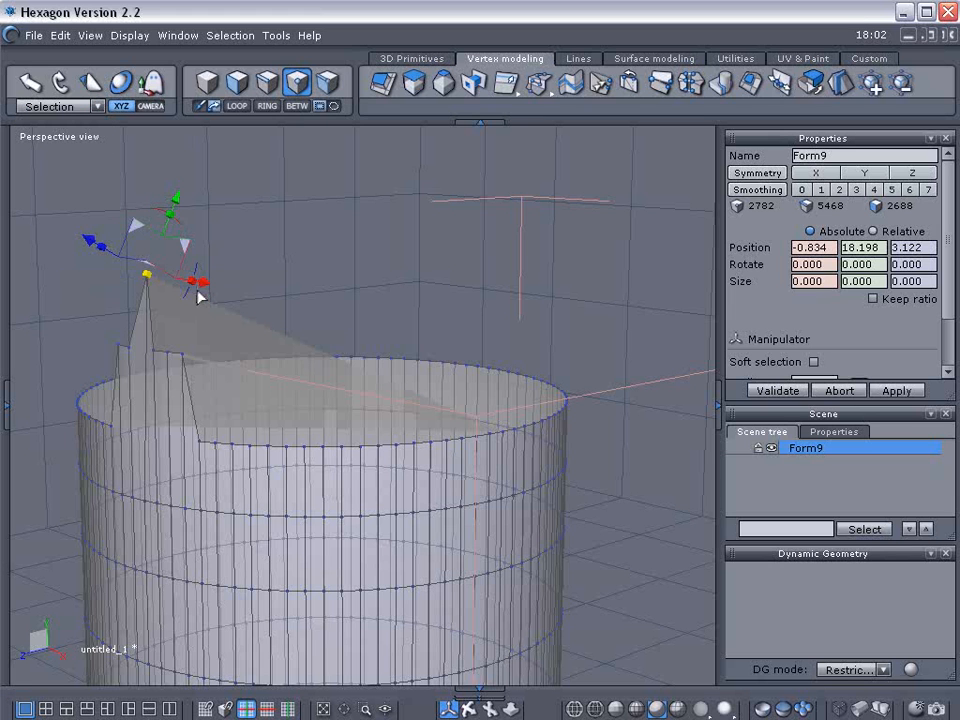
left_click(97, 107)
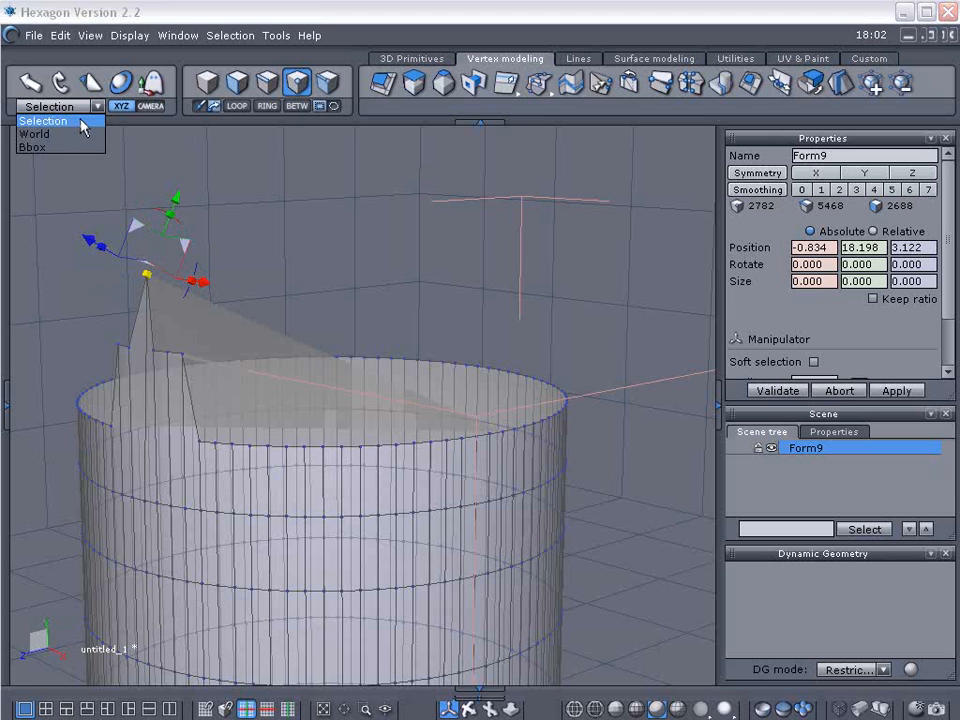
left_click(64, 129)
left_click_drag(145, 182, 145, 217)
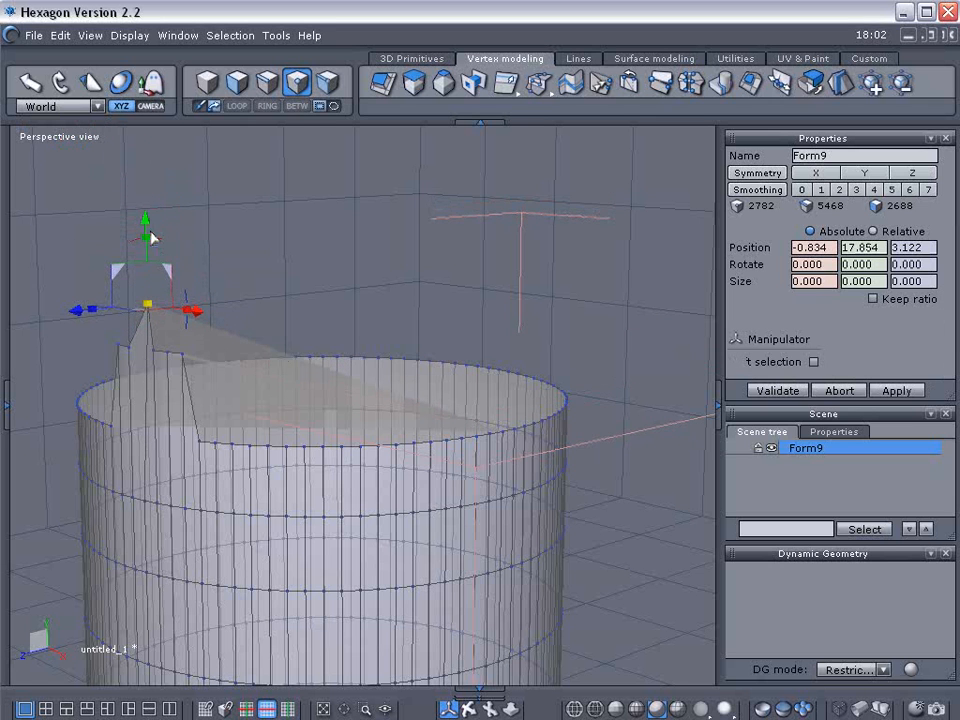
- Raise two single rim vertices and one adjacent pair beside the raised section into jagged points of differing heights, between about 16.6 and 17.5
left_click(342, 448)
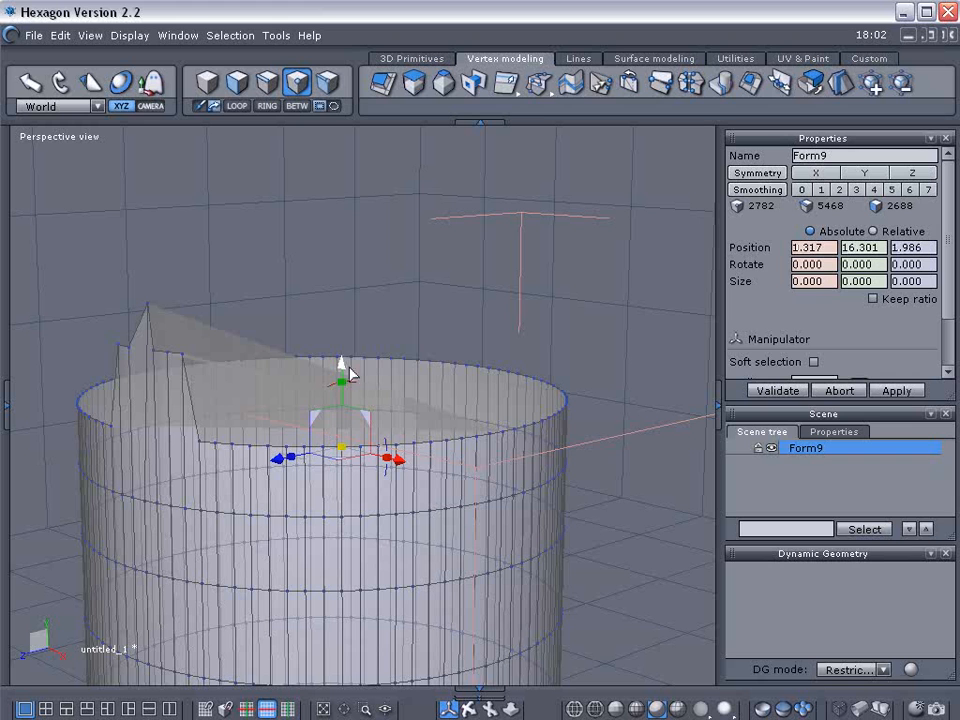
left_click_drag(345, 343, 337, 264)
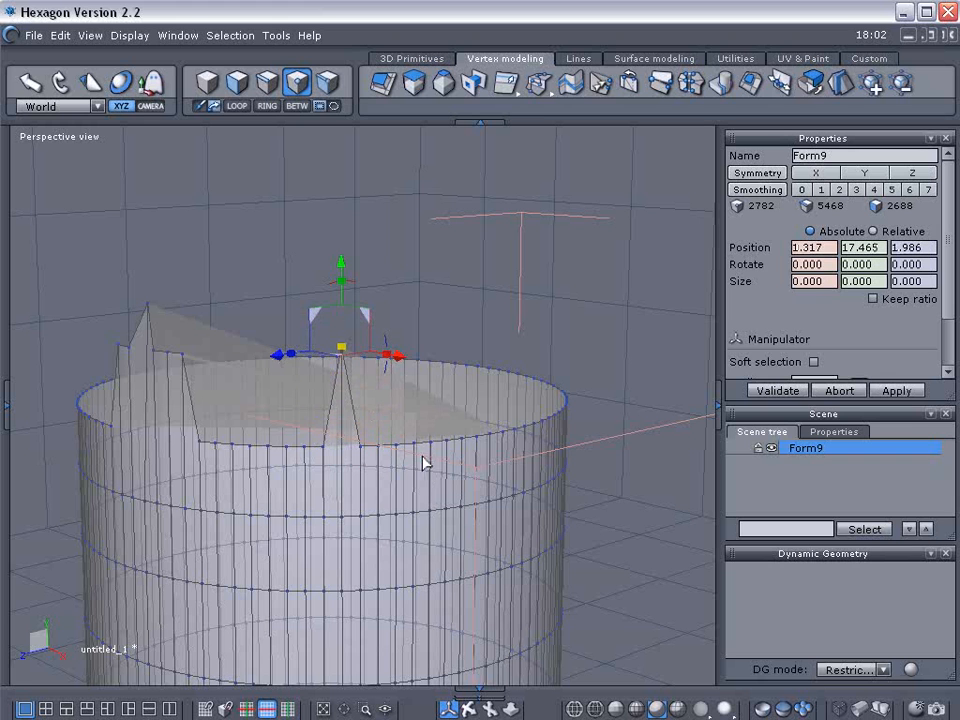
left_click(413, 444)
left_click_drag(417, 366, 417, 343)
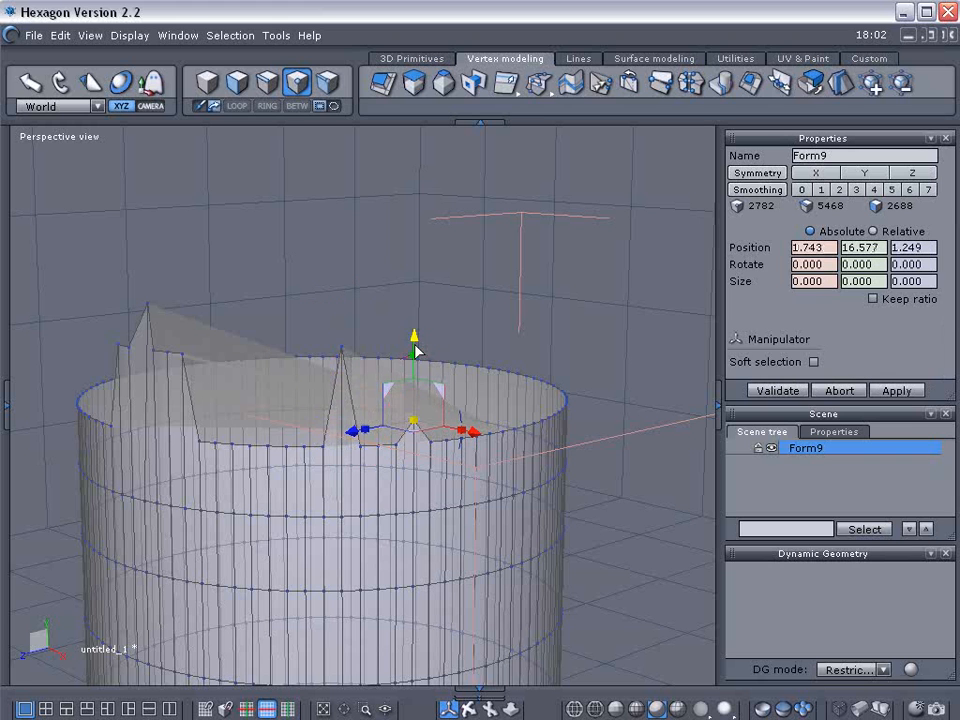
left_click(250, 452)
left_click(266, 446, "shift")
left_click_drag(260, 347, 259, 317)
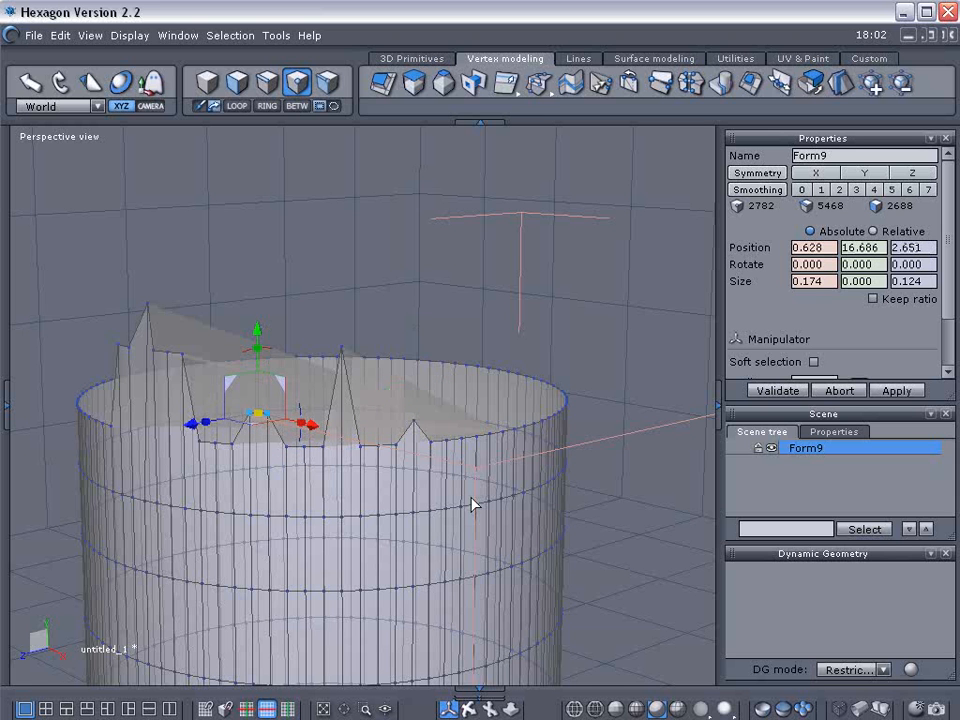
- Raise a second block of rim vertices to about 17.4 and pull one of them up to about 18.2 as a spike
middle_click_drag(177, 492, 524, 462)
left_click(519, 455)
mouse_move(505, 457)
left_mouse_down()
mouse_move(440, 456)
mouse_move(489, 454)
left_mouse_up()
left_click_drag(476, 369, 474, 270)
left_click(466, 347)
left_click(466, 364)
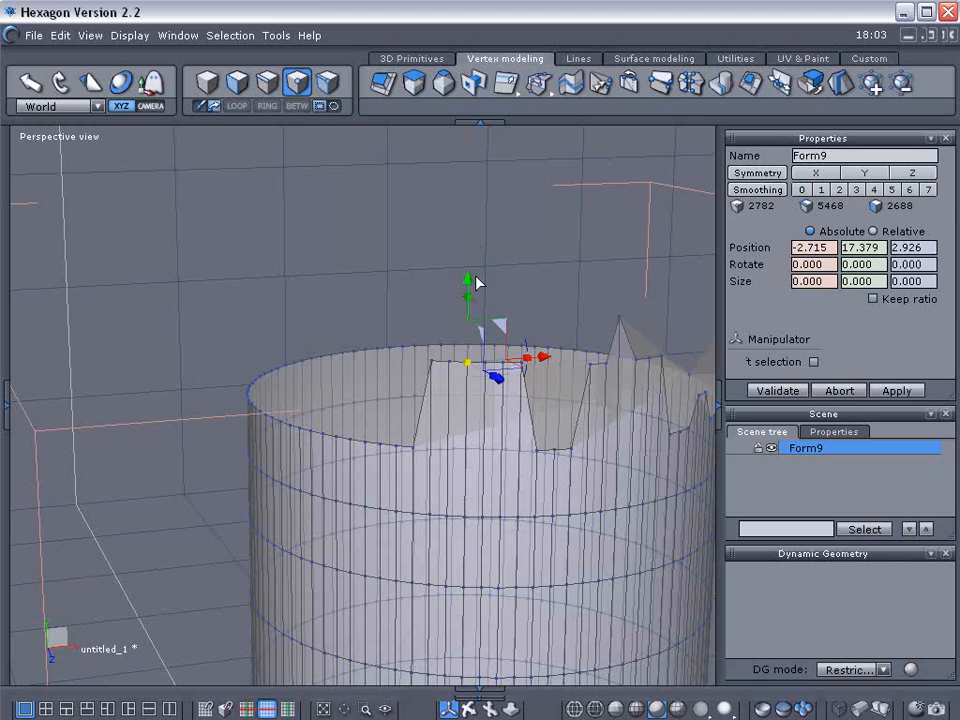
left_click_drag(465, 239, 467, 212)
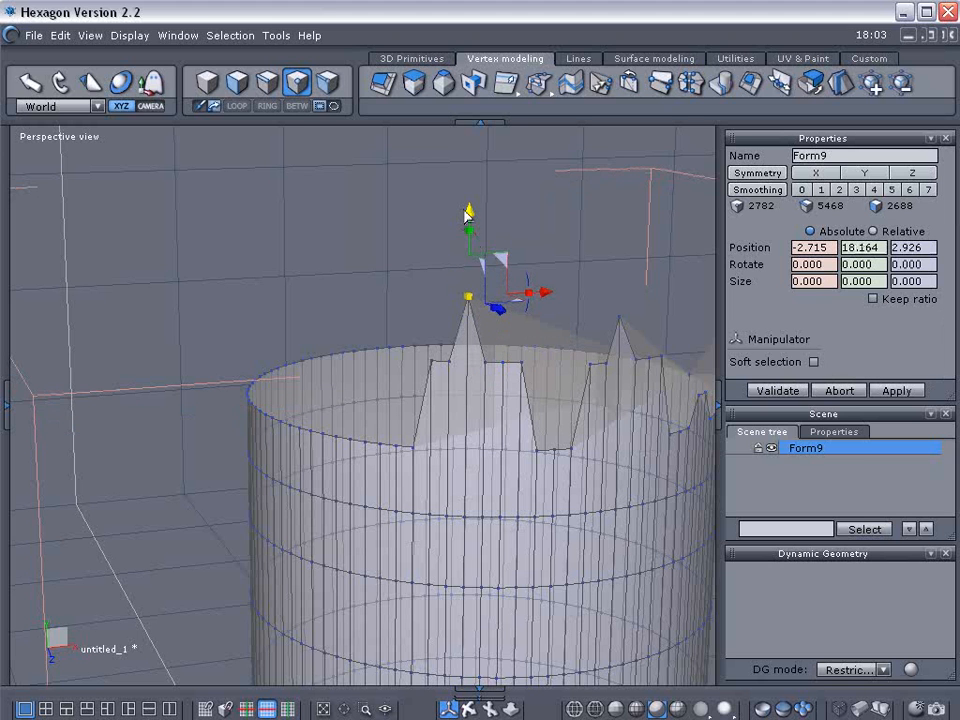
- Raise a third block of vertices farther around the rim and pull one of them into a taller spike reaching about 19.3
middle_click_drag(311, 409, 525, 468)
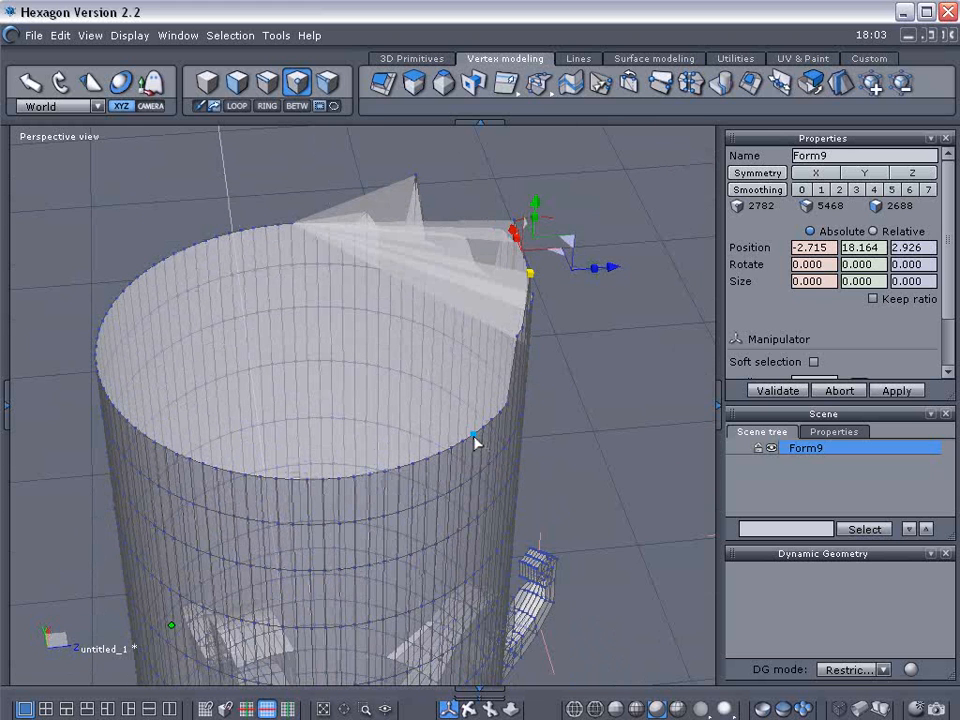
left_click(478, 446)
mouse_move(452, 450)
left_mouse_down()
mouse_move(422, 471)
mouse_move(382, 473)
left_mouse_up()
left_click_drag(435, 388, 426, 204)
left_click(429, 367)
right_click_drag(530, 397, 453, 337)
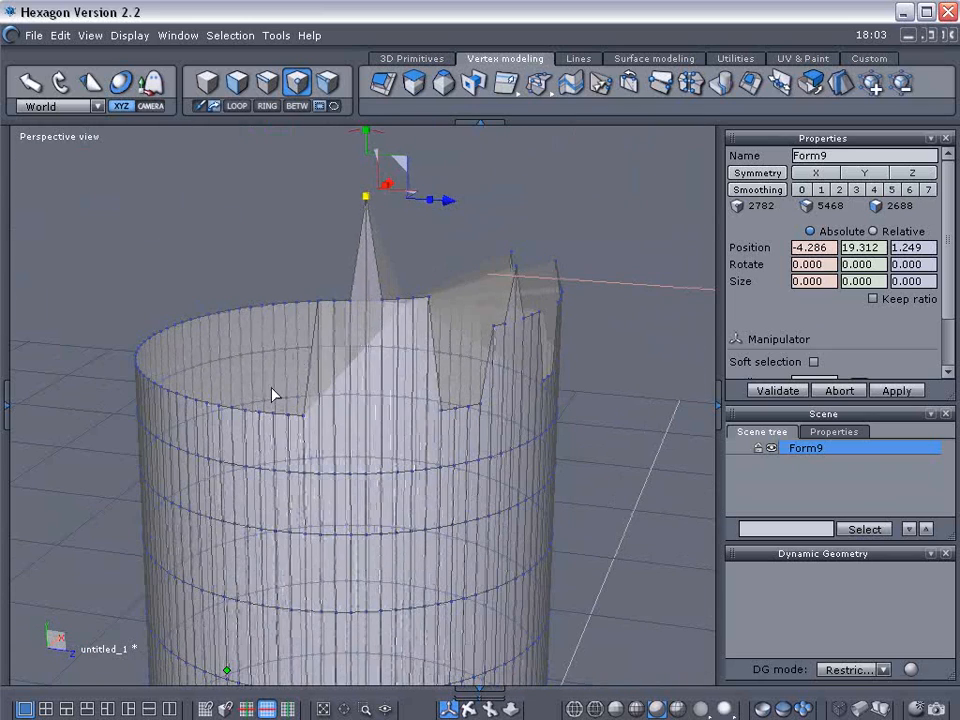
- Draw a short cylinder primitive above the jagged rim, about 5.8 wide and 1.2 high
left_click(206, 85)
scroll(314, 349, "down", 2)
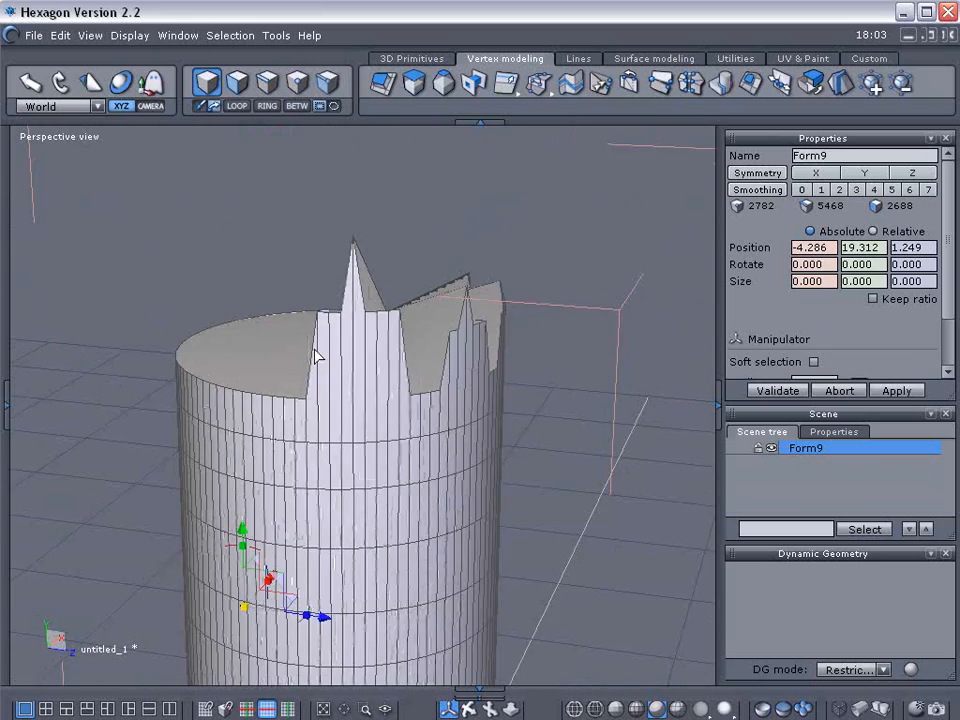
right_click_drag(335, 372, 264, 396)
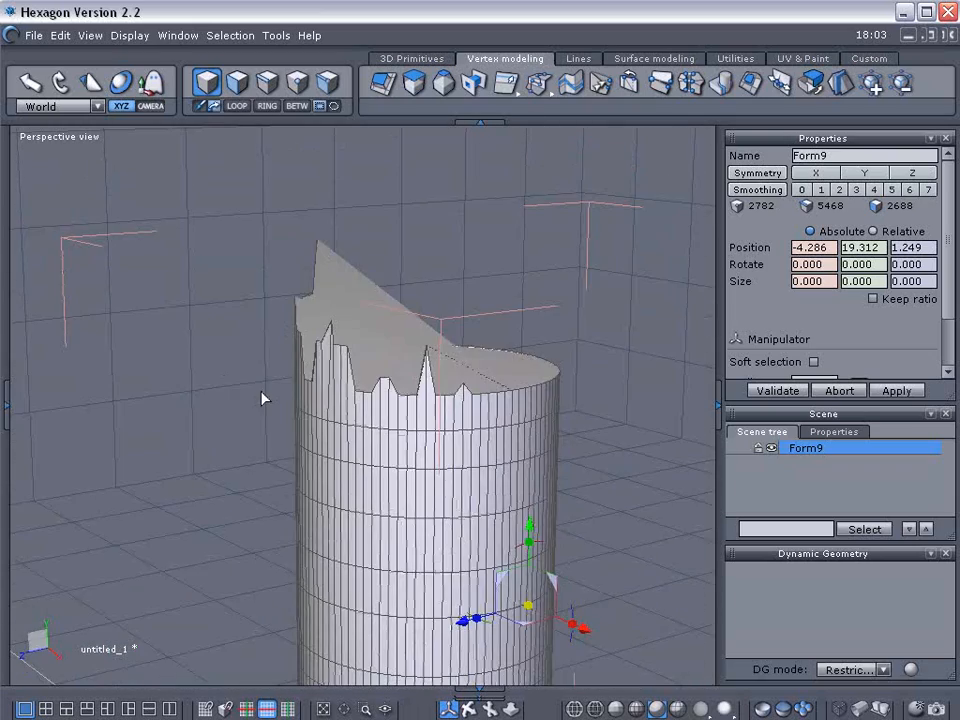
left_click(412, 58)
left_click(503, 82)
left_click(410, 237)
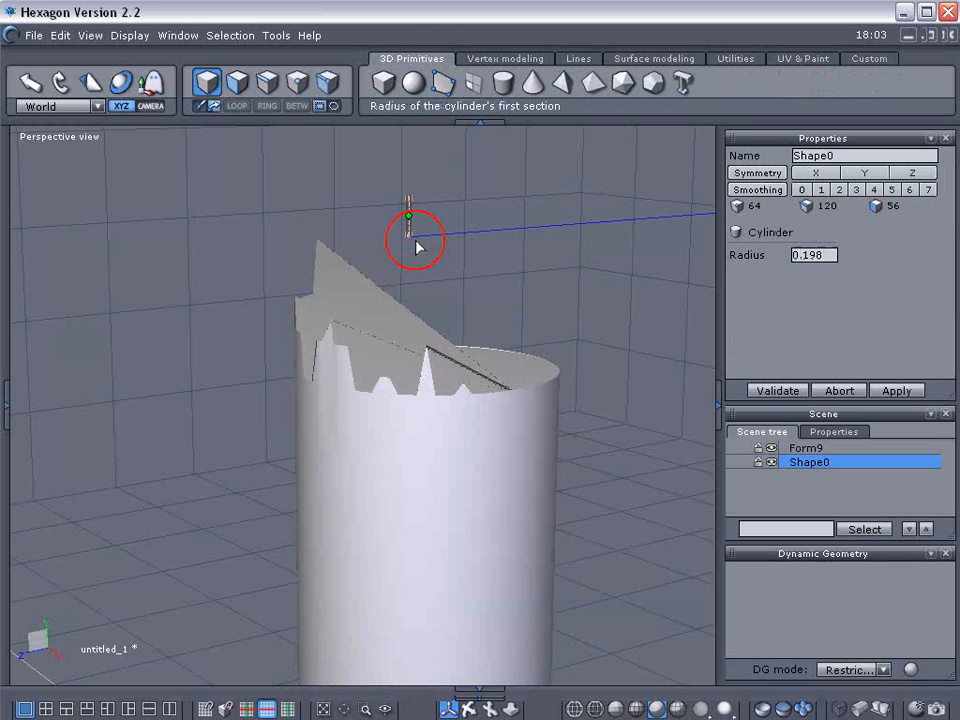
left_click(500, 248)
left_click(456, 182)
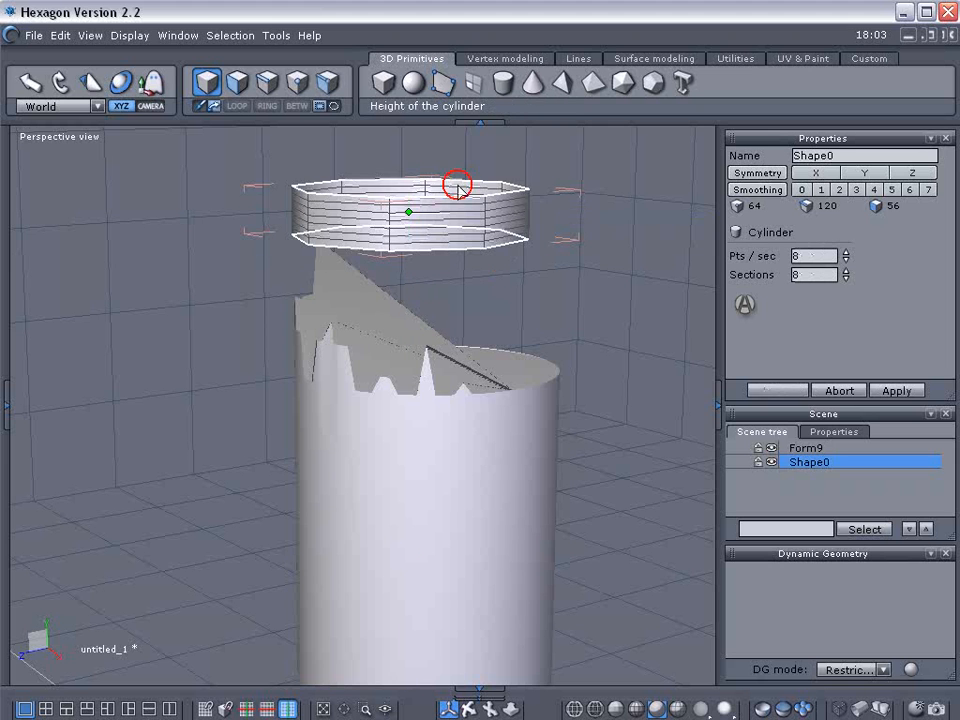
- Set the new cylinder's tessellation to 96 points per section and validate it
left_click(444, 232)
left_click_drag(829, 255, 725, 236)
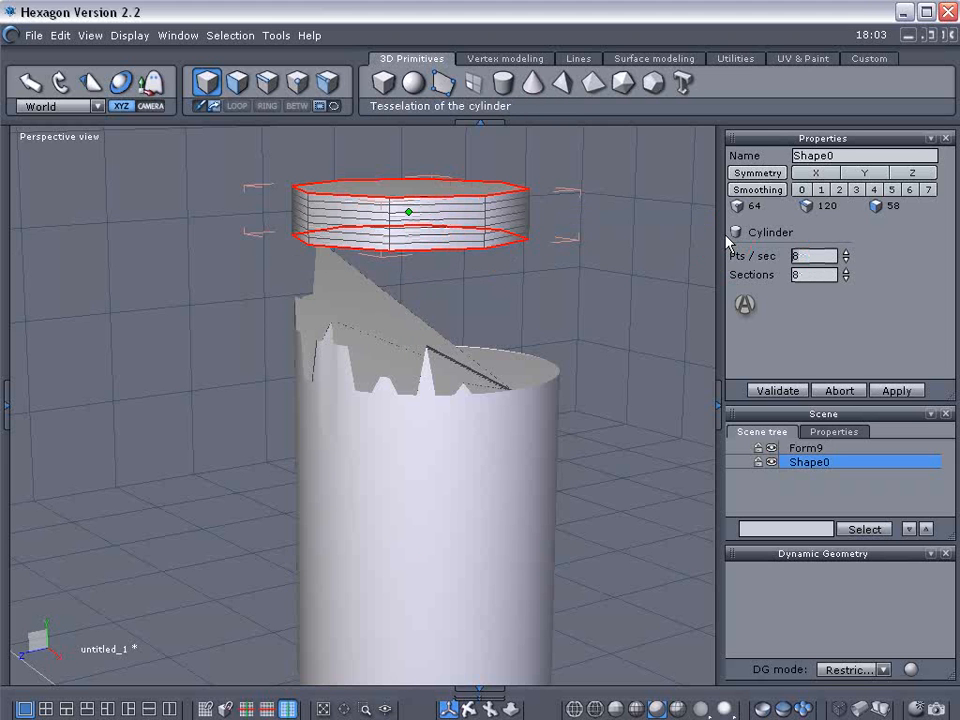
type("96")
key("Return")
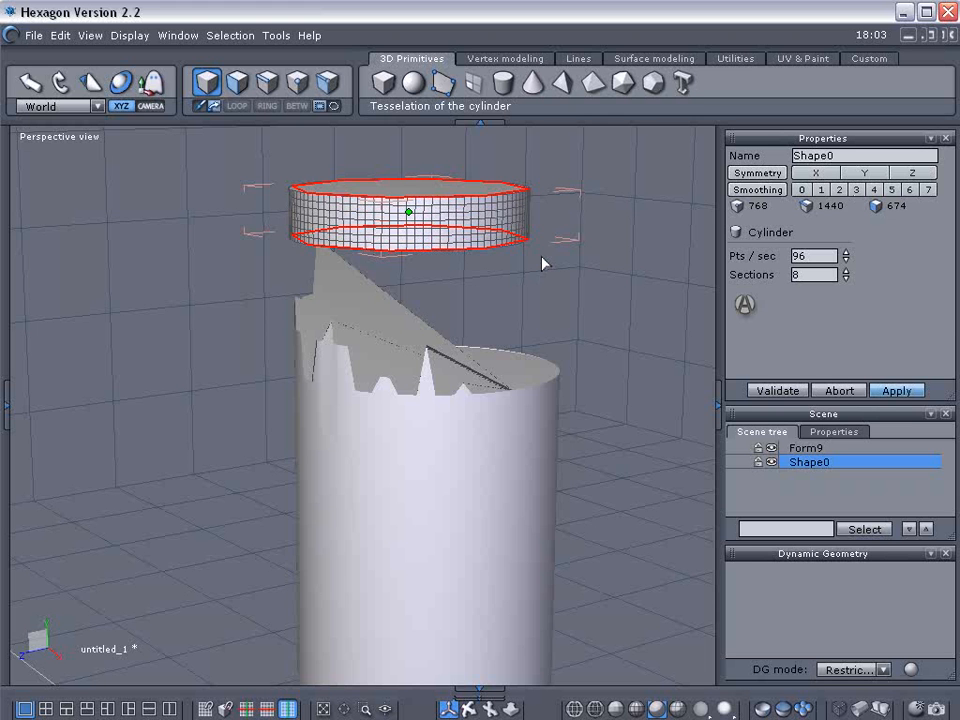
key("Return")
- Move the short cylinder down into the tall cylinder's jagged top, at a height of about 16.1
scroll(549, 275, "down", 2)
right_click_drag(549, 275, 470, 188)
left_click_drag(436, 160, 468, 293)
left_click_drag(355, 377, 375, 380)
- Centre the short cylinder inside the tall one as seen from above and enlarge it uniformly to about 5.87 wide
right_click_drag(420, 362, 376, 588)
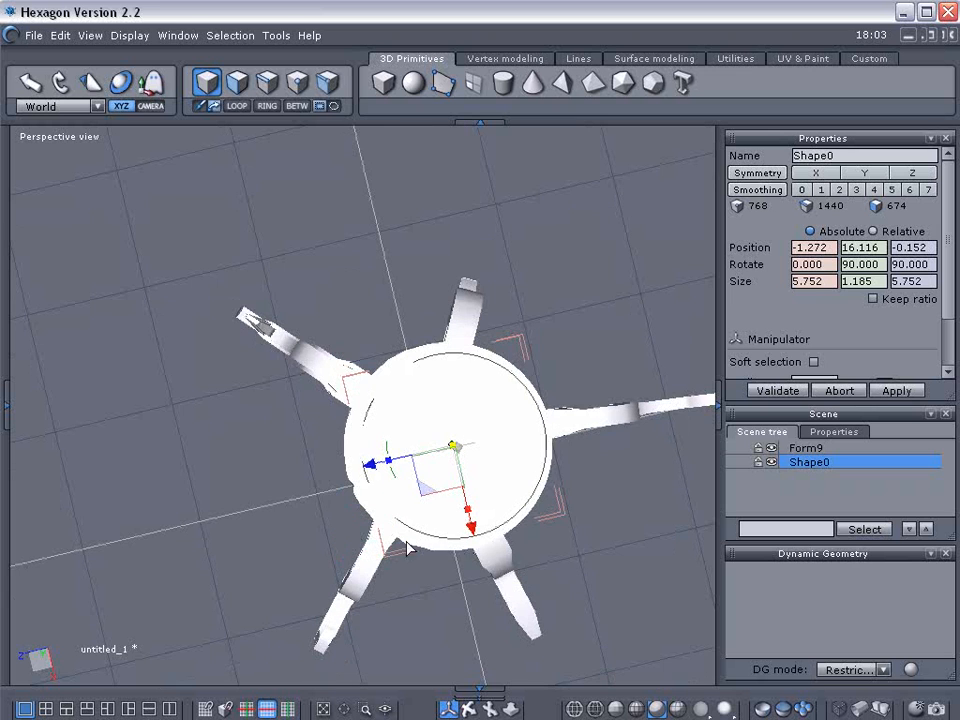
left_click_drag(425, 492, 420, 490)
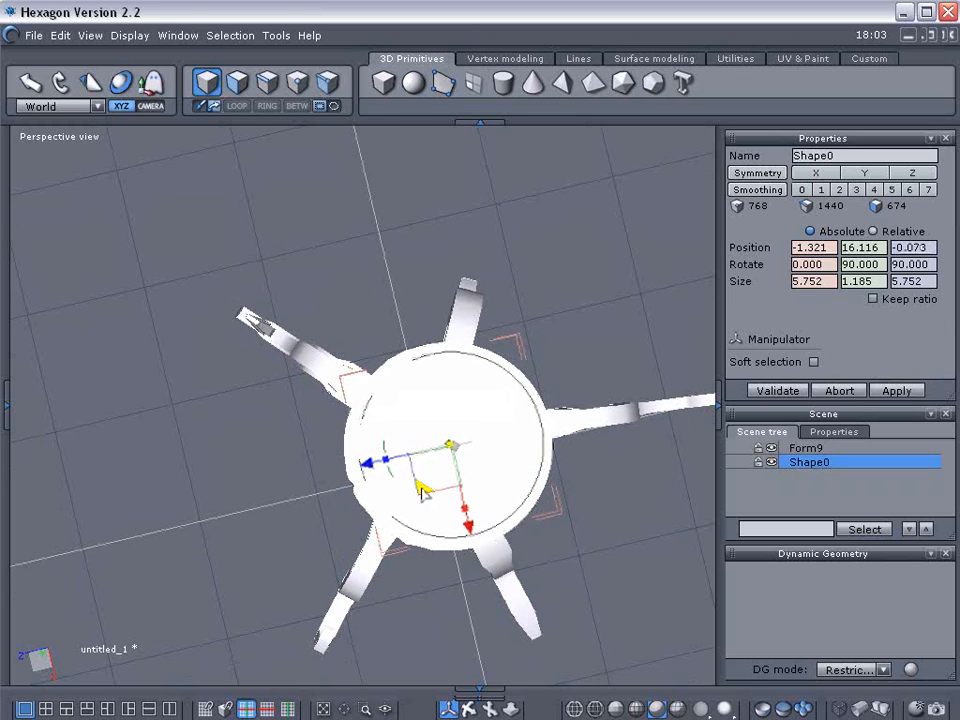
left_click_drag(450, 446, 455, 449)
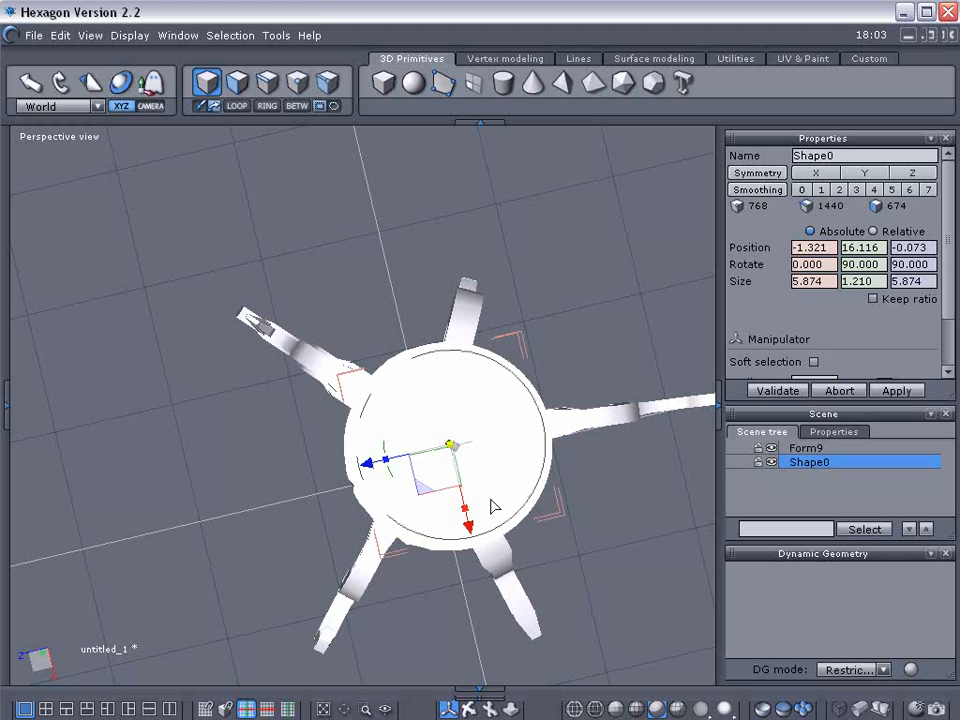
left_click_drag(422, 489, 420, 486)
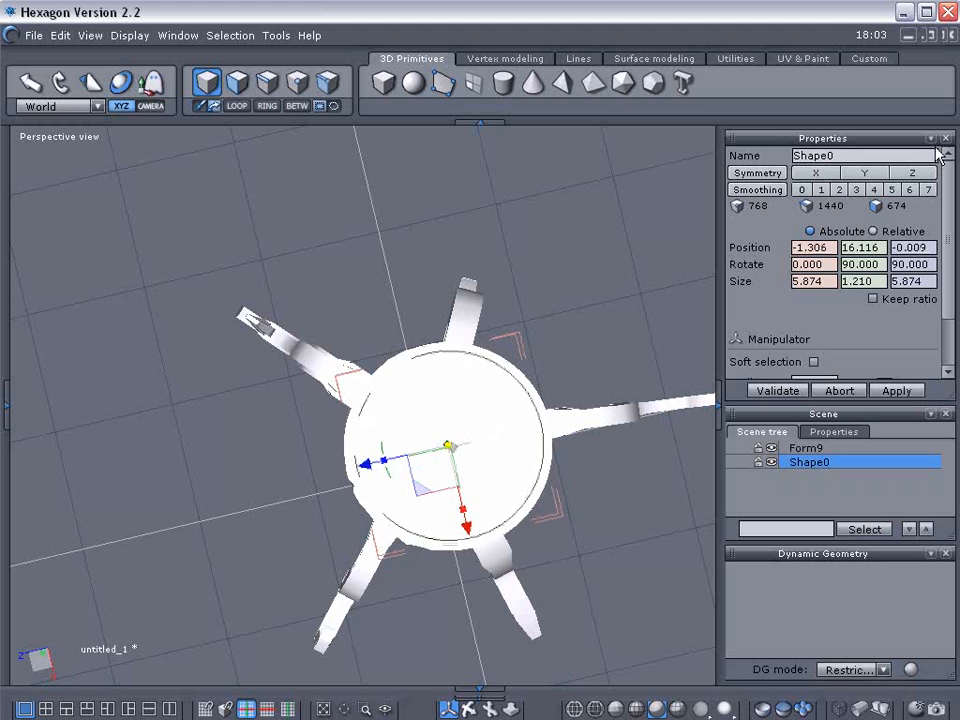
- Stretch the inner cylinder vertically to about 4.58 high and raise it to a height position of 18.5
right_click_drag(685, 368, 458, 257)
left_click_drag(447, 268, 410, 211)
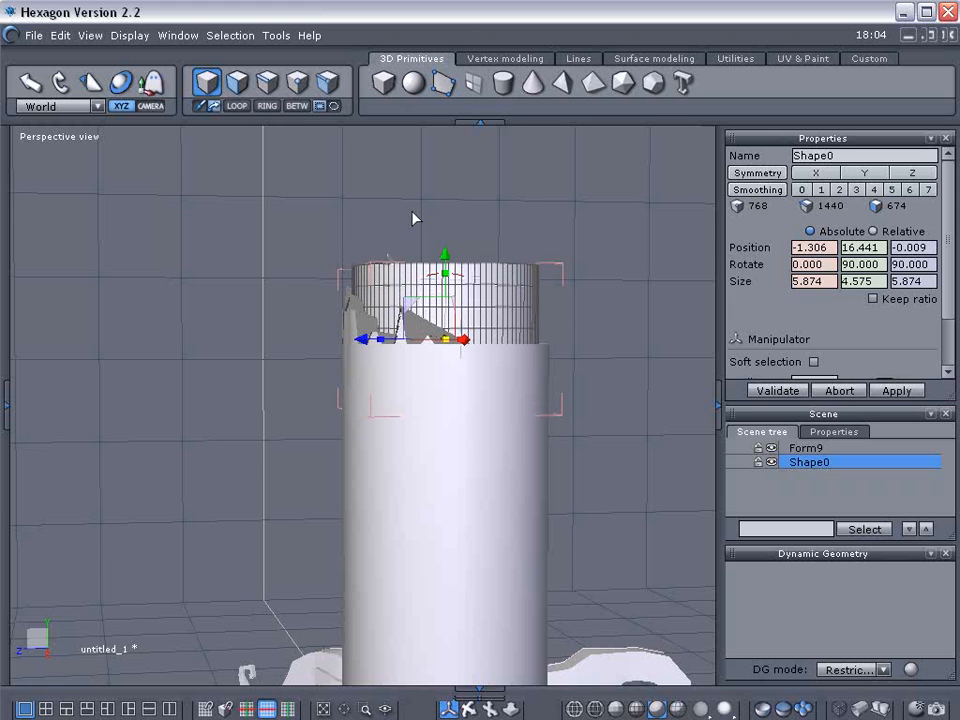
left_click_drag(444, 258, 444, 192)
right_click_drag(276, 334, 531, 408)
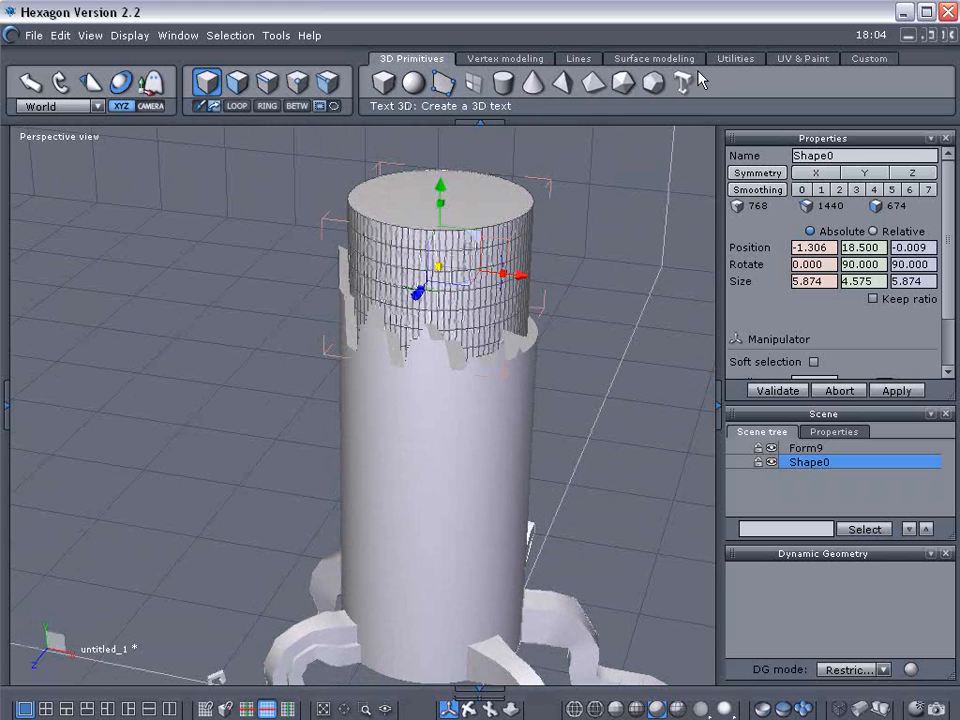
- Cut the inner cylinder out of the tall jagged cylinder with a Boolean operation and validate the result
left_click(670, 59)
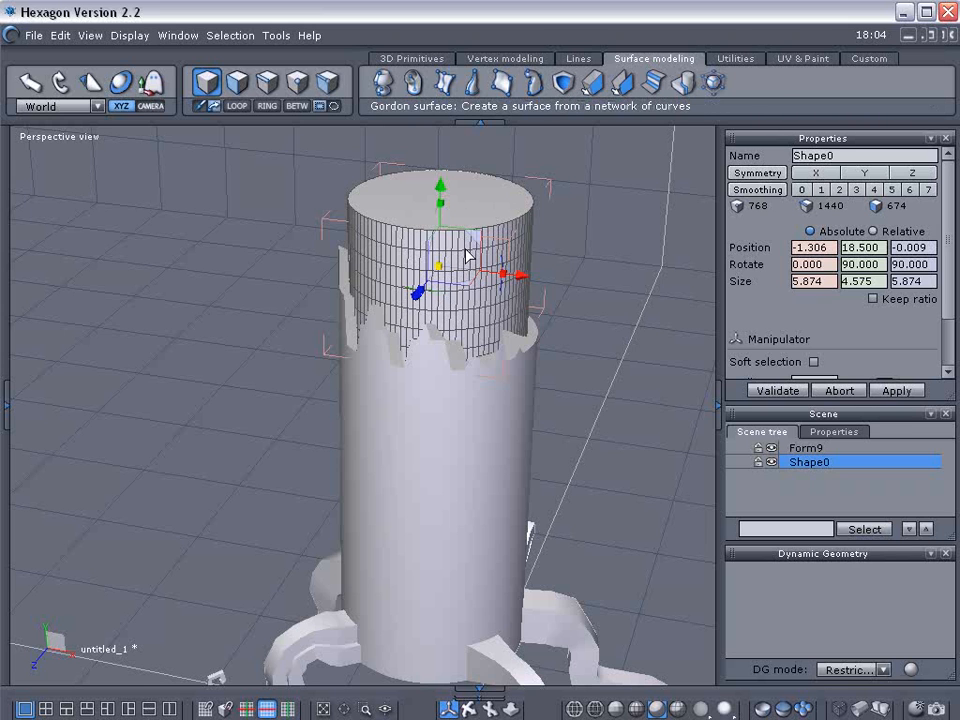
left_click(566, 80)
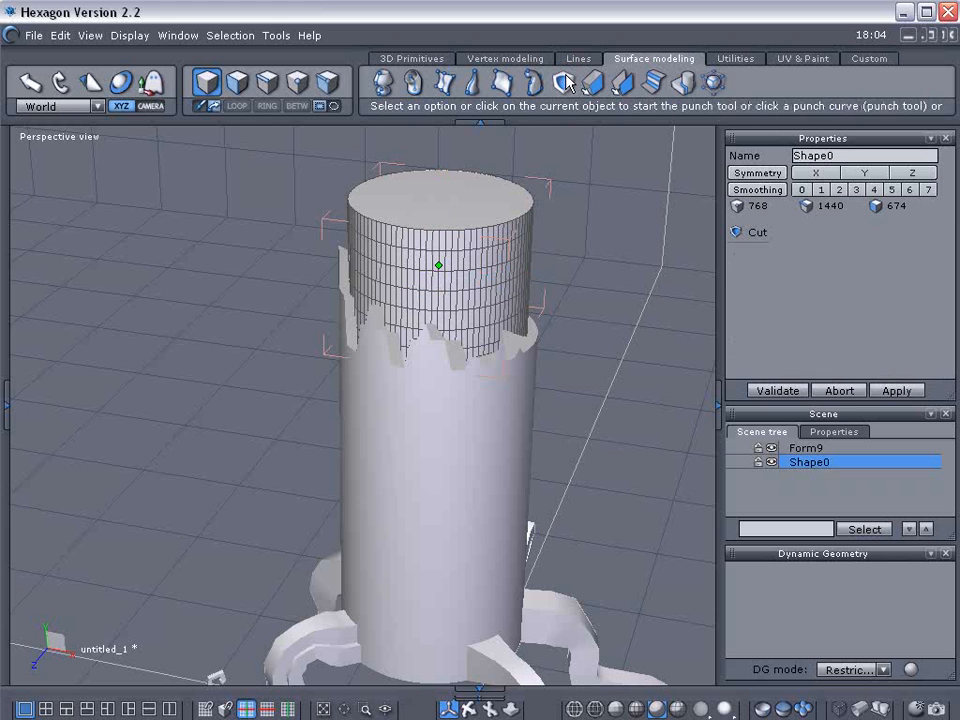
left_click(496, 428)
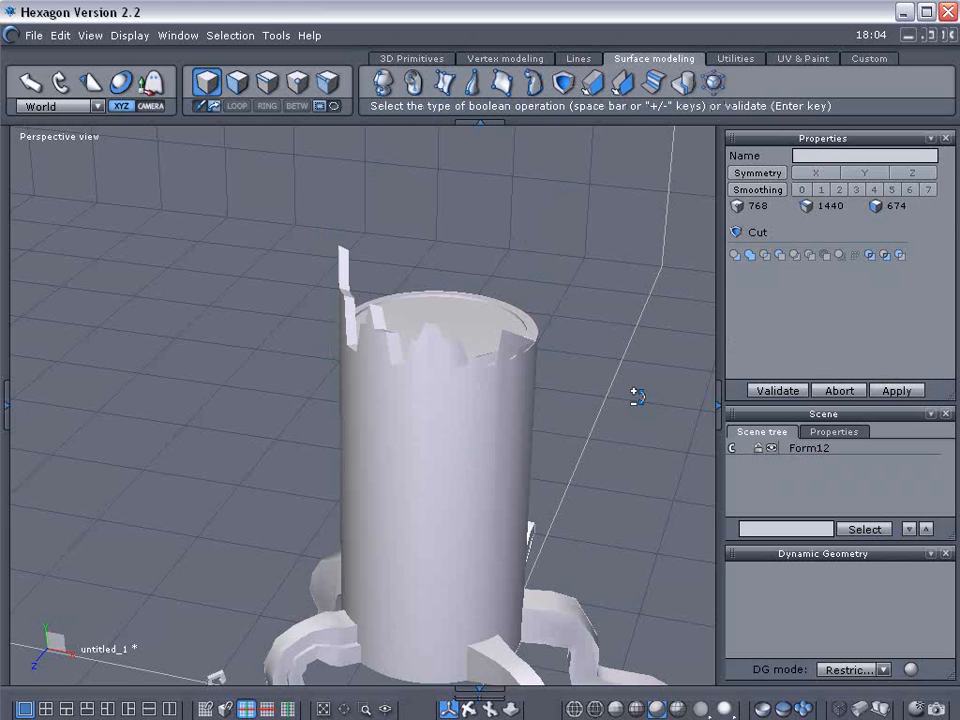
key("Return")
middle_click_drag(634, 381, 390, 405)
middle_click_drag(307, 456, 520, 550)
- Try a smoothing level of 1 on the combined trunk and inspect its shape from several sides
left_click(435, 332)
middle_click_drag(553, 349, 370, 275)
left_click(487, 58)
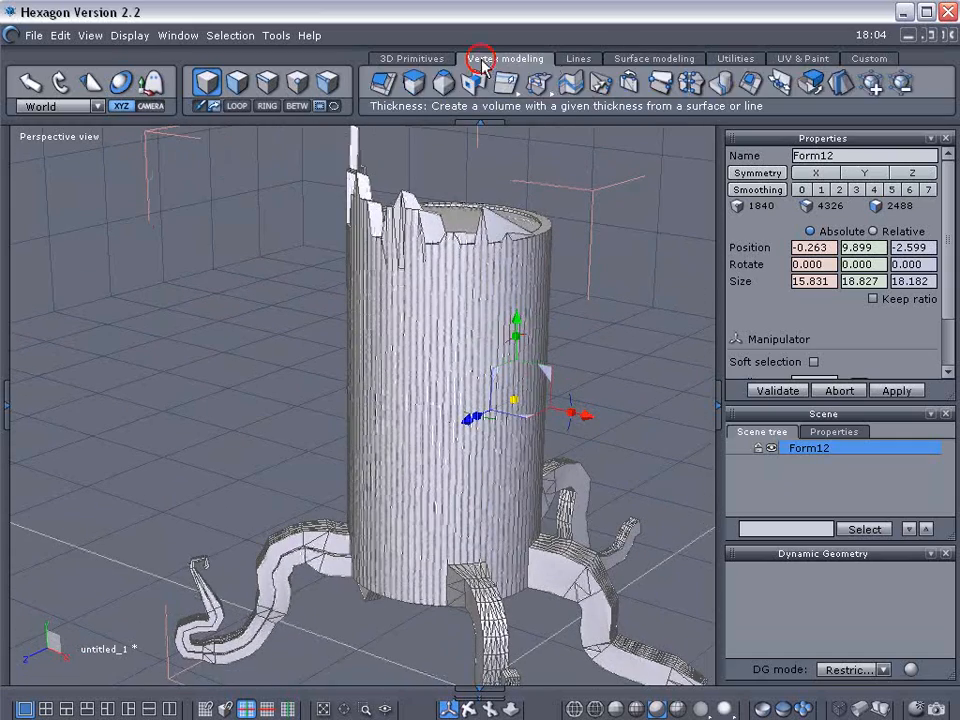
left_click(872, 84)
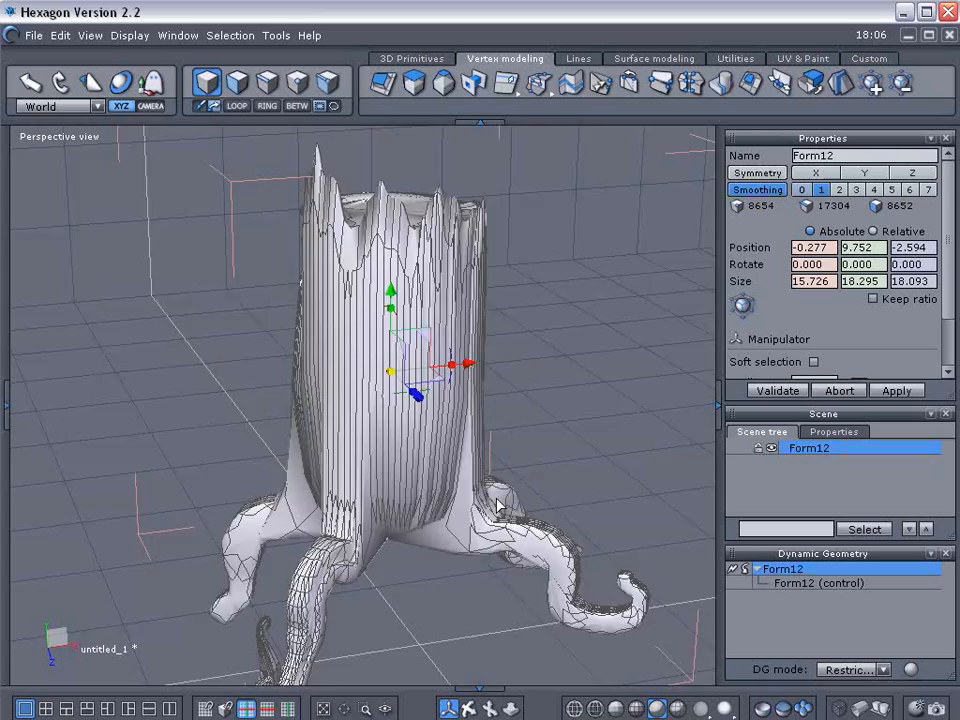
middle_click_drag(470, 500, 333, 285)
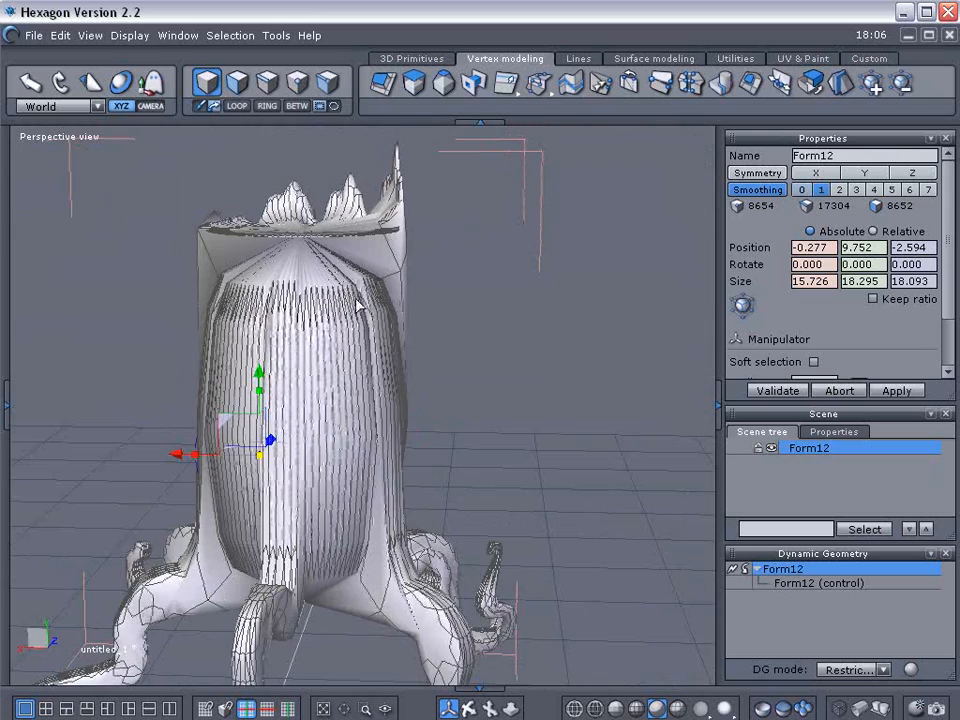
middle_click_drag(388, 401, 481, 357)
middle_click_drag(581, 373, 520, 260)
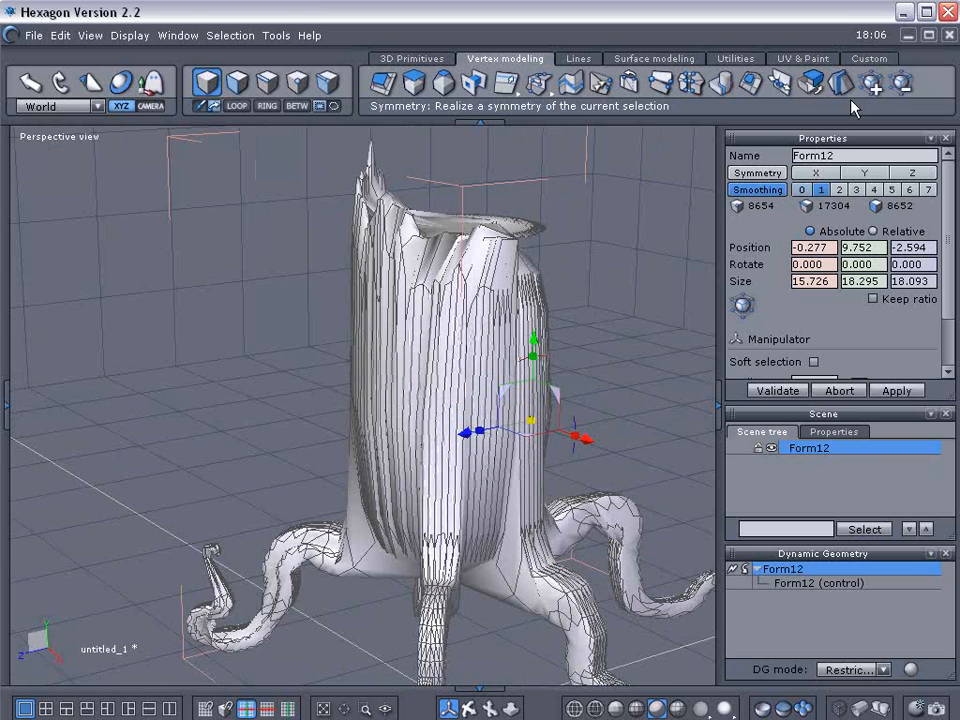
- Lower the trunk's smoothing back to level 0
left_click(903, 84)
middle_click_drag(424, 358, 369, 497)
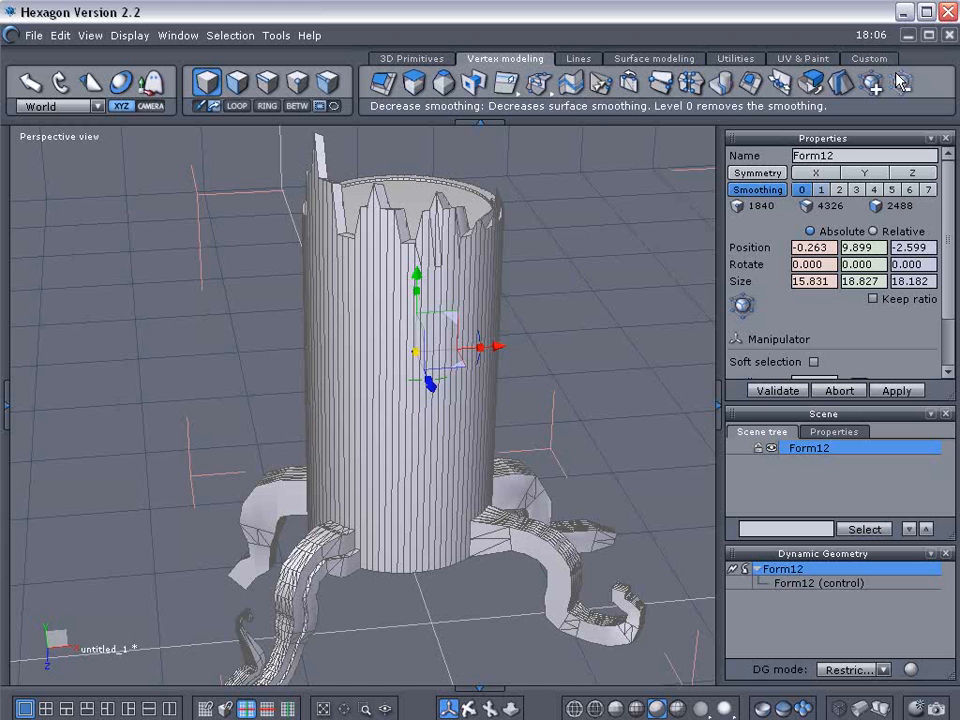
middle_click_drag(604, 254, 142, 267)
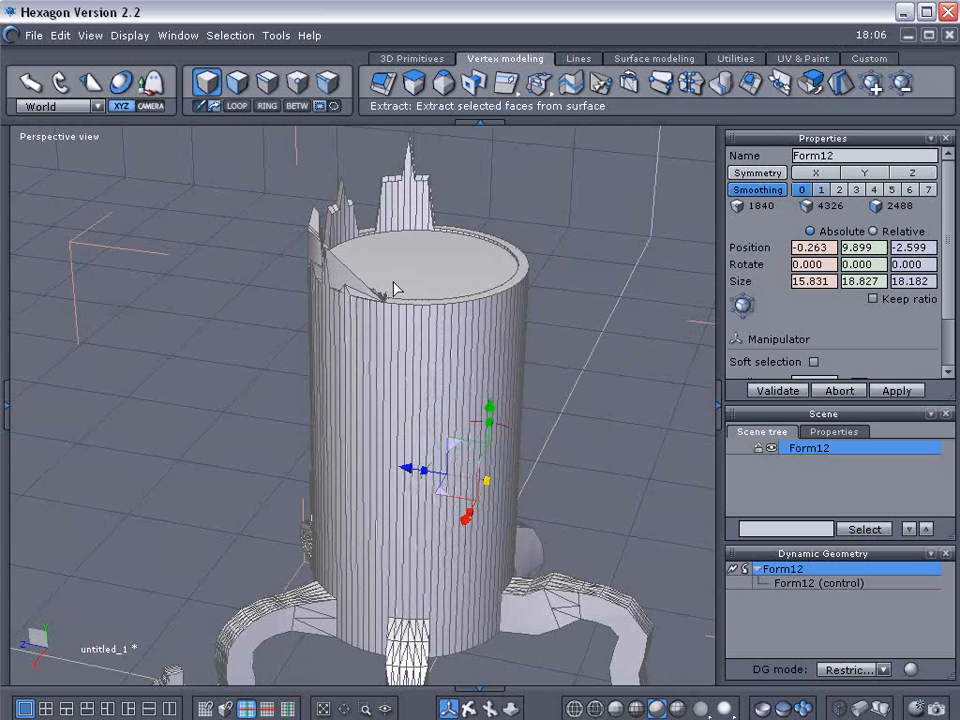
middle_click_drag(333, 314, 574, 369)
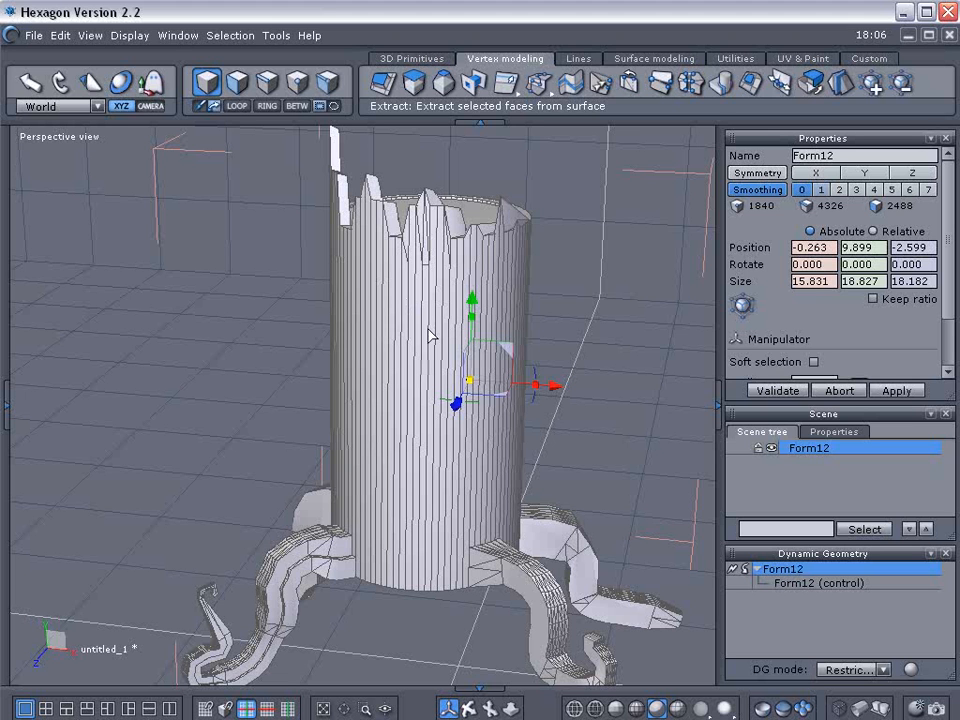
- Create a small cube about 0.53 wide beside the upper part of the trunk, on its positive X side
left_click_drag(578, 346, 380, 363)
middle_click_drag(451, 314, 481, 245)
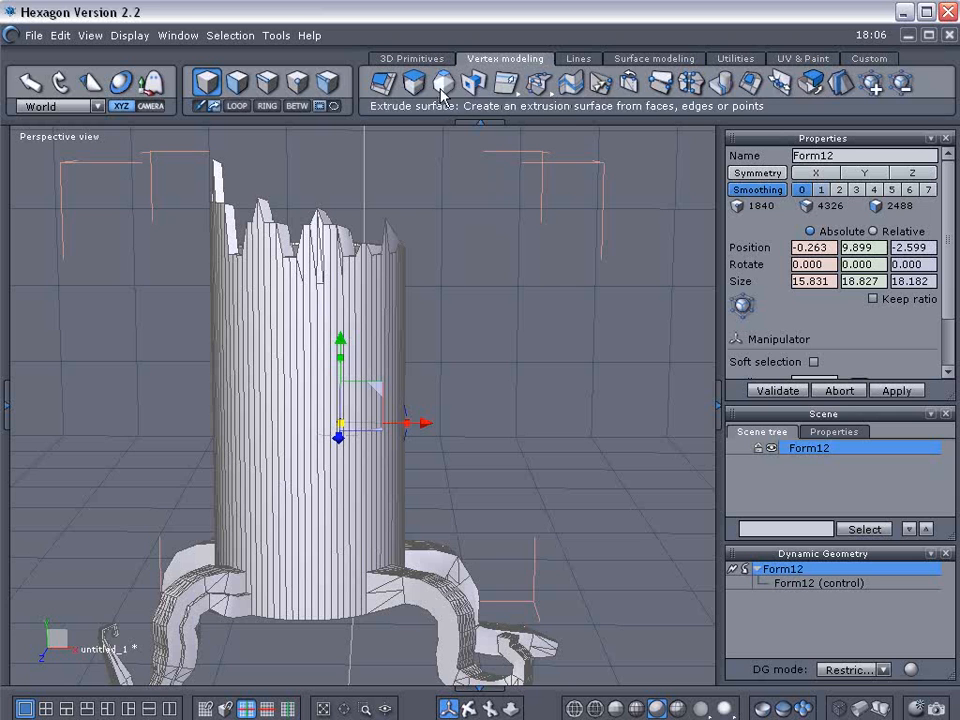
left_click(419, 61)
left_click(384, 84)
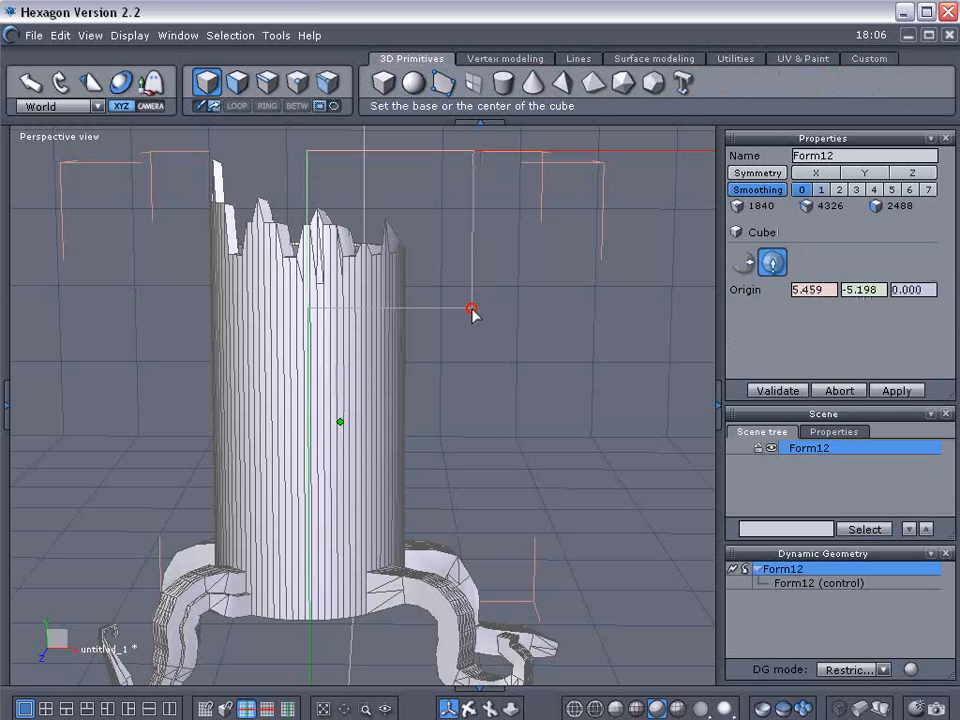
left_click(471, 315)
left_click(488, 314)
middle_click_drag(551, 362, 569, 408)
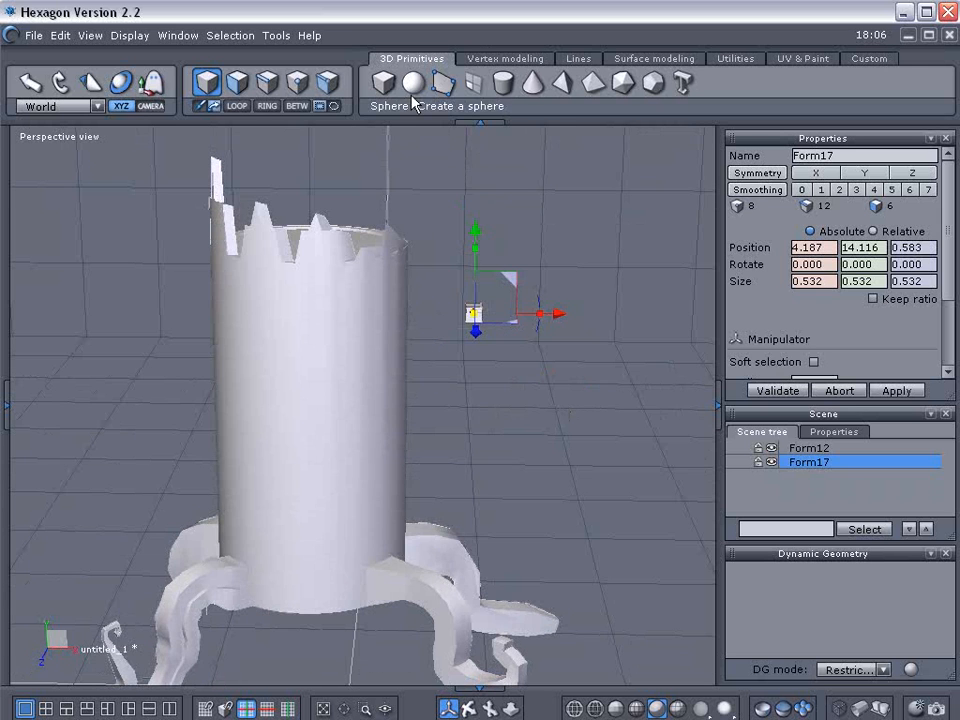
- Sweep the cube's outward face through many short sections into a branch that dips away from the trunk and curls up at its end
left_click(490, 59)
left_click(238, 84)
middle_click_drag(517, 428, 496, 432)
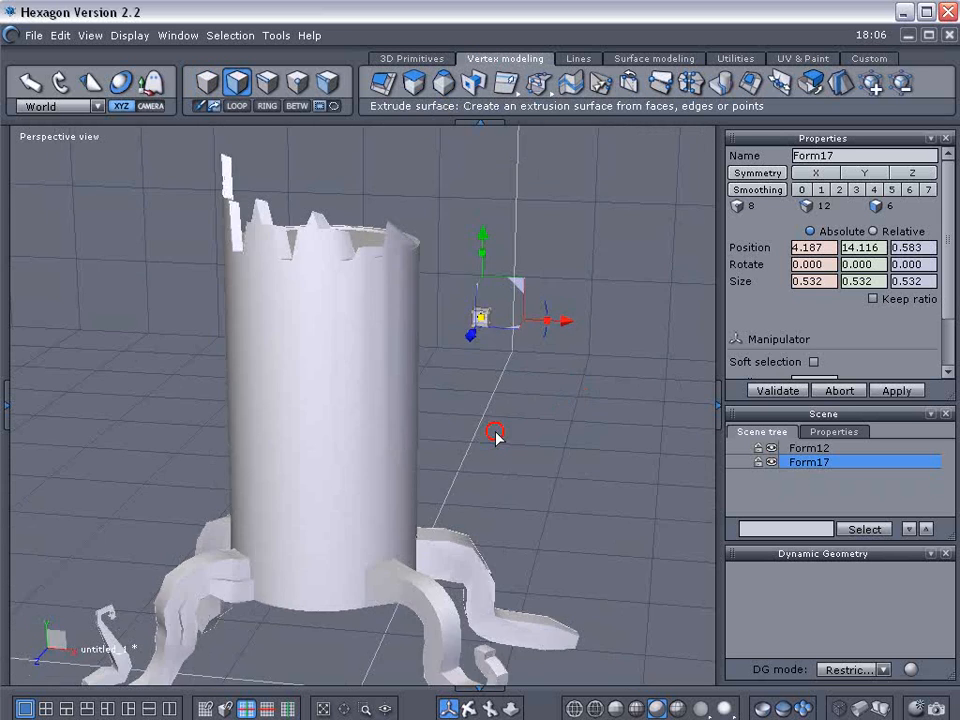
left_click(498, 327)
right_click_drag(530, 430, 608, 417)
left_click(424, 88)
left_click(500, 317)
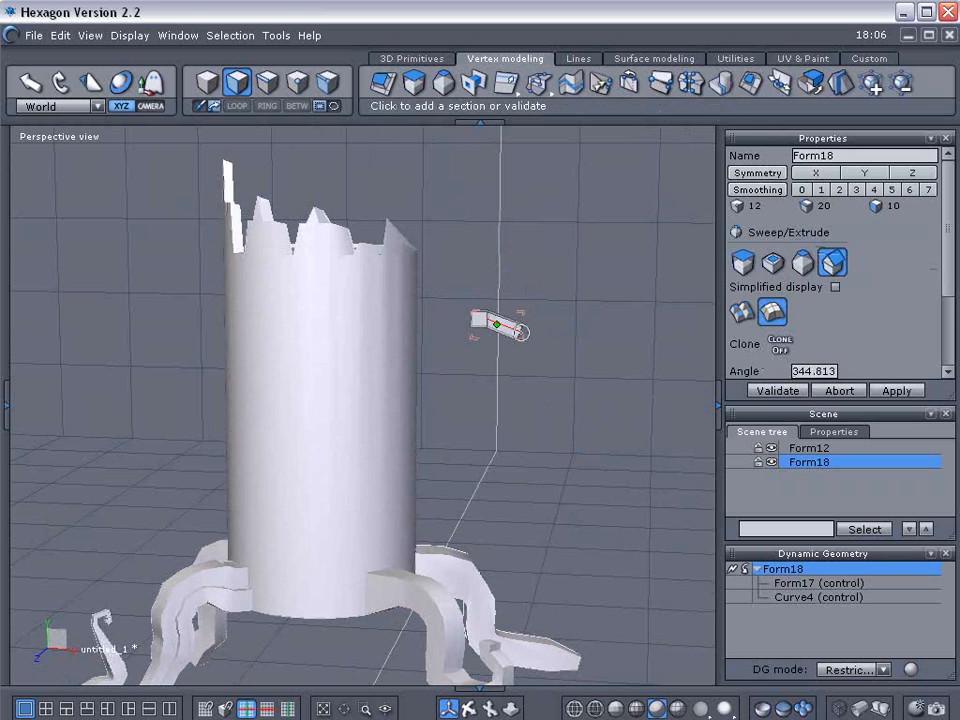
left_click(514, 323)
left_click(520, 325)
left_click(532, 336)
left_click(543, 350)
left_click(555, 372)
left_click(568, 377)
left_click(585, 381)
left_click(606, 381)
left_click(613, 378)
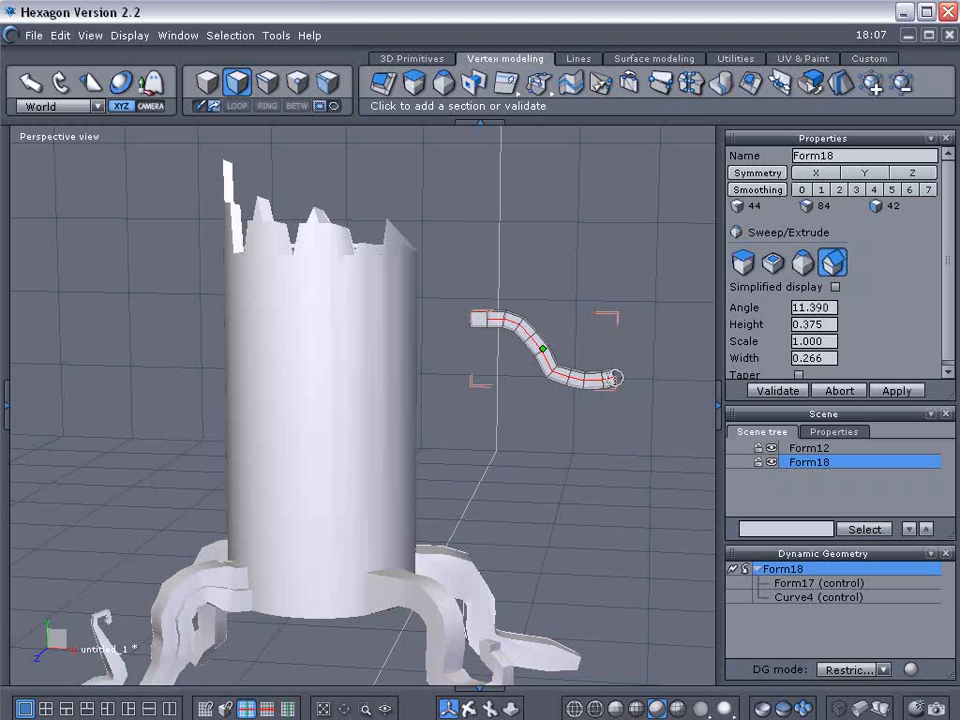
left_click(636, 377)
left_click(641, 377)
left_click(652, 372)
left_click(662, 364)
left_click(669, 354)
left_click(671, 340)
left_click(675, 333)
left_click(671, 326)
left_click(664, 316)
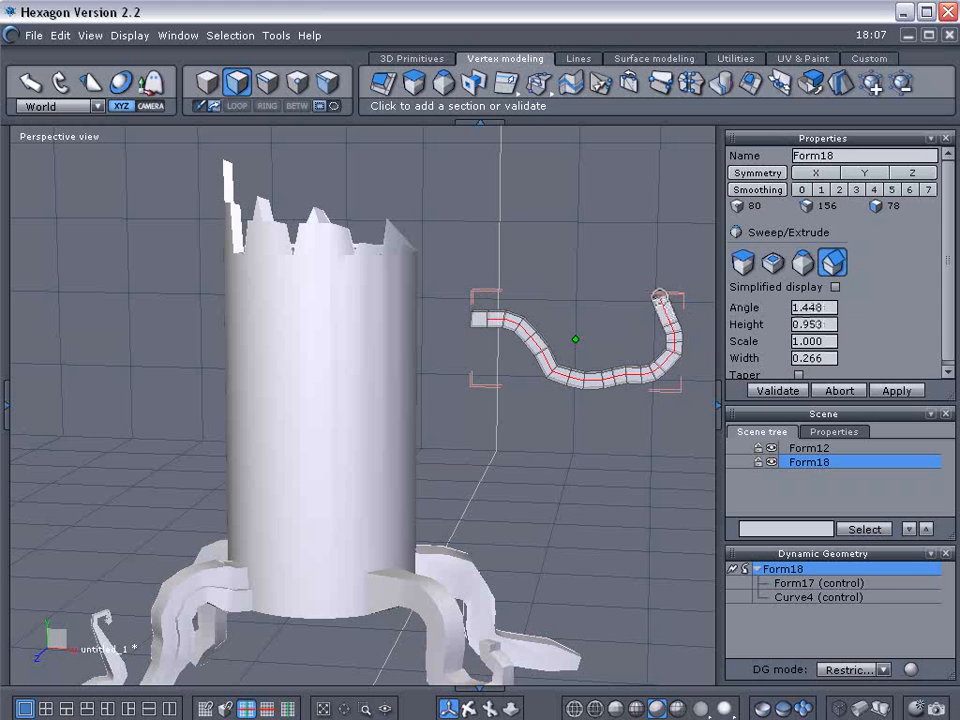
key("Return")
- Sweep a face on the outer side near the branch's tip into a short twig so the end forks
right_click_drag(677, 421, 608, 470)
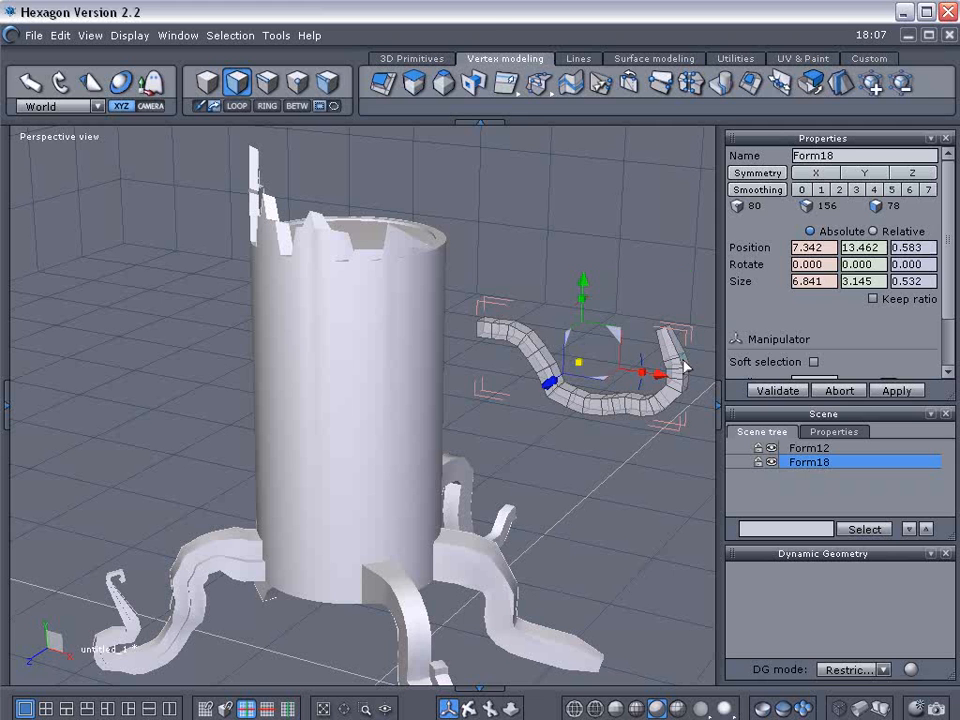
left_click(414, 83)
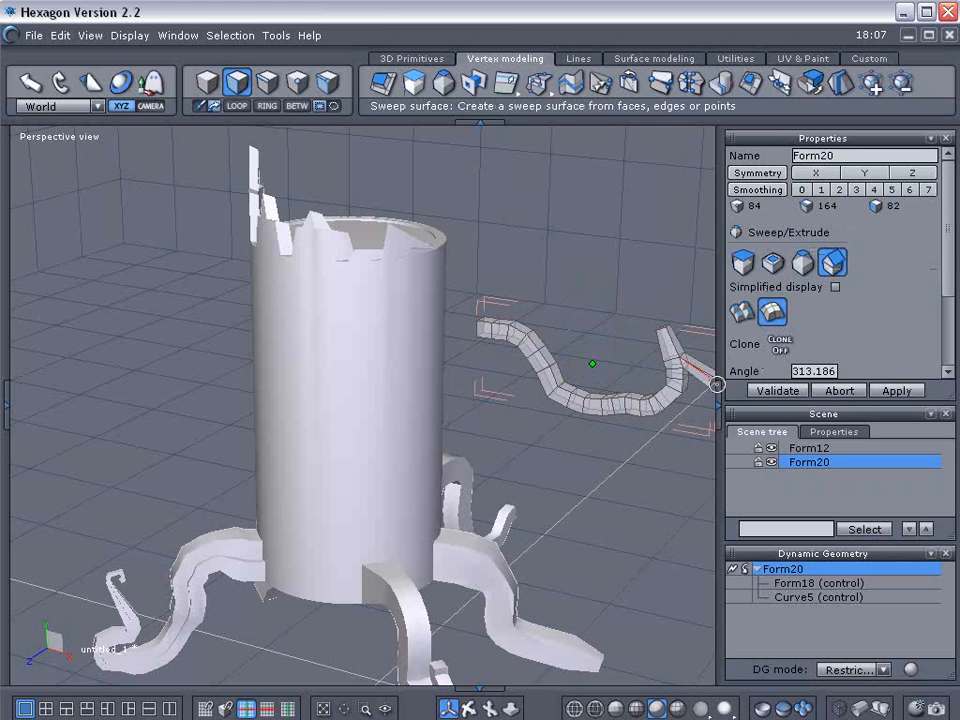
key("Return")
- Sweep a face on the branch's upper side, before the upward curl, into a short bent twig of three sections
right_click_drag(630, 419, 709, 480)
left_click(628, 360)
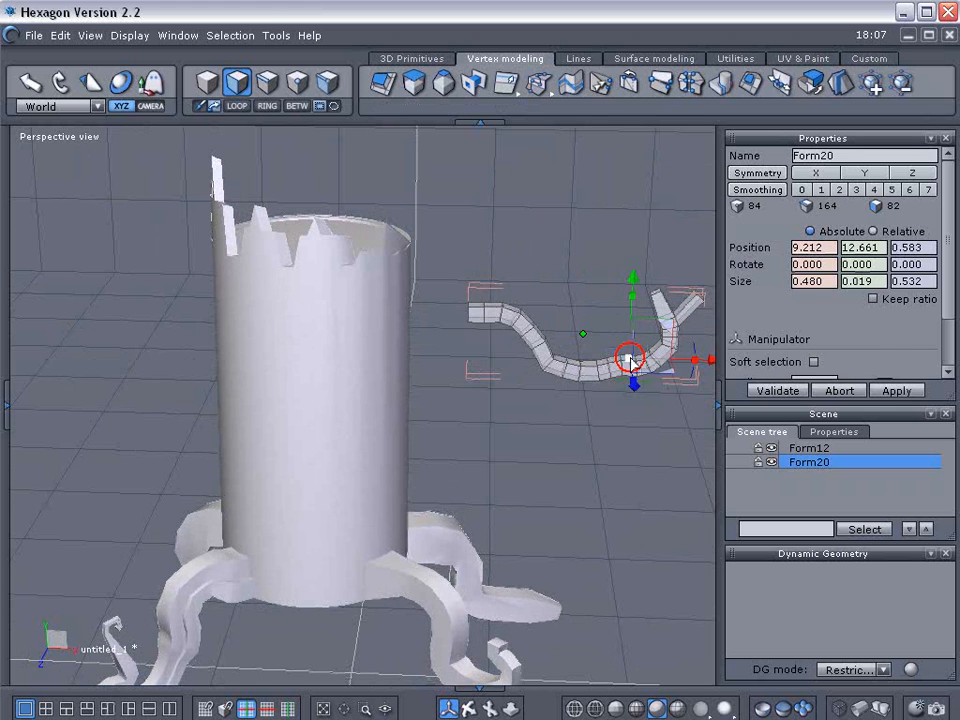
left_click(414, 83)
left_click(607, 331)
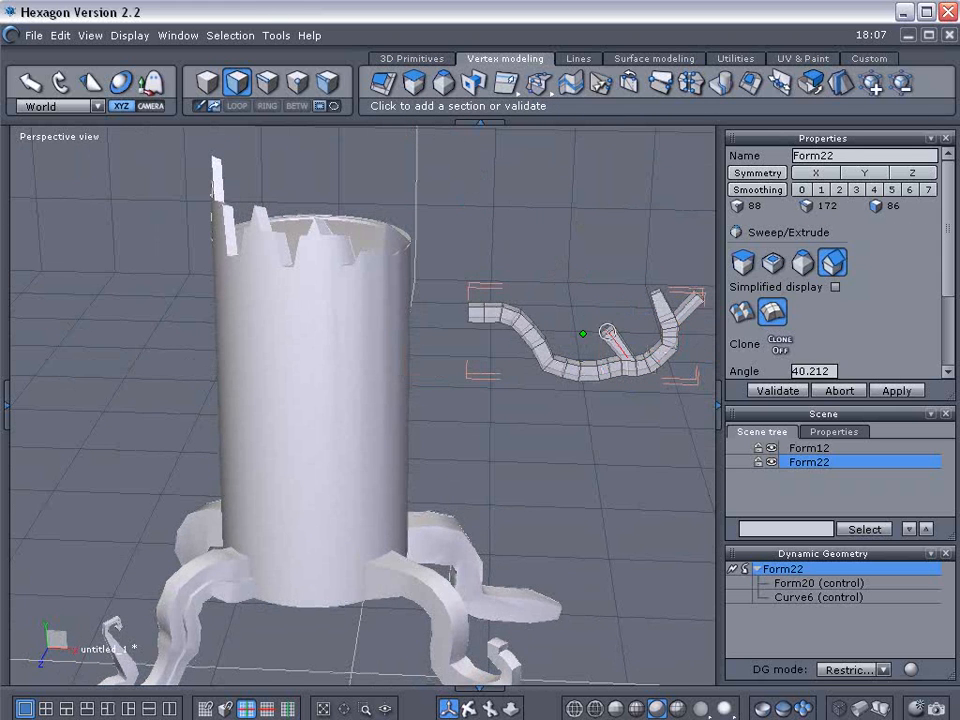
left_click(625, 347)
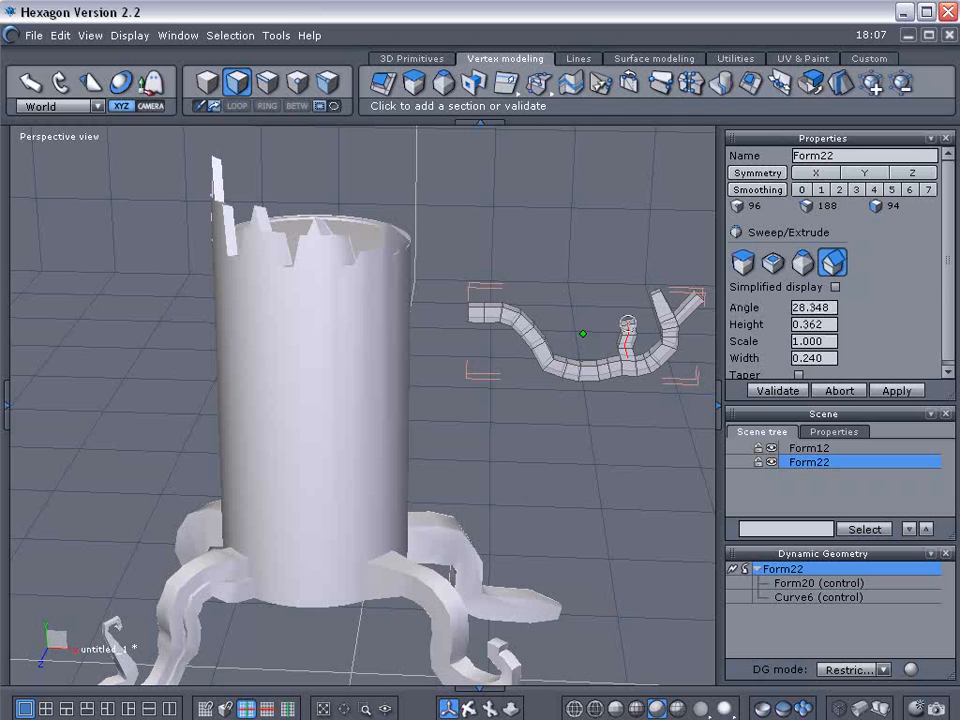
key("Return")
- Sweep a side face at the branch's lowest bend into a short twig of three sections pointing outward and down
right_click_drag(628, 443, 497, 392)
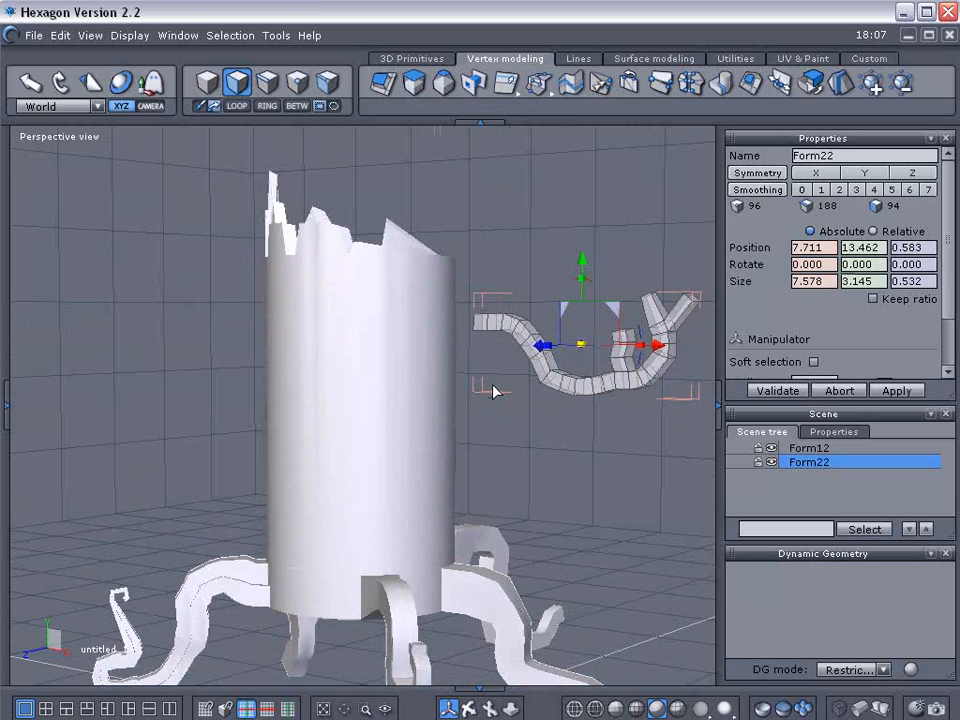
left_click(574, 390)
right_click_drag(628, 484, 579, 199)
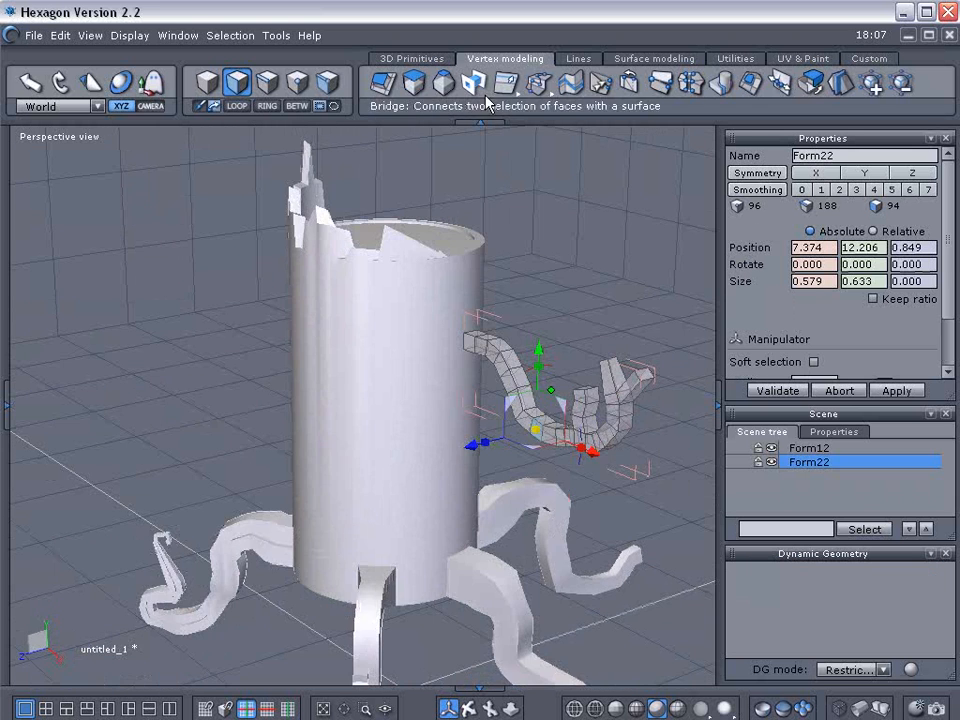
left_click(419, 86)
left_click(514, 378)
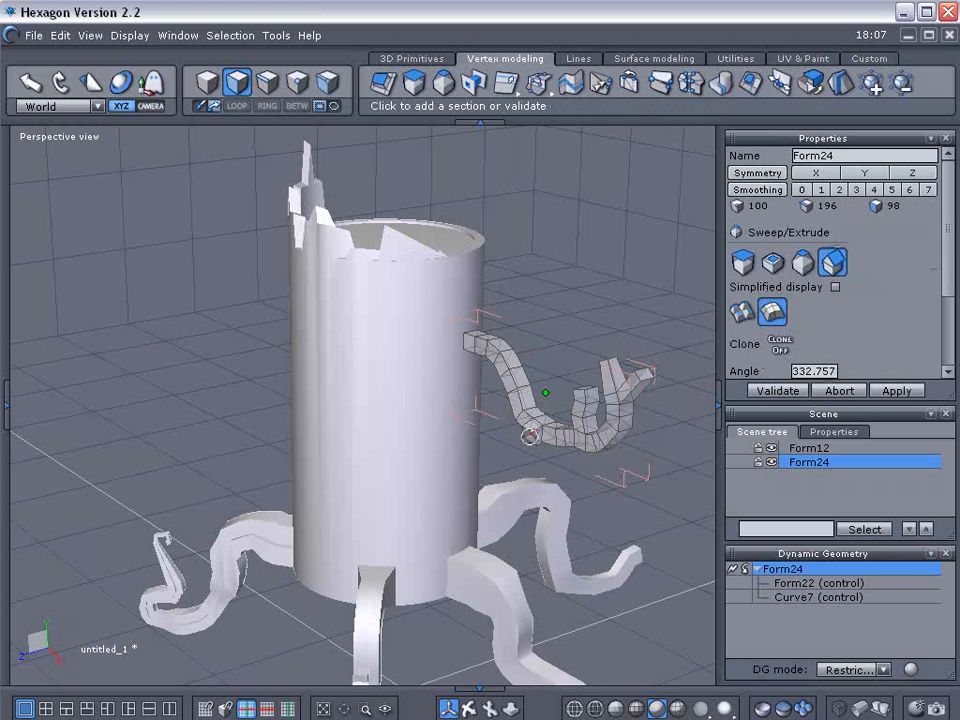
left_click(524, 443)
left_click(517, 452)
key("Return")
- Apply smoothing level 1 to the branch
right_click_drag(461, 446, 739, 133)
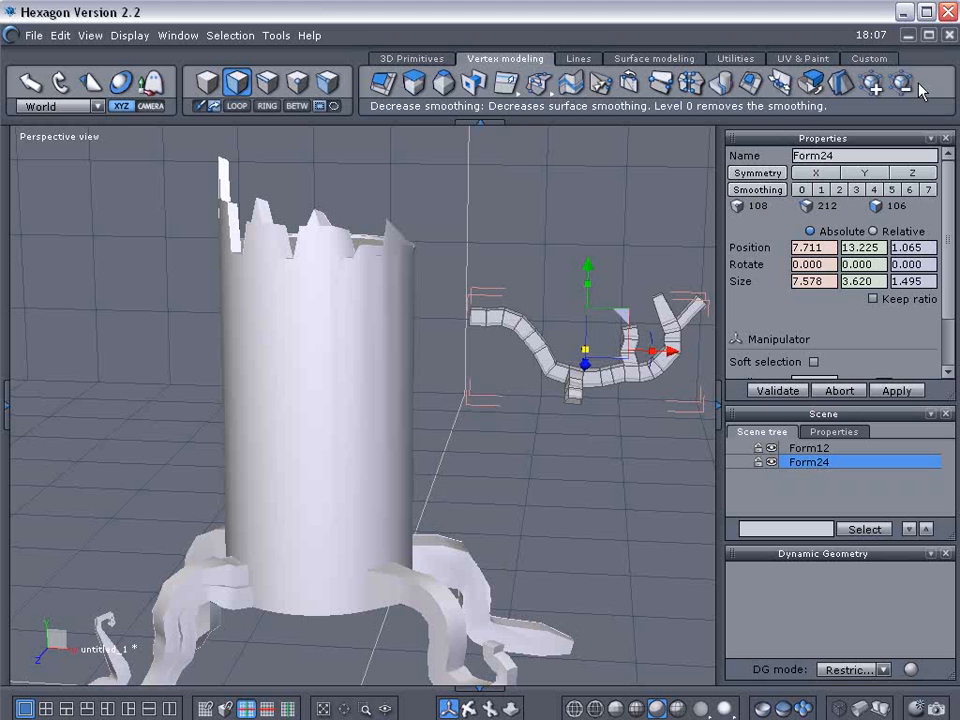
left_click(875, 87)
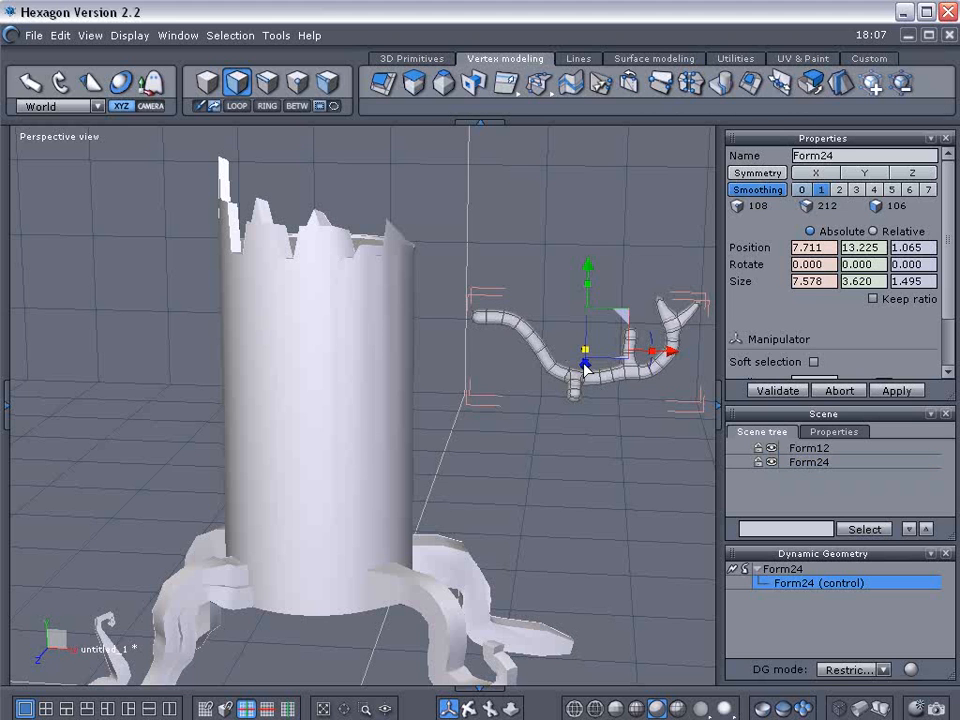
- Move the branch against the trunk's side at about X 4.85, Y 12.22 and collapse its dynamic geometry
left_click_drag(628, 325, 540, 355)
right_click_drag(540, 355, 511, 481)
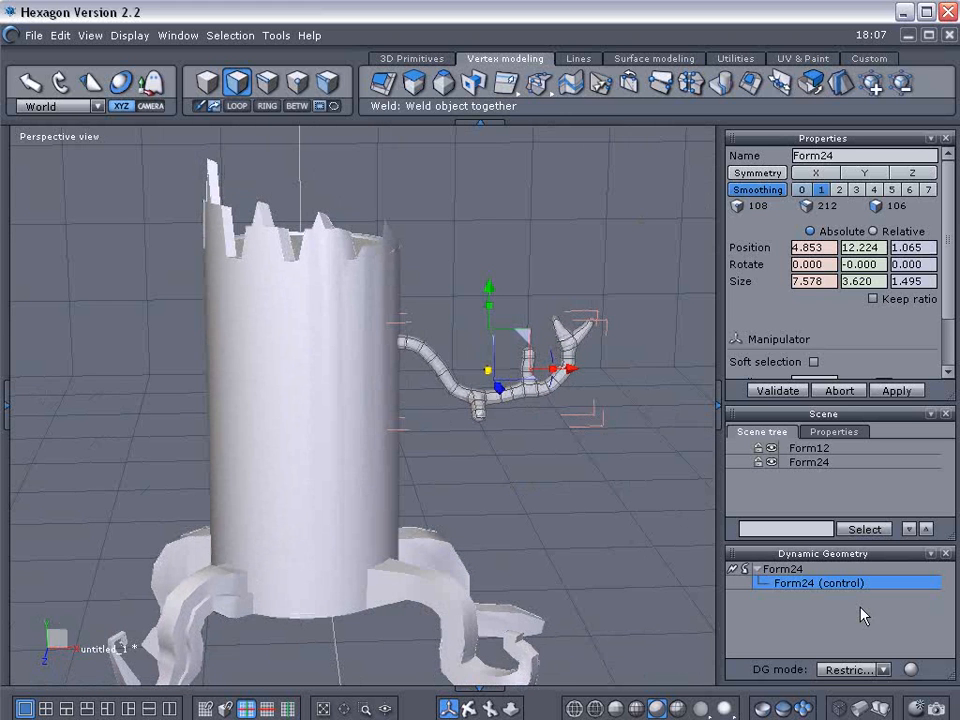
left_click(731, 569)
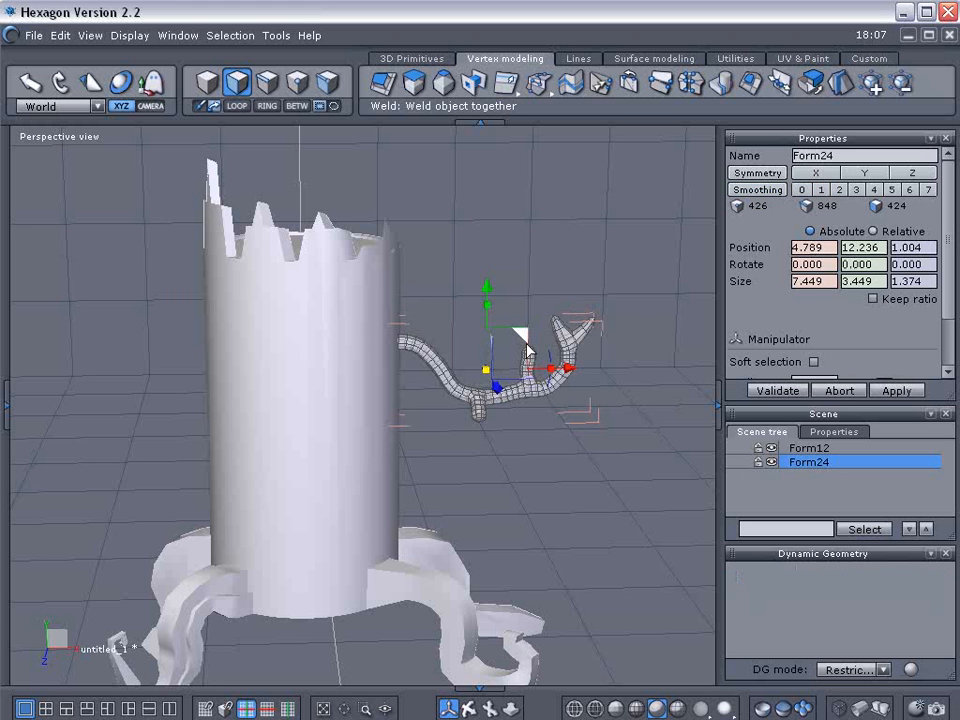
- Create a second small cube about 0.4 wide on the opposite side of the trunk, near its upper part
right_click_drag(463, 318, 367, 406)
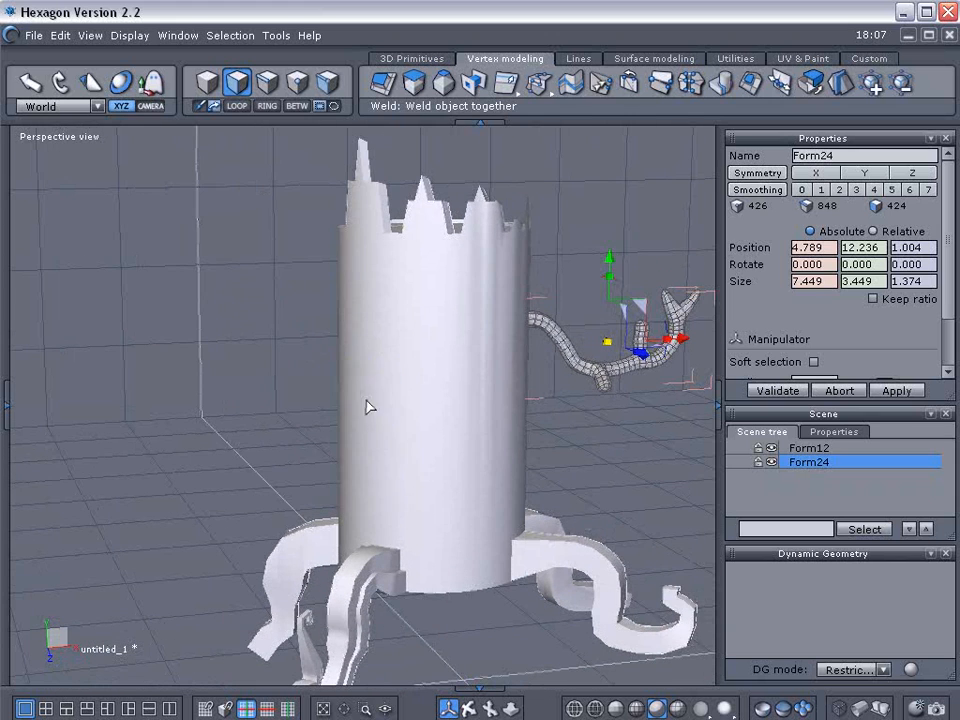
left_click(405, 58)
left_click(388, 85)
left_click(253, 294)
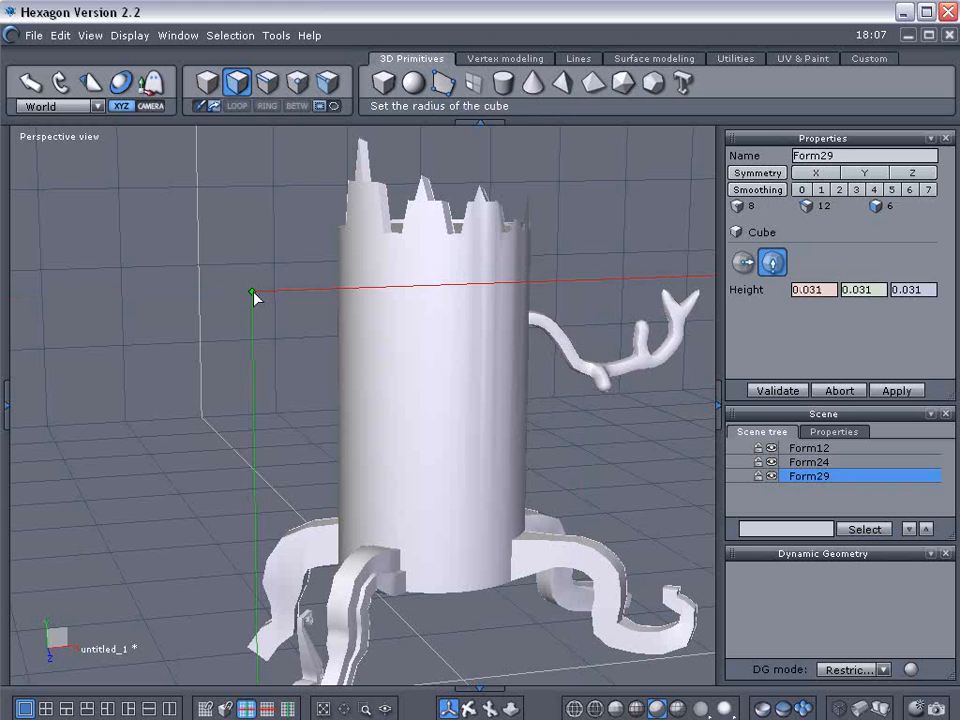
left_click(265, 299)
right_click_drag(228, 353, 284, 371)
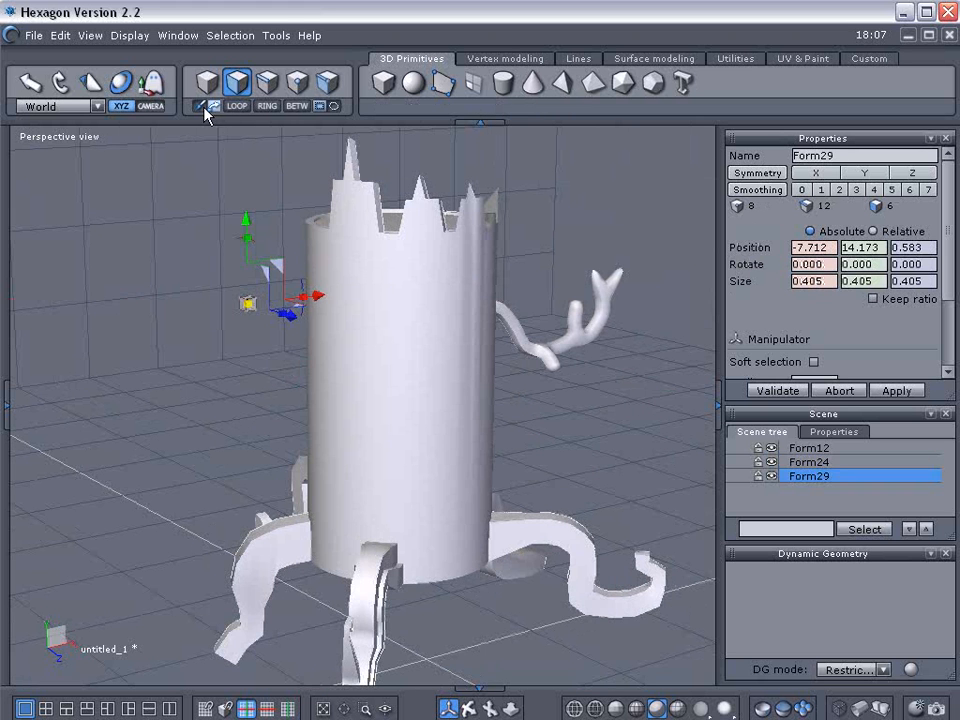
- Sweep the small cube's outward face into a winding branch of about 16 sections that curves outward and up, away from the trunk
right_click_drag(243, 315, 225, 401)
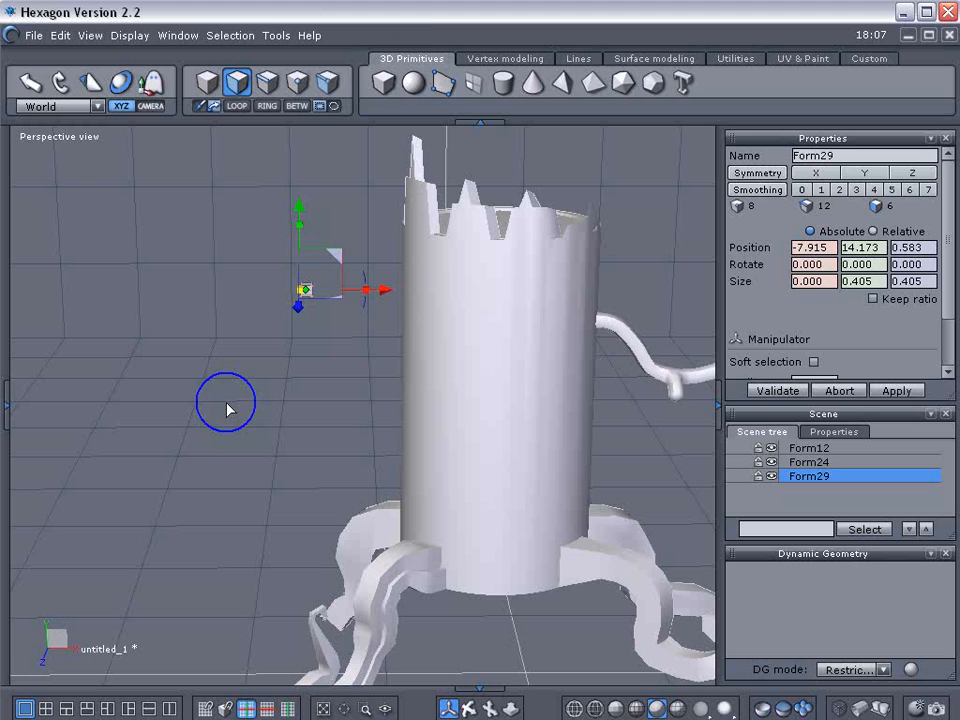
left_click(526, 60)
left_click(384, 86)
left_click(304, 291)
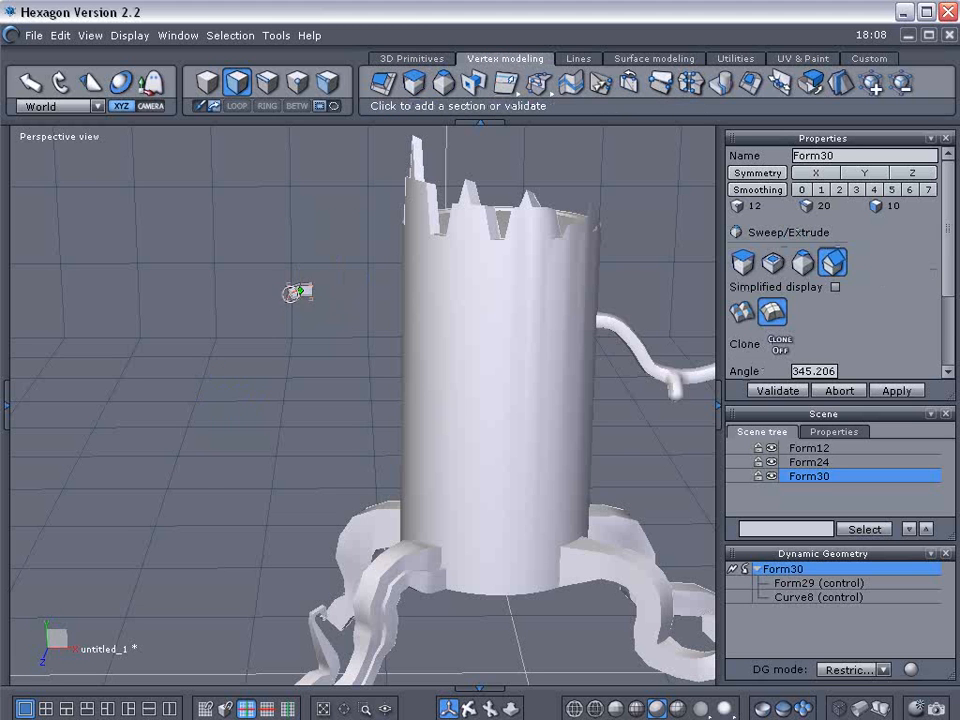
left_click(291, 291)
left_click(280, 286)
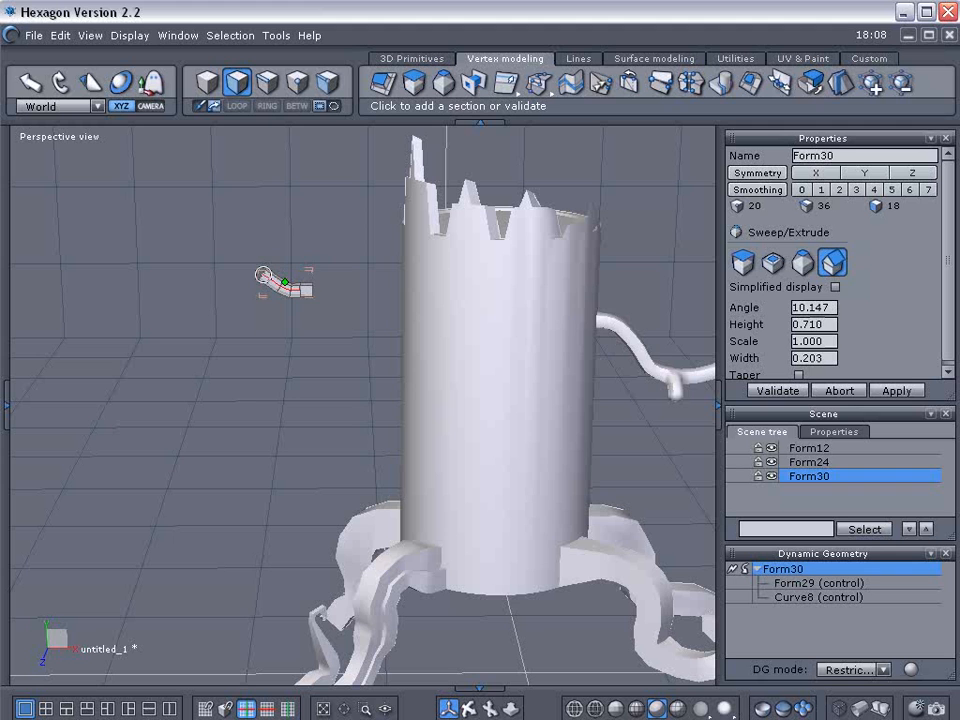
left_click(255, 272)
left_click(243, 268)
left_click(237, 262)
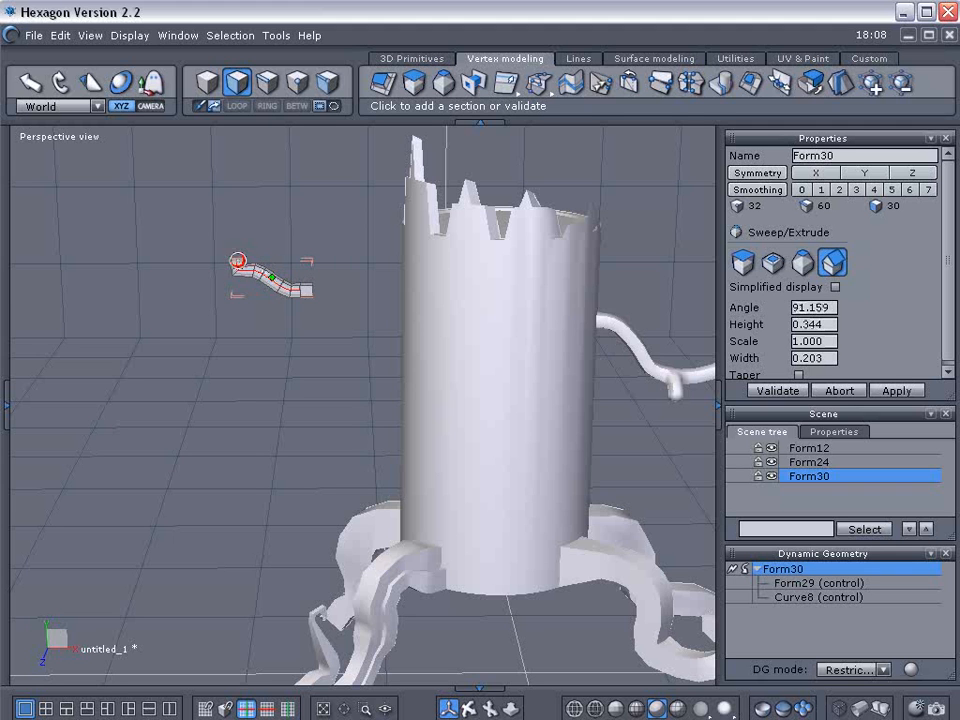
left_click(226, 249)
left_click(220, 229)
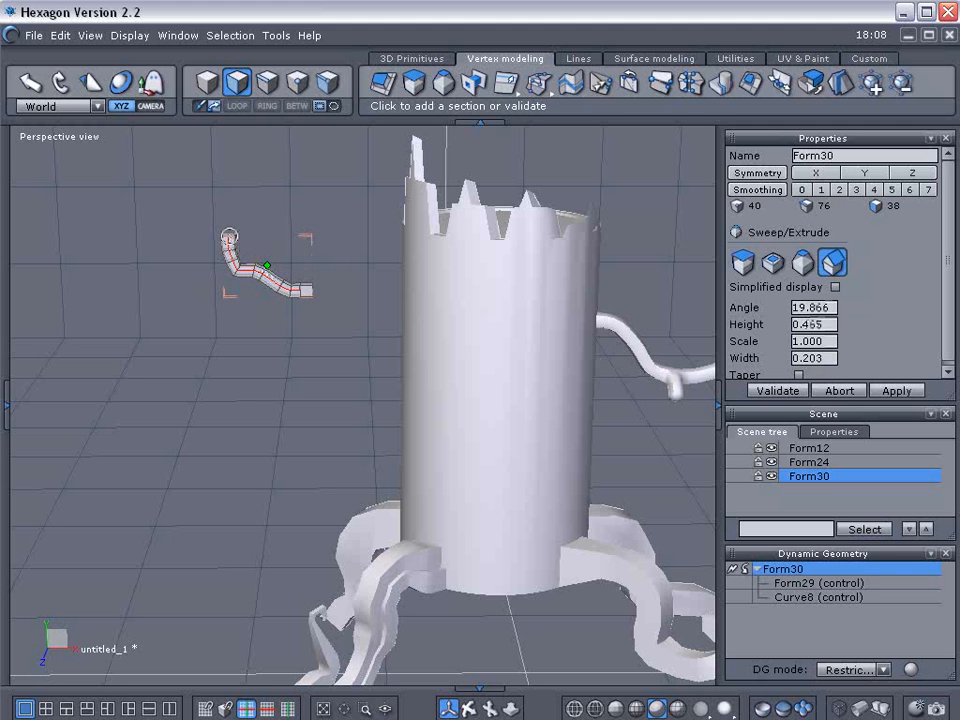
left_click(214, 216)
left_click(212, 203)
left_click(200, 190)
left_click(193, 180)
left_click(188, 173)
left_click(185, 169)
left_click(182, 154)
left_click(182, 141)
key("Return")
- Sweep a side face near the branch's upper end, on the trunk side, into a five-section twig that bends upward
right_click_drag(127, 248, 137, 320)
right_click_drag(236, 252, 180, 312)
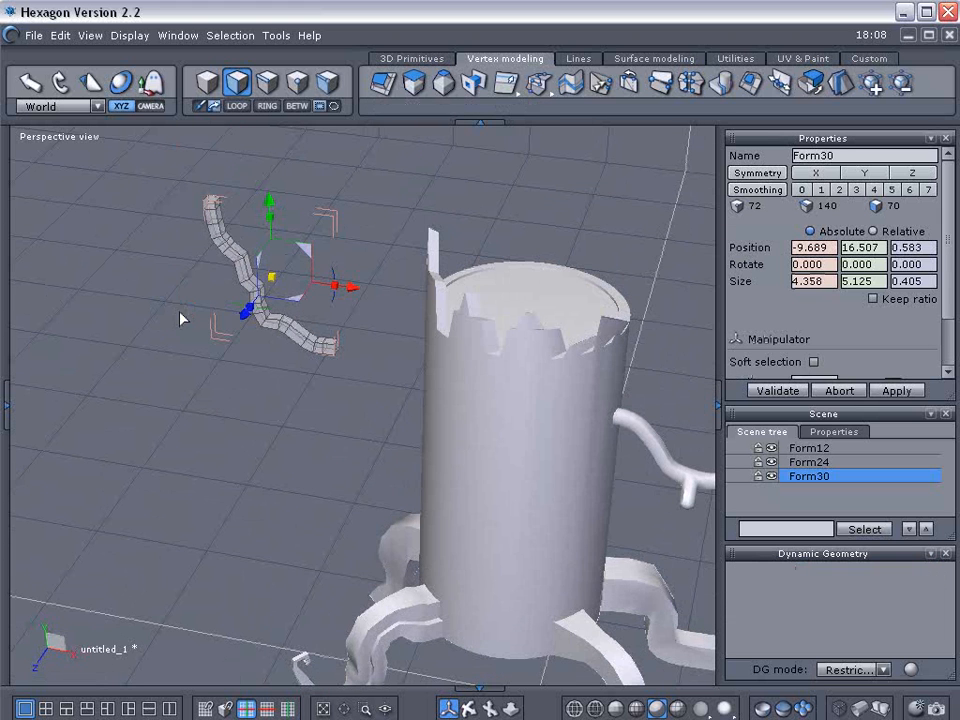
left_click(224, 231)
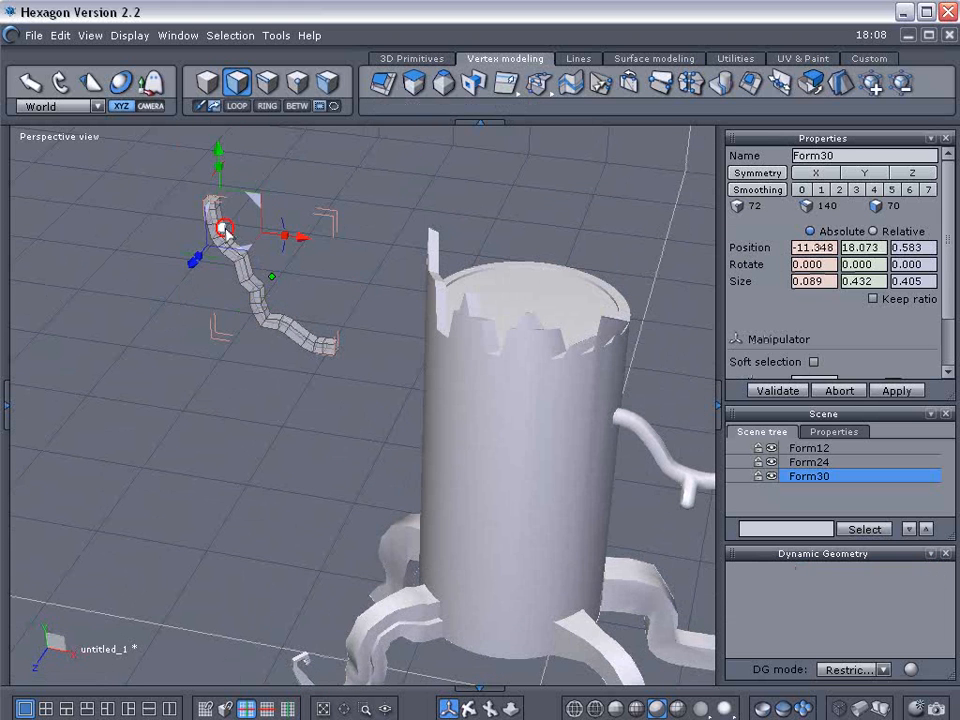
left_click(412, 82)
left_click(238, 223)
left_click_drag(247, 224, 252, 192)
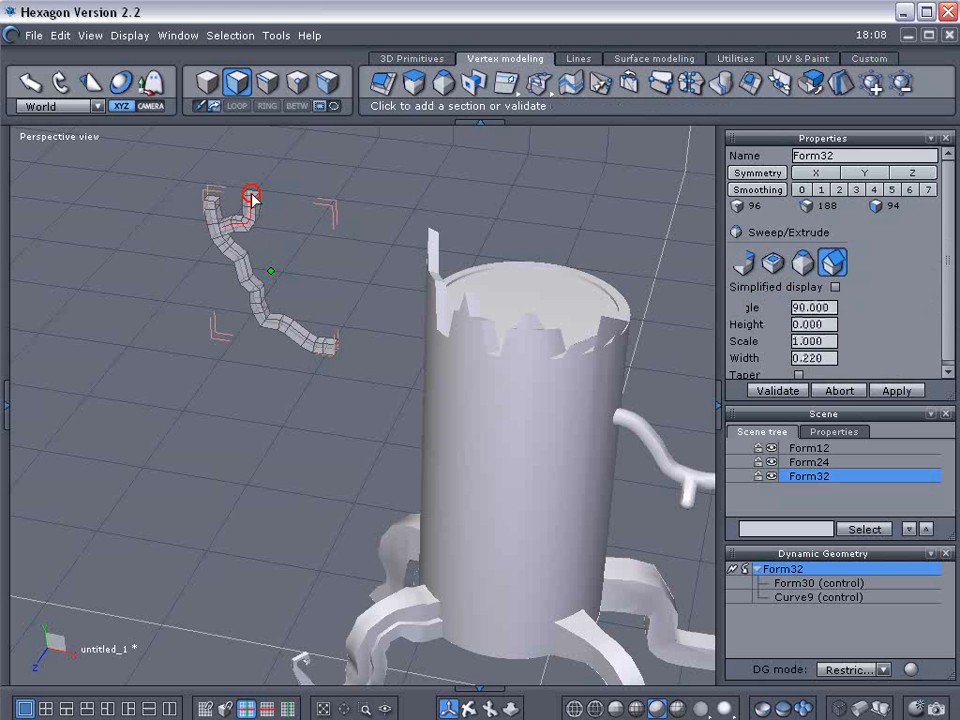
key("Return")
- Sweep a side face at the branch's lowest bend into a short two-section twig pointing outward and down
right_click_drag(156, 304, 206, 391)
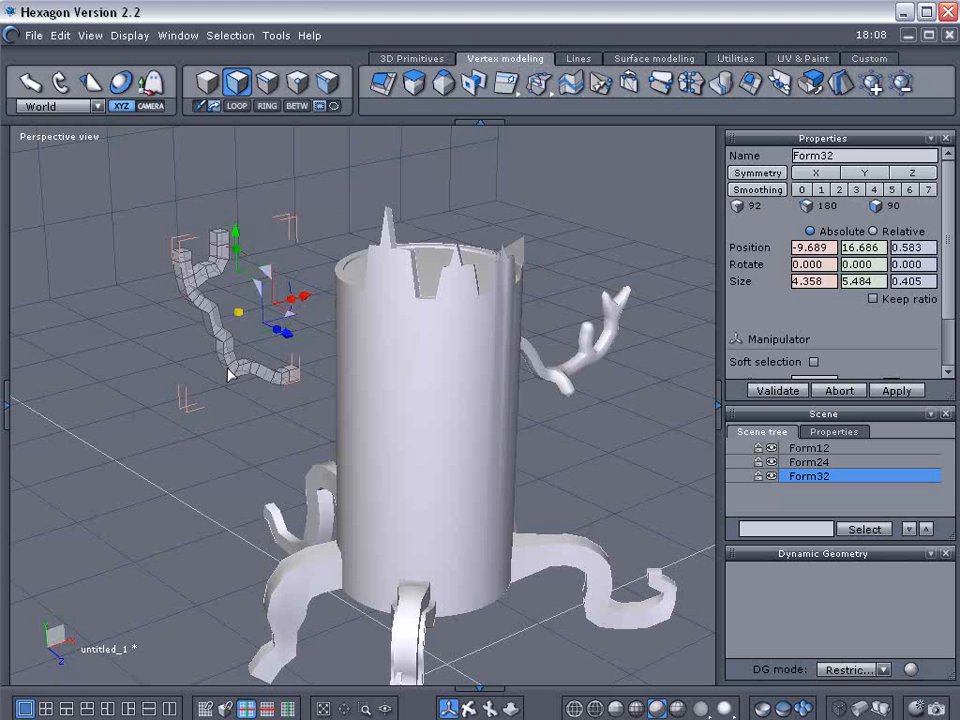
left_click(226, 370)
left_click(412, 82)
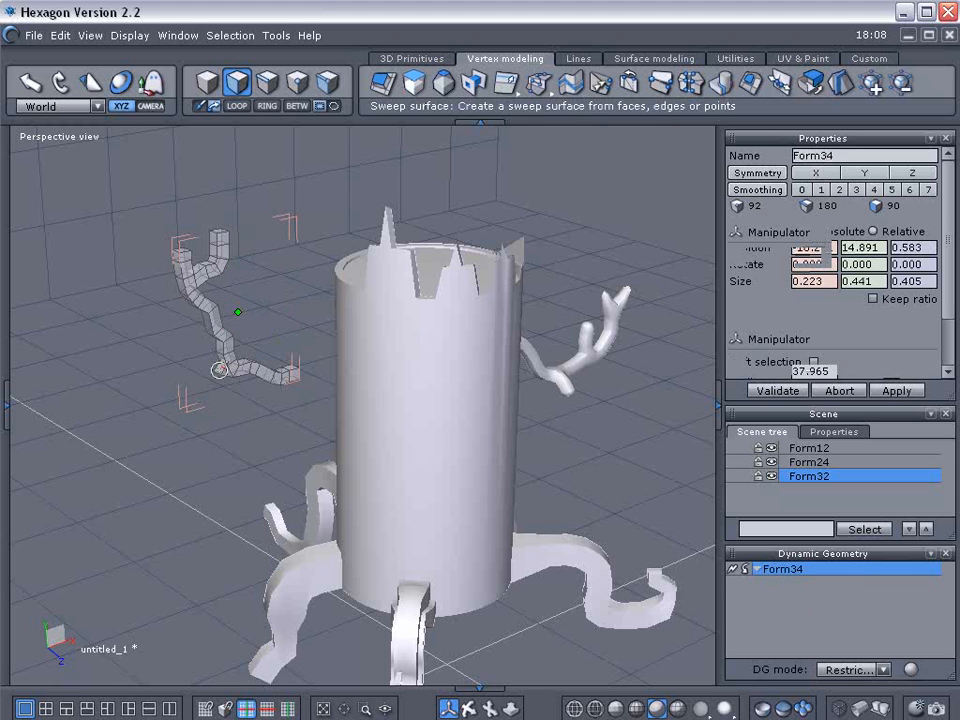
left_click(210, 388)
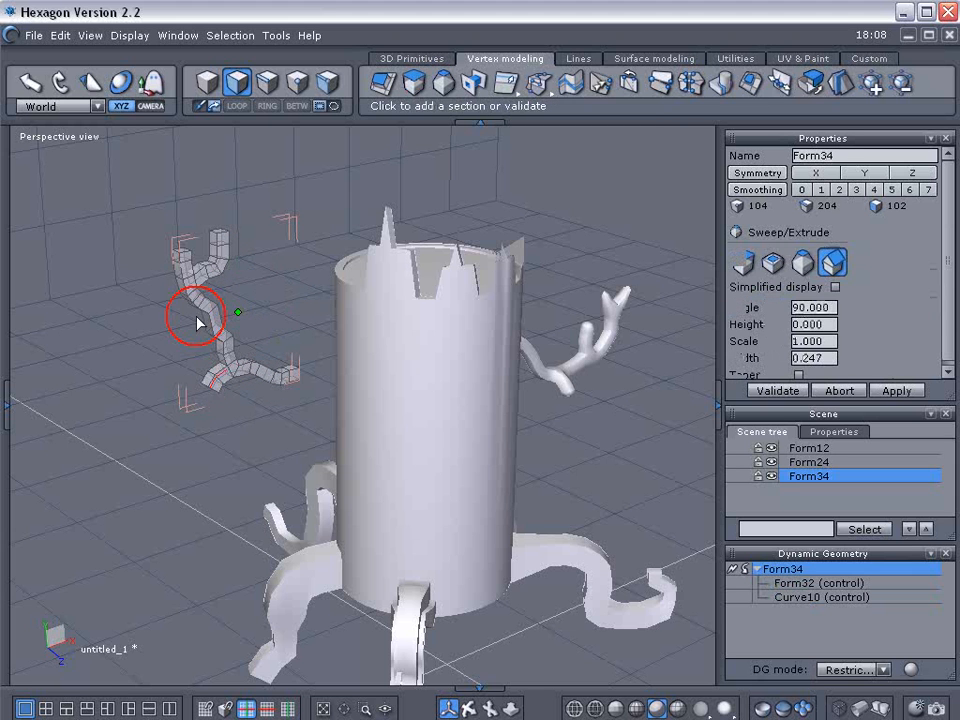
key("Return")
- Sweep an outer side face near the branch's tip into a three-section twig pointing away from the trunk
left_click(181, 288)
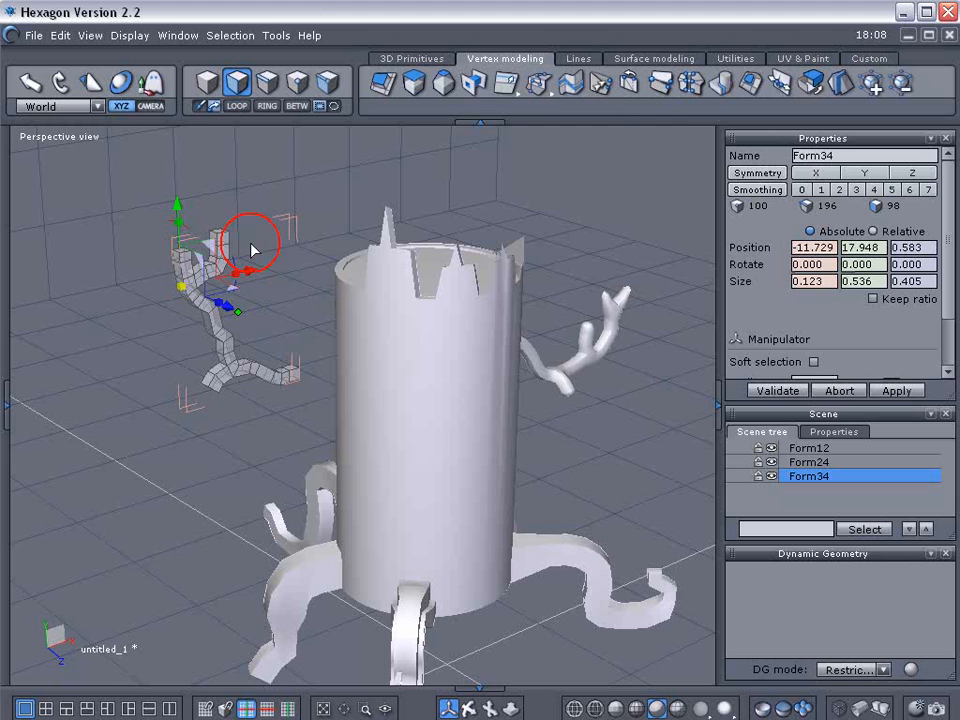
left_click(418, 83)
left_click(167, 295)
left_click(137, 300)
key("Return")
right_click_drag(300, 456, 155, 450)
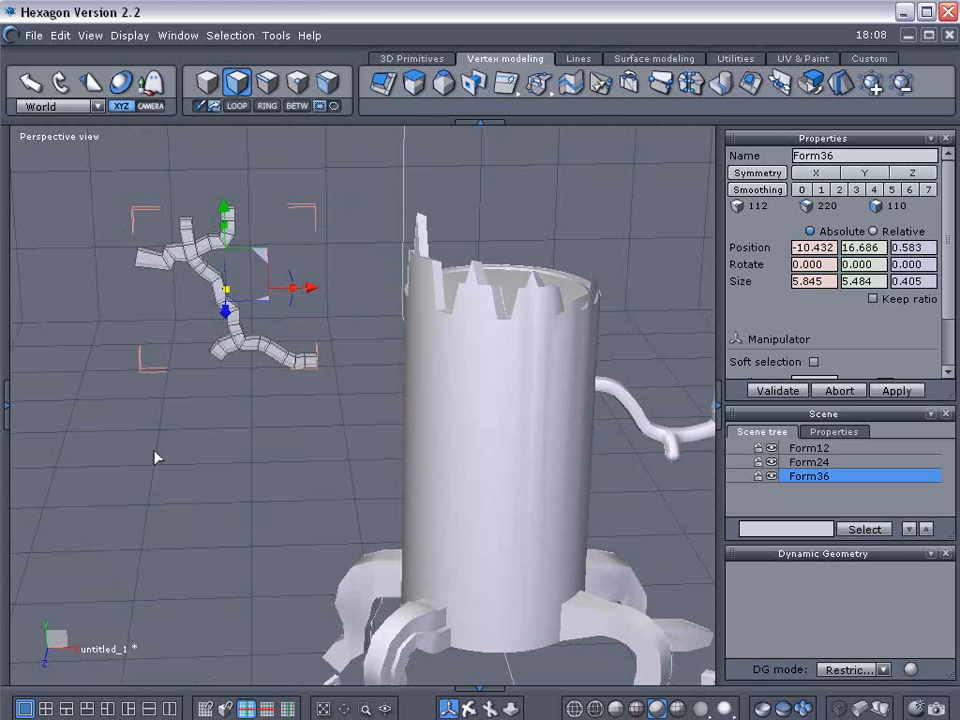
- Smooth the new branch by one level and move it along X against the trunk's side at about X -6.83
left_click(870, 87)
left_click(737, 570)
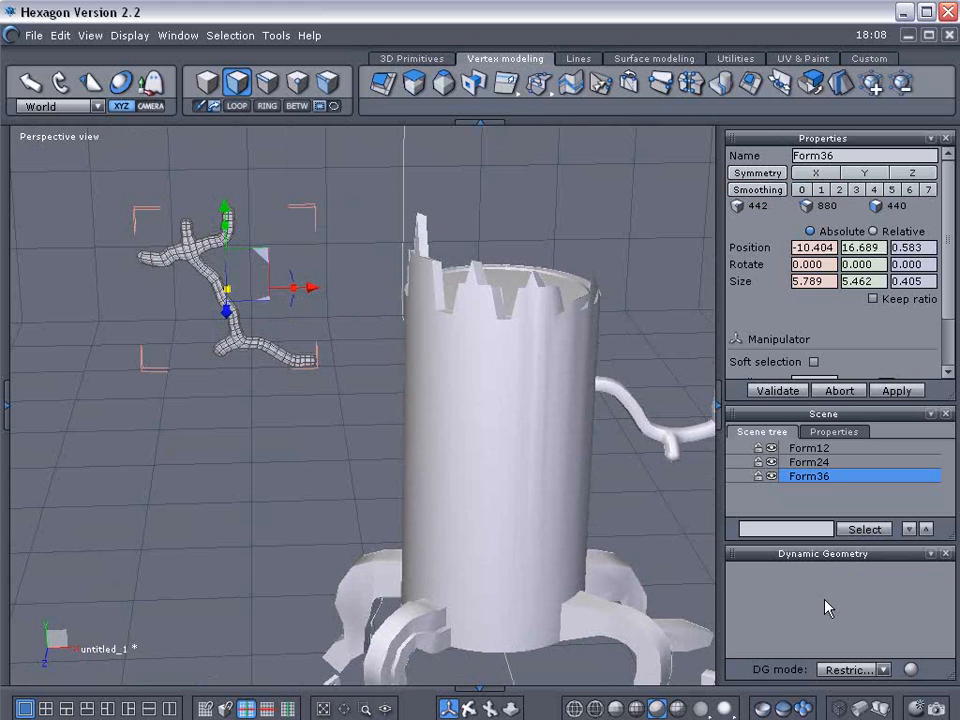
left_click_drag(316, 287, 422, 291)
scroll(313, 411, "up", 2)
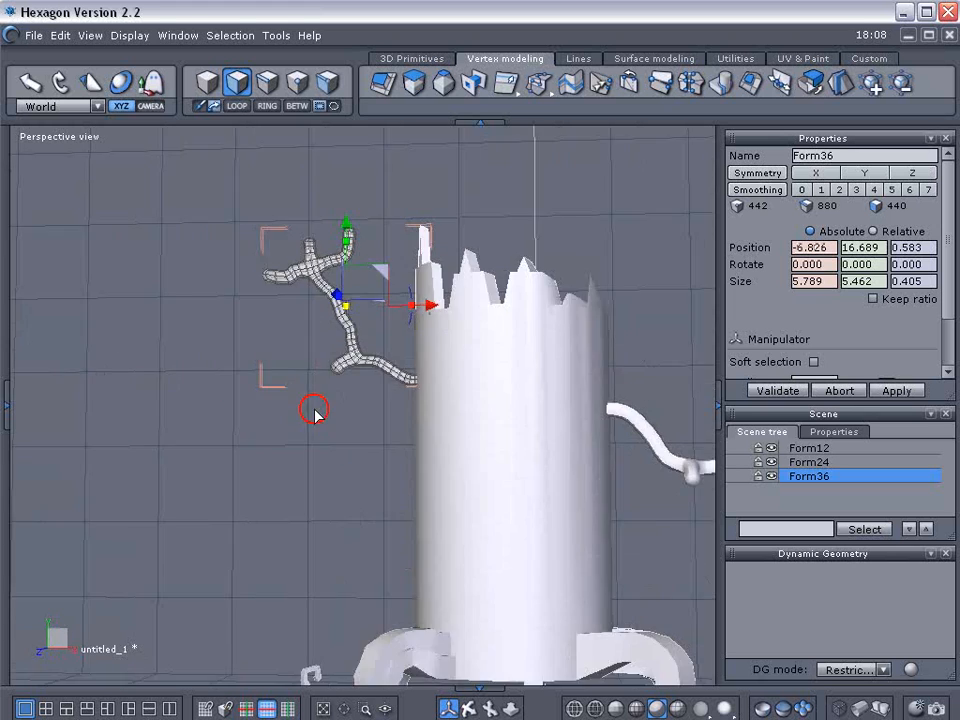
- Examine from several sides how both branches meet the trunk
right_click_drag(314, 411, 482, 575)
scroll(388, 463, "down", 4)
scroll(391, 493, "up", 4)
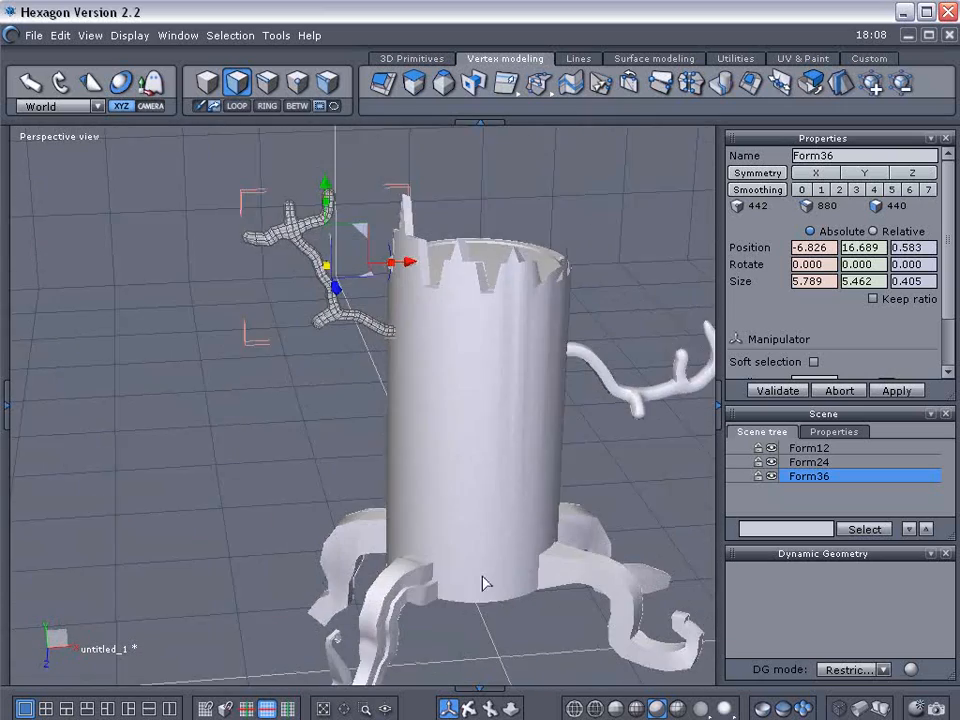
middle_click_drag(482, 575, 433, 482)
scroll(433, 482, "down", 3)
right_click_drag(433, 482, 327, 460)
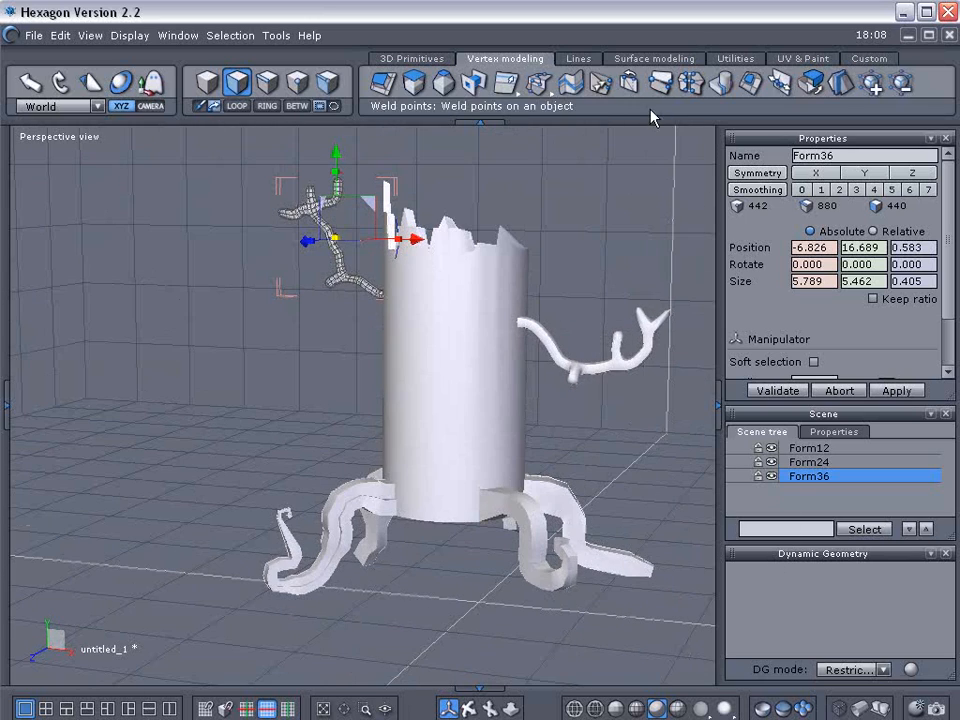
right_click_drag(293, 329, 394, 360)
scroll(450, 367, "up", 2)
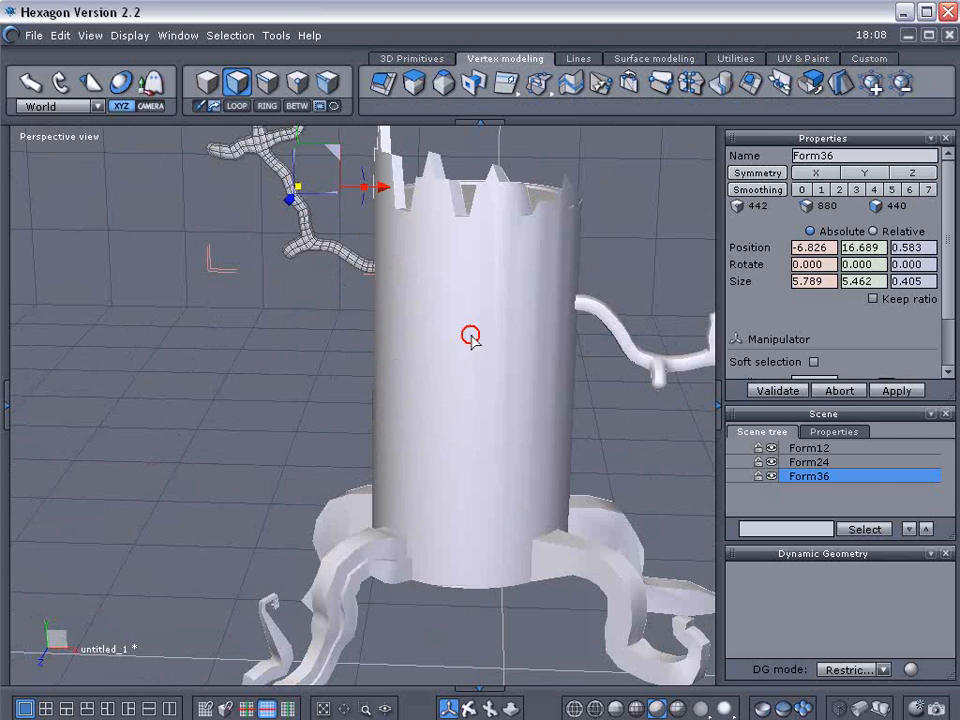
left_click(869, 449)
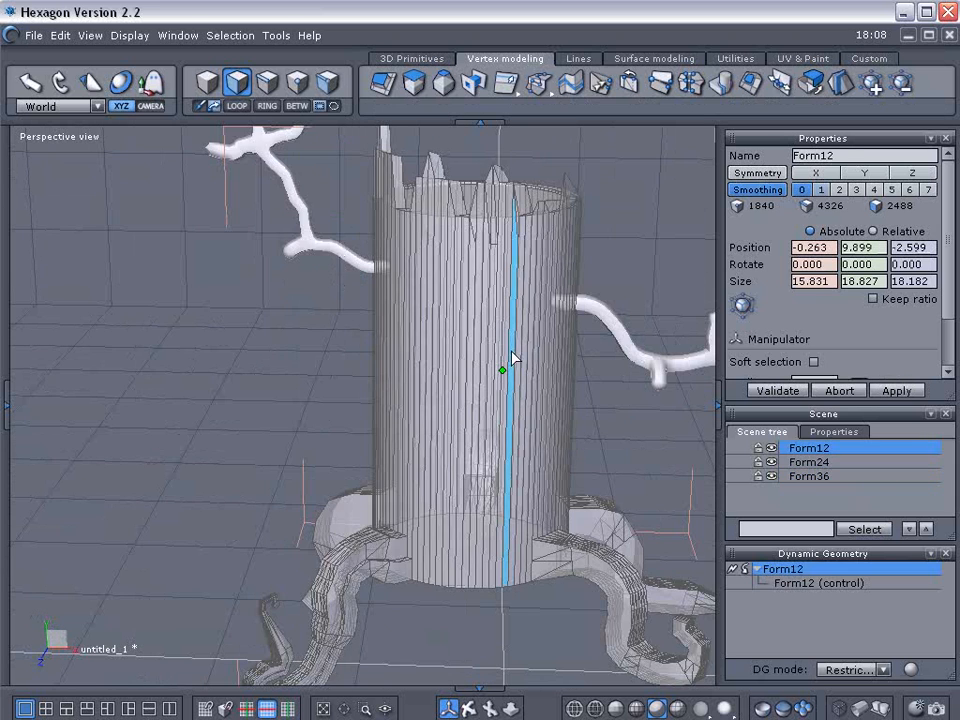
left_click(201, 74)
right_click_drag(223, 245, 454, 412)
left_click_drag(430, 352, 660, 334)
right_click_drag(454, 412, 543, 311)
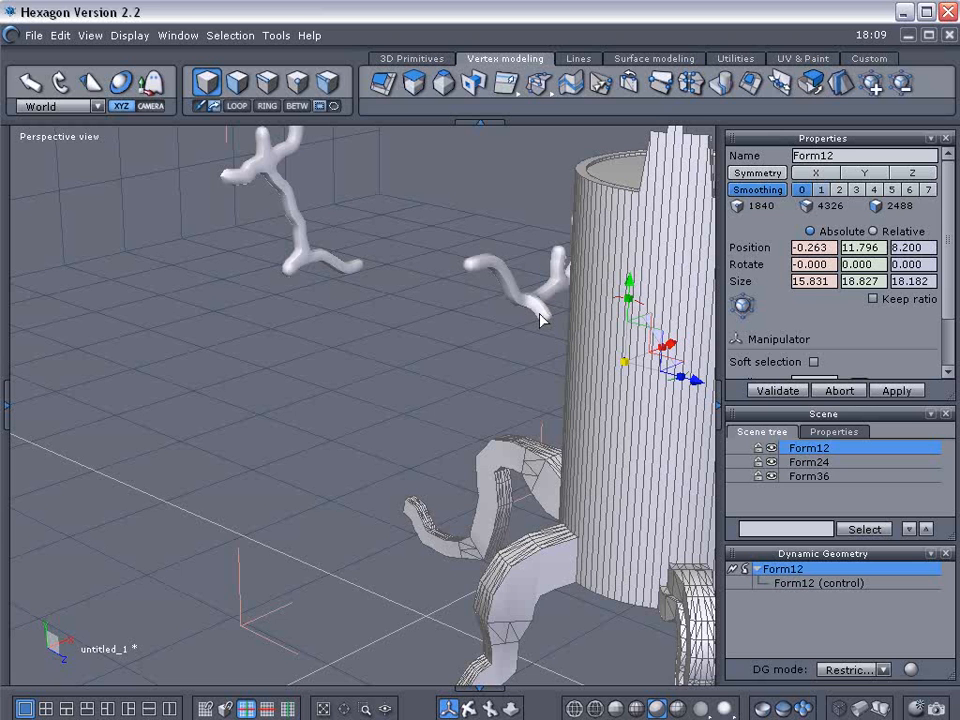
key("ctrl+z")
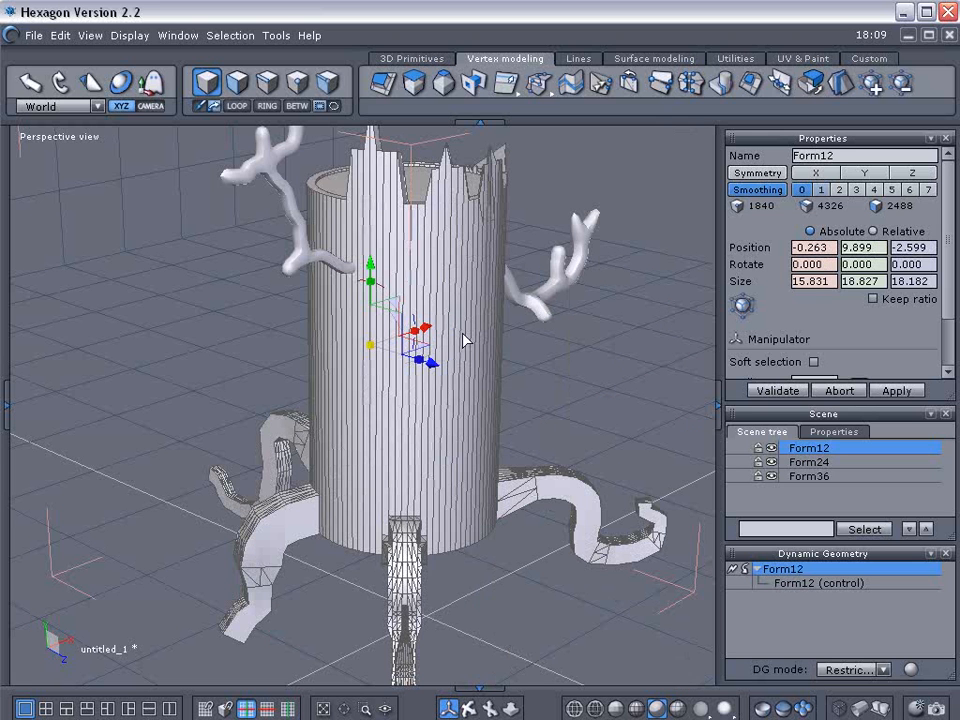
key("Escape")
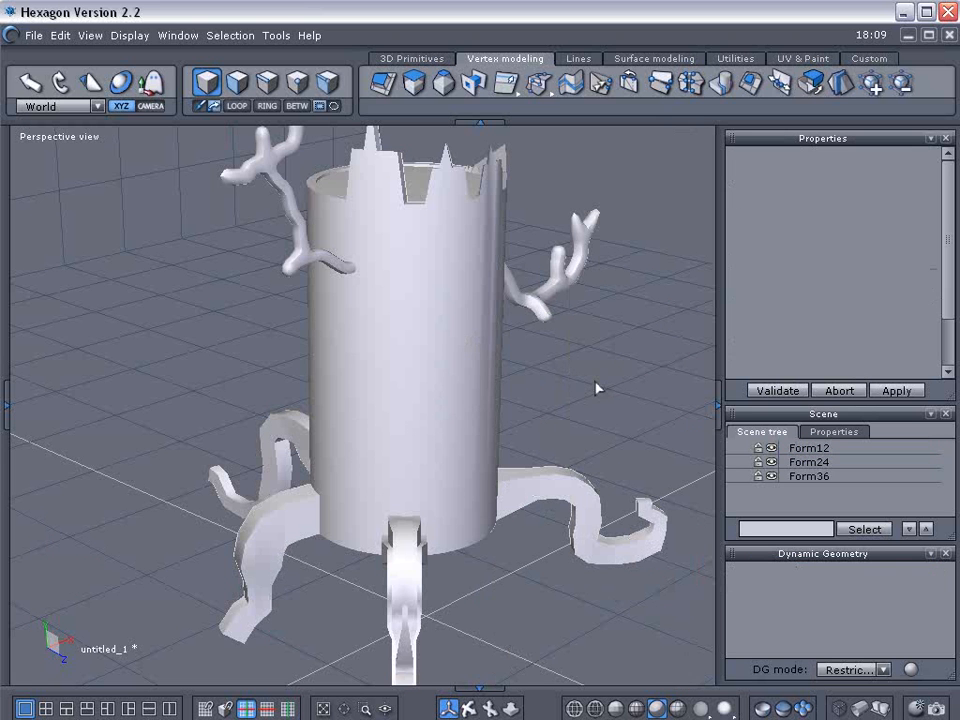
- Inspect the whole tree with its roots, jagged rim and branches from different angles and distances
right_click_drag(596, 388, 358, 400)
scroll(416, 304, "down", 3)
right_click_drag(306, 316, 465, 301)
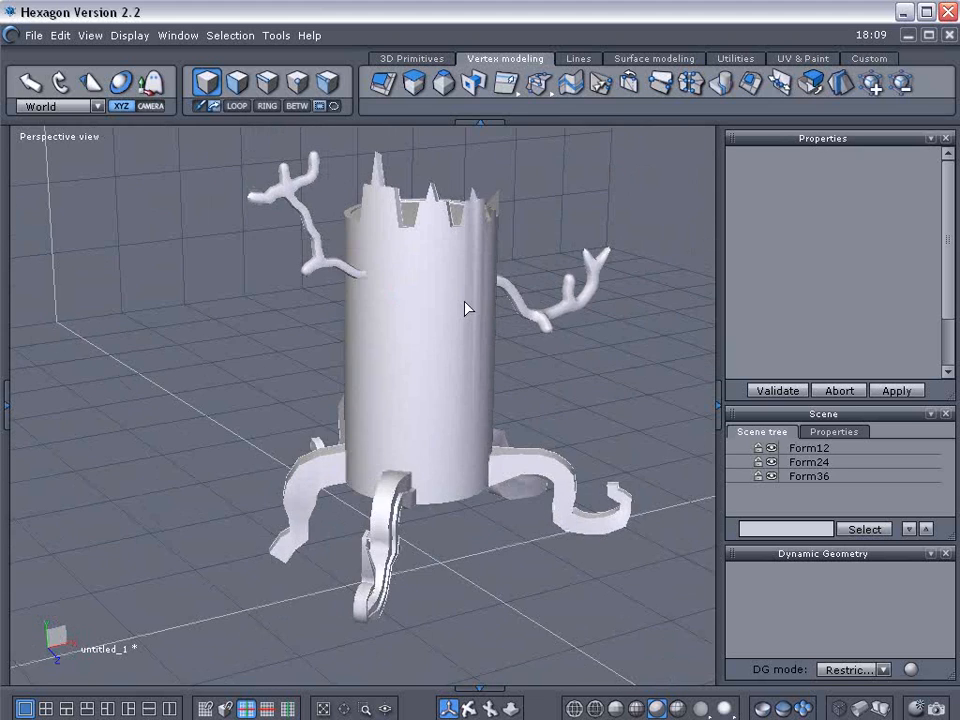
middle_click_drag(250, 287, 227, 337)
right_click_drag(227, 337, 254, 207)
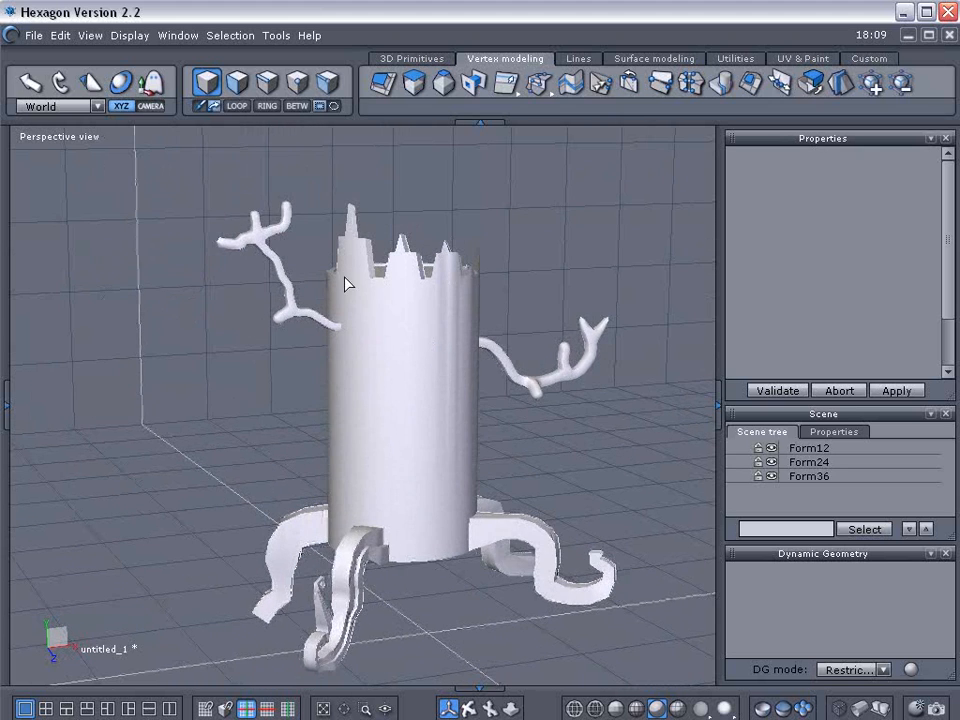
scroll(471, 412, "up", 3)
right_click_drag(546, 436, 407, 461)
middle_click_drag(407, 461, 397, 433)
right_click_drag(397, 440, 476, 441)
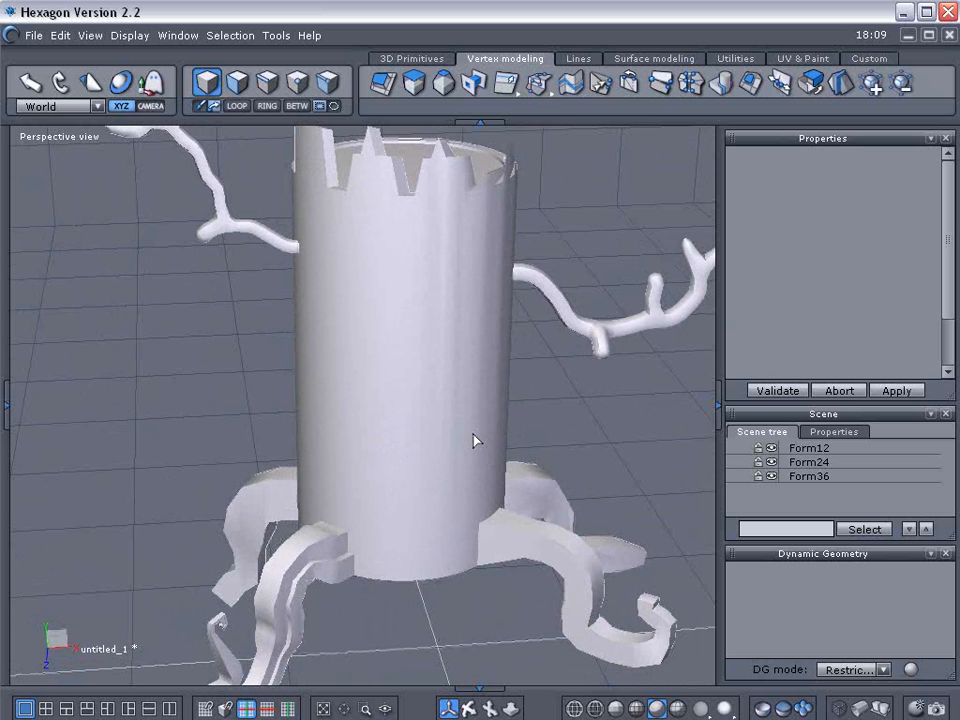
- Create a sphere about 1.18 in diameter beside the trunk, below the second branch
left_click(412, 58)
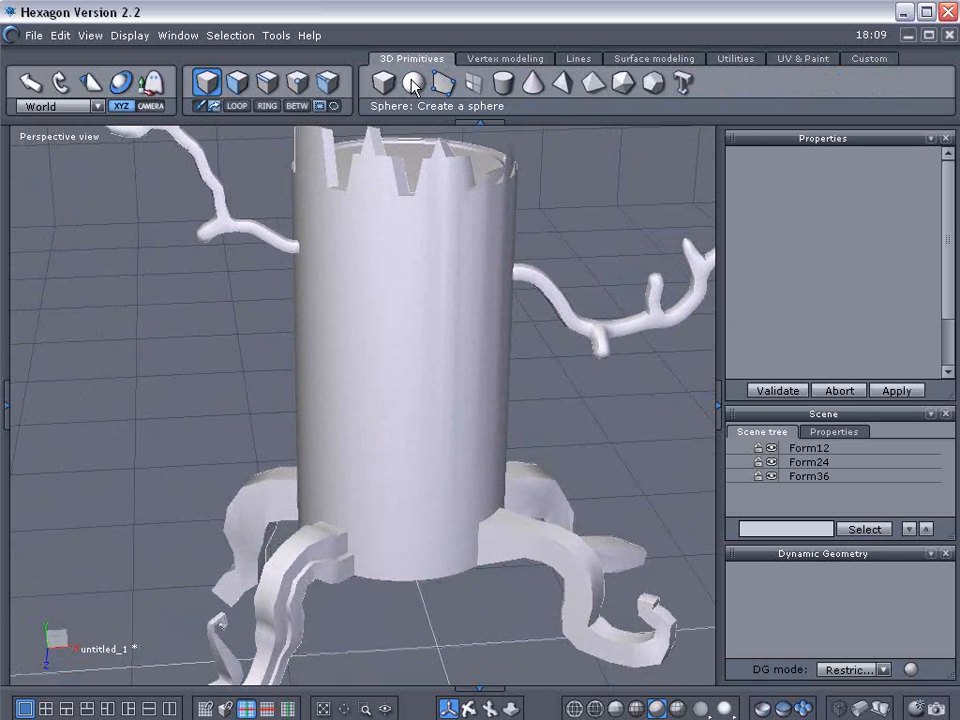
left_click(412, 84)
left_click(229, 345)
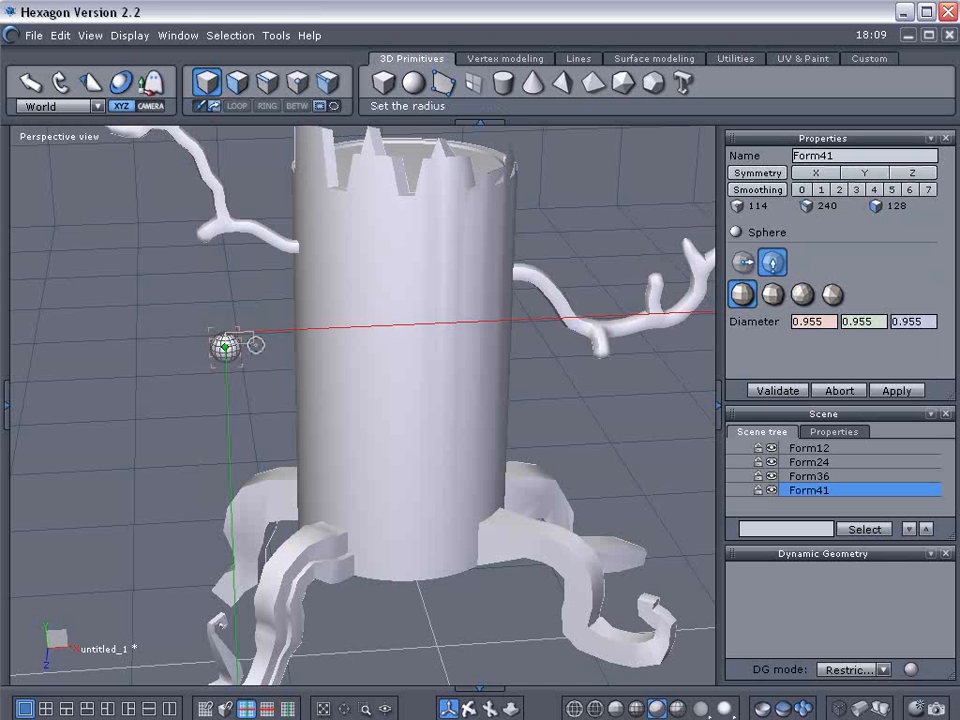
left_click(276, 360)
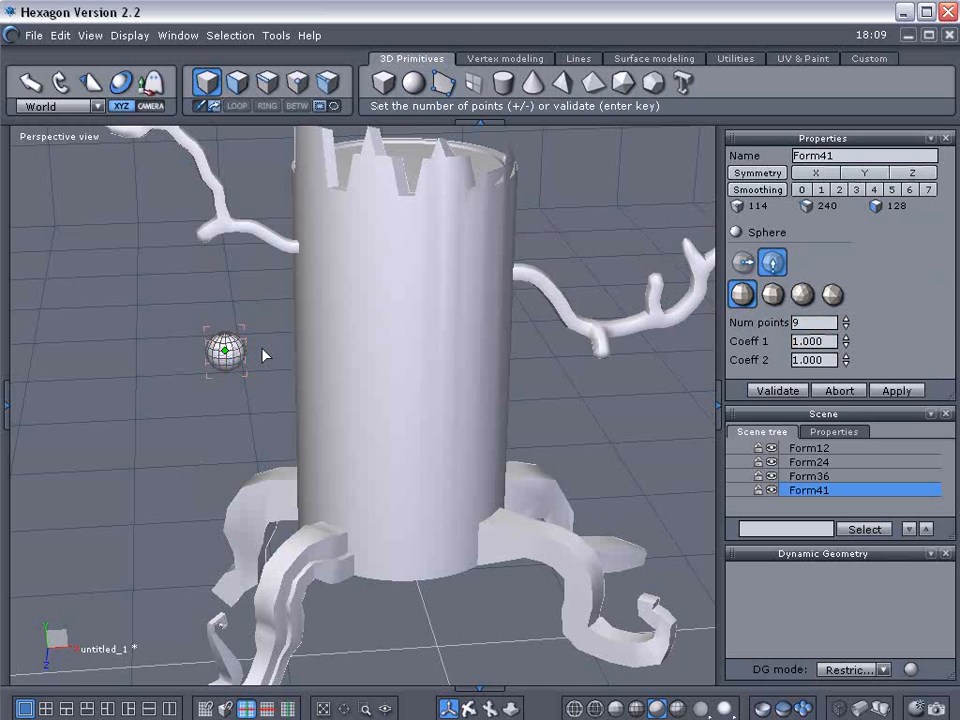
key("Return")
- Move the sphere partly into the trunk's front surface as an eye at about X -1.76, Y 12.99, Z 3.25
left_click_drag(258, 319, 430, 315)
left_click_drag(403, 394, 423, 397)
left_click_drag(405, 307, 401, 243)
right_click_drag(425, 372, 582, 370)
left_click_drag(493, 292, 478, 290)
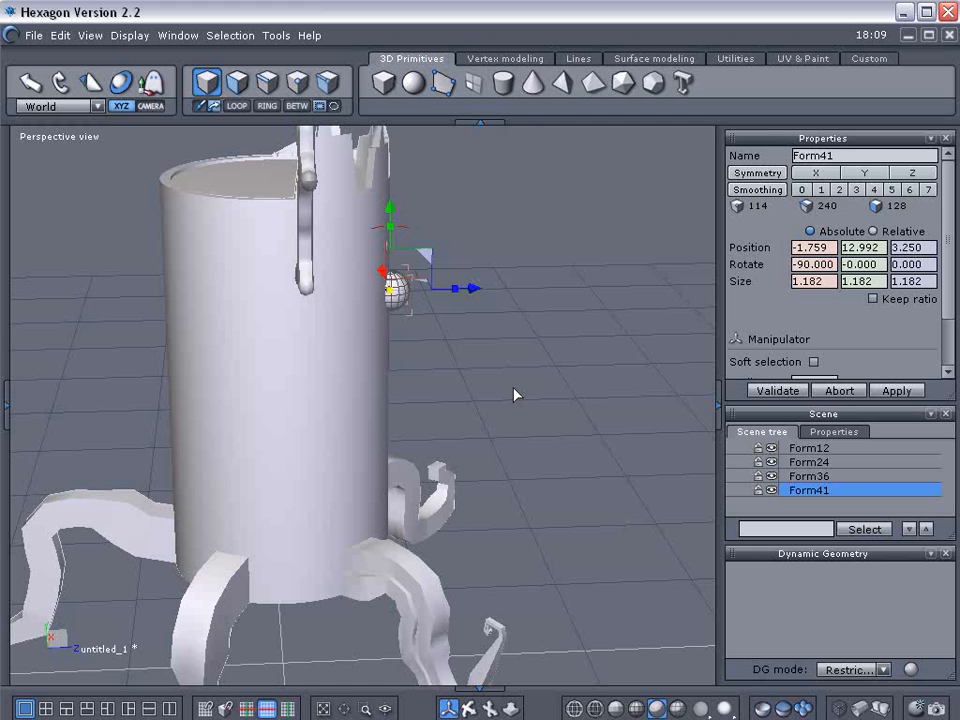
- Duplicate the eye along X to about X -0.03 and push the copy into the trunk to about Z 3.06
right_click_drag(525, 386, 107, 408)
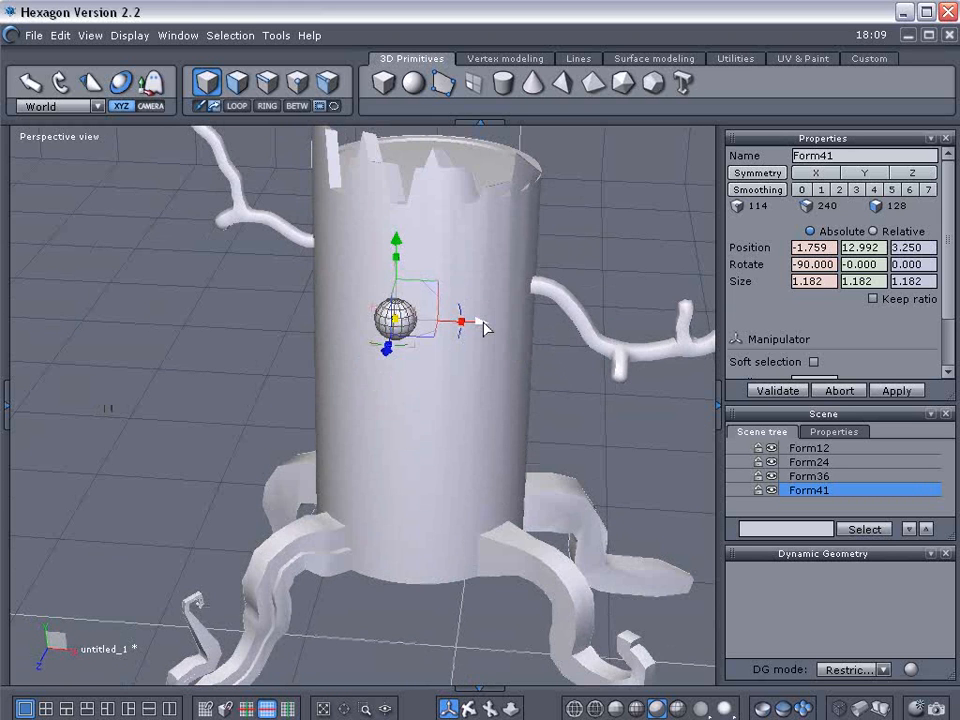
left_click_drag(482, 323, 546, 328, "shift")
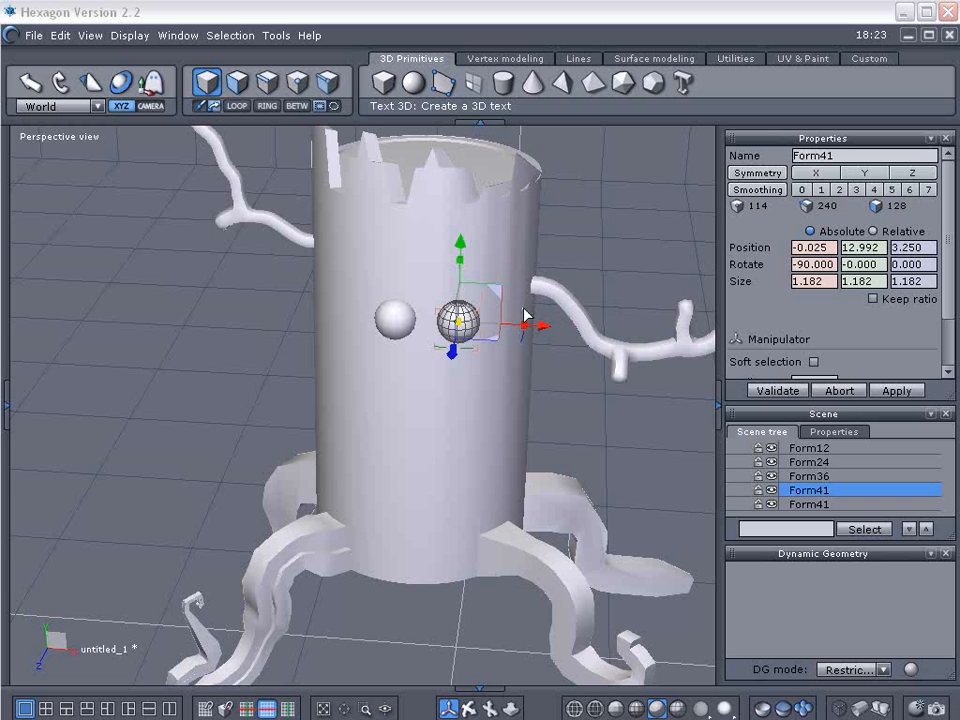
right_click_drag(452, 404, 748, 447)
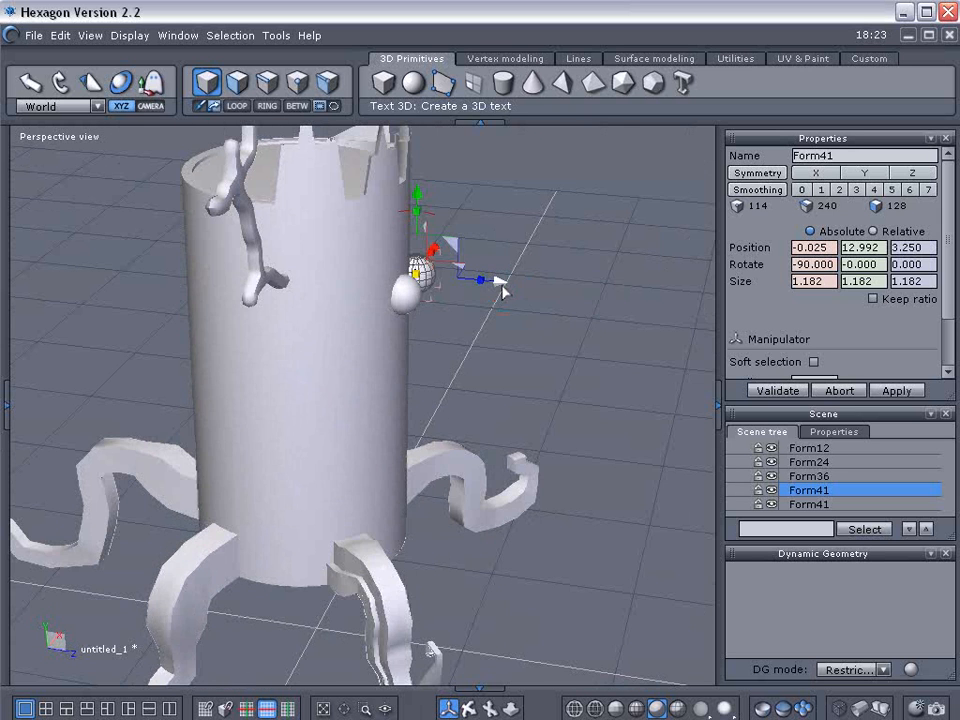
mouse_move(505, 285)
left_mouse_down()
mouse_move(486, 283)
mouse_move(494, 283)
left_mouse_up()
right_click_drag(521, 314, 228, 328)
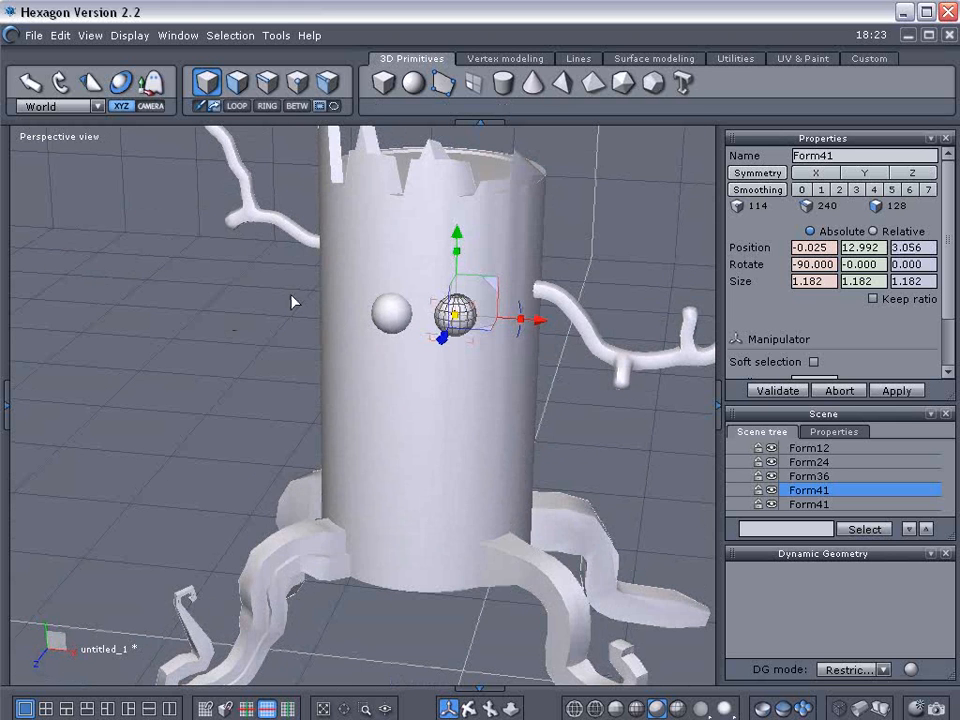
- Create a cylinder about 6.1 in diameter and 0.67 tall across the trunk below the eyes, with 96 points per section
left_click(503, 84)
left_click(388, 379)
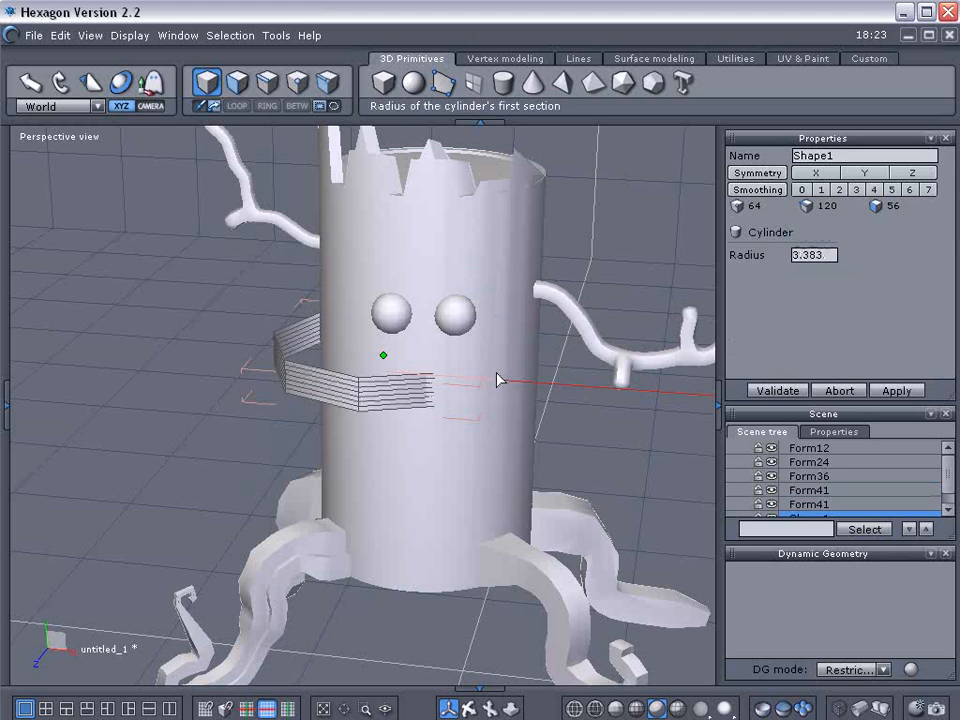
left_click(489, 379)
left_click(347, 361)
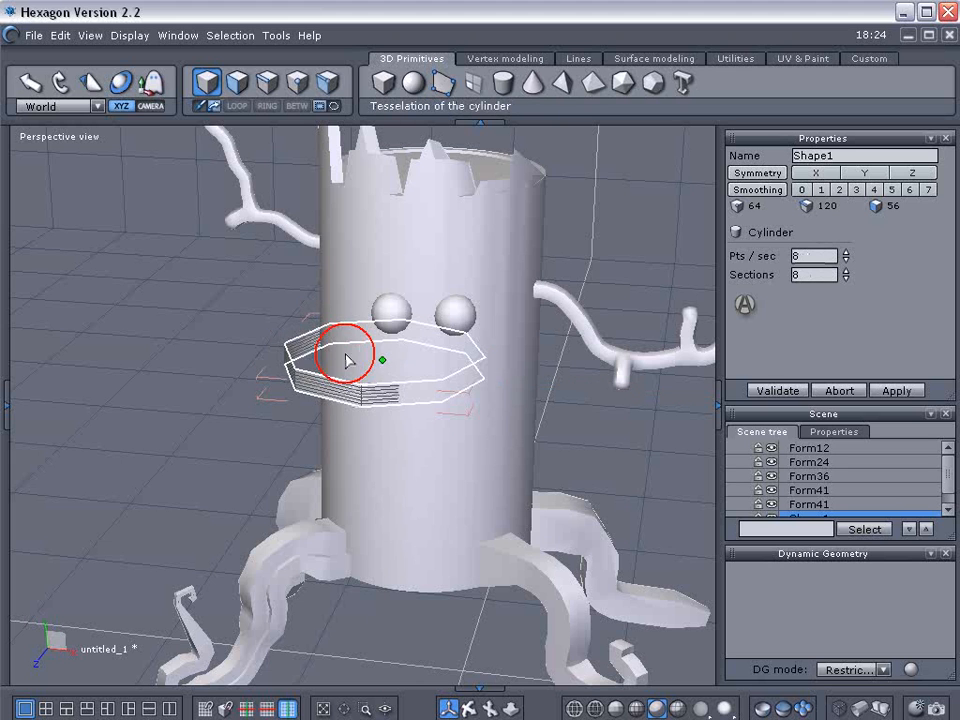
left_click(583, 386)
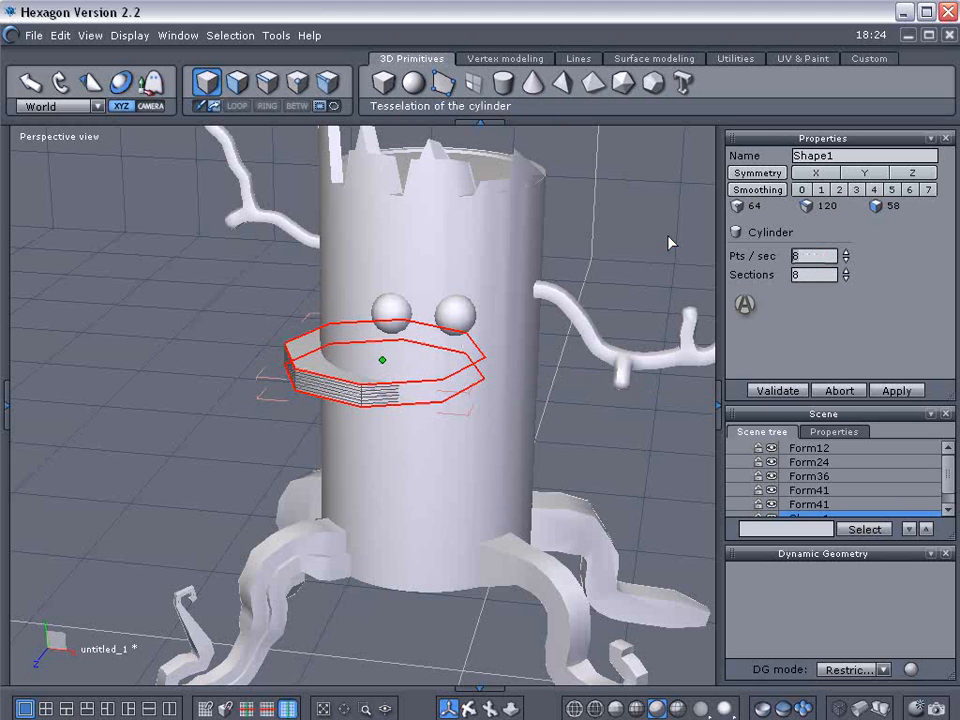
type("96")
key("Return")
- Move the cylinder down to about X -1.36, Y 9.46 across the trunk's lower front and stretch its height to about 1.63
mouse_move(407, 336)
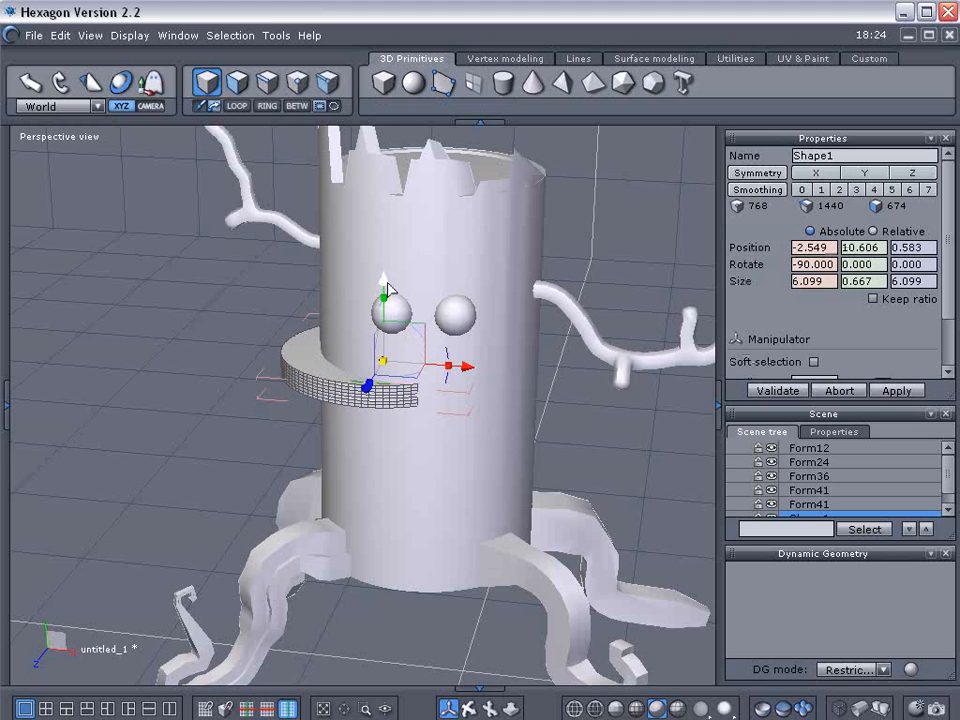
left_click_drag(386, 284, 391, 342)
left_click_drag(472, 428, 501, 428)
left_click_drag(421, 342, 450, 322)
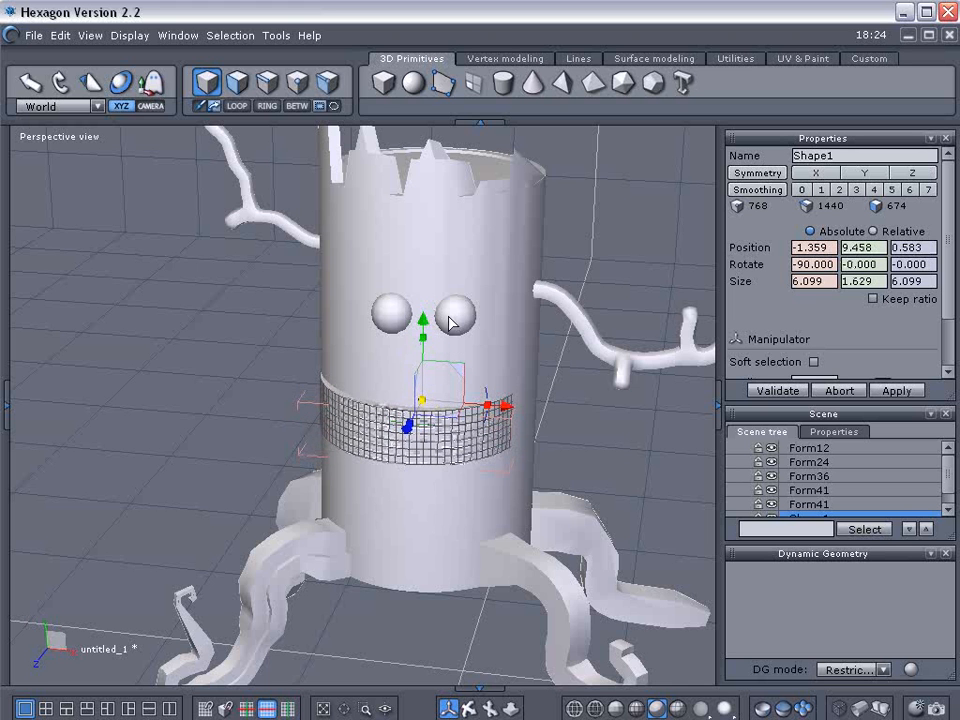
- Shrink the cylinder's depth to about 3.29 and place it at about Z 1.81 in the trunk's front
left_click_drag(609, 452, 569, 478, "alt")
middle_click_drag(347, 493, 341, 462)
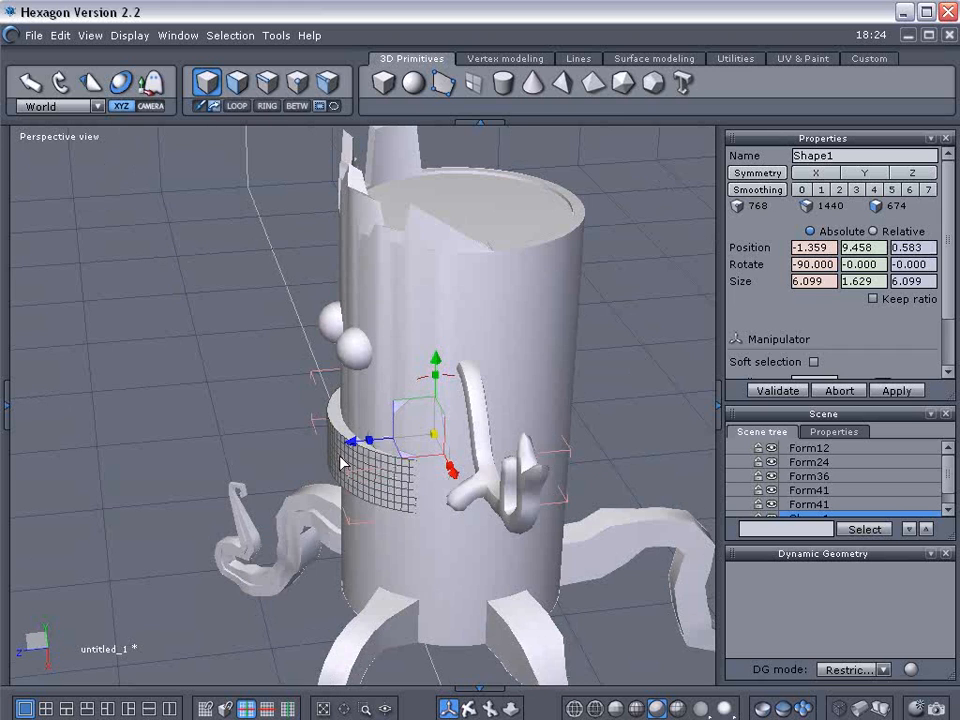
left_click_drag(370, 443, 307, 444)
middle_click_drag(307, 444, 609, 495)
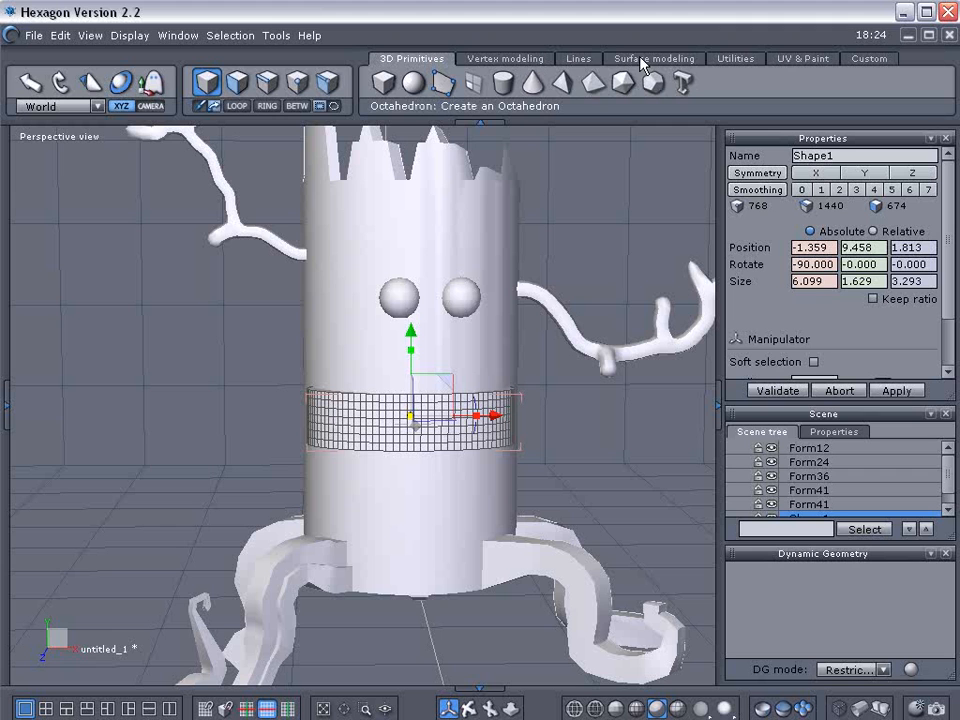
- Taper the cylinder vertically so its upper end flares outward to about 7.78 wide and 4.2 deep
left_click(735, 59)
left_click_drag(563, 82, 563, 111)
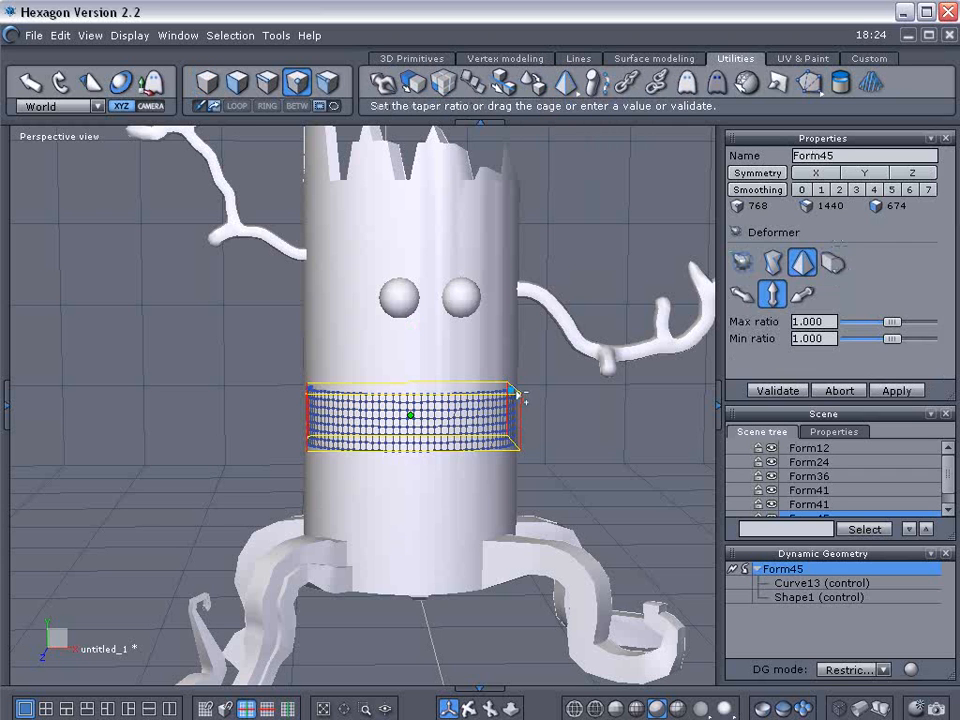
left_click(206, 83)
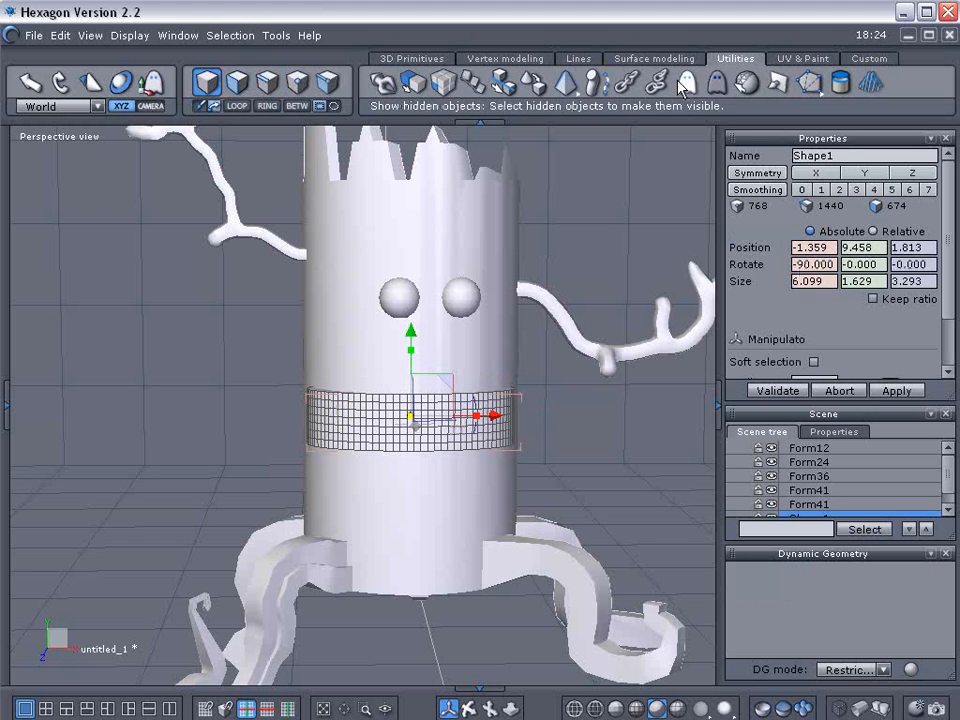
left_click_drag(566, 83, 563, 111)
left_click_drag(521, 394, 550, 397)
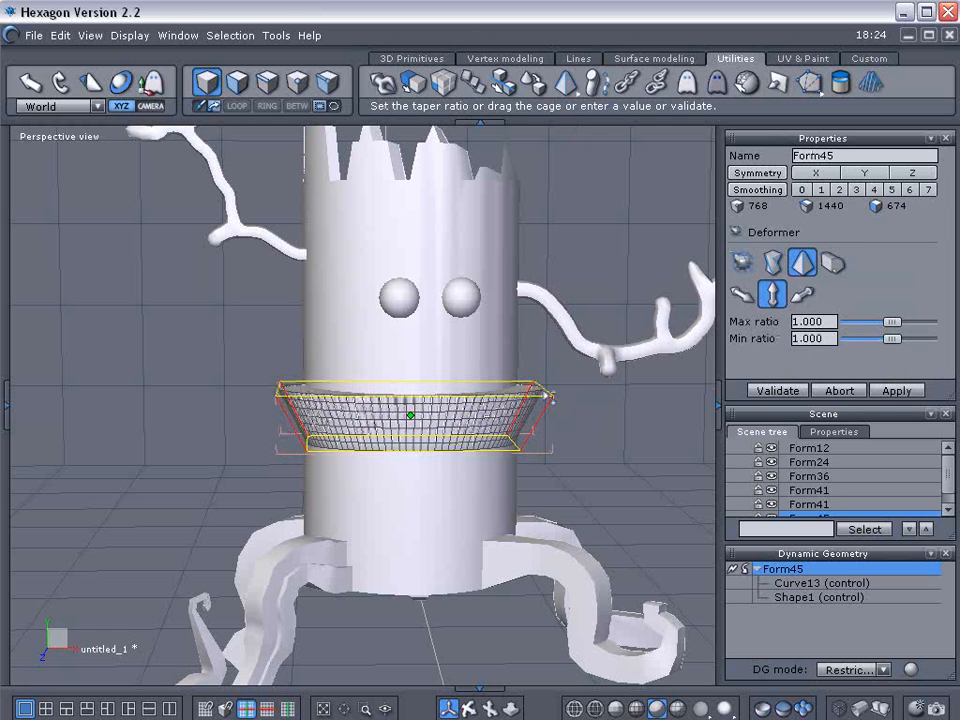
key("Return")
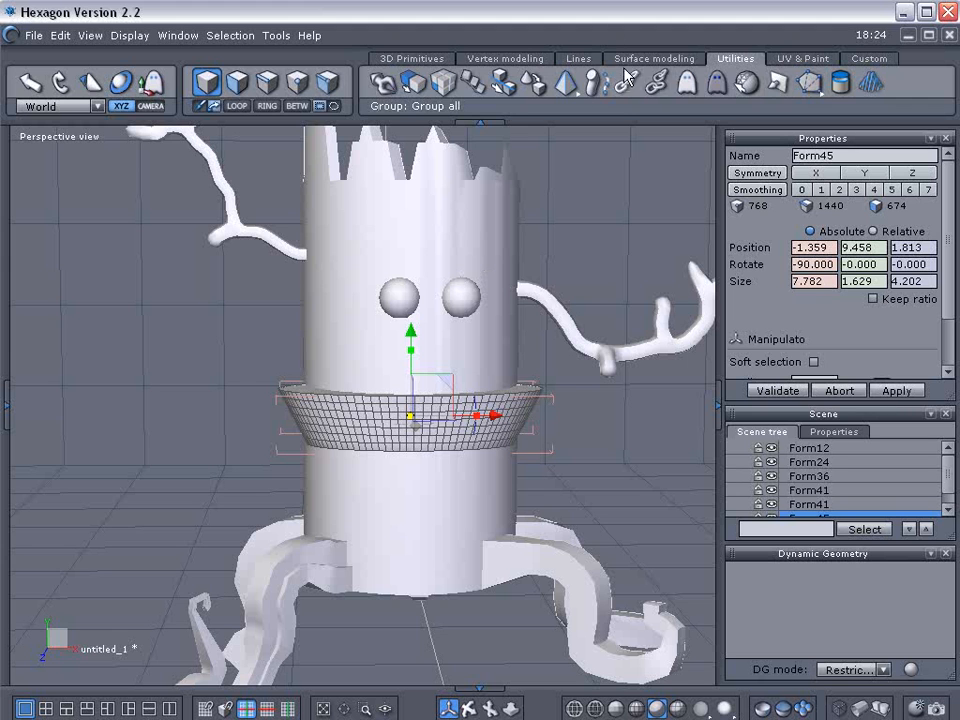
- Subtract the tapered cylinder from the trunk with a Boolean operation to cut an open mouth below the eyes
left_click(655, 58)
left_click(557, 88)
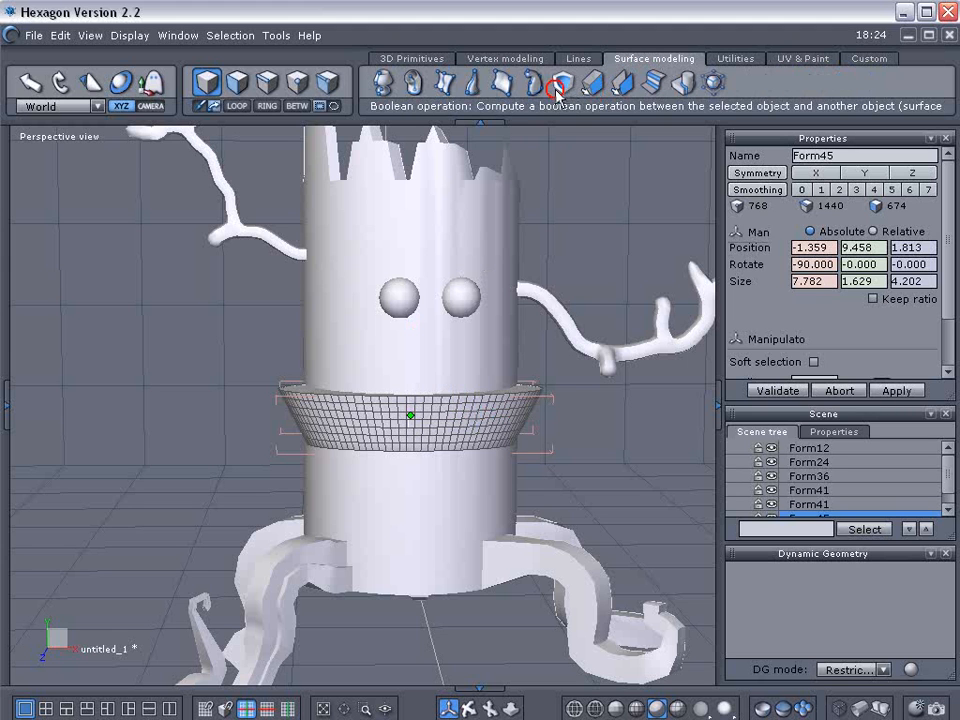
left_click(446, 256)
key("Return")
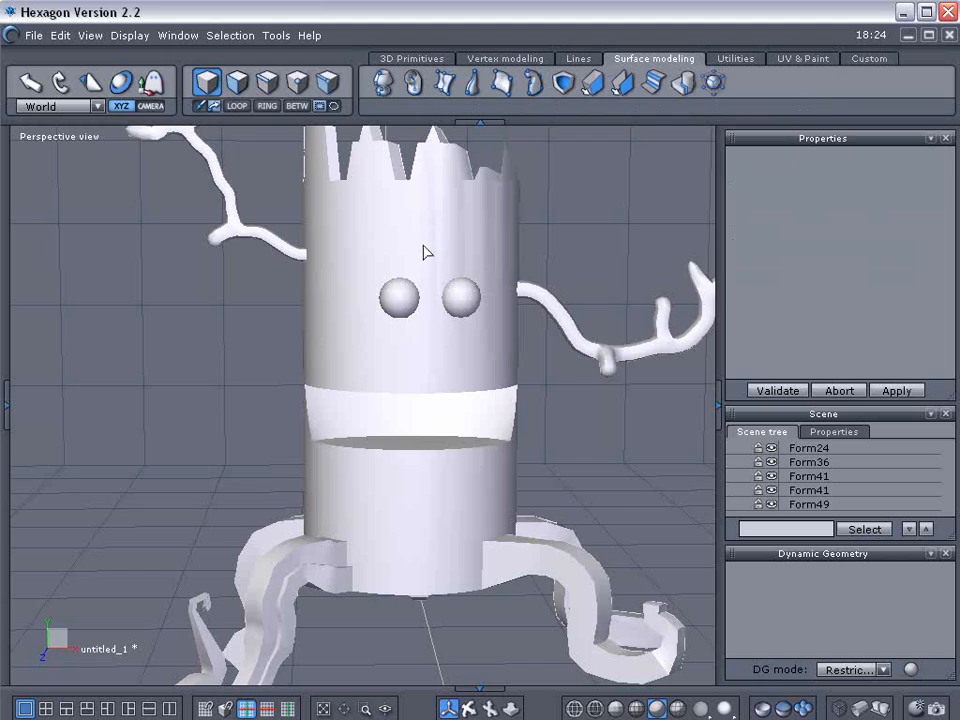
- Bend the trunk along its vertical axis so its upper part leans backward, away from the mouth side
middle_click_drag(640, 362, 476, 274)
left_click(472, 273)
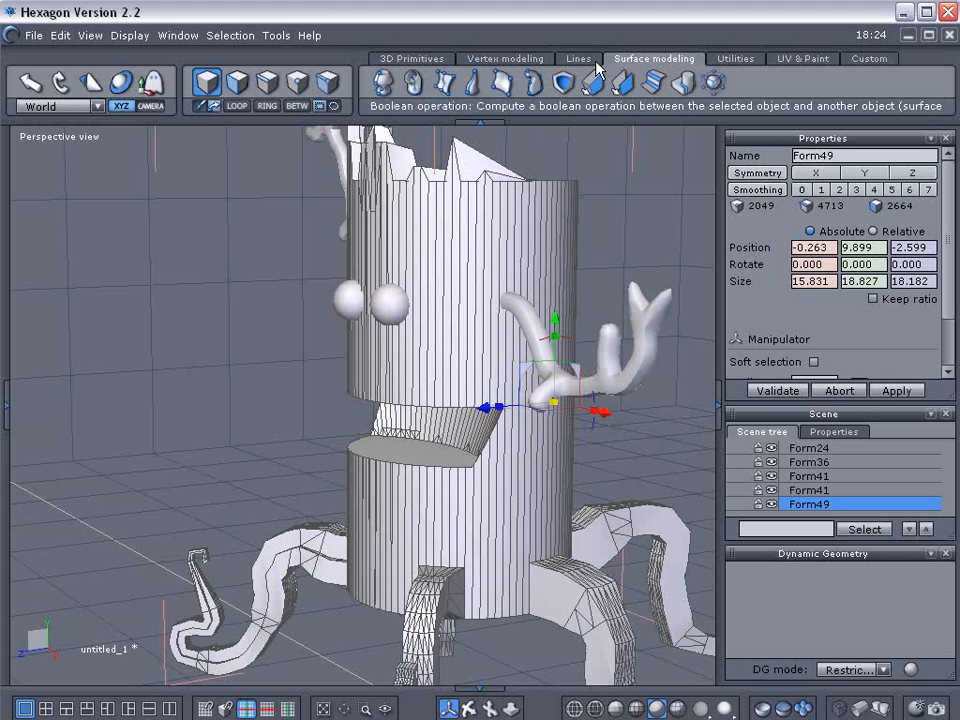
left_click(740, 60)
left_click(565, 84)
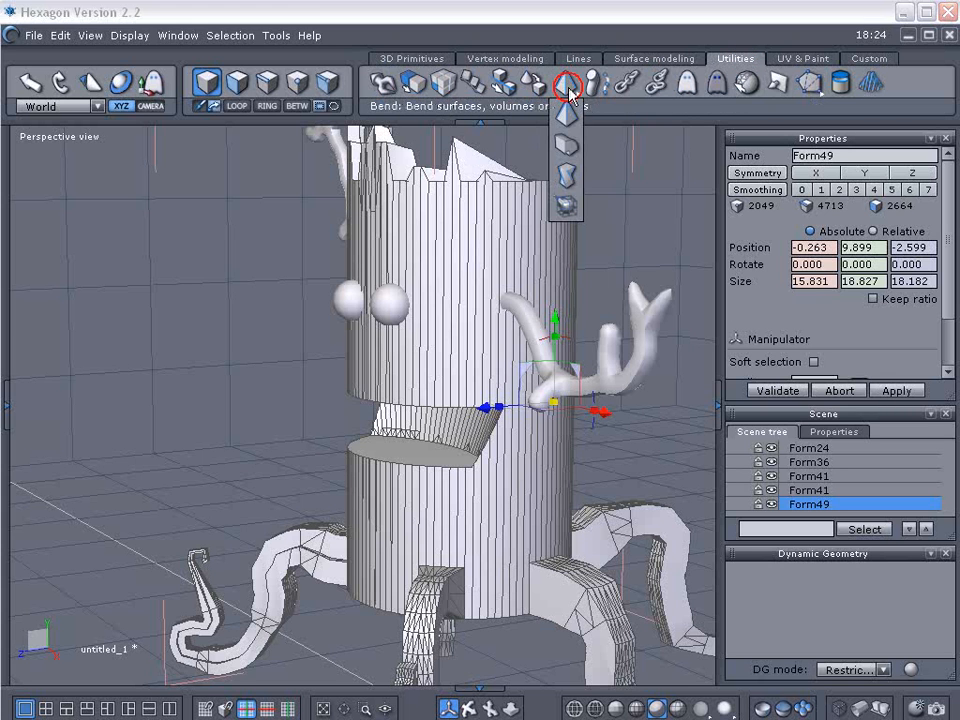
left_click(575, 146)
left_click_drag(584, 220, 617, 272)
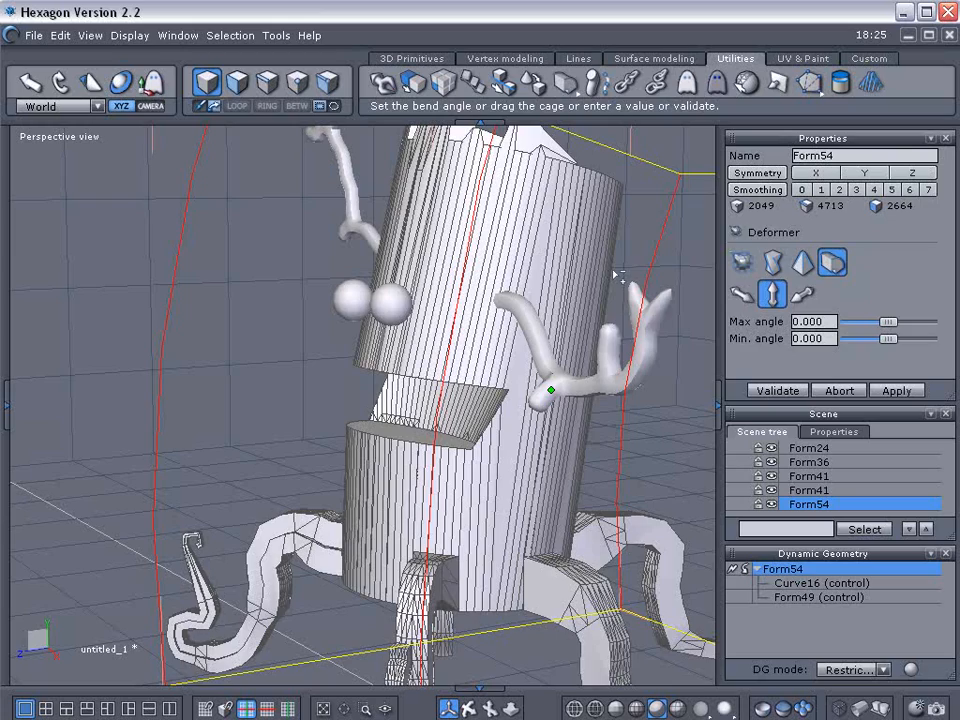
key("Return")
- Move both eyes together back along Z into the bent trunk, to about Z 2.47 for the eye at X -1.76
right_click_drag(245, 318, 344, 408)
left_click(416, 320)
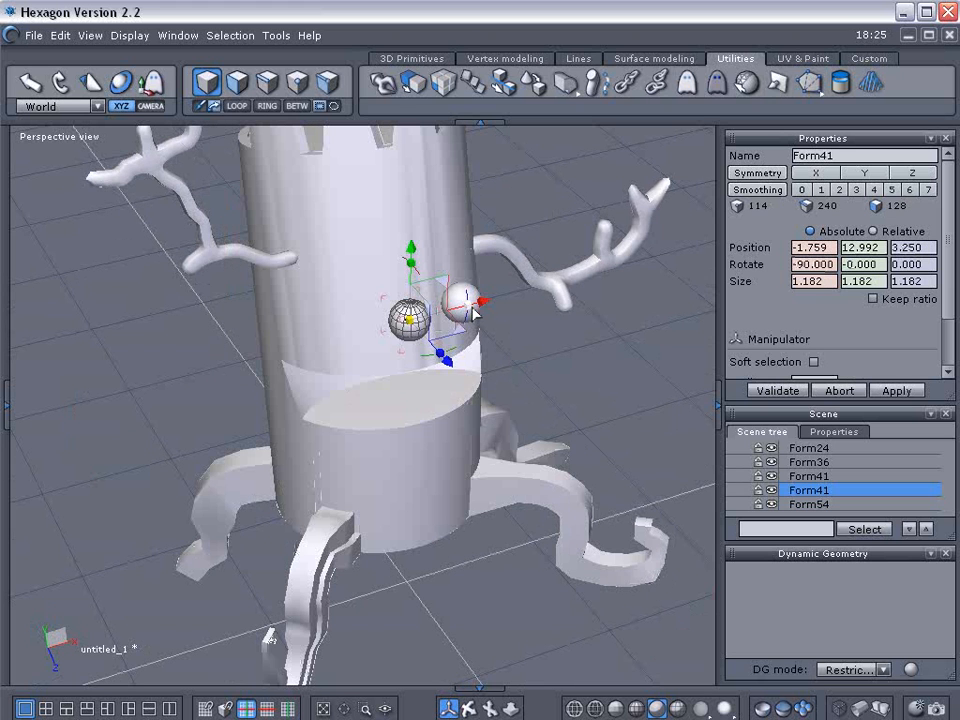
left_click(468, 298, "shift")
mouse_move(480, 355)
left_mouse_down()
mouse_move(456, 341)
mouse_move(463, 347)
left_mouse_up()
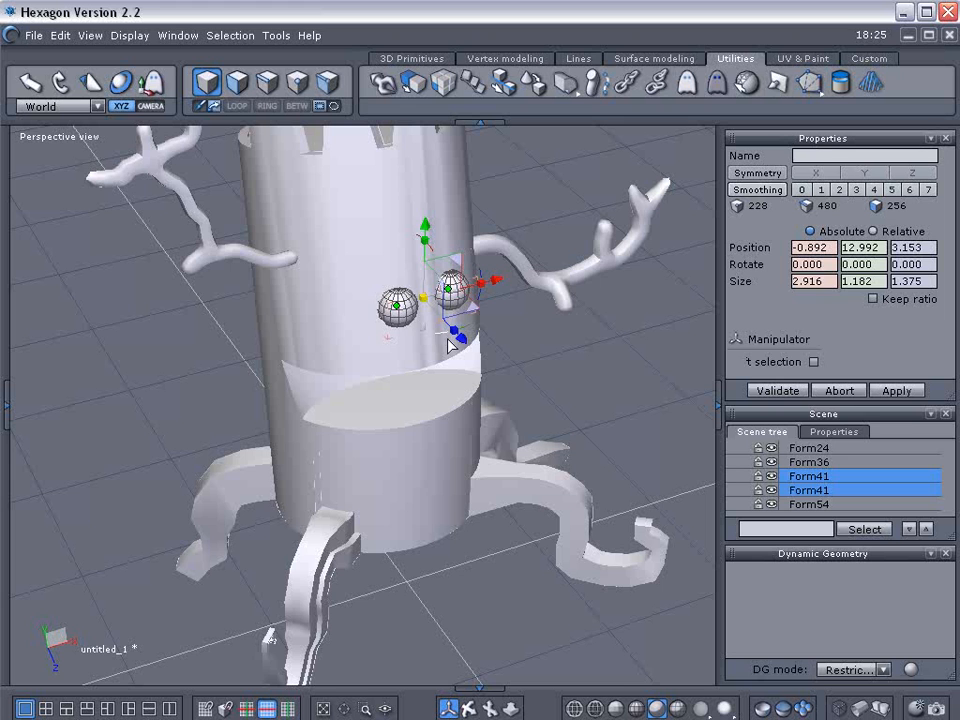
- Move both branches together back along Z to about Z -1.05 to follow the bent trunk
left_click(255, 258)
left_click(542, 279, "shift")
right_click_drag(418, 422, 575, 343)
left_click_drag(374, 184, 311, 245)
right_click_drag(607, 368, 331, 346)
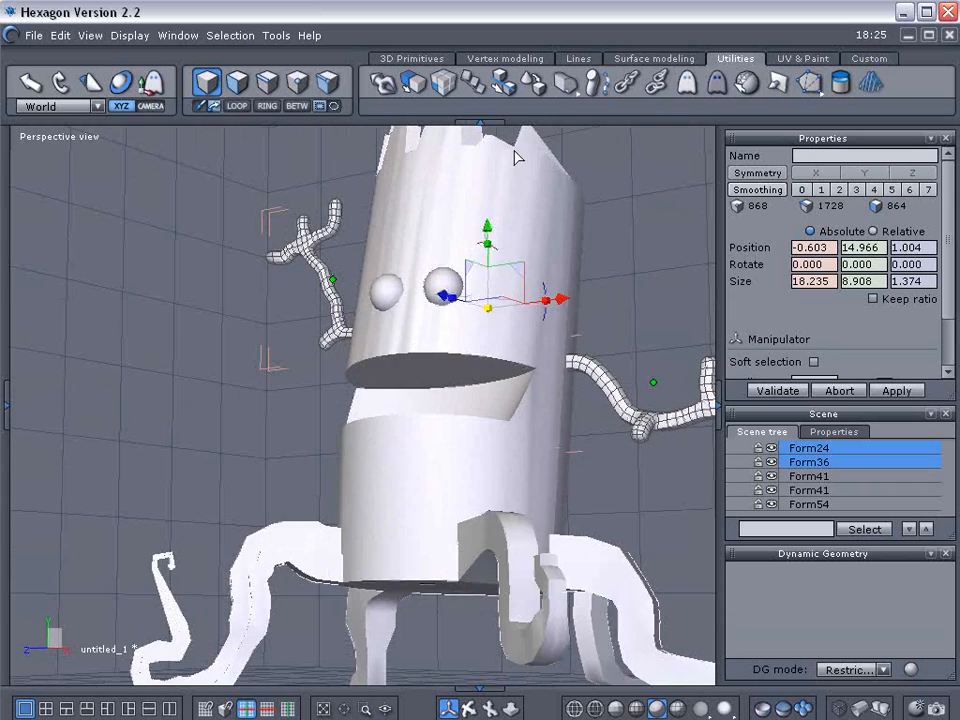
- Pull two separate vertices on the front of the mouth's upper edge down to form pointed teeth
left_click(461, 199)
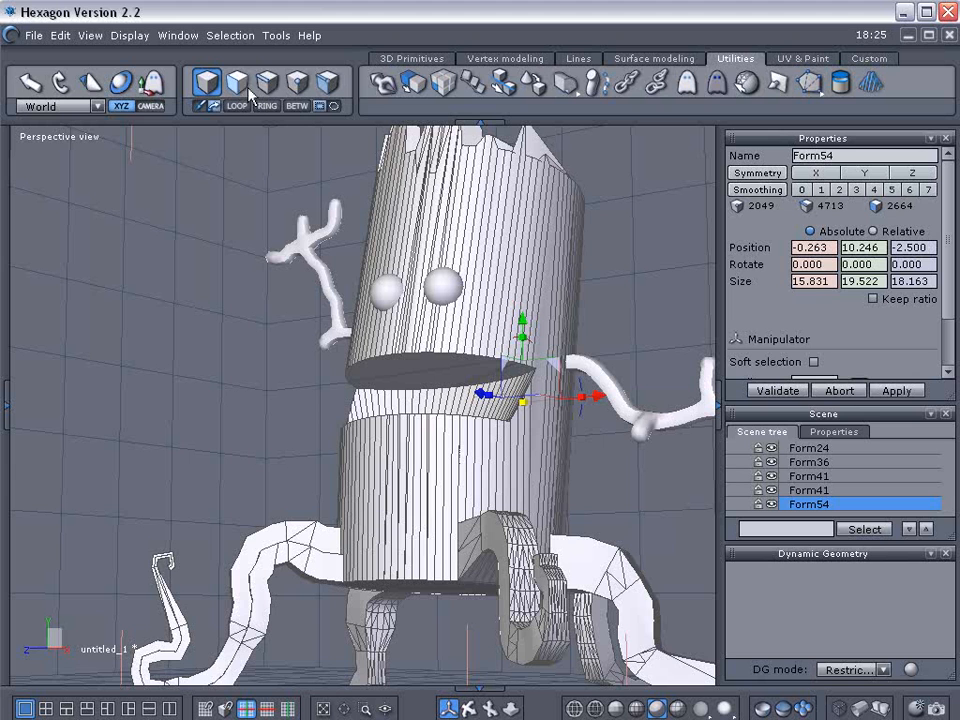
left_click(300, 84)
left_click(414, 357)
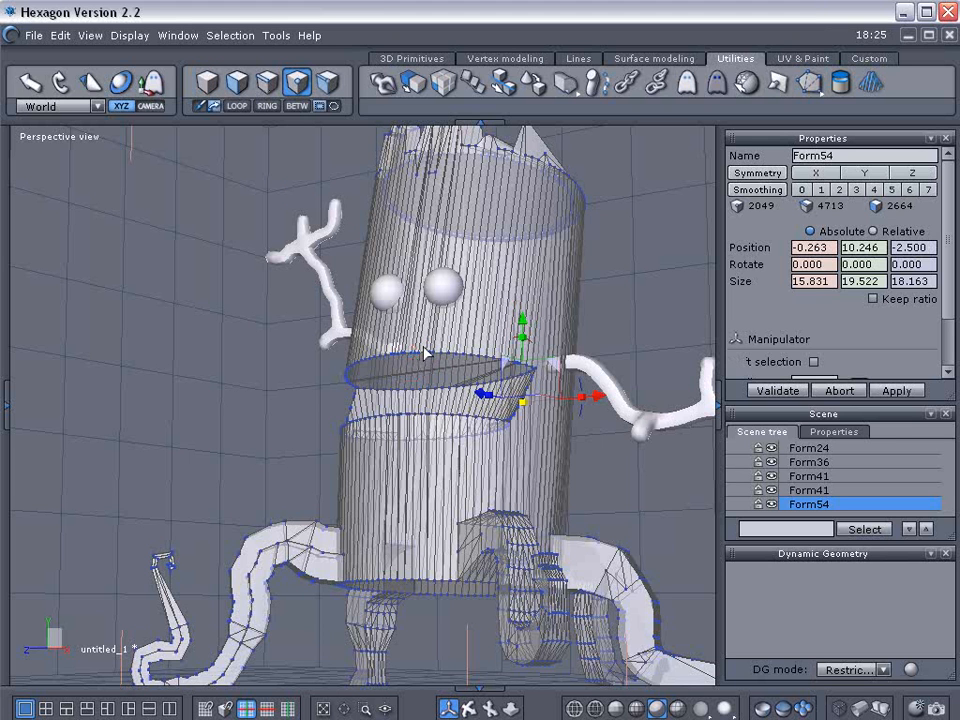
left_click(389, 363)
left_click_drag(385, 285, 457, 357)
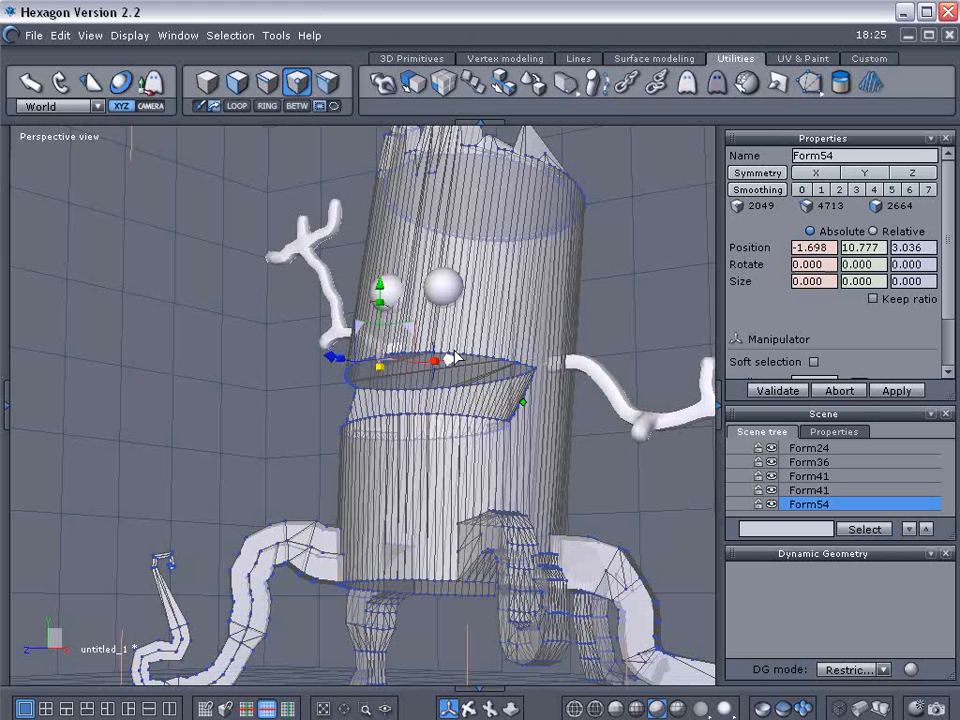
left_click(443, 351)
left_click_drag(440, 274, 441, 288)
- Raise separate vertices on the front of the mouth's lower edge to form upward-pointing teeth
left_click(460, 418)
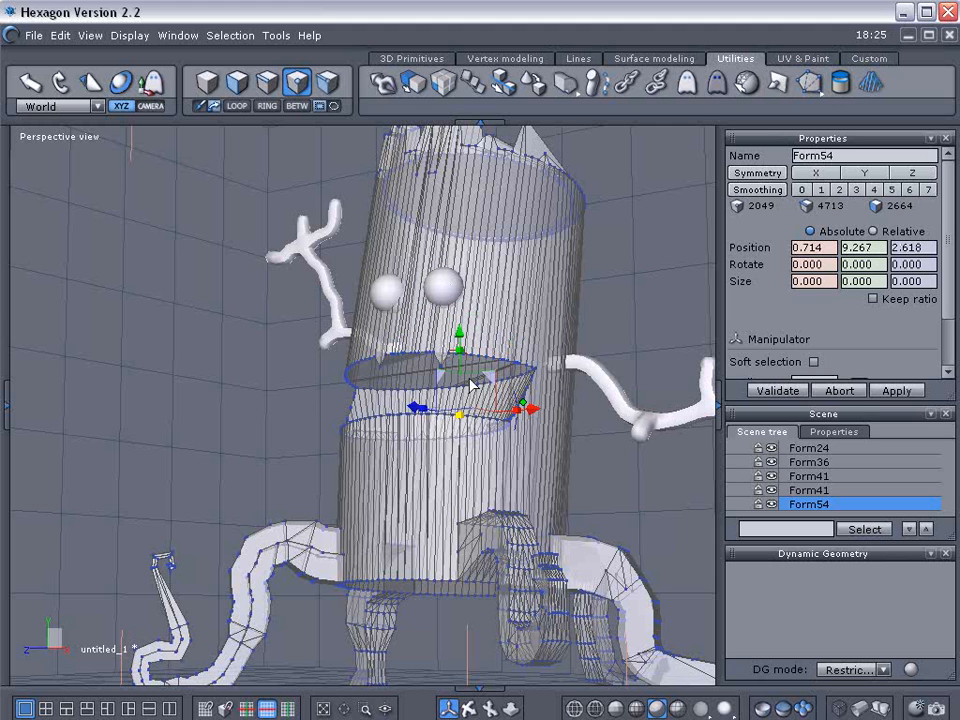
mouse_move(457, 343)
left_mouse_down()
mouse_move(463, 313)
mouse_move(461, 325)
left_mouse_up()
left_click(387, 412)
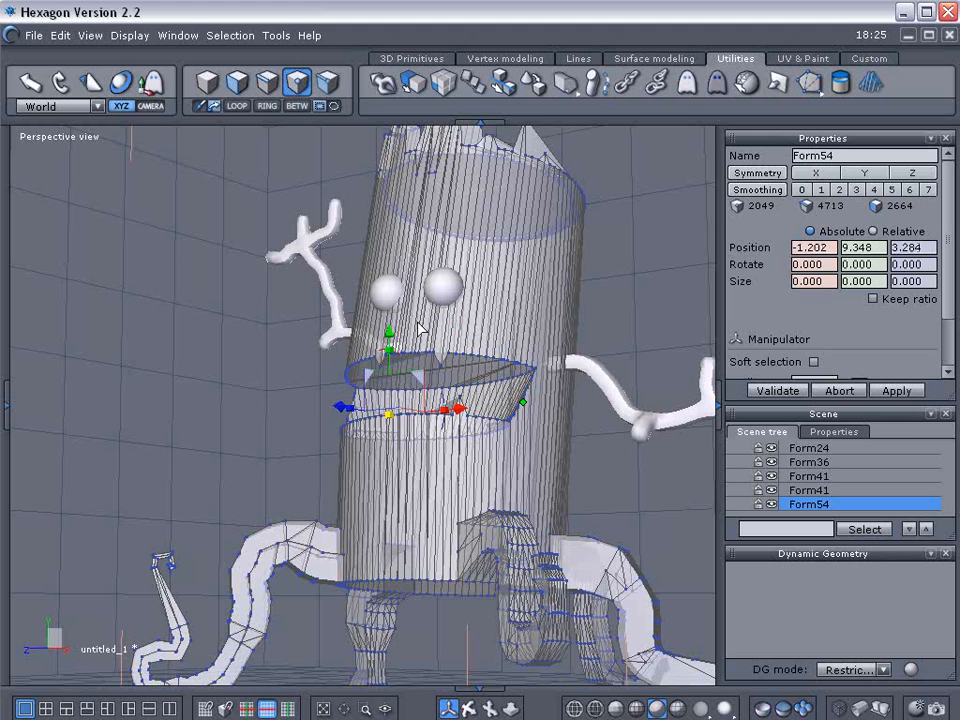
left_click_drag(386, 340, 358, 357)
left_click(346, 432)
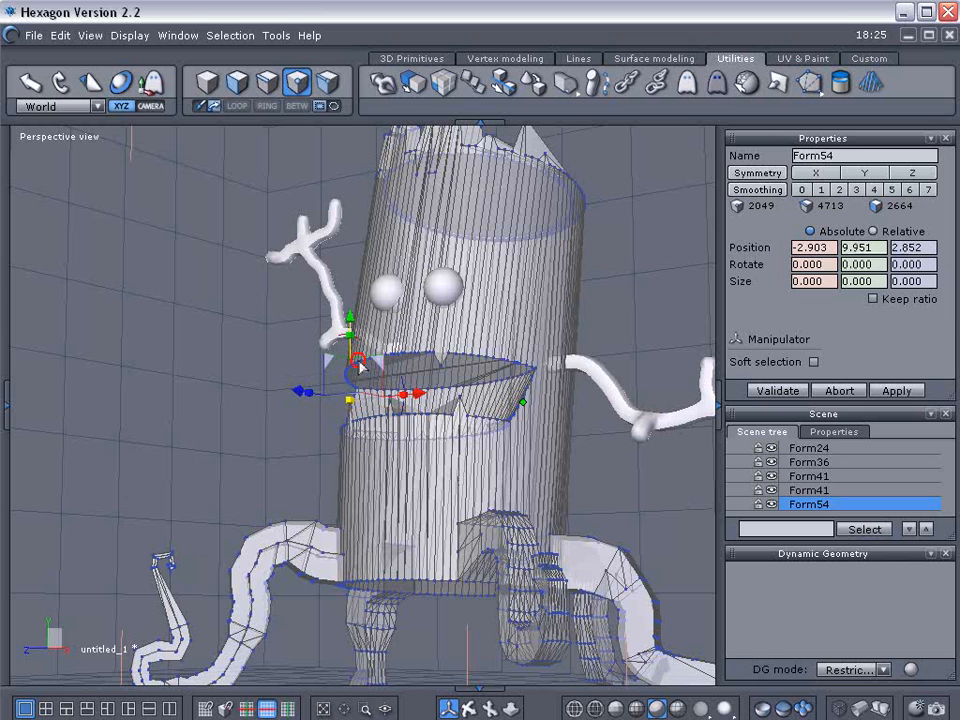
- Reshape one more vertex on the mouth's upper edge near its corner and return to whole-object selection
right_click_drag(307, 424, 532, 456)
left_click(357, 368)
left_click_drag(357, 368, 492, 376)
right_click_drag(623, 451, 454, 461)
left_click(205, 85)
right_click_drag(553, 401, 330, 447)
right_click_drag(321, 365, 347, 521)
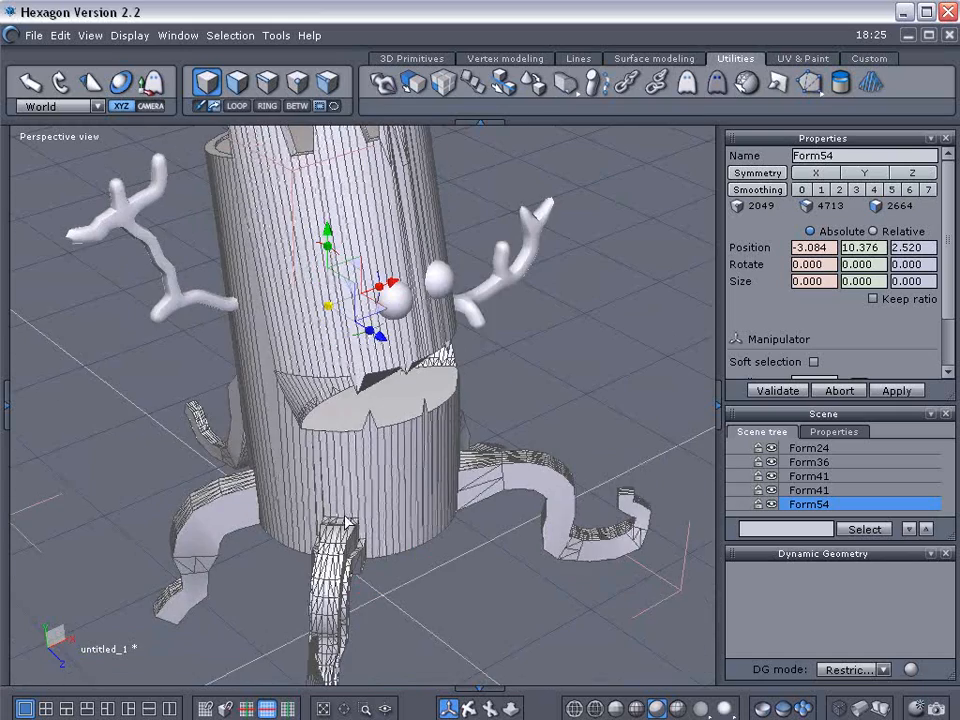
right_click_drag(640, 462, 368, 328)
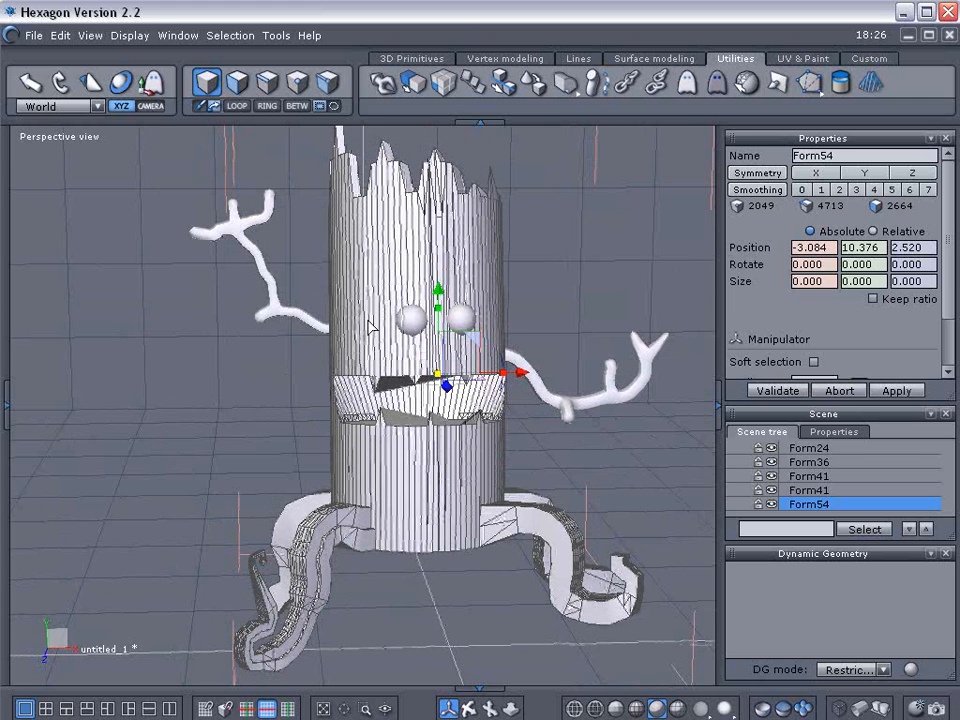
- Export the model as a Wavefront OBJ file named treeman in the tree folder, keeping the offered export options
left_click(29, 36)
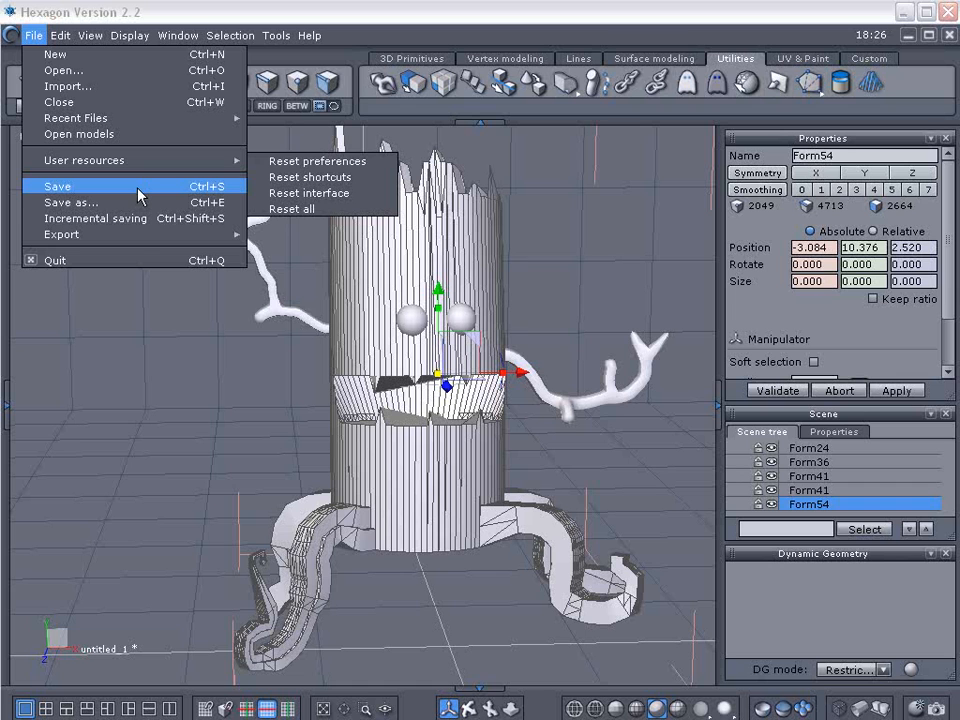
mouse_move(140, 244)
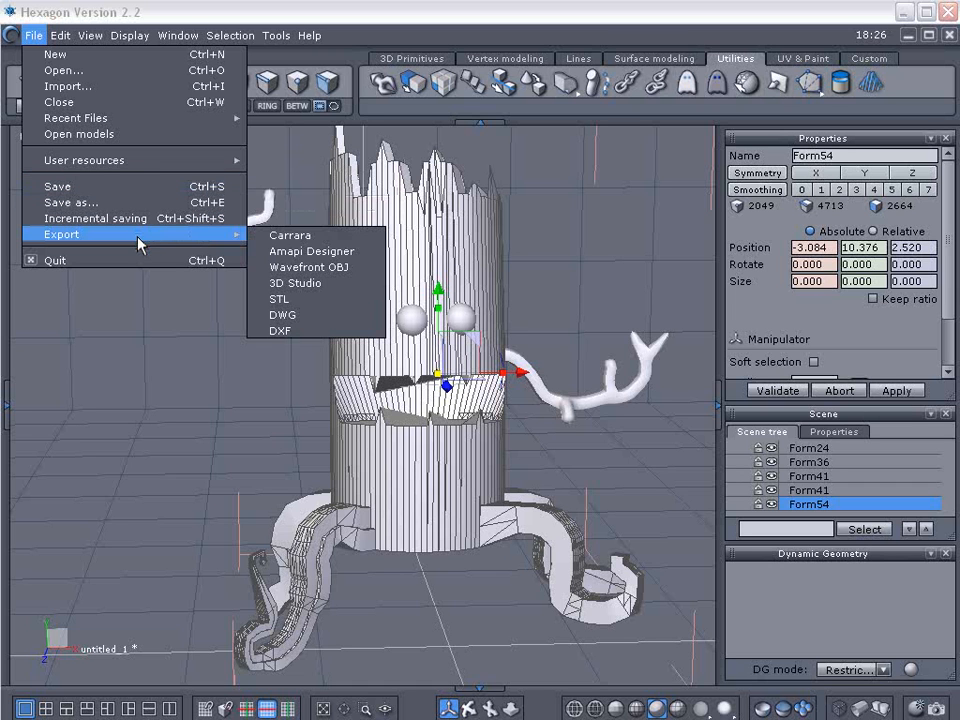
left_click(350, 268)
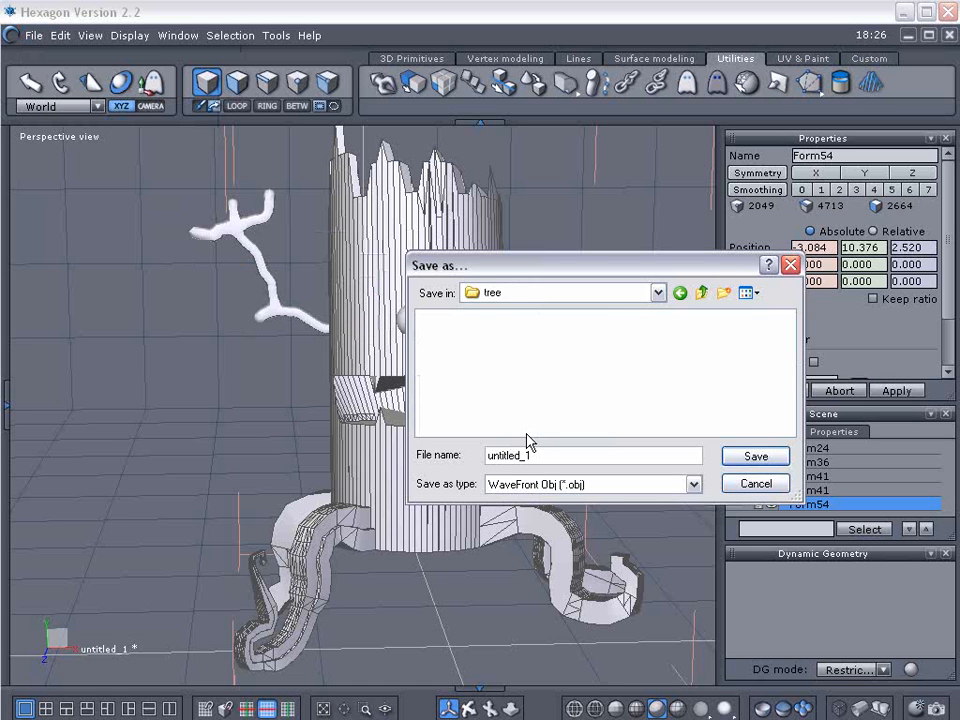
double_click(537, 455)
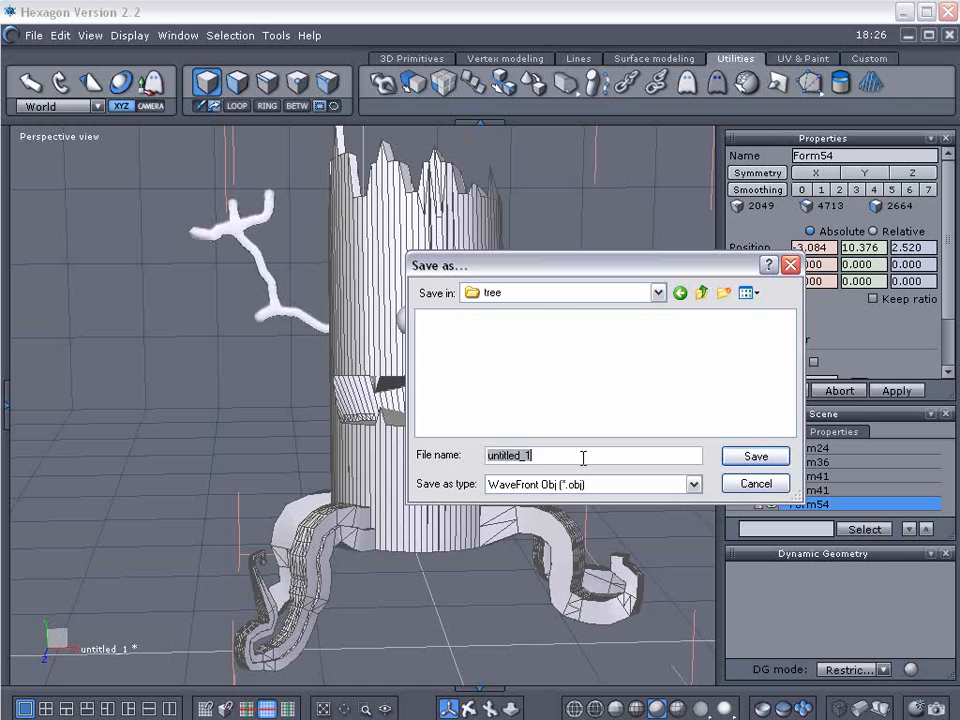
type("y")
left_click(756, 456)
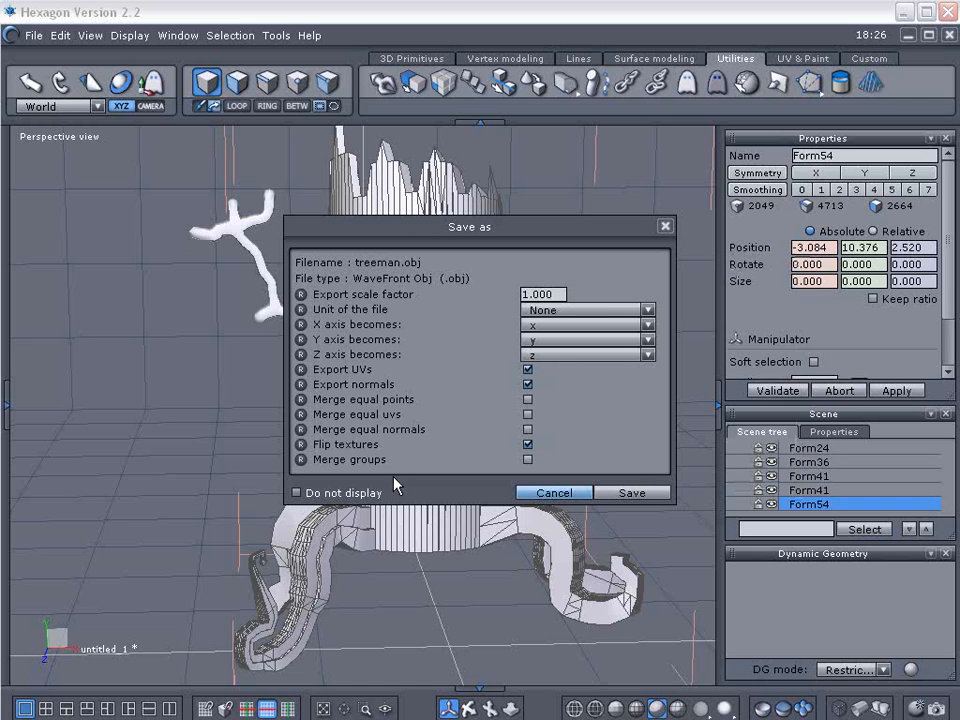
left_click(655, 495)
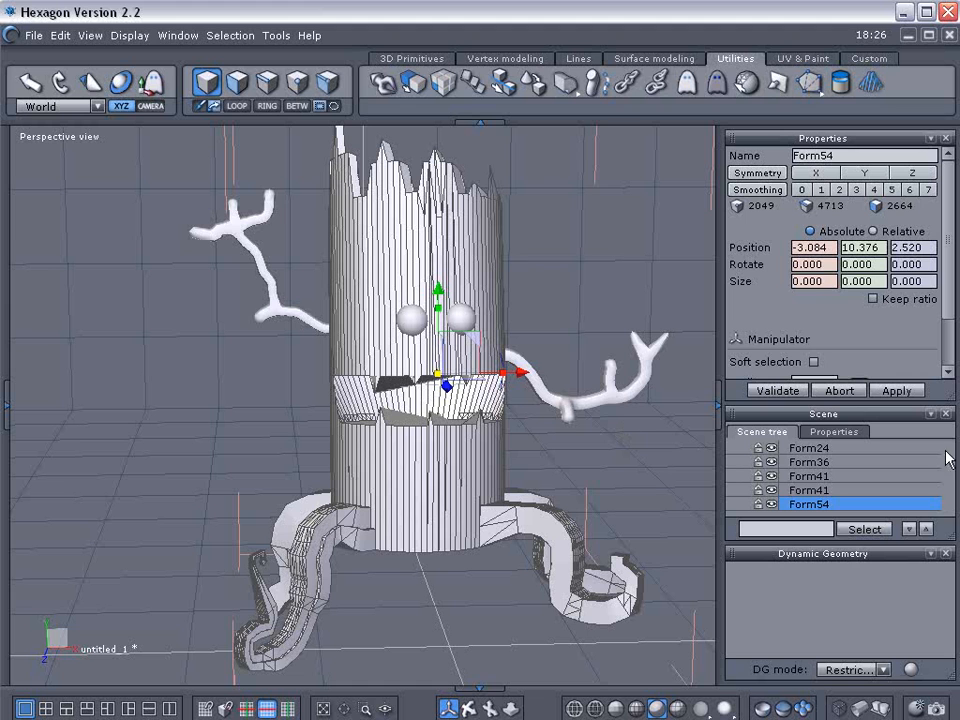
- Identify the scene entries of the two eyes and the longer-reaching lower branch by selecting each one
left_click(816, 490)
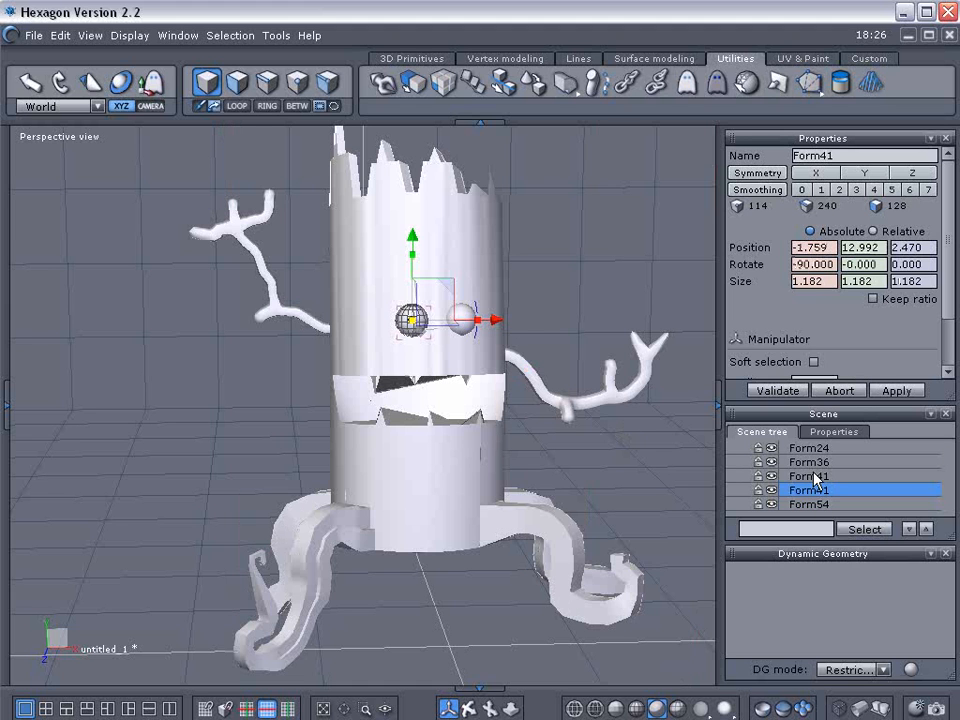
left_click(814, 476)
left_click(813, 449)
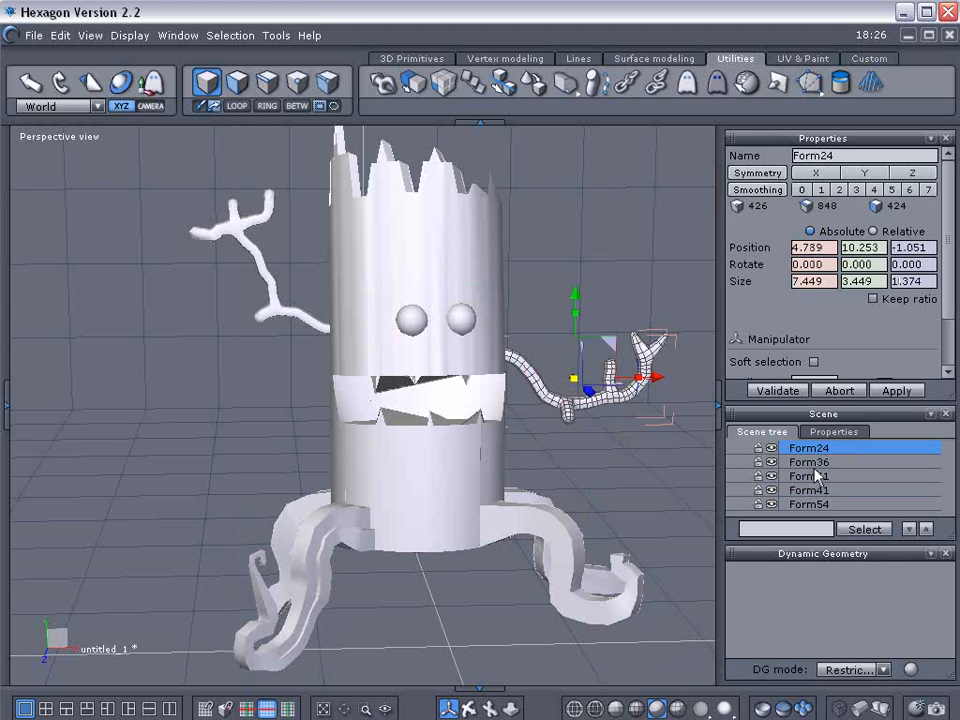
- Rename the longer-reaching lower branch as lArm and the branch on the opposite side of the trunk as rArm
left_click_drag(845, 156, 743, 162)
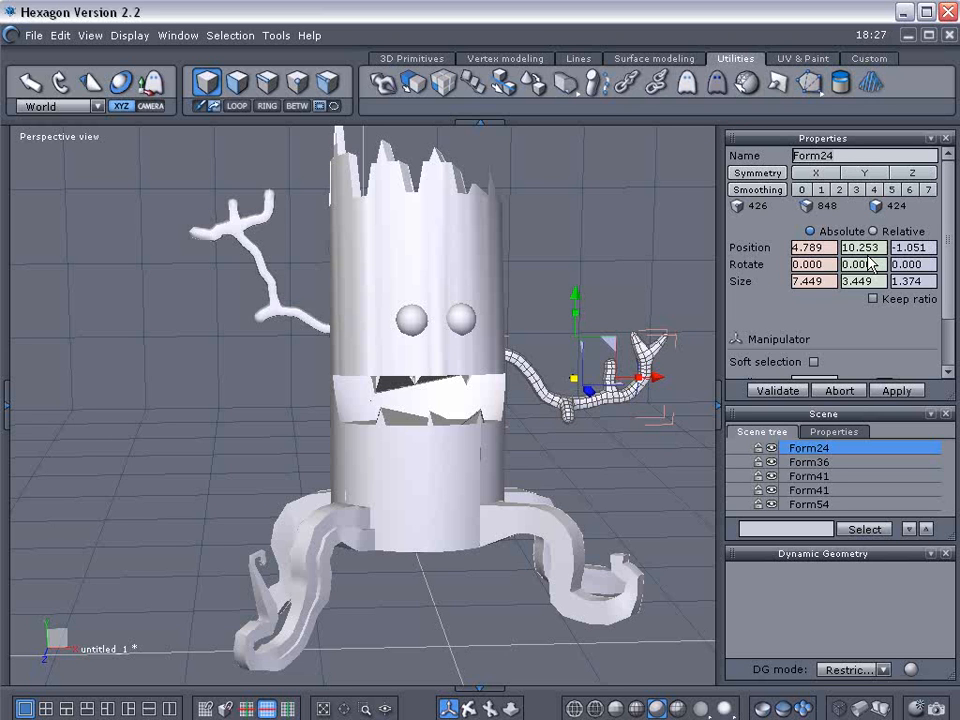
key("BackSpace")
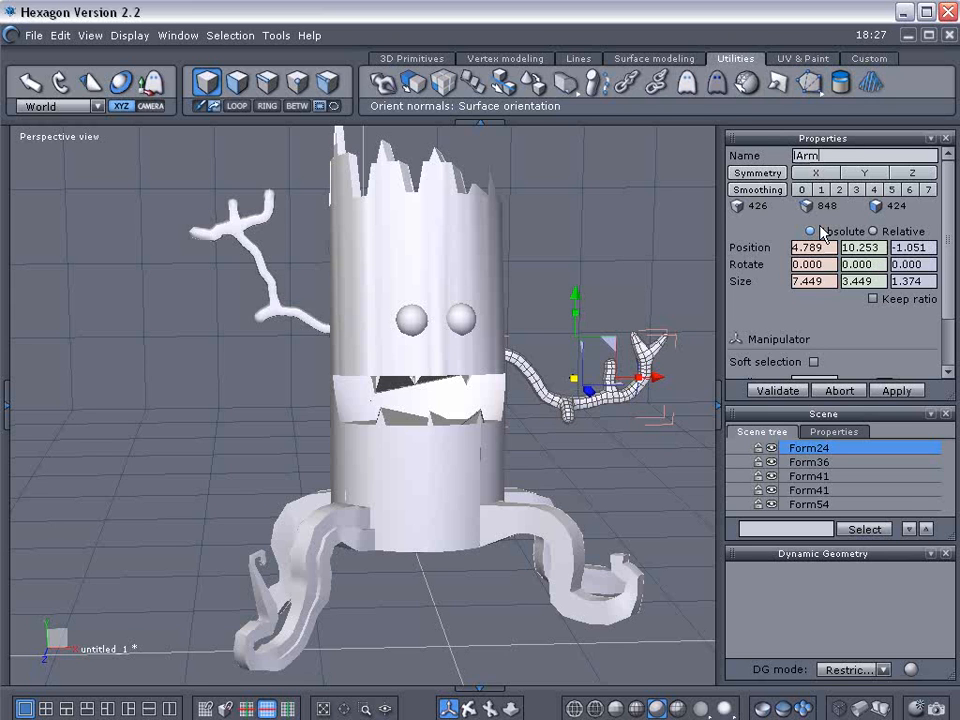
key("Return")
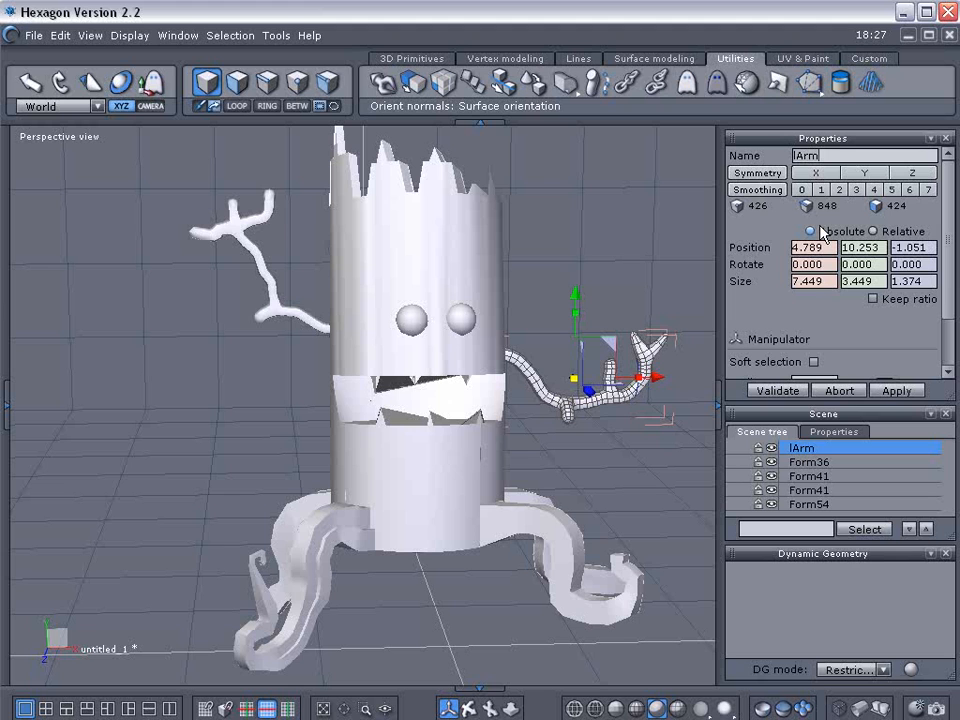
left_click(812, 462)
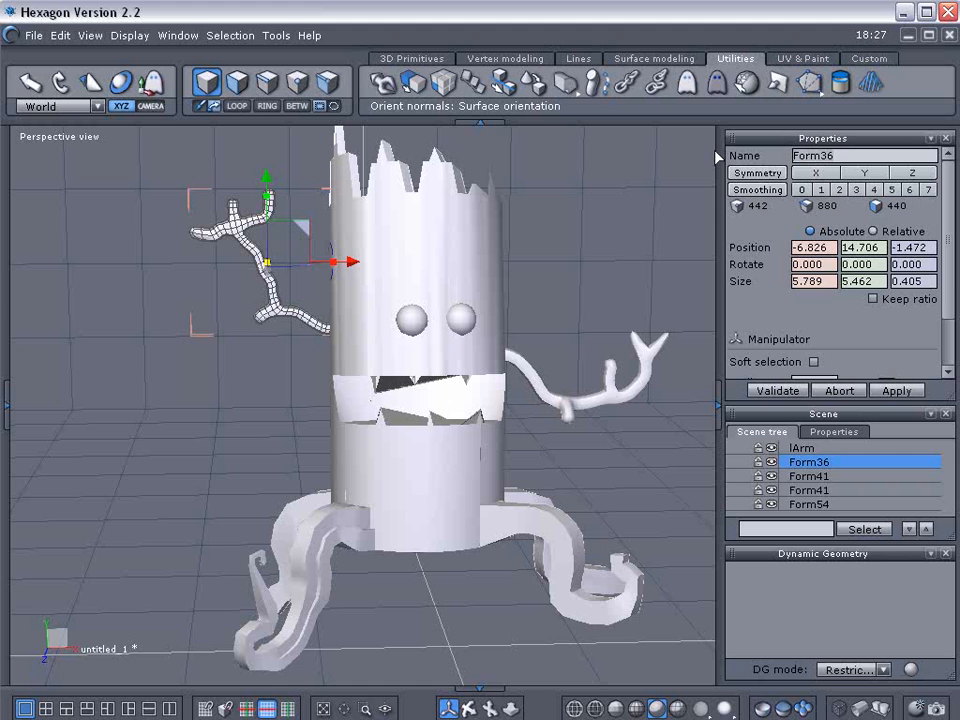
left_click(805, 155)
type("r")
key("Return")
- Rename the eye on the lArm side as lEye and the other eye as rEye
left_click(816, 479)
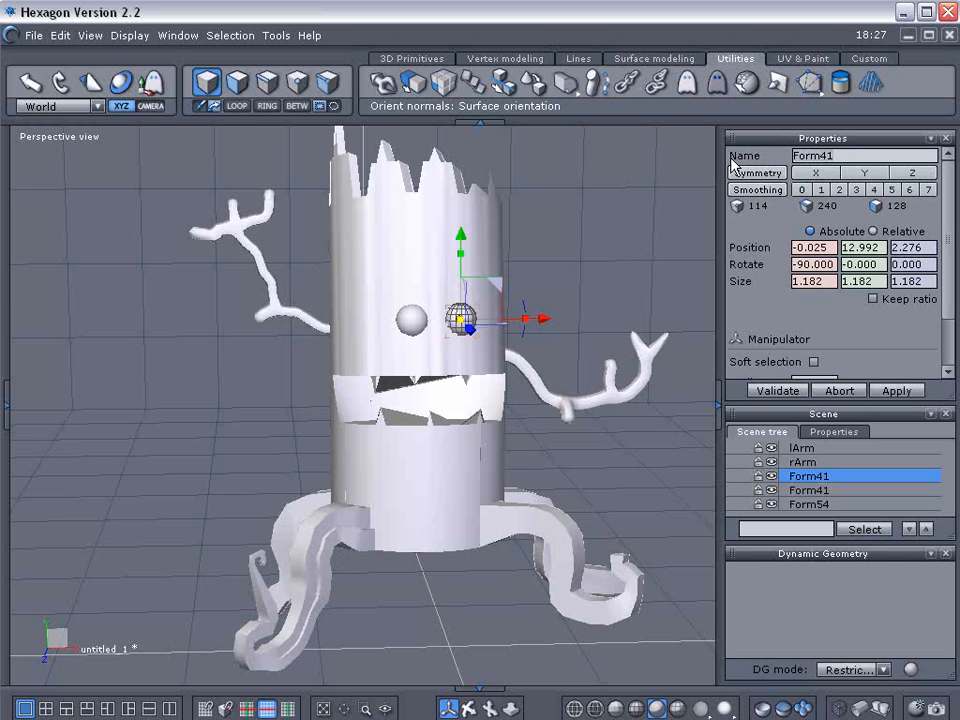
type("lEye")
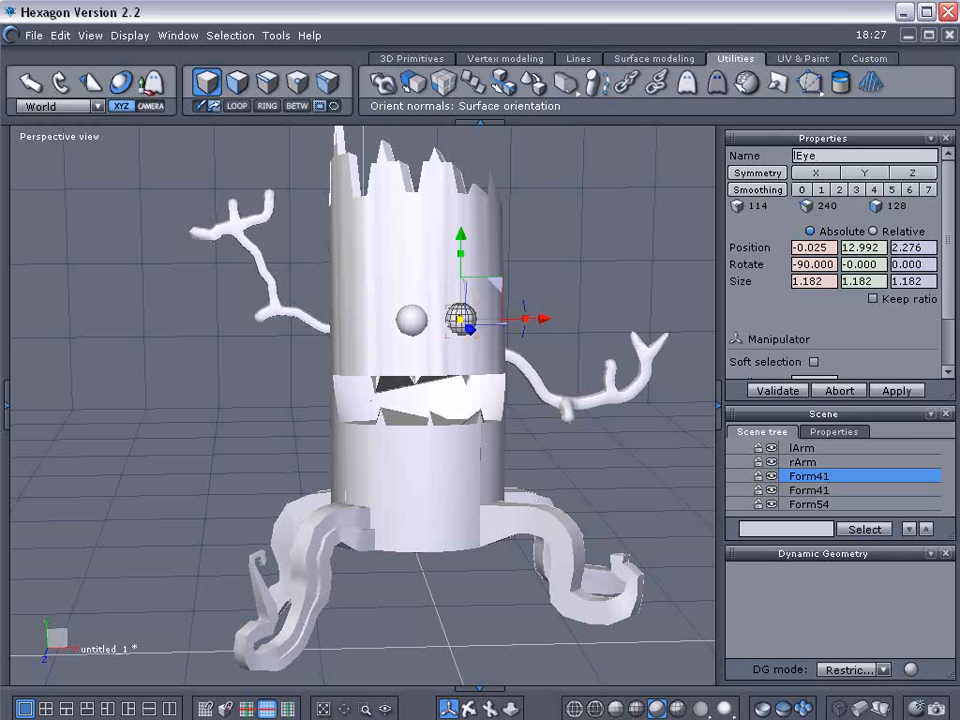
key("Return")
left_click(806, 491)
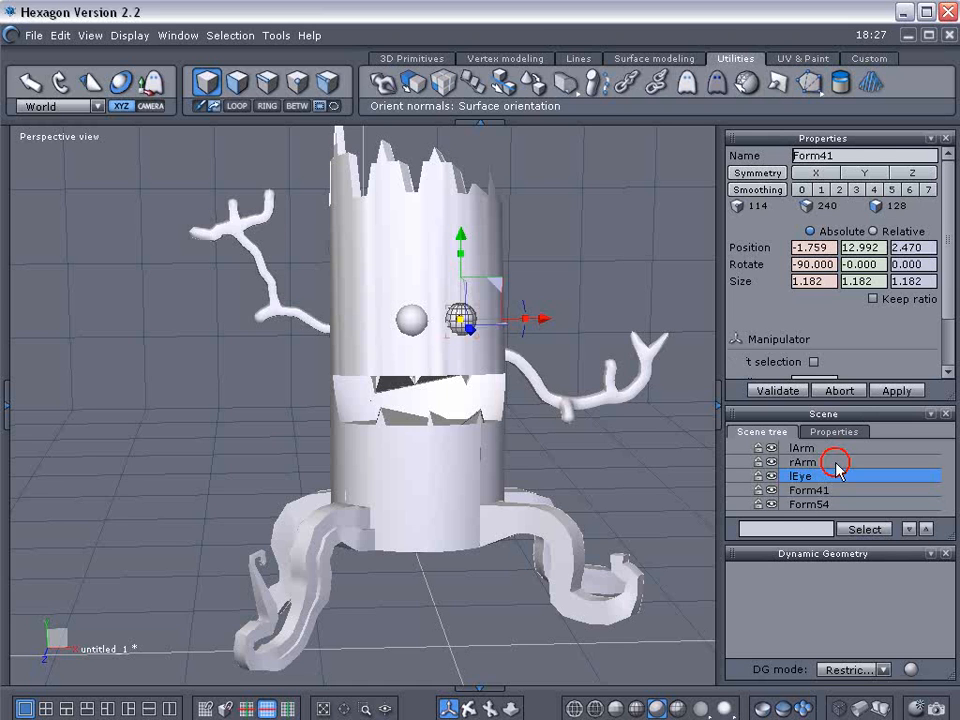
left_click_drag(862, 151, 760, 150)
type("rEye")
key("Return")
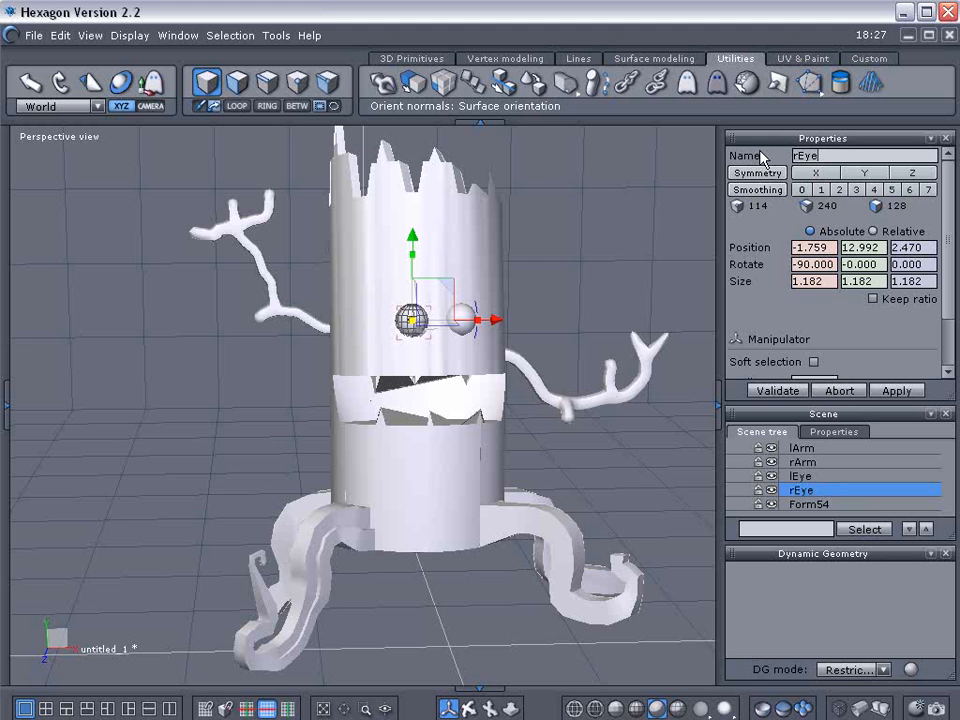
- Rename the trunk body with its roots as Trunk
left_click(805, 505)
left_click_drag(840, 156, 690, 155)
type("Trunk")
key("Return")
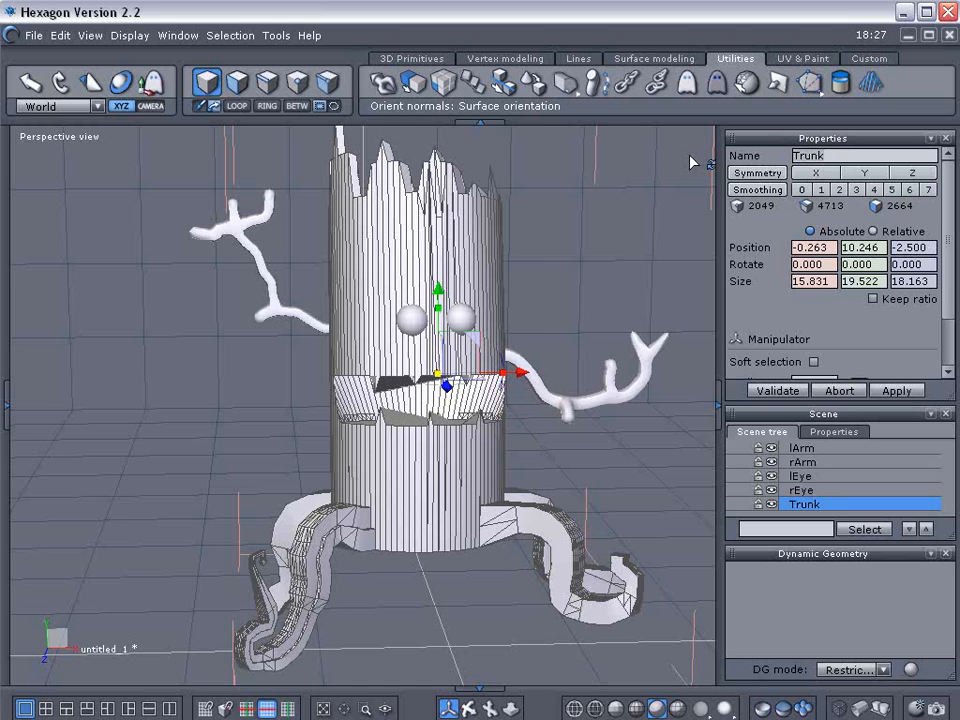
- Export the model with its renamed parts as Wavefront OBJ again, overwriting the treeman file and keeping the offered options
left_click(32, 35)
mouse_move(139, 237)
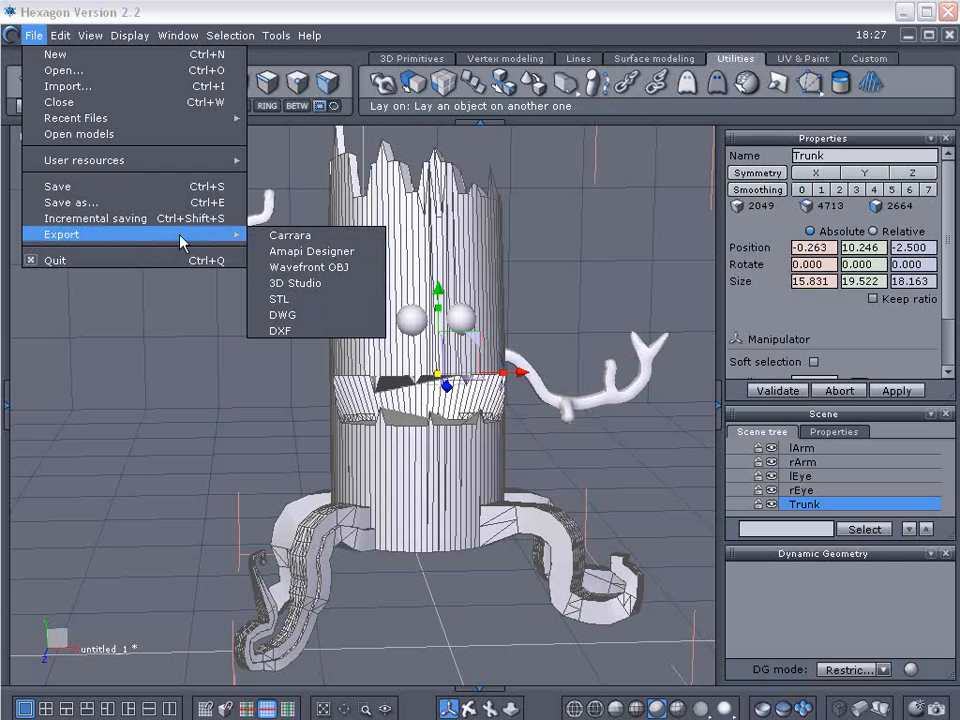
left_click(337, 267)
left_click(469, 318)
left_click(758, 456)
left_click(626, 419)
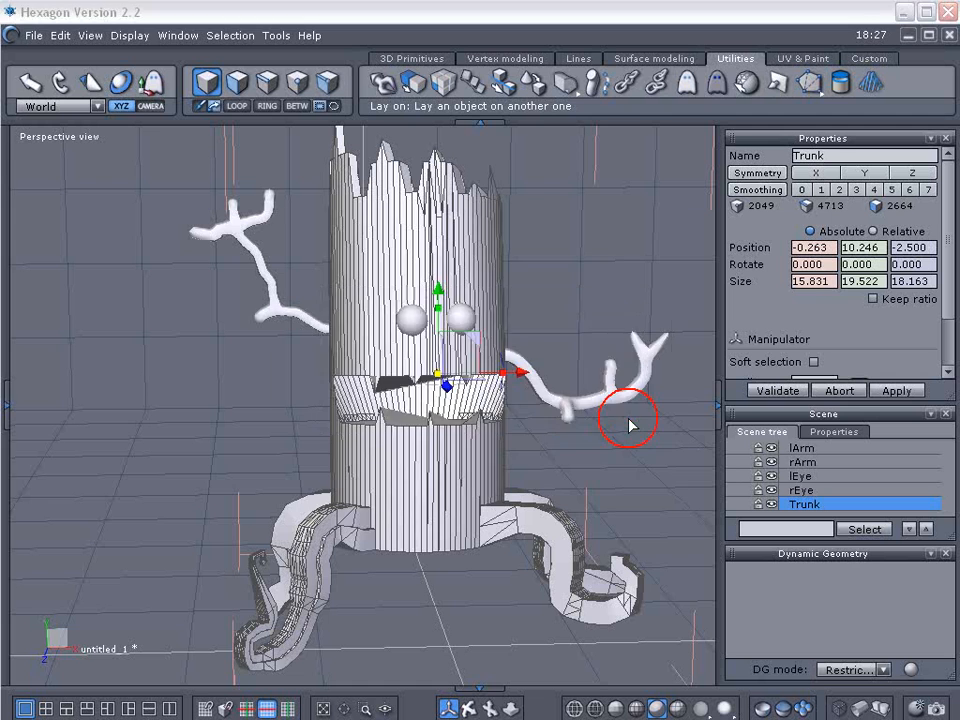
left_click(632, 493)
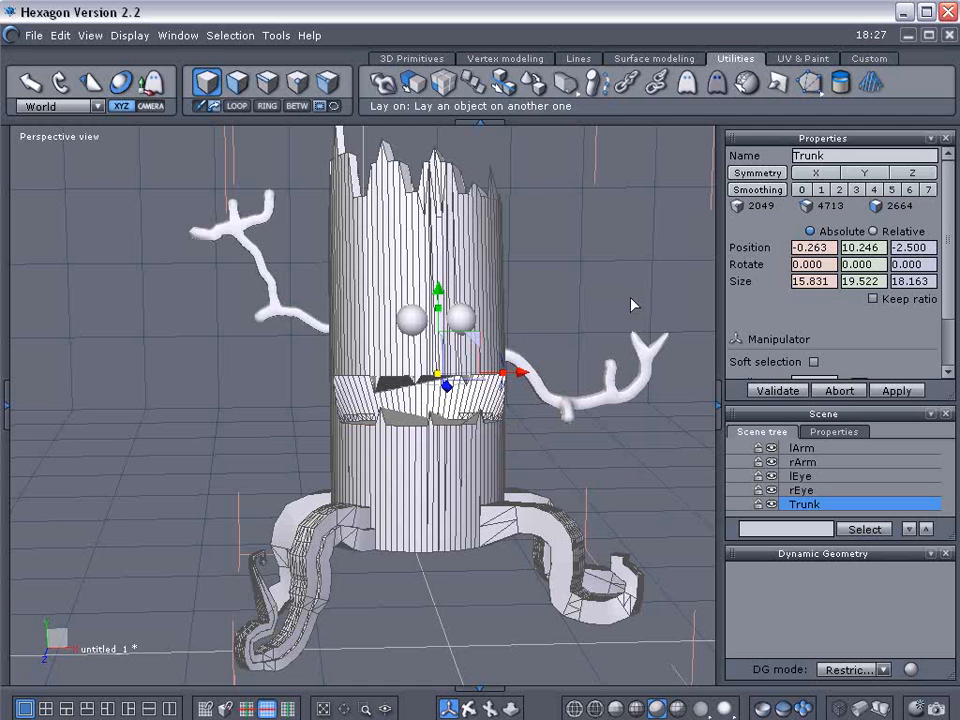
- Switch to Vue 6 xStream and import treeman.obj from the tree folder, centered and automatically resized
left_click(906, 13)
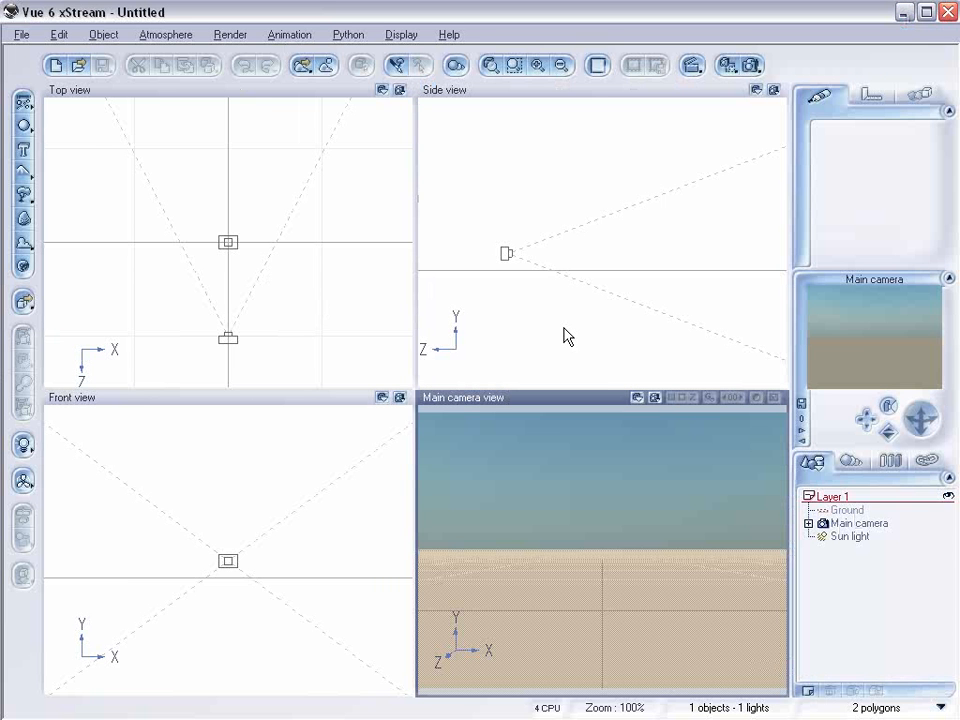
left_click(20, 35)
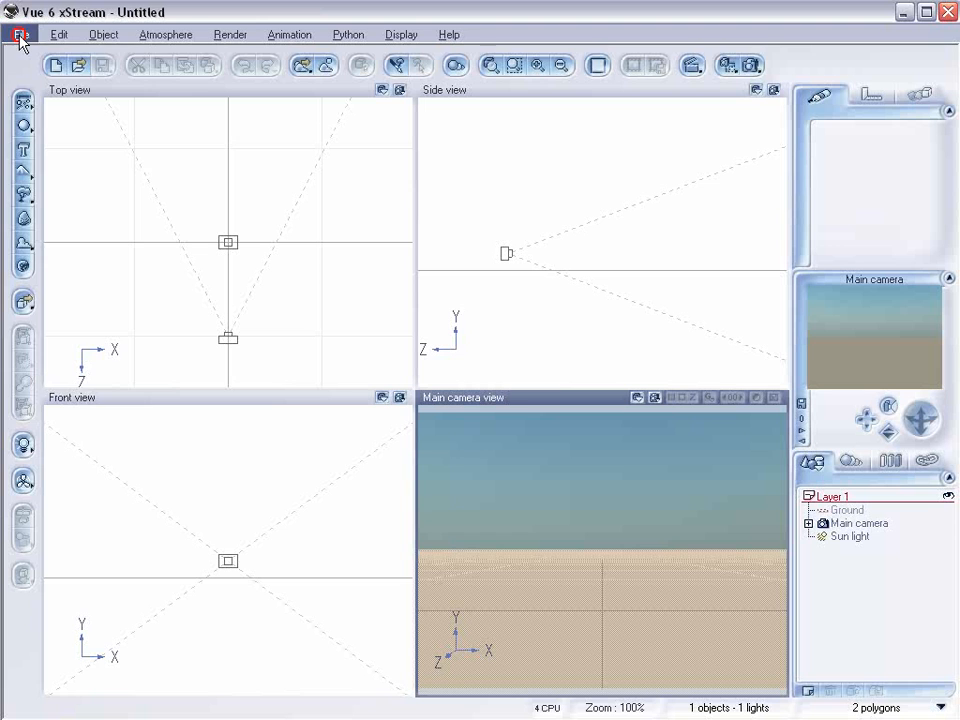
left_click(64, 268)
left_click(140, 118)
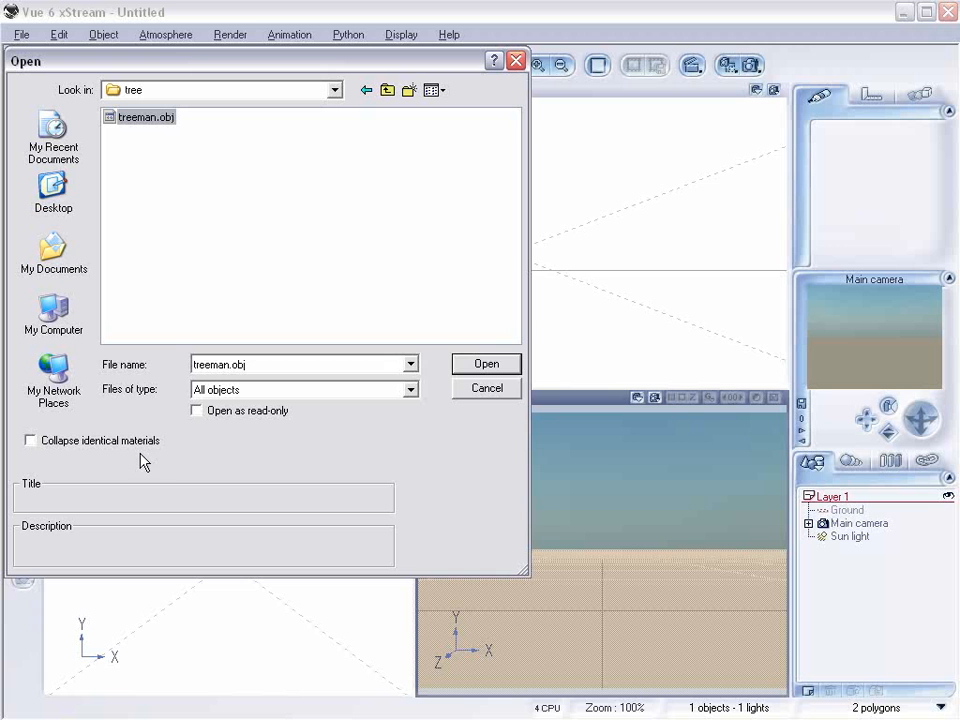
left_click(485, 364)
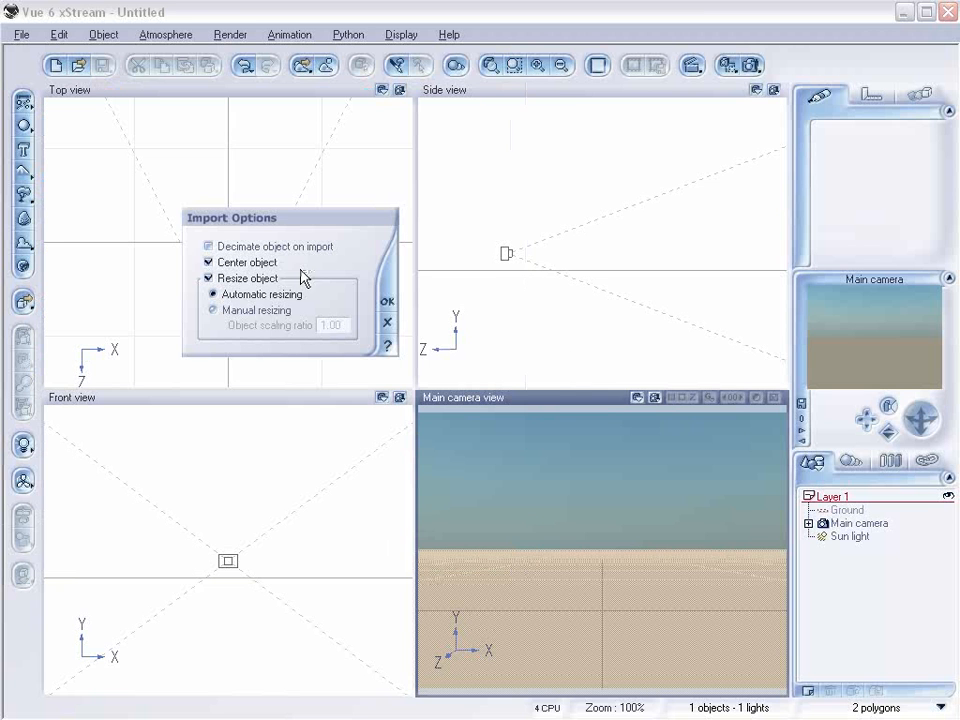
left_click(388, 303)
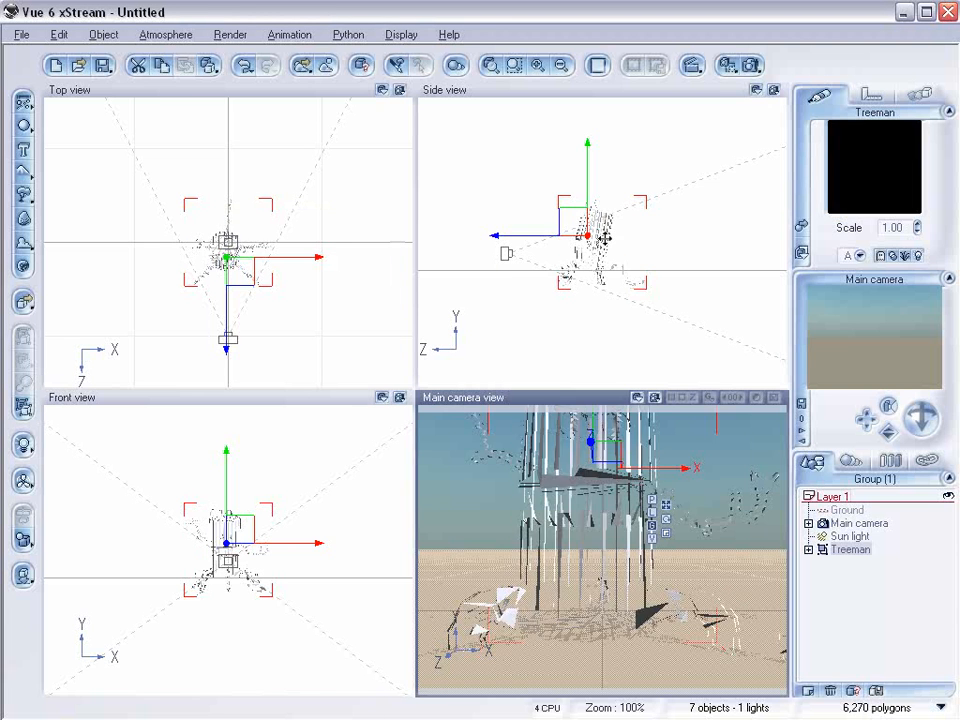
- Move the Treeman group farther away from the main camera and drop it onto the ground
left_click(598, 196)
left_click_drag(598, 196, 690, 184)
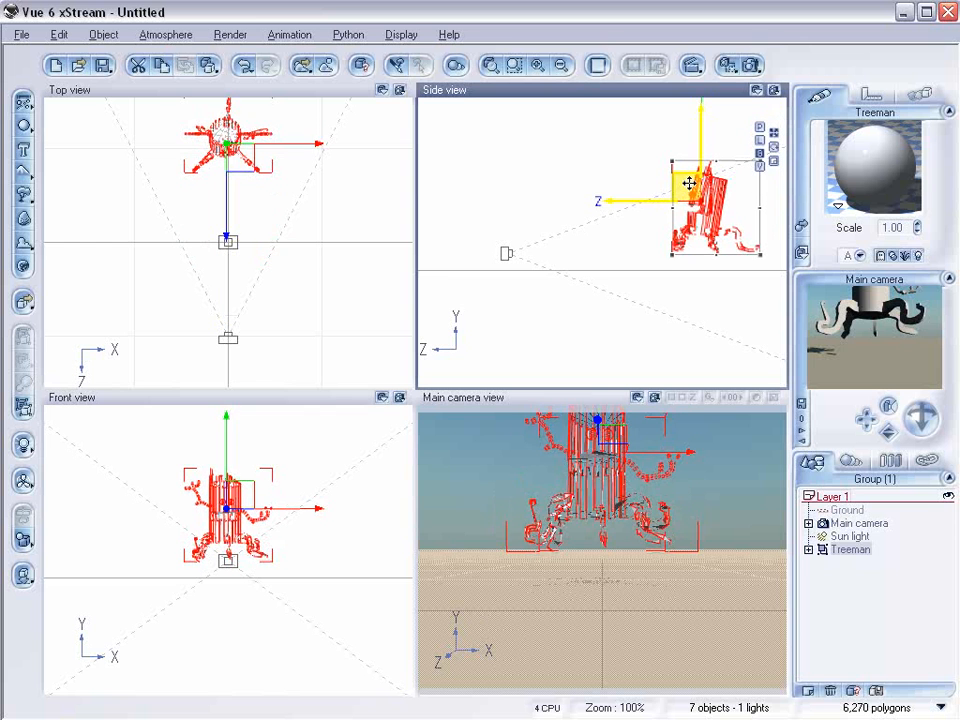
left_click(22, 573)
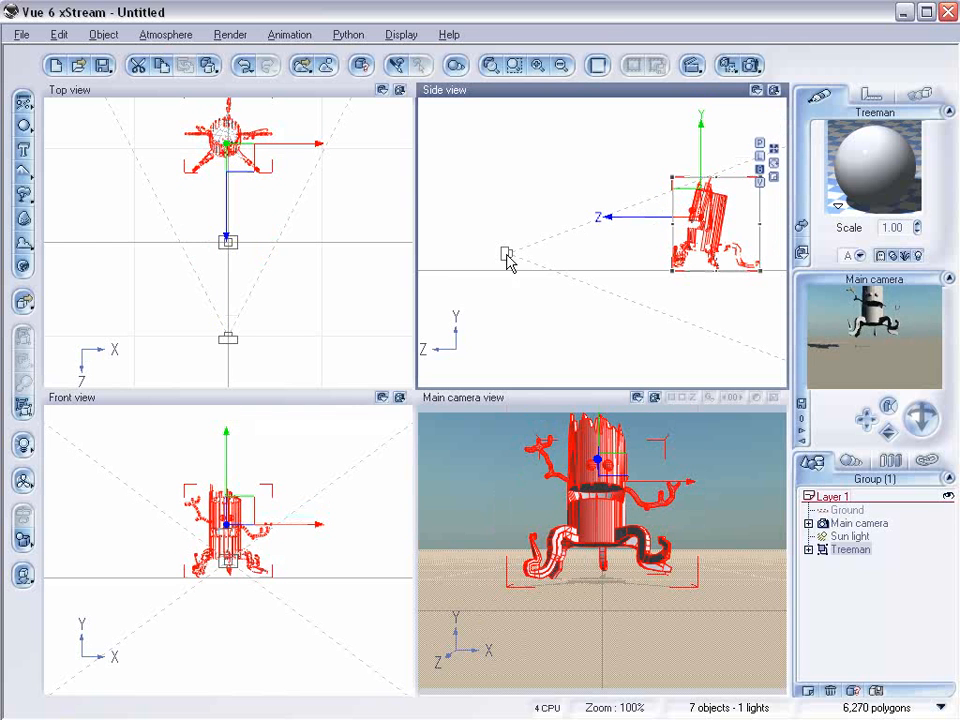
- Raise the main camera and bring it closer to frame the whole tree character, and render the camera view
left_click_drag(475, 196, 598, 322)
left_click_drag(503, 237, 515, 203)
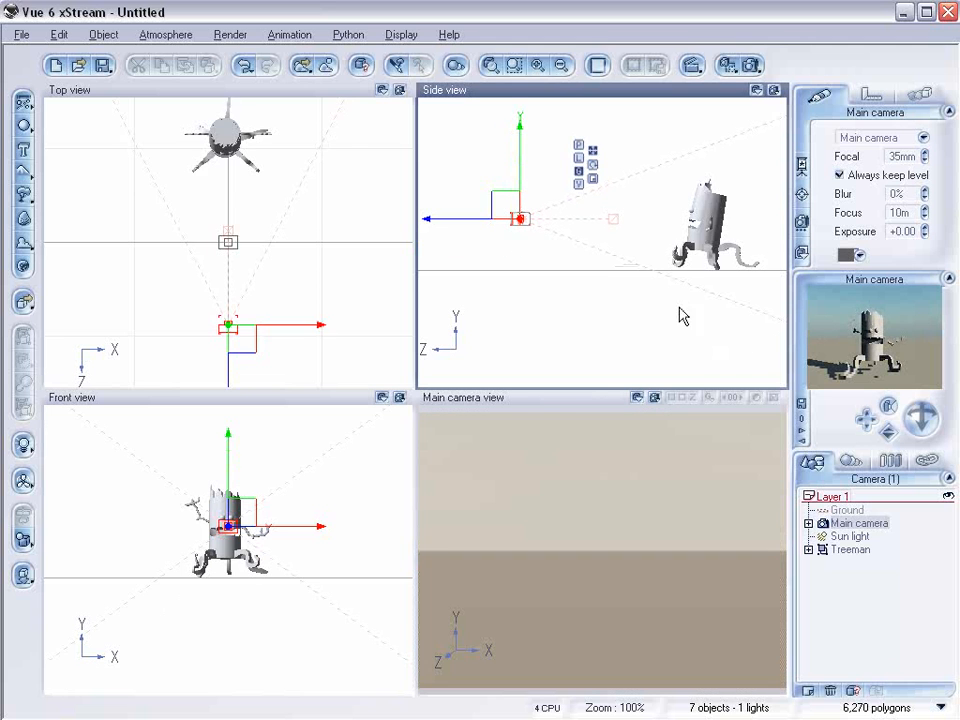
right_click_drag(703, 275, 649, 274)
left_click_drag(460, 212, 487, 231)
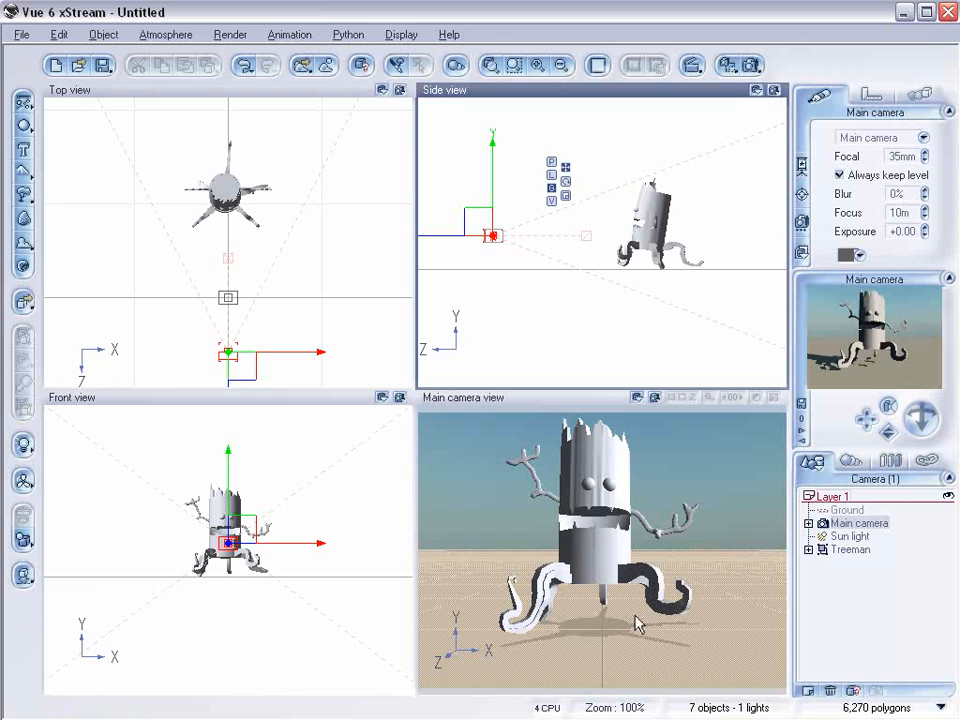
left_click(752, 65)
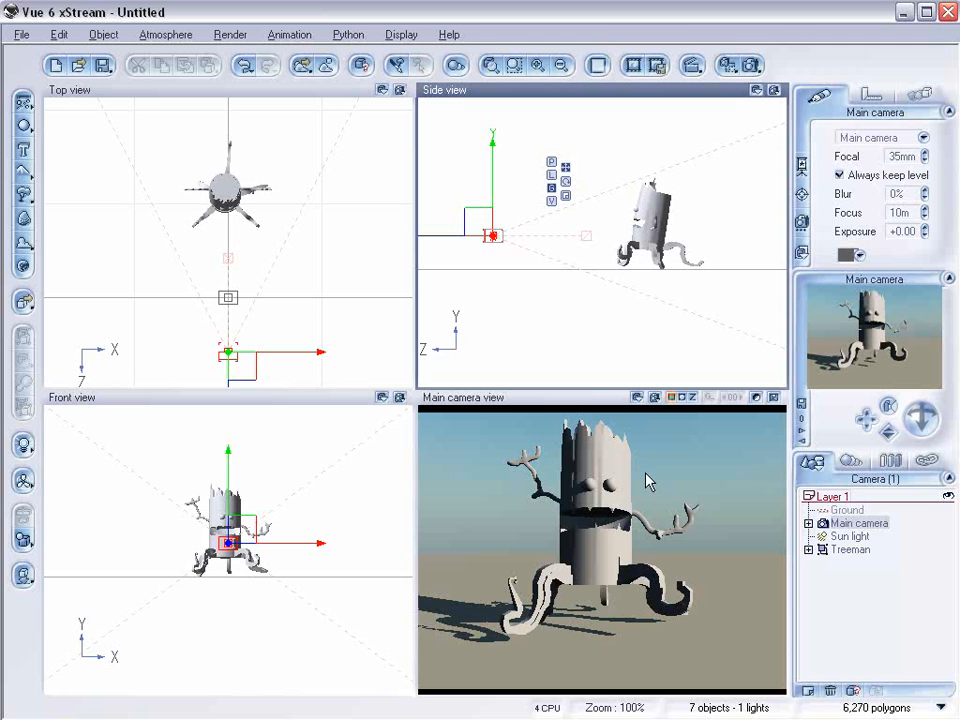
- Try a close-up camera position on the face, and pull the main camera back until the full character fits the frame
left_click_drag(495, 228, 563, 220)
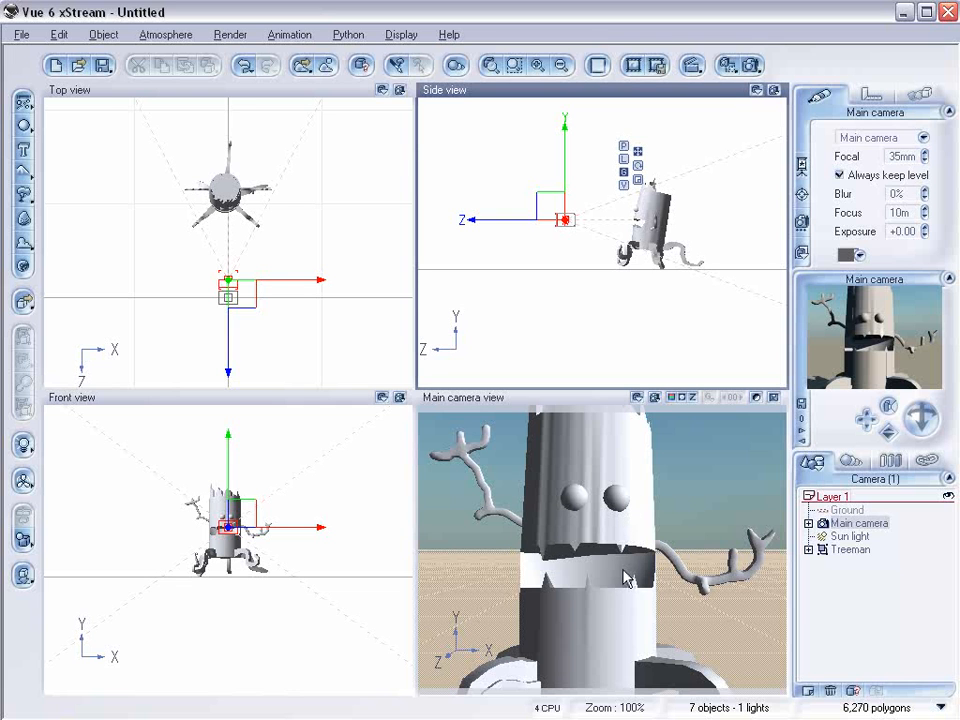
scroll(639, 246, "down", 3)
mouse_move(561, 225)
left_mouse_down()
mouse_move(503, 214)
mouse_move(514, 223)
left_mouse_up()
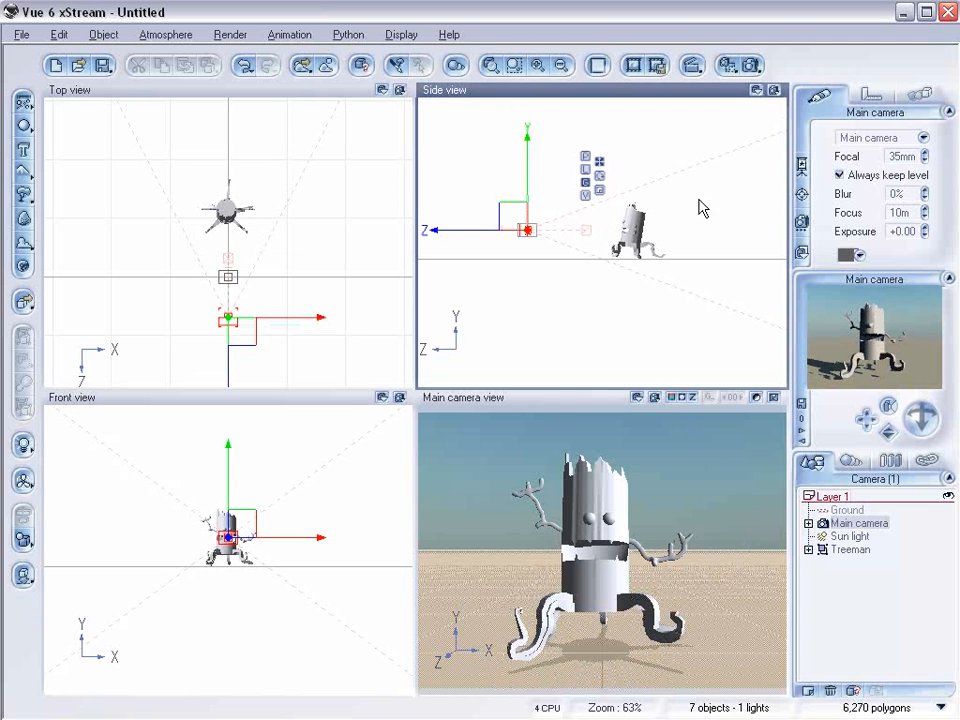
left_click_drag(505, 212, 516, 215)
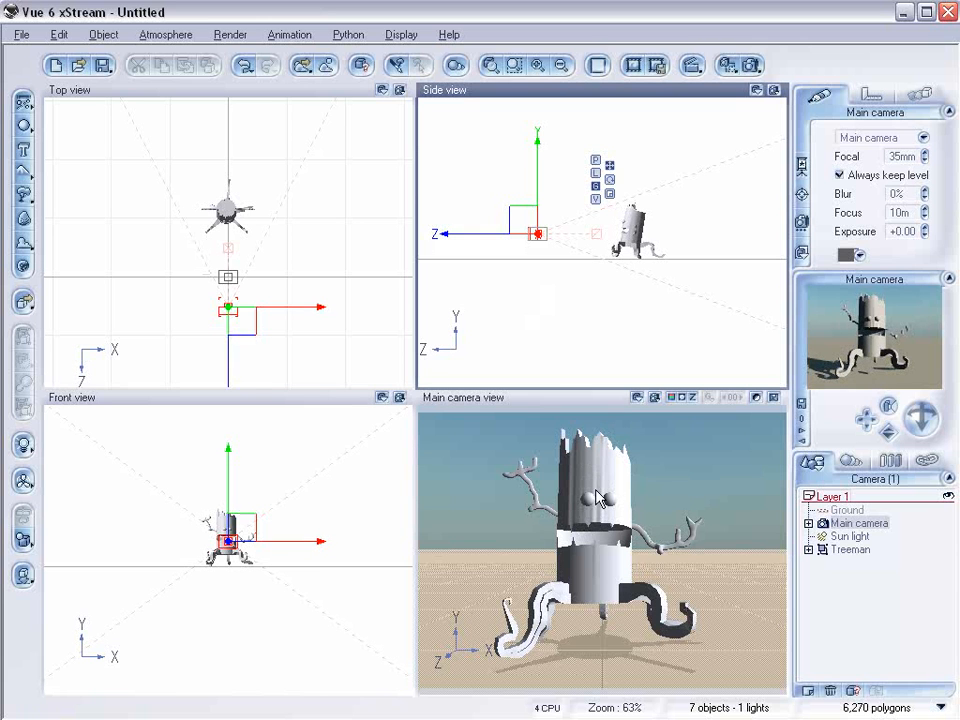
- Expand the Treeman group and check its separate arm and eye objects by selecting each one
left_click(860, 550)
left_click(808, 549)
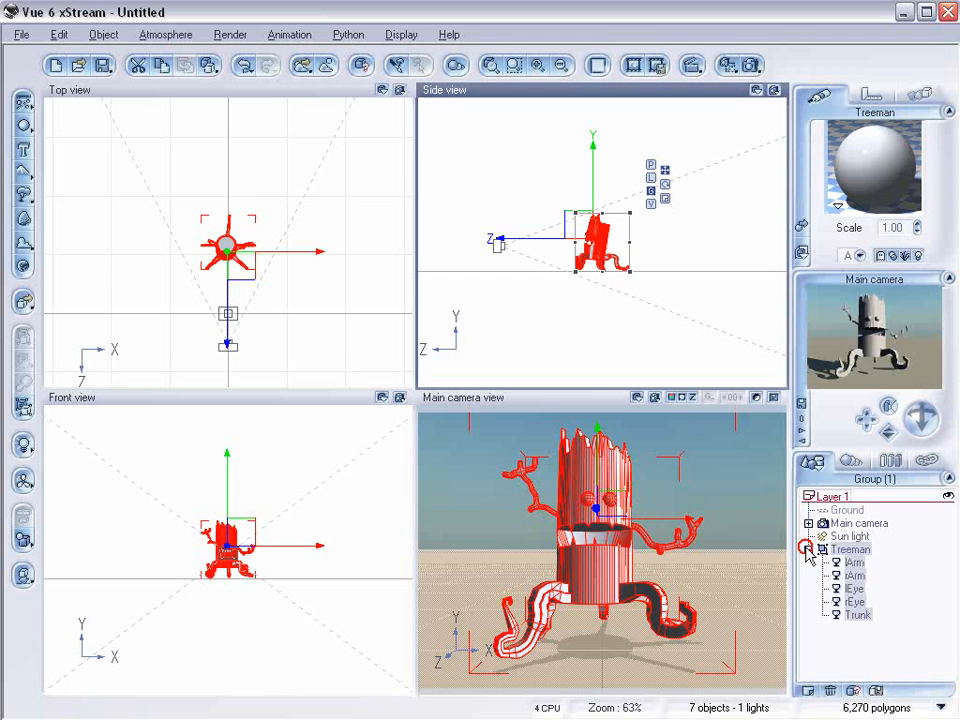
left_click(853, 563)
left_click(854, 576)
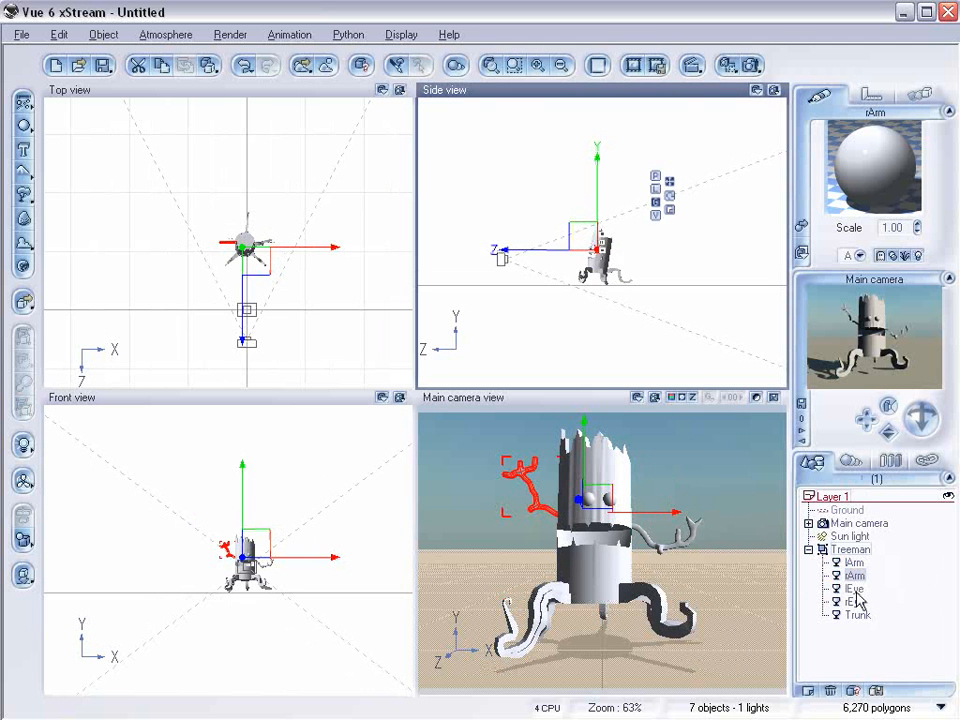
left_click(856, 590)
left_click(857, 602)
- Apply the Oak Bark material from the Geekatplay Wood collection to the Trunk object
left_click(858, 615)
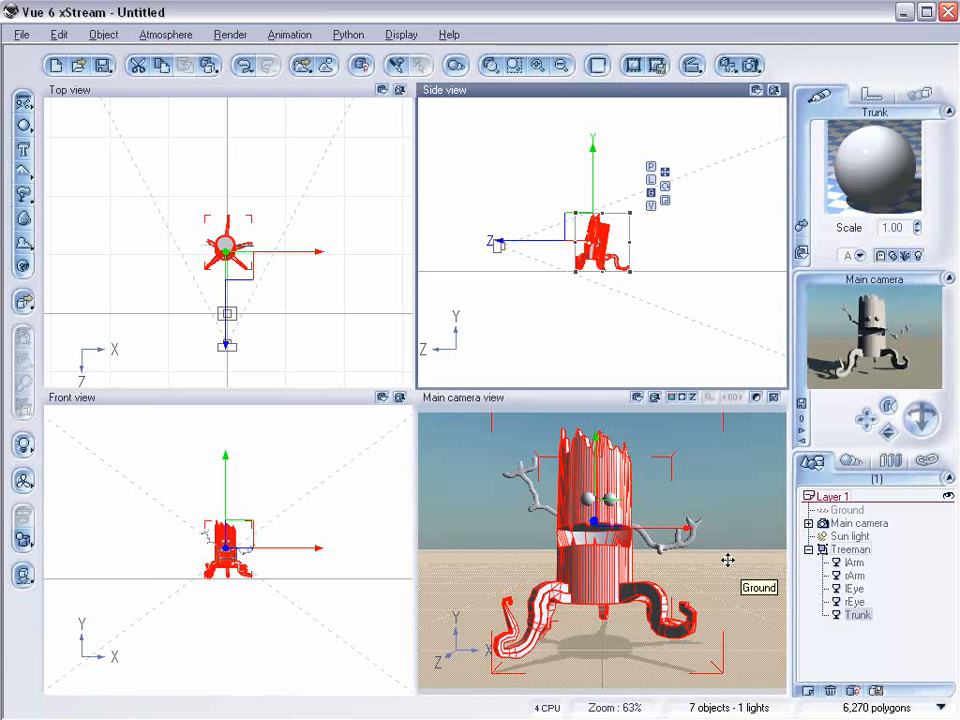
left_click(802, 227)
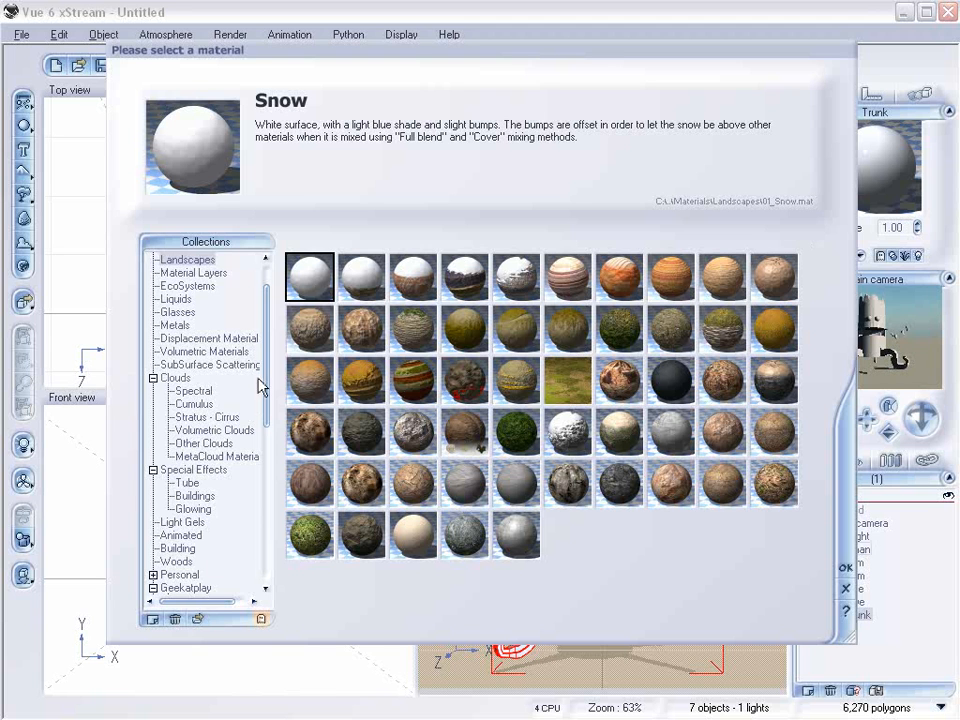
left_click_drag(266, 364, 272, 465)
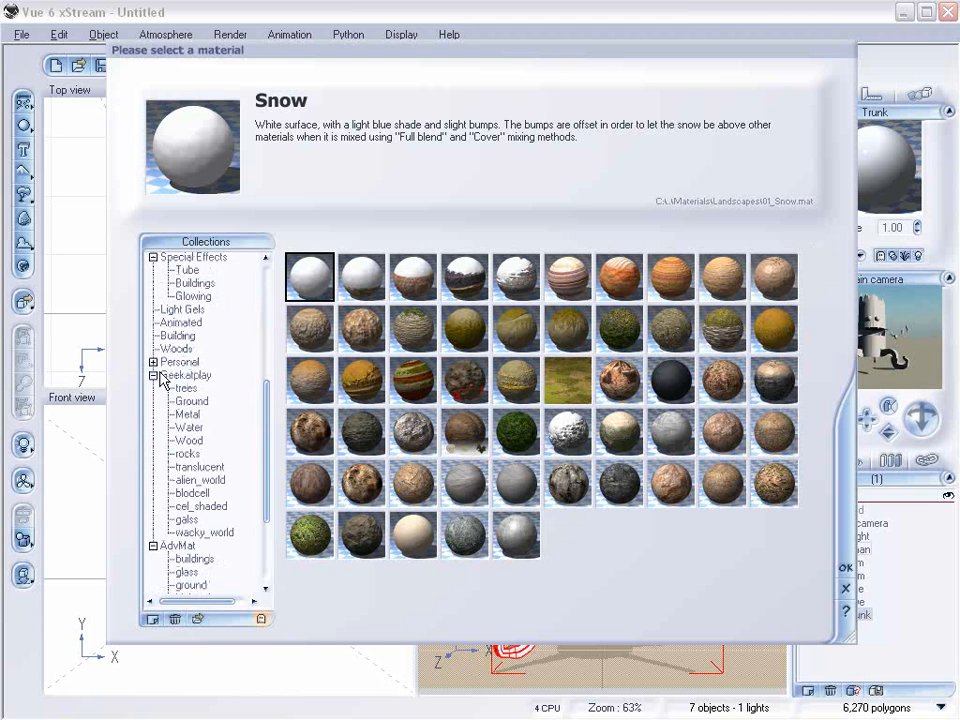
left_click(189, 441)
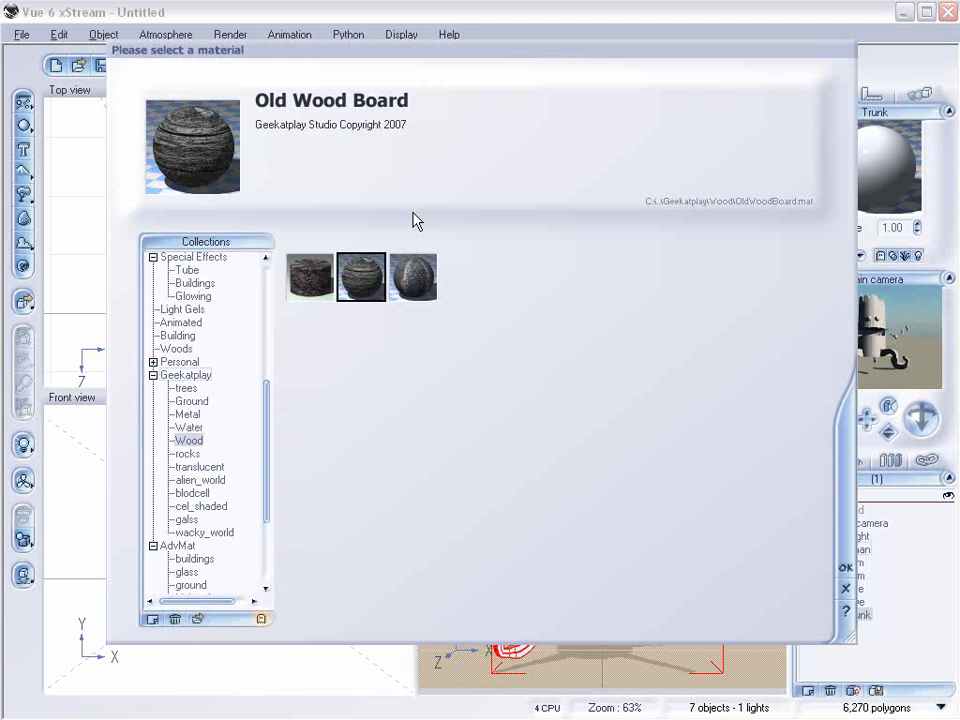
left_click(310, 274)
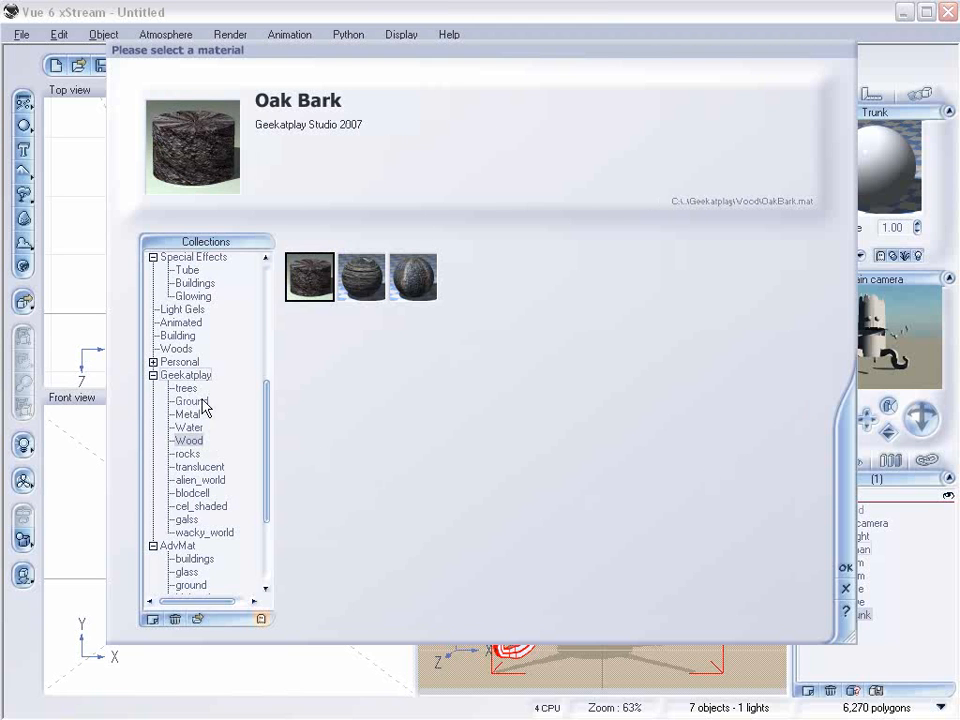
left_click(845, 568)
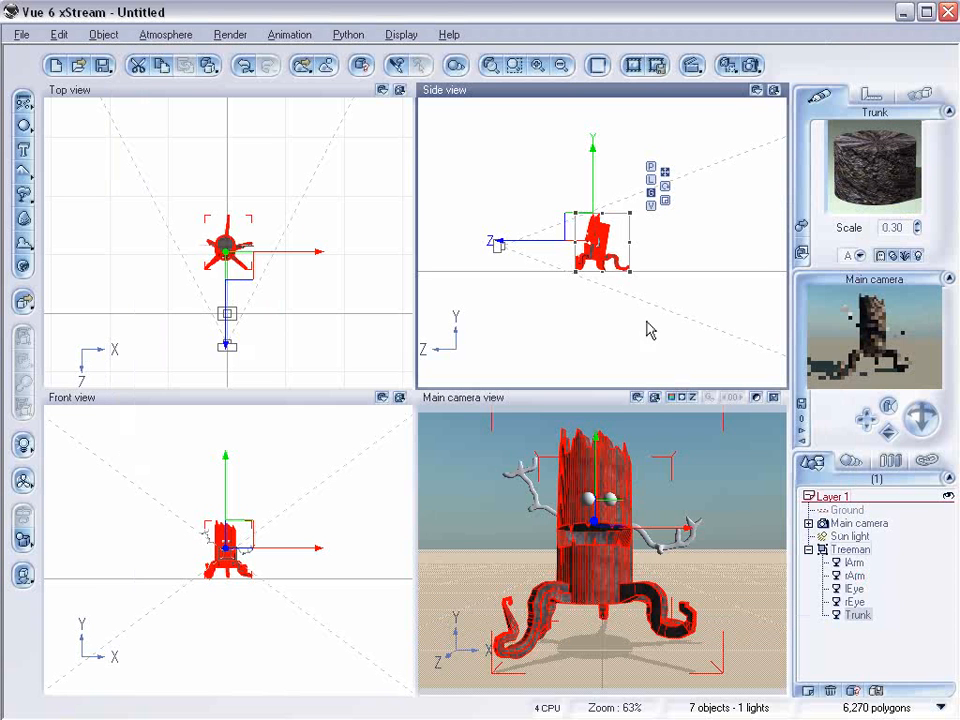
- Set the scale of the Trunk's Oak Bark material to 1.00 in the material editor
double_click(890, 177)
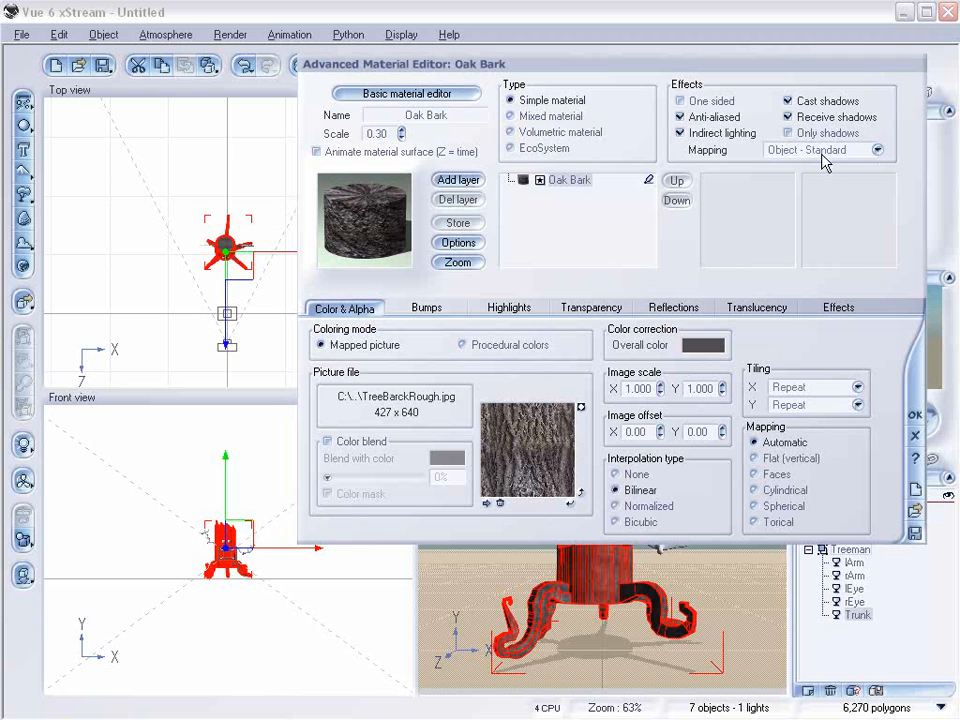
left_click(401, 131)
left_click(915, 413)
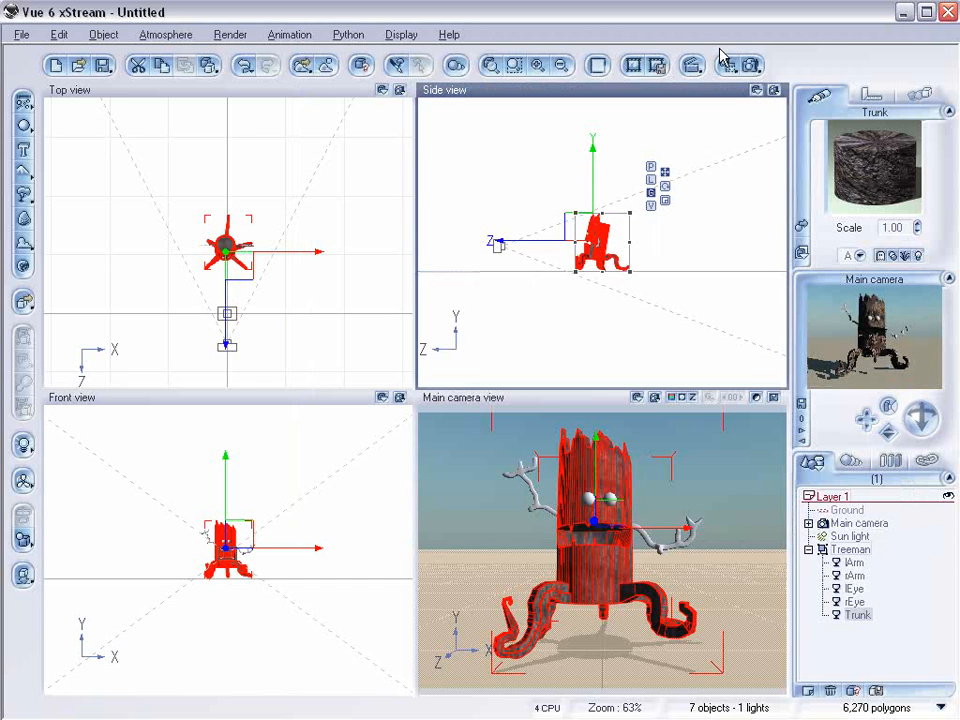
- Render a preview in the main camera view, and move the main camera in close to the character's face
left_click(751, 65)
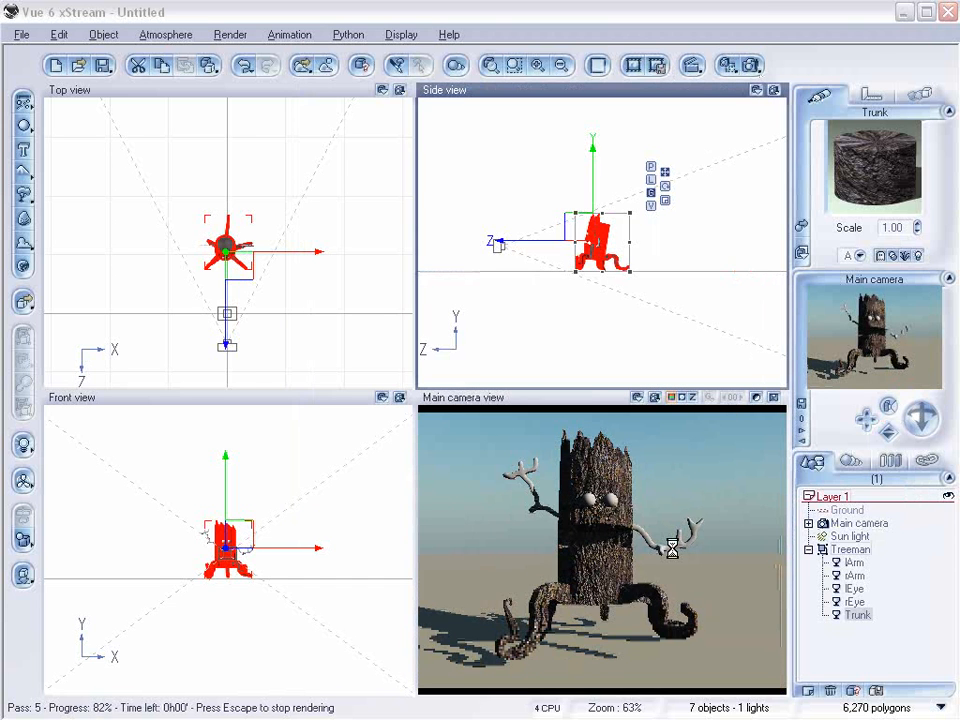
left_click(636, 561)
left_click(507, 276)
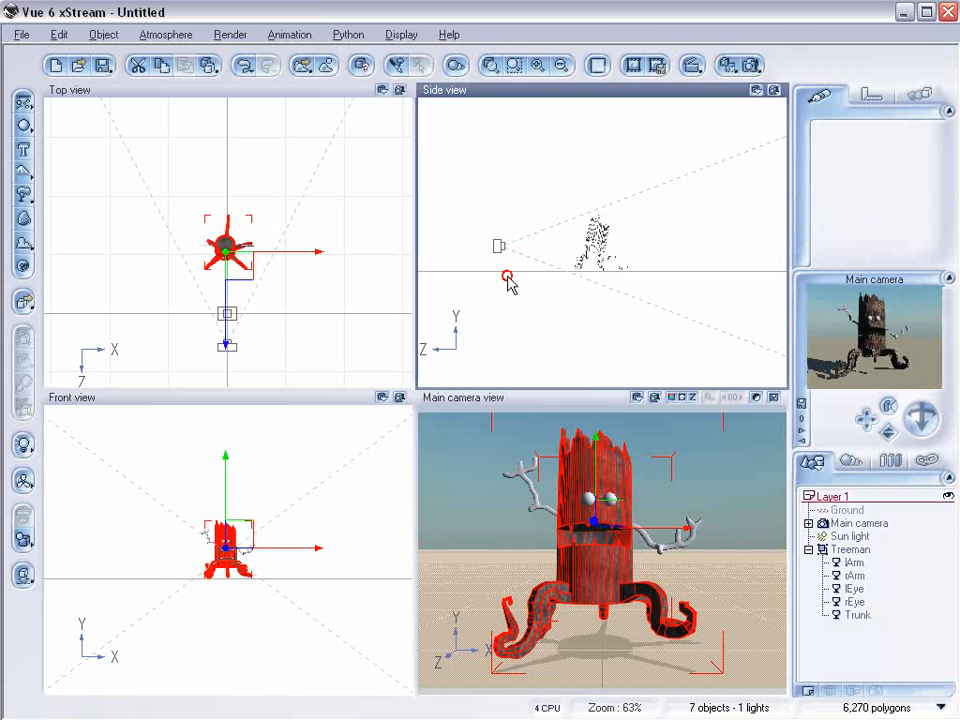
left_click(498, 245)
left_click_drag(499, 231, 553, 217)
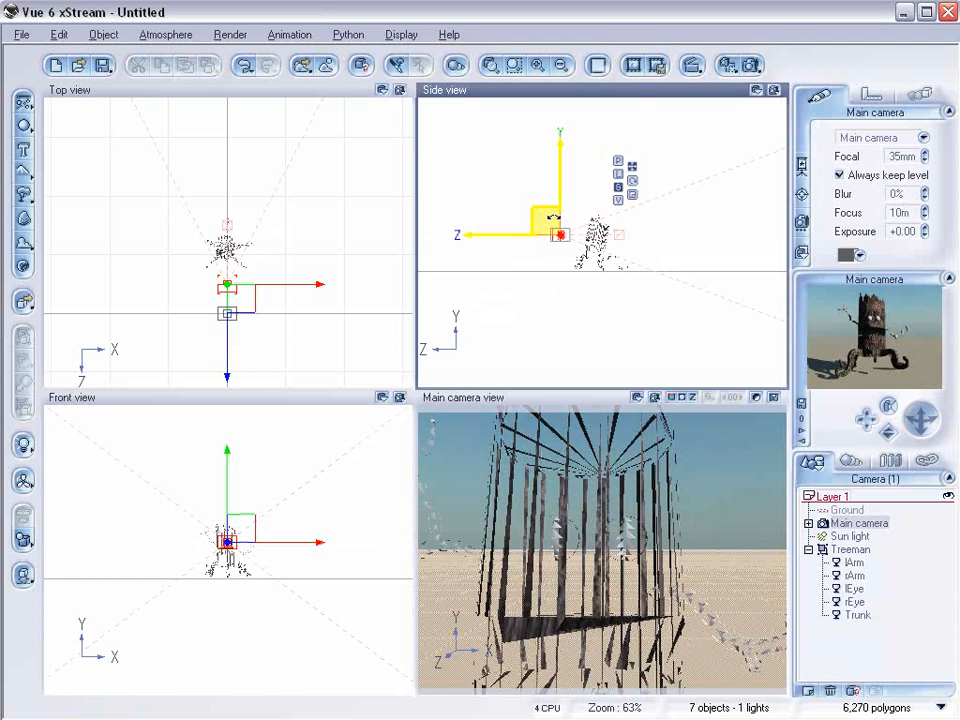
- Move the sun light toward negative X and positive Z, and render a preview of the new lighting
left_click(850, 536)
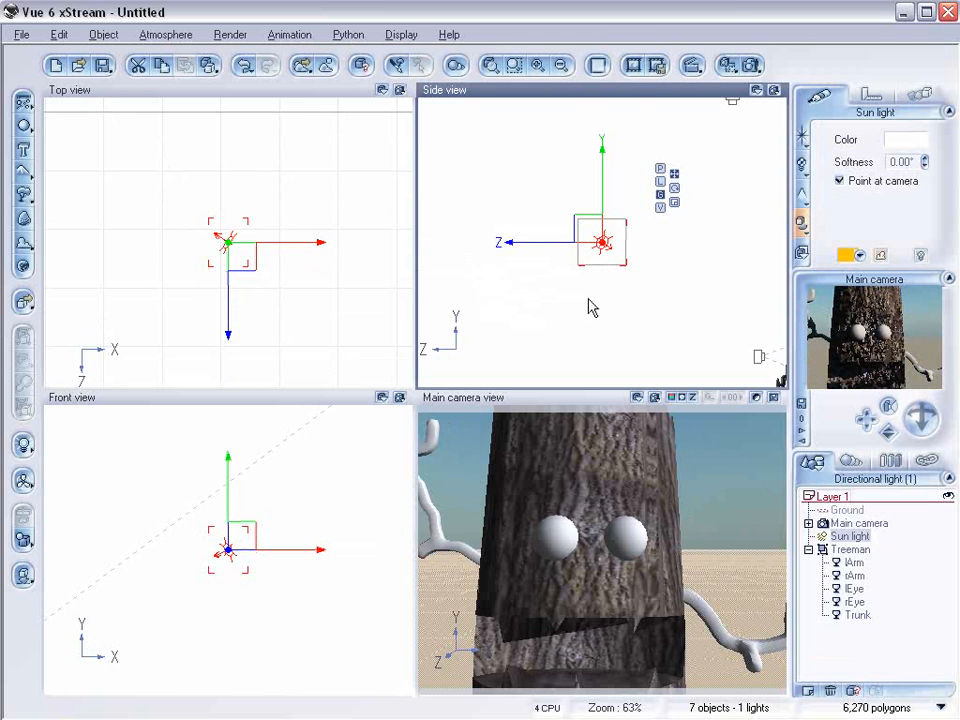
left_click_drag(268, 280, 250, 312)
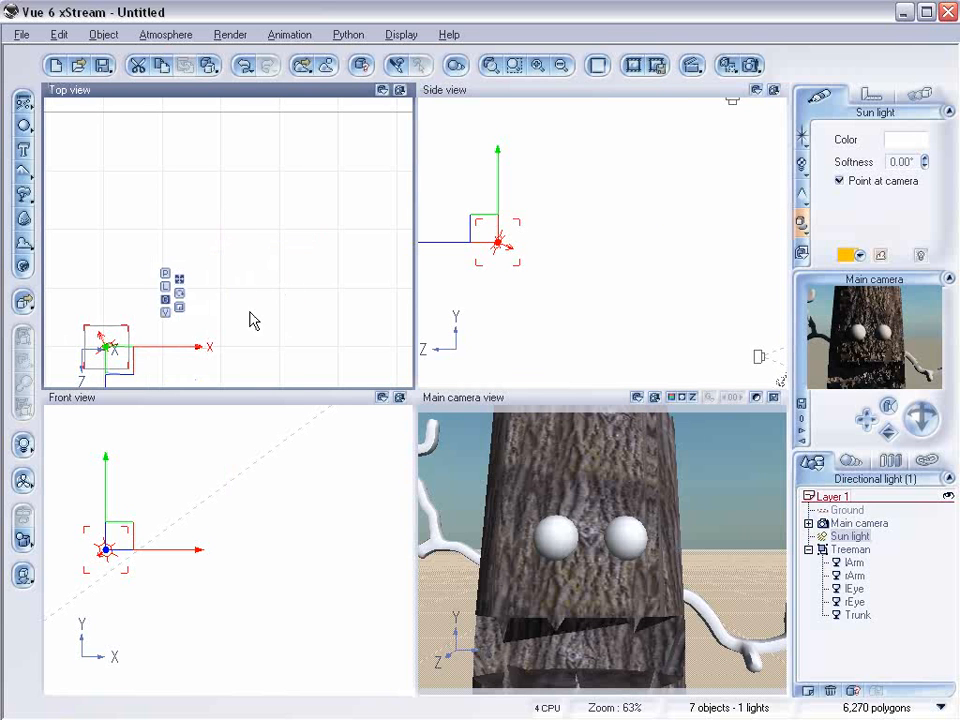
left_click(751, 65)
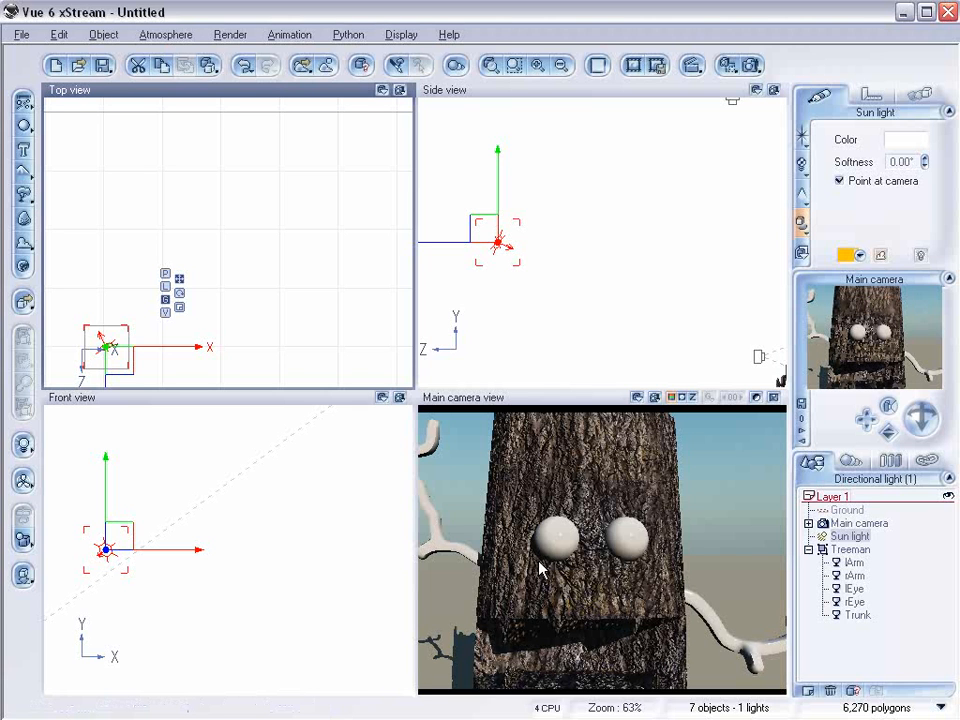
- Apply the Oak Bark material from the Geekatplay Wood collection to the rArm and lArm objects together
right_click_drag(551, 248, 388, 94)
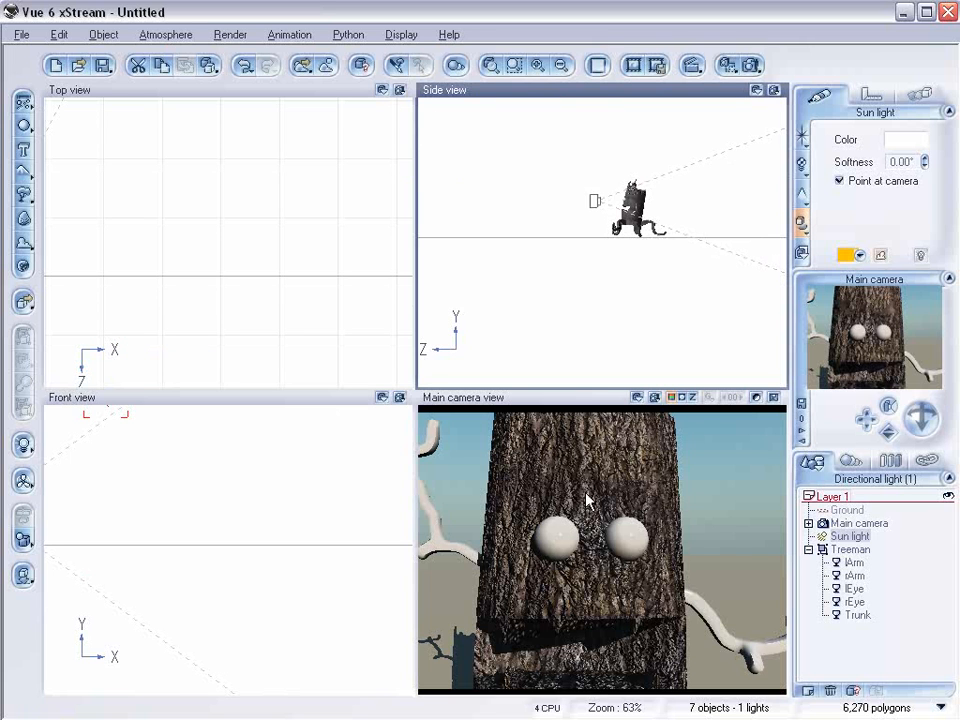
left_click(857, 576)
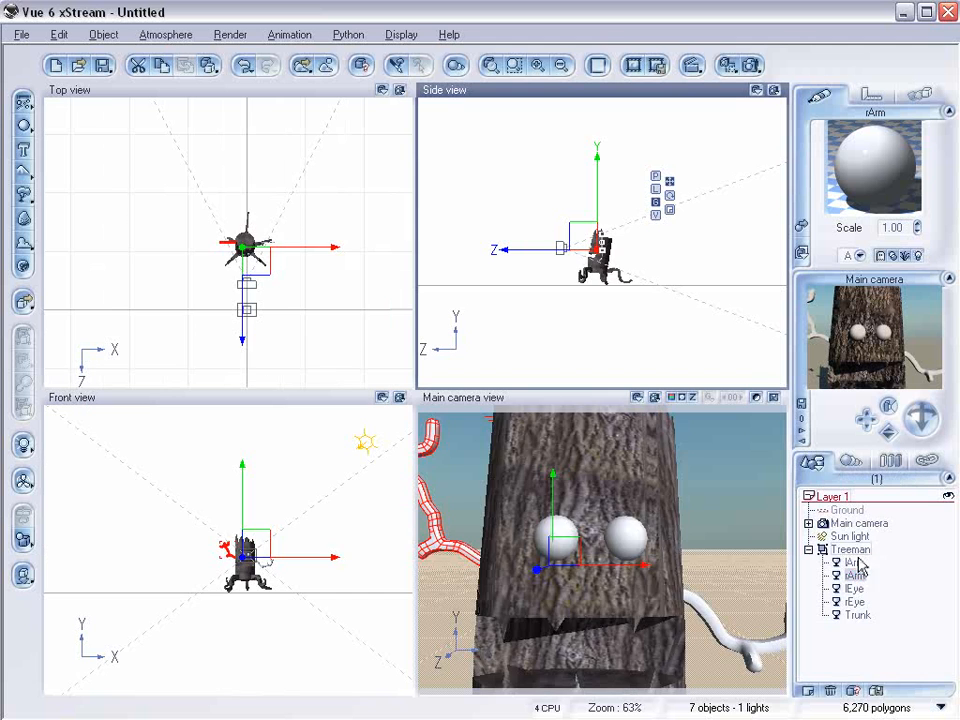
left_click(854, 563, "shift")
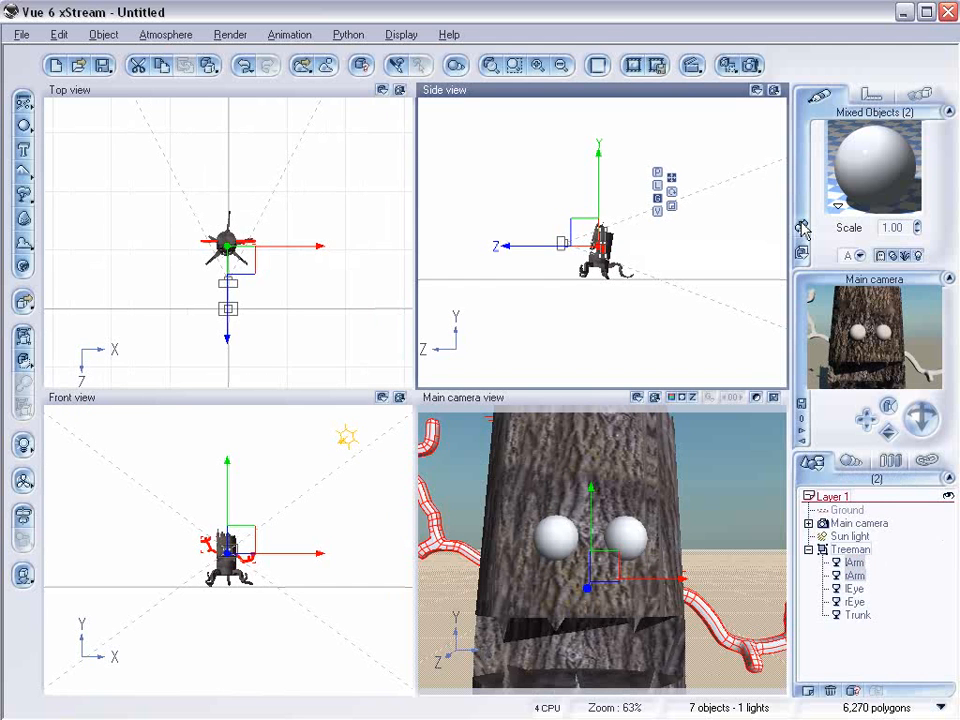
left_click(803, 228)
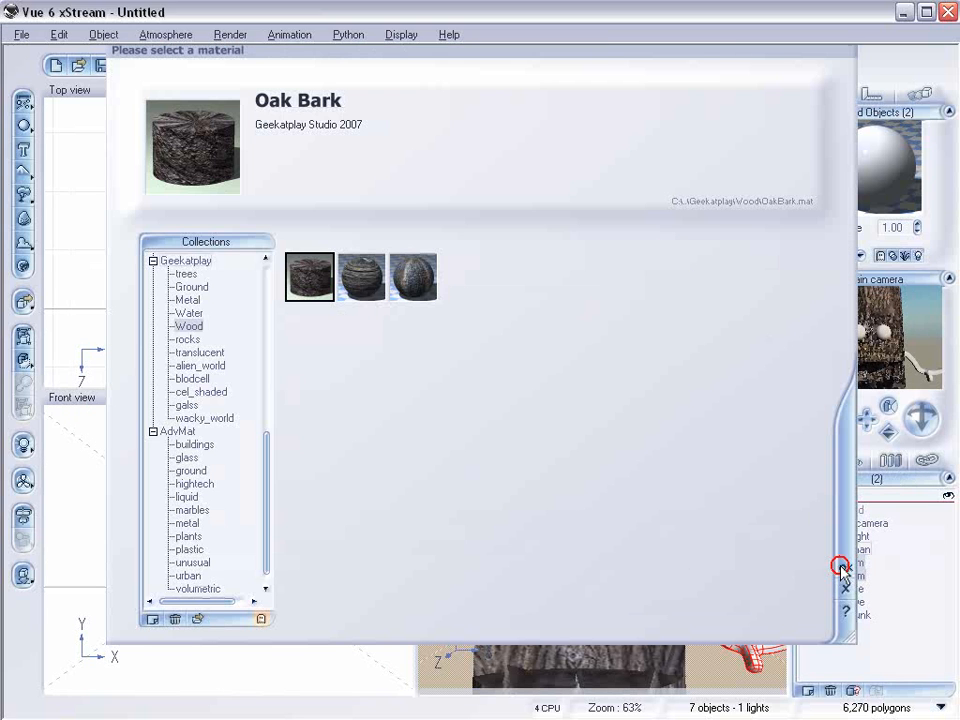
left_click(840, 567)
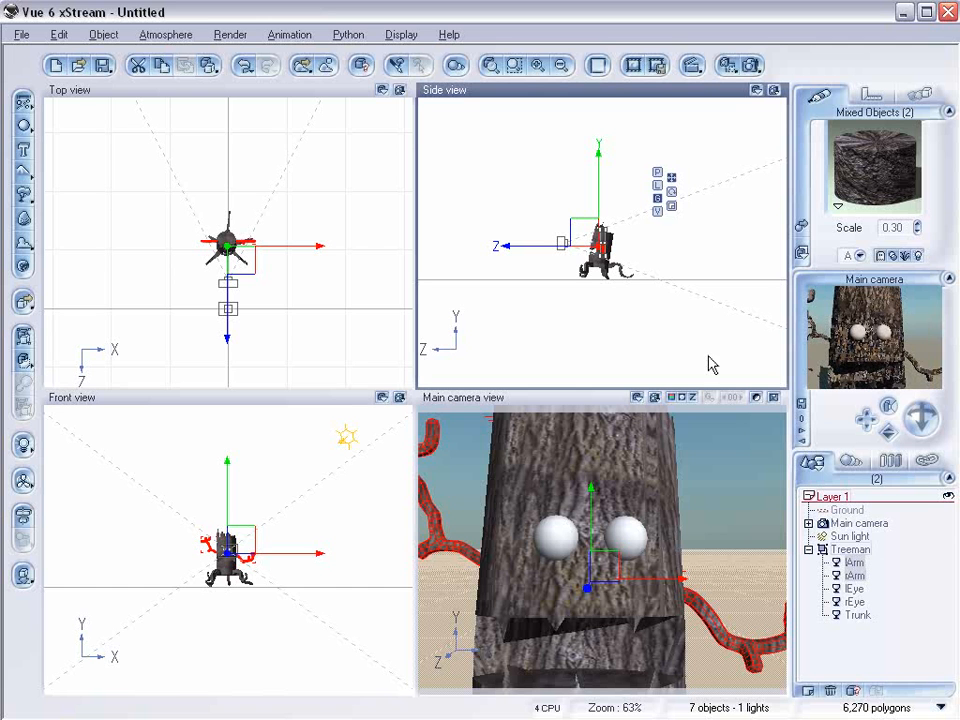
- Set the scale of the arms' Oak Bark material to 0.09 and render a preview of the result
double_click(900, 189)
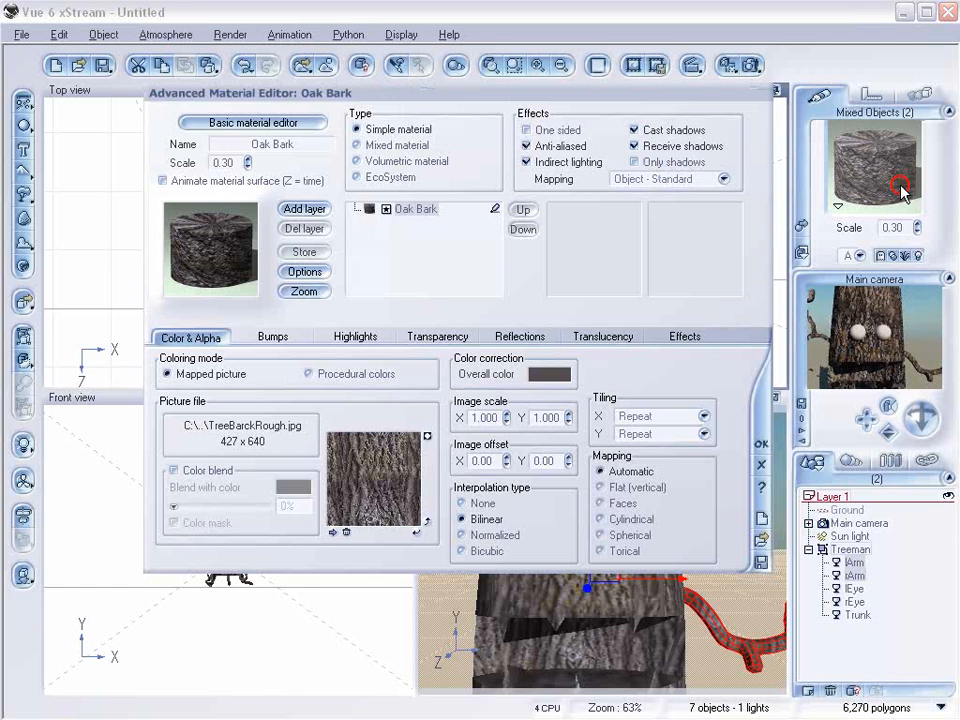
left_click(247, 166)
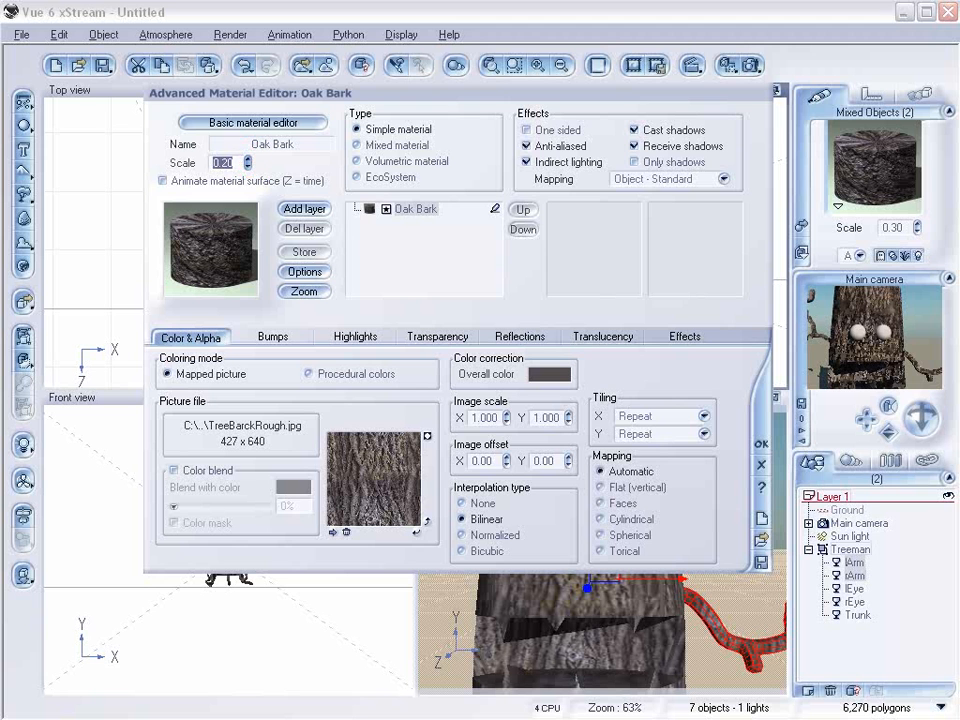
left_click_drag(247, 166, 453, 212)
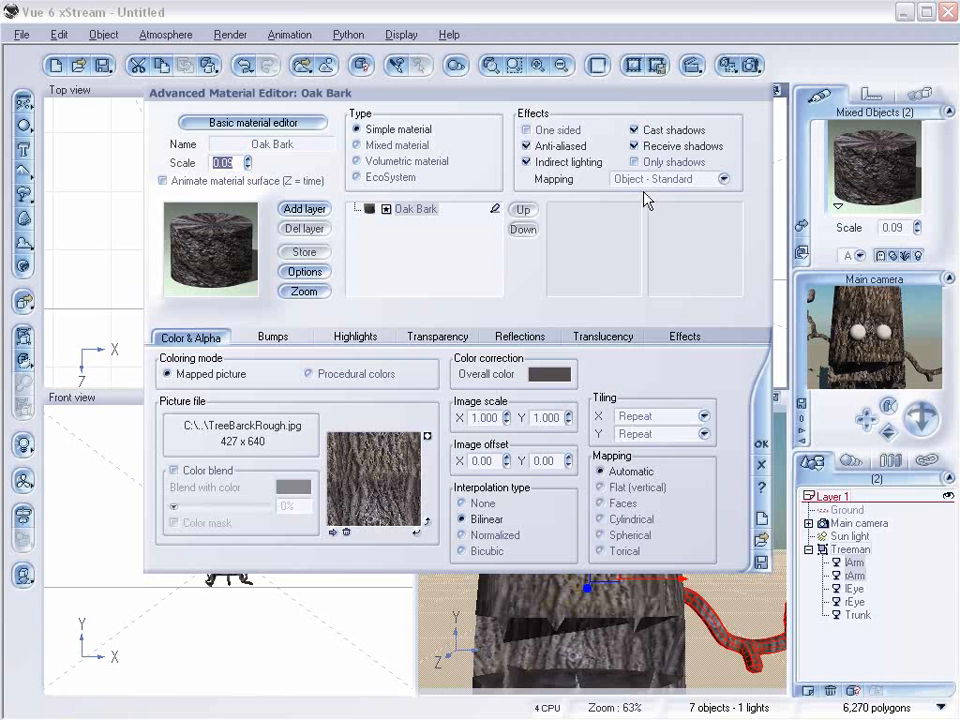
left_click(761, 455)
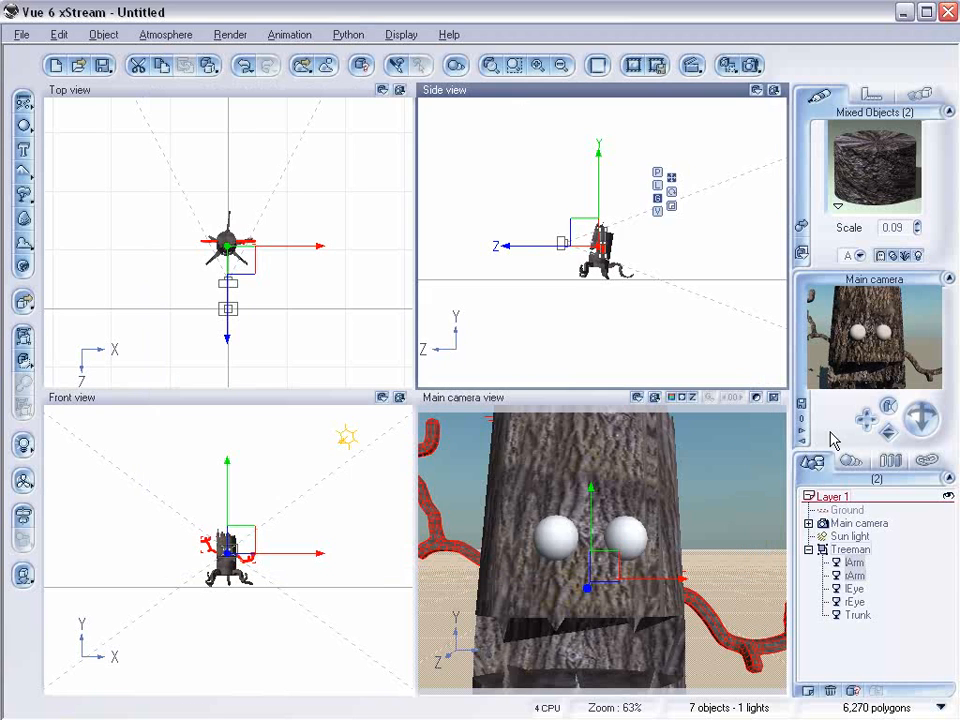
left_click(750, 66)
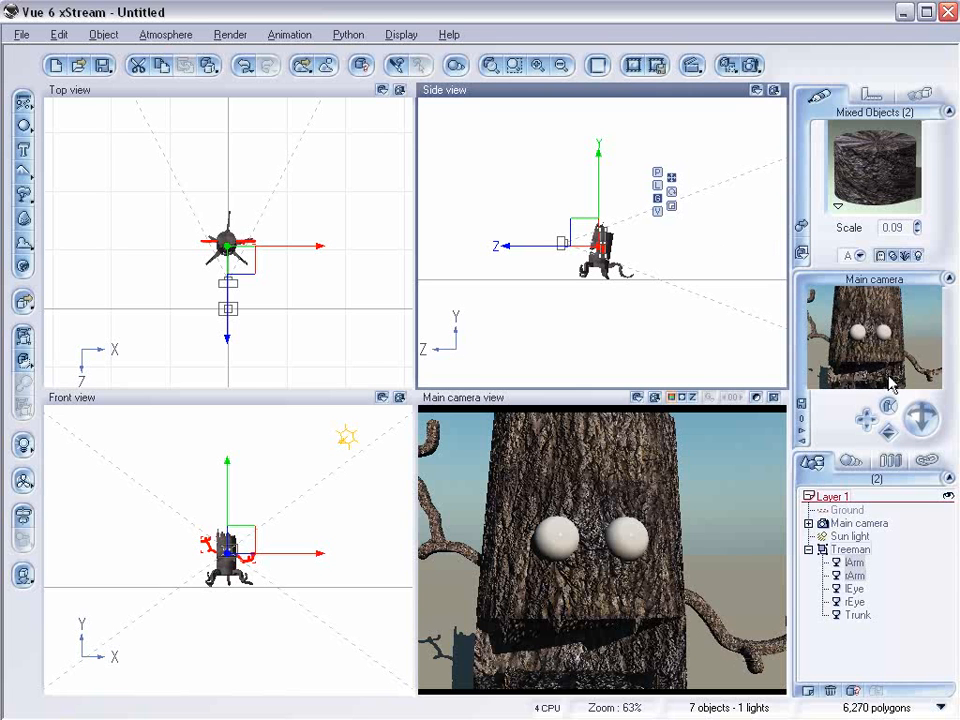
- Open the Trunk's Oak Bark material for editing and change its type to Mixed material
left_click(857, 615)
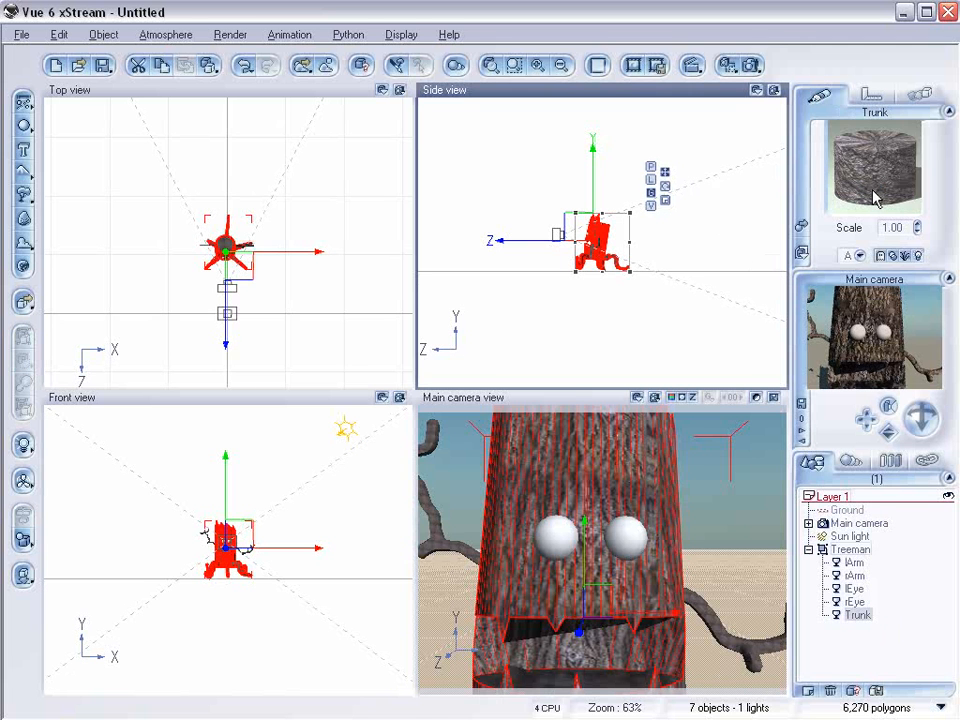
double_click(873, 199)
left_click_drag(544, 96, 561, 131)
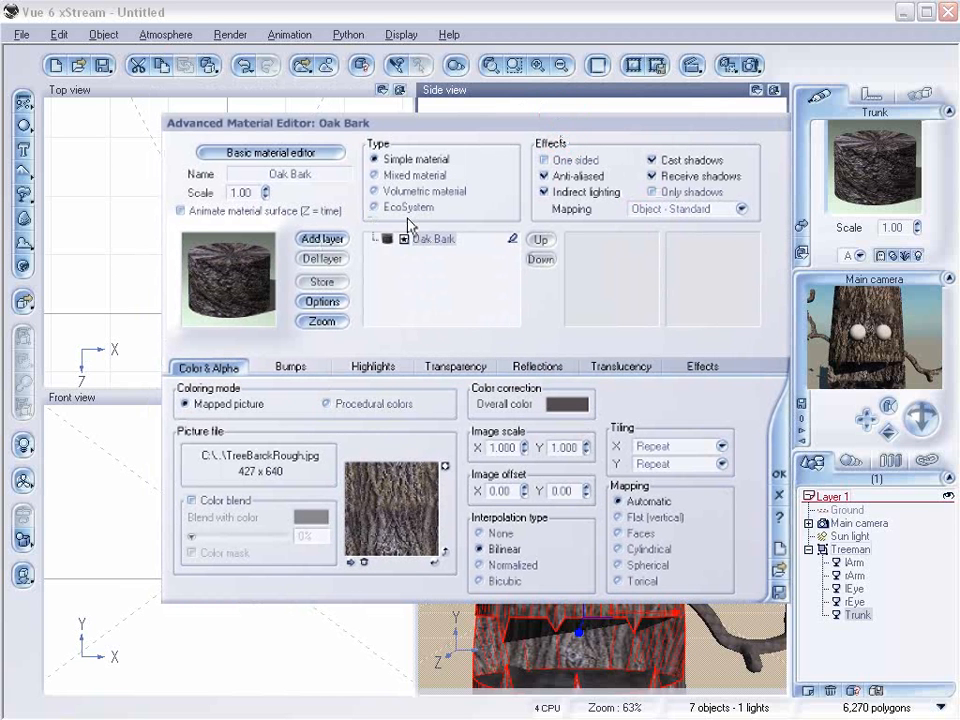
left_click(395, 176)
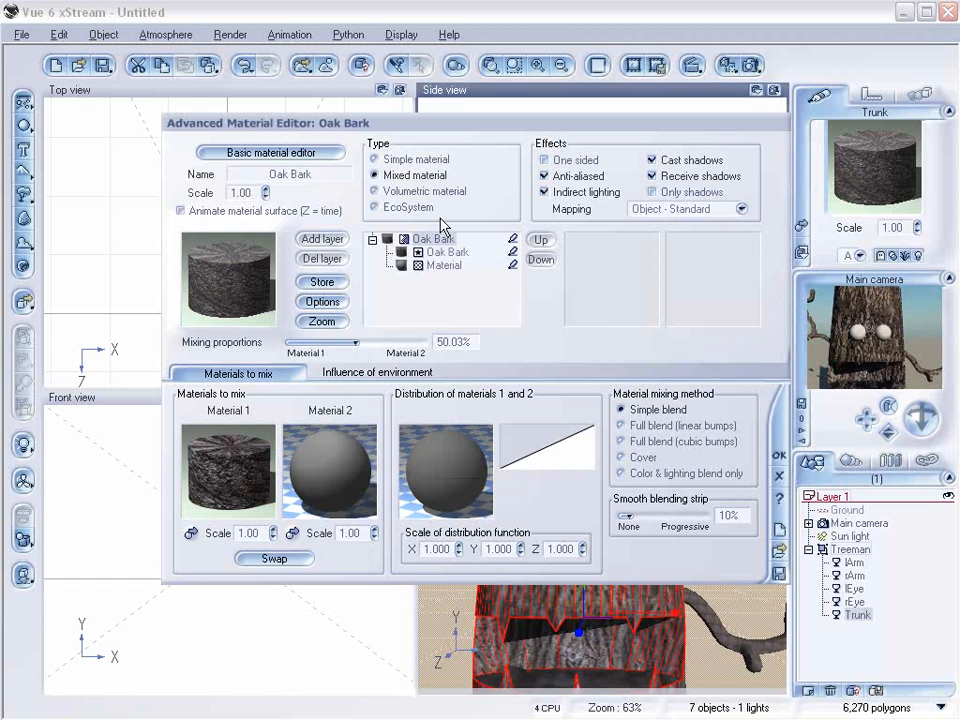
- Load Pine Wood Old from the Geekatplay Wood collection as the second material of the Trunk's mix
left_click(447, 252)
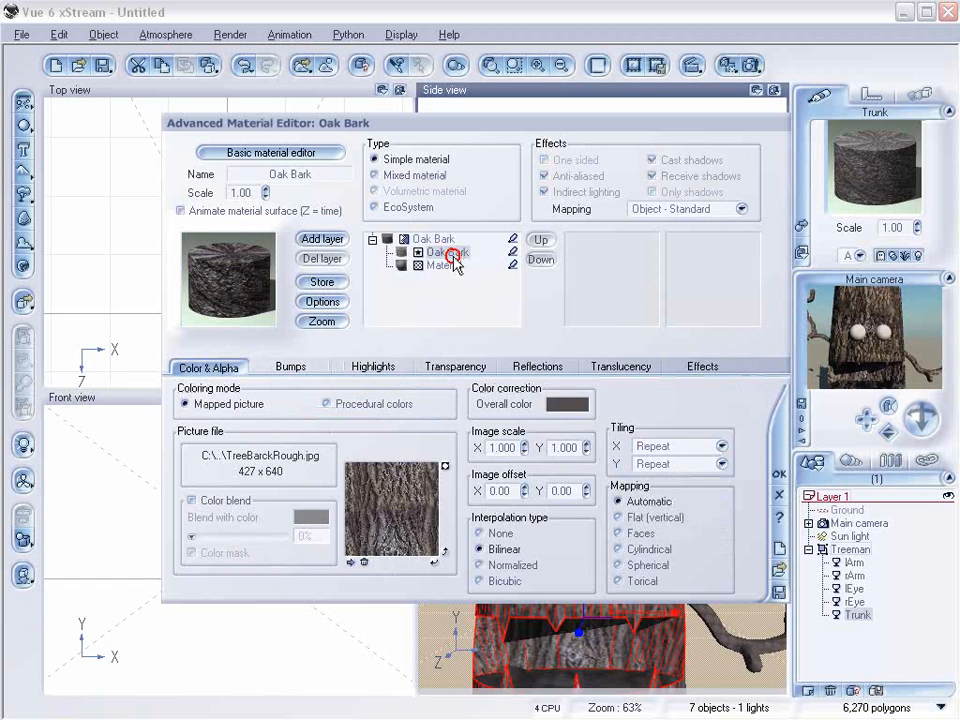
left_click(444, 265)
left_click(230, 256)
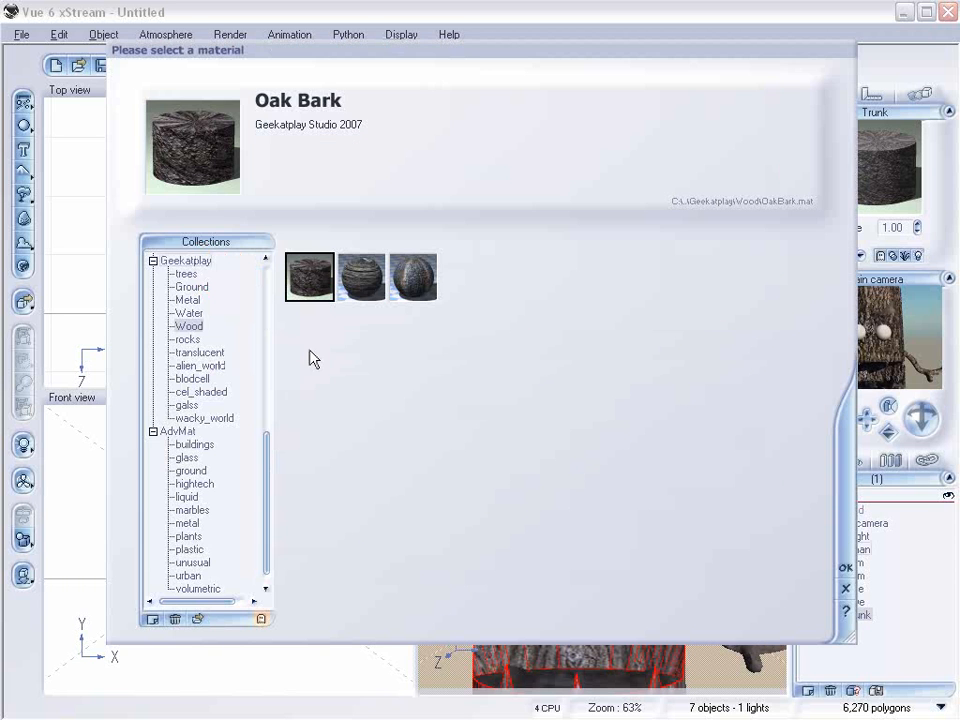
left_click(414, 280)
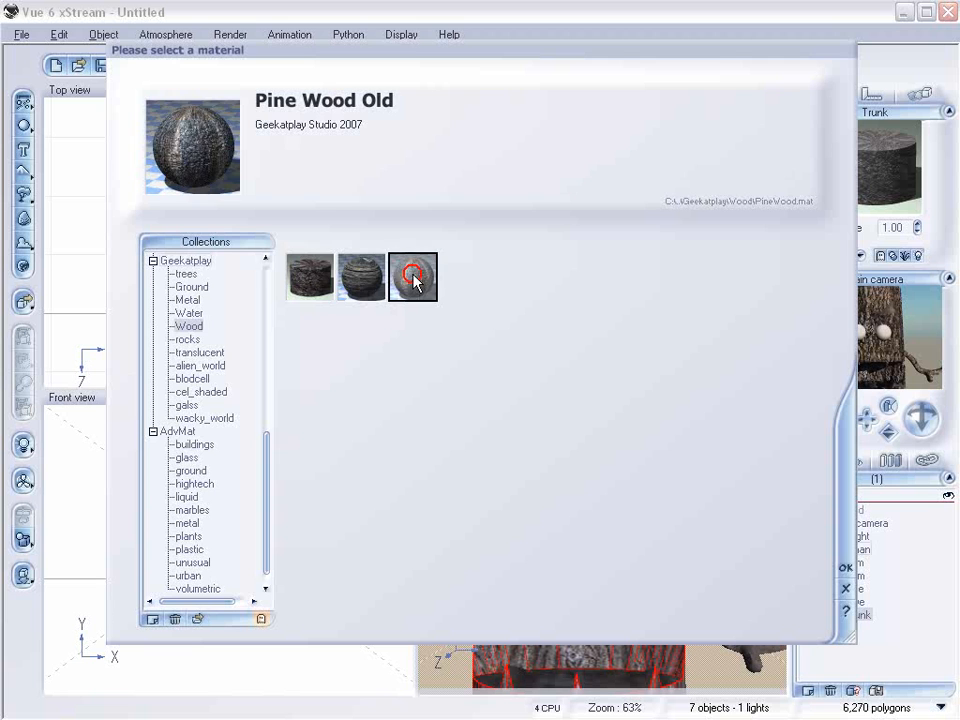
left_click(846, 565)
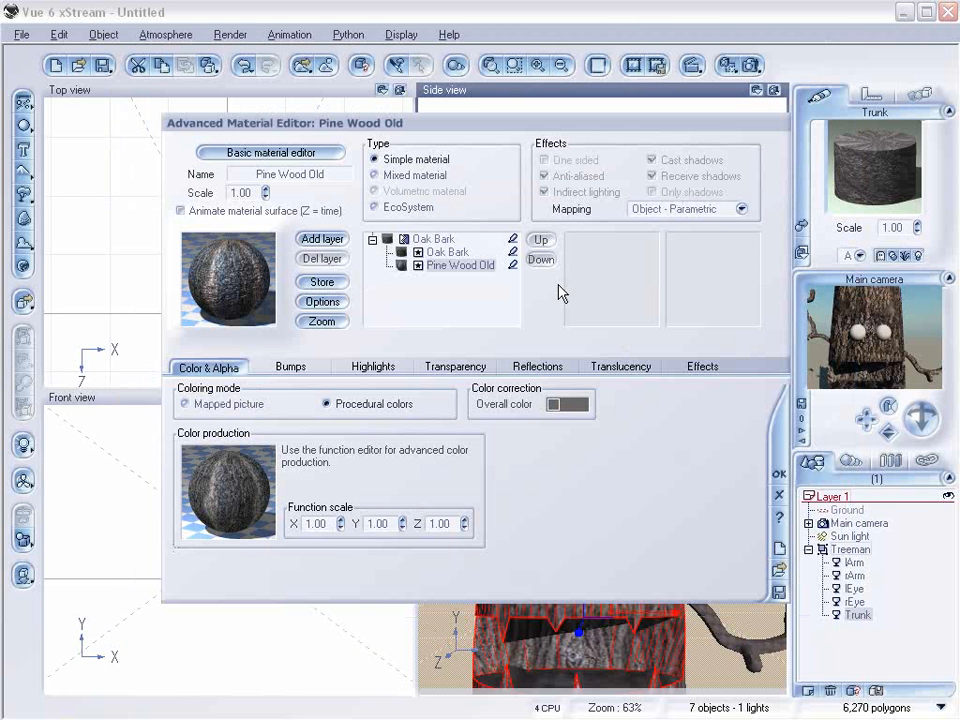
- Make the Trunk mix's material distribution dependent on local slope, altitude and orientation
left_click(428, 242)
left_click(366, 372)
left_click(198, 395)
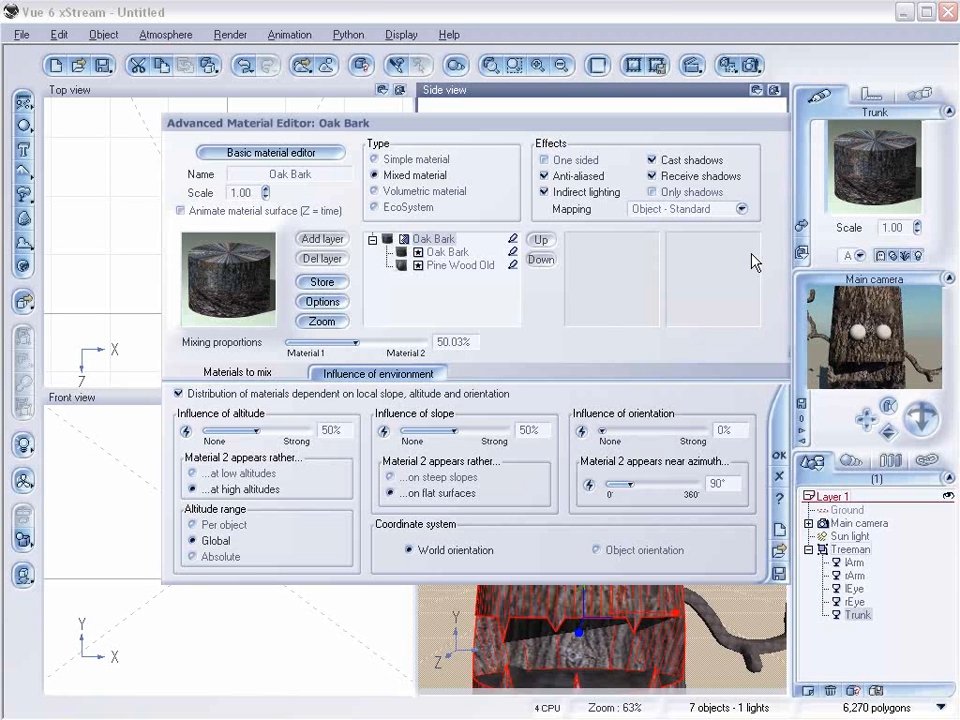
left_click_drag(686, 133, 581, 131)
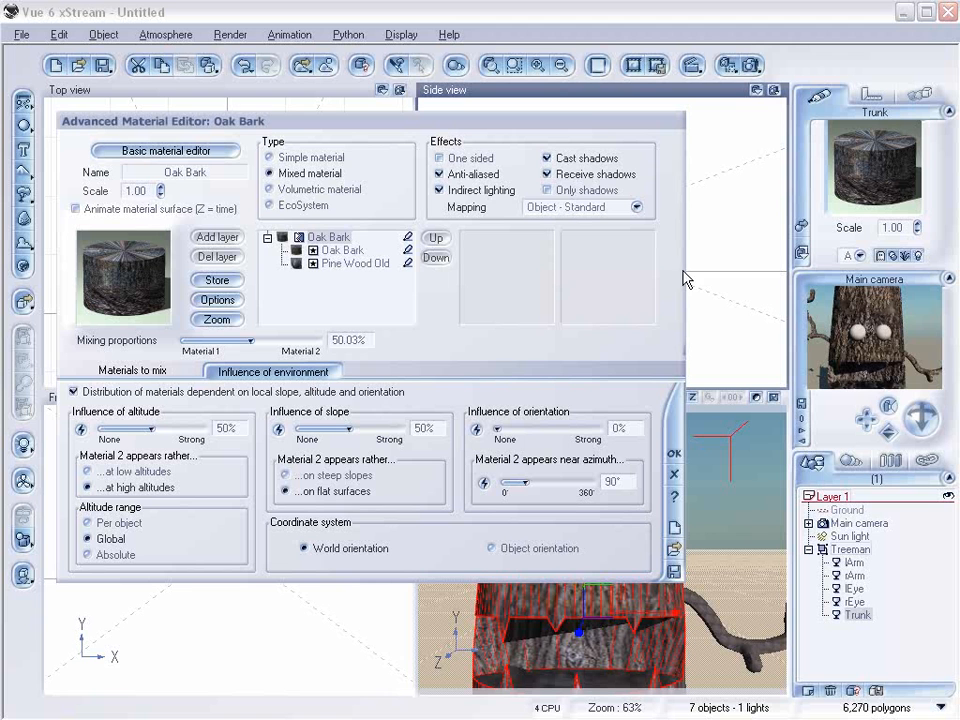
- Show the two mixed materials in highlight colors and set the mixing proportions to 47.36%
left_click(409, 262)
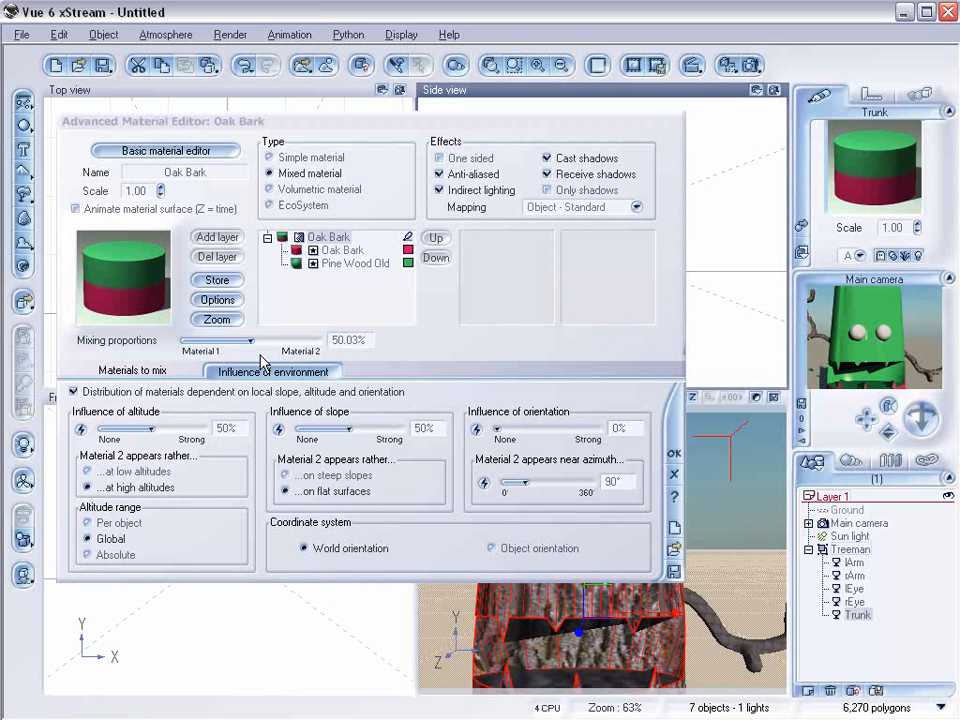
left_click(190, 371)
left_click_drag(272, 341, 267, 341)
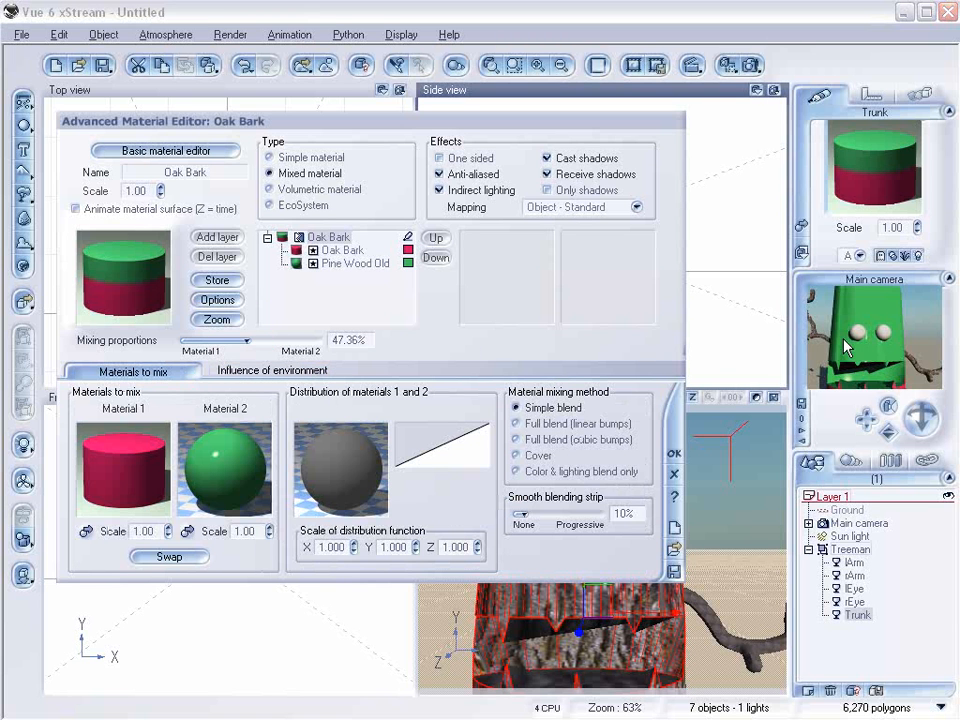
left_click(804, 360)
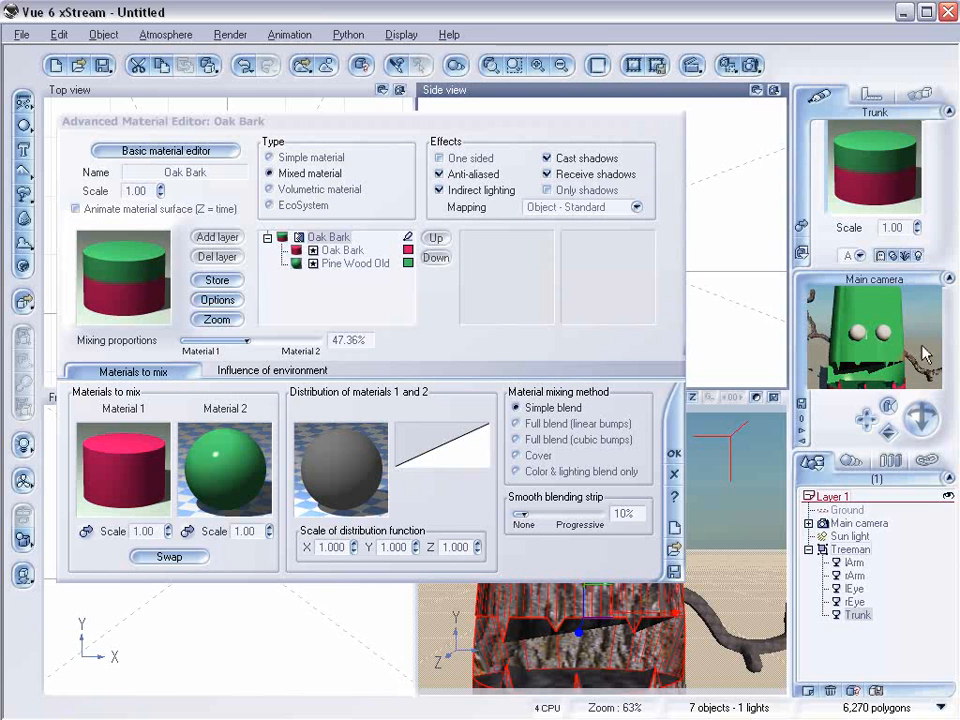
- Set the smooth blending strip of the Trunk's mixed material to 49% and accept the material changes
left_click_drag(536, 524, 571, 522)
left_click(855, 378)
left_click_drag(855, 378, 898, 380)
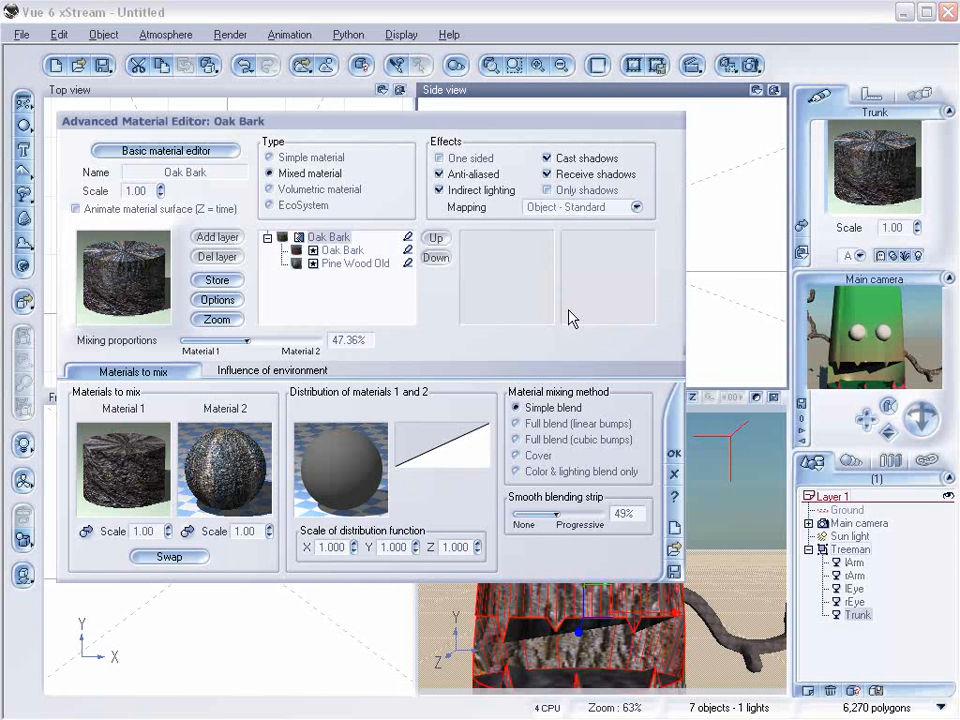
left_click(674, 453)
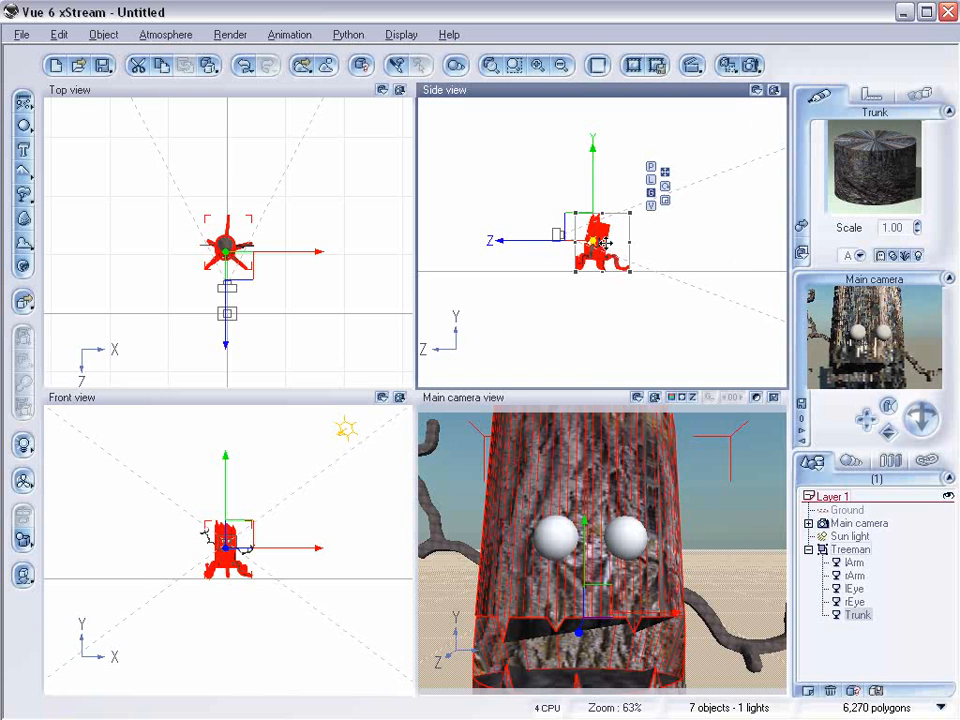
- Pull the main camera back from the face to frame the whole character, and close the finished render
left_click(858, 523)
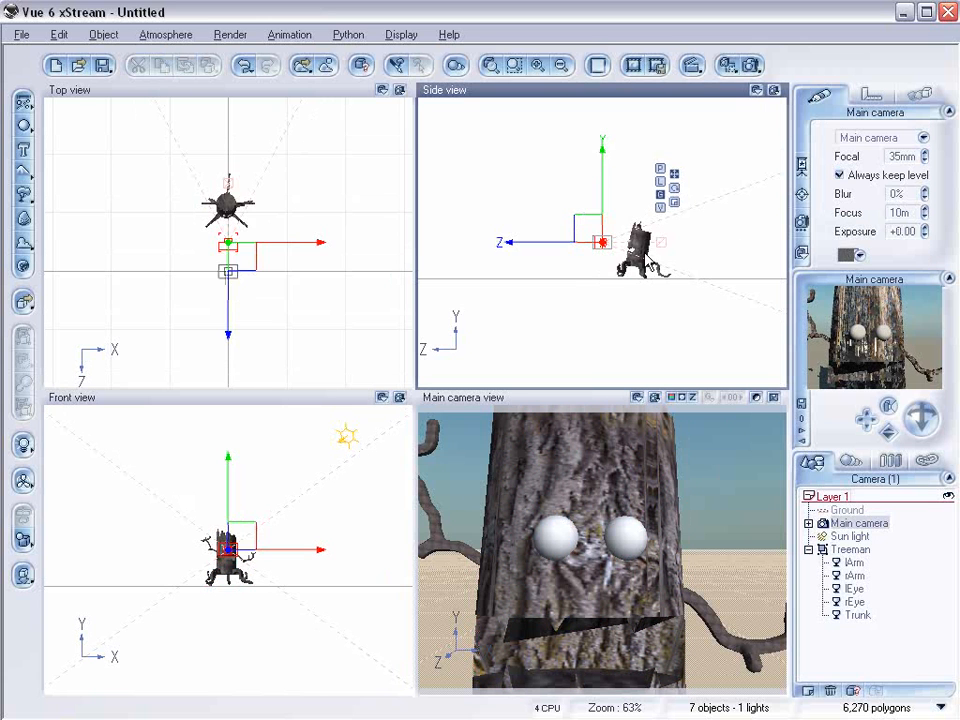
left_click_drag(595, 237, 525, 239)
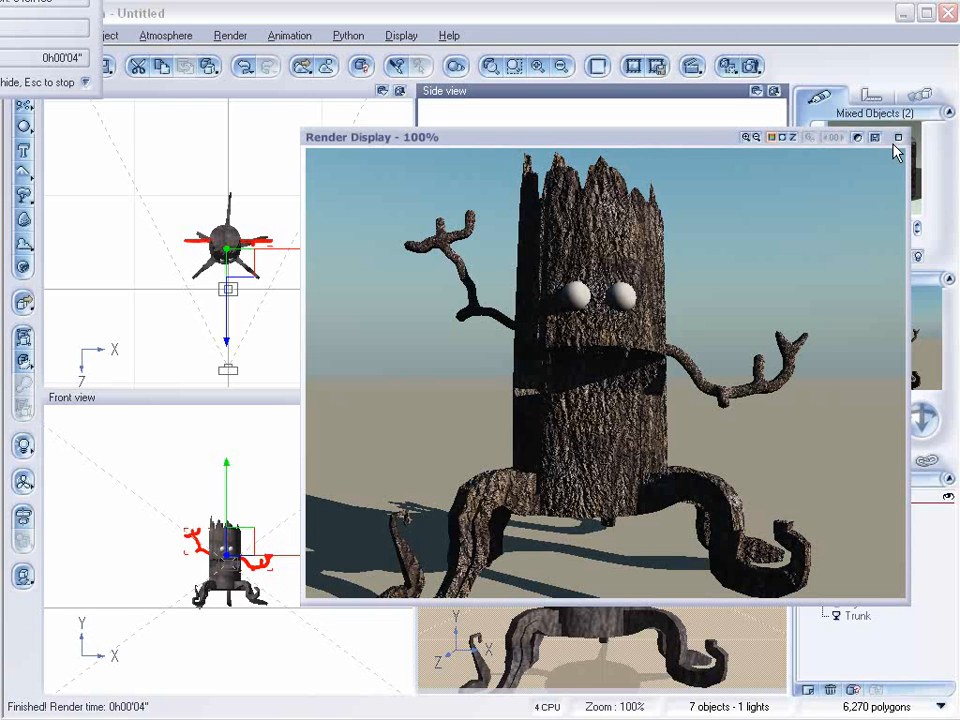
left_click(897, 137)
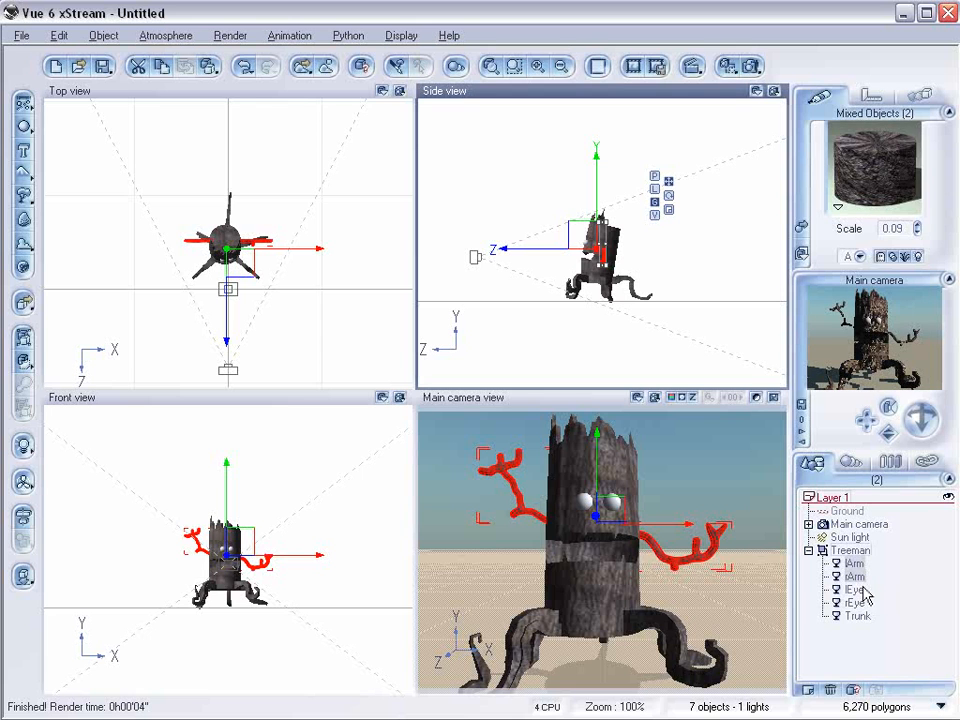
- Apply the Cat eye material from the AdvMat marbles collection to both eyes, lEye and rEye
left_click(862, 590)
left_click(862, 603, "ctrl")
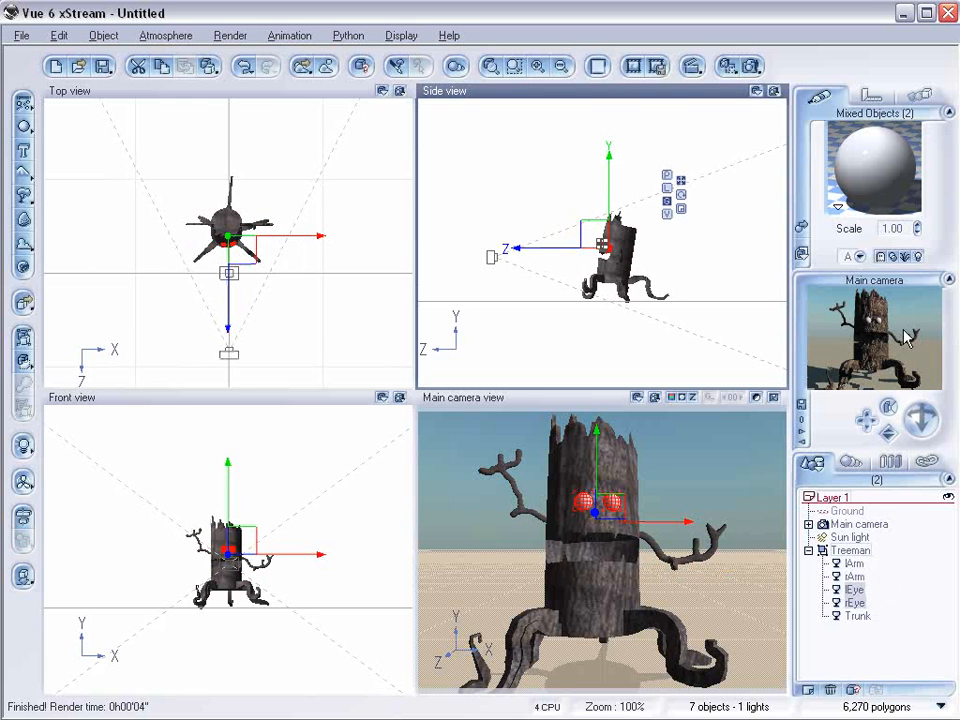
left_click(803, 228)
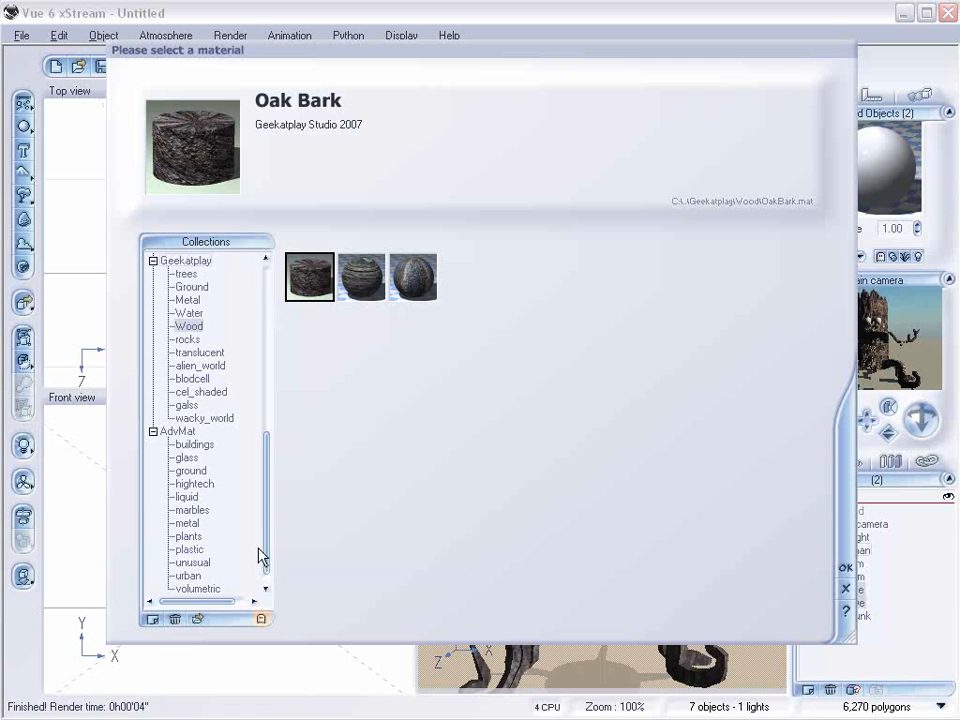
left_click(266, 579)
left_click(193, 511)
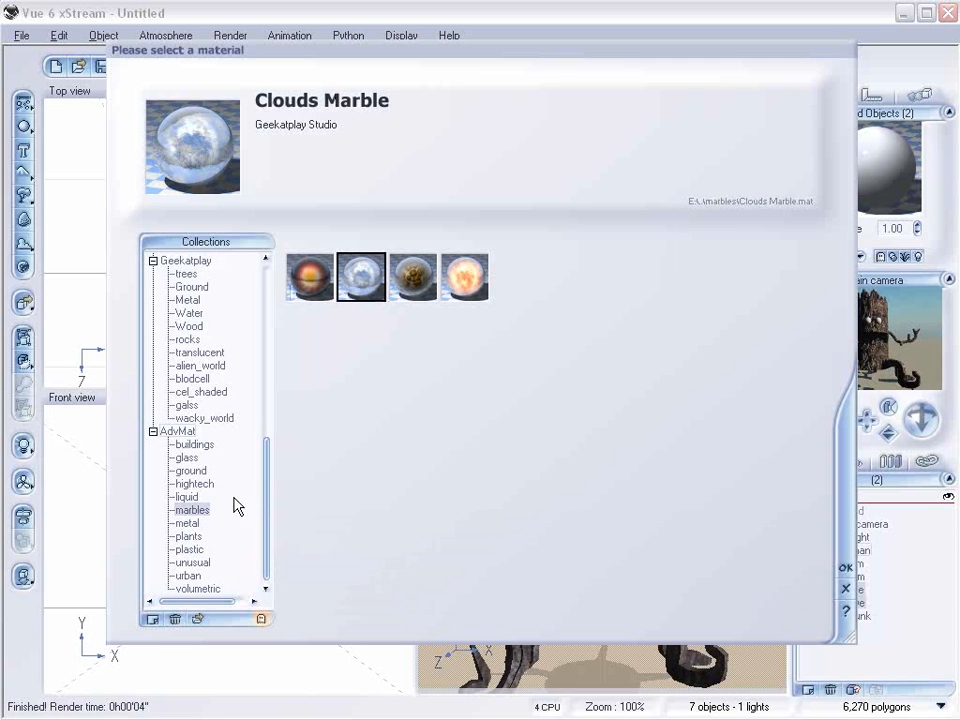
left_click(311, 282)
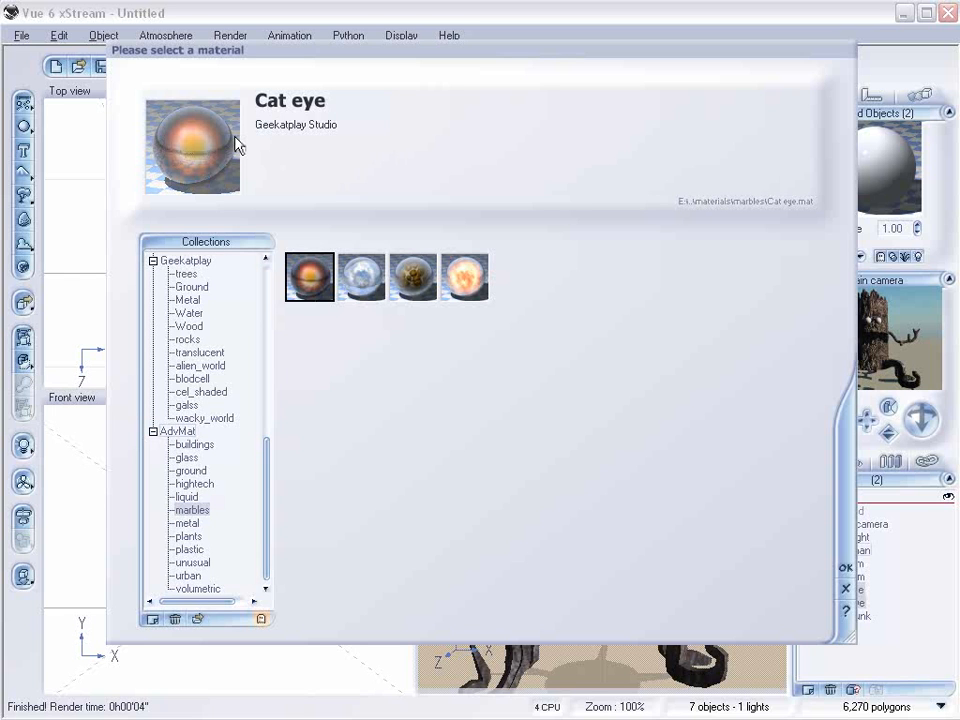
left_click(845, 567)
- Examine the eye and Cat eye layers of the eyes' material, and render the scene to check the eyes
double_click(870, 168)
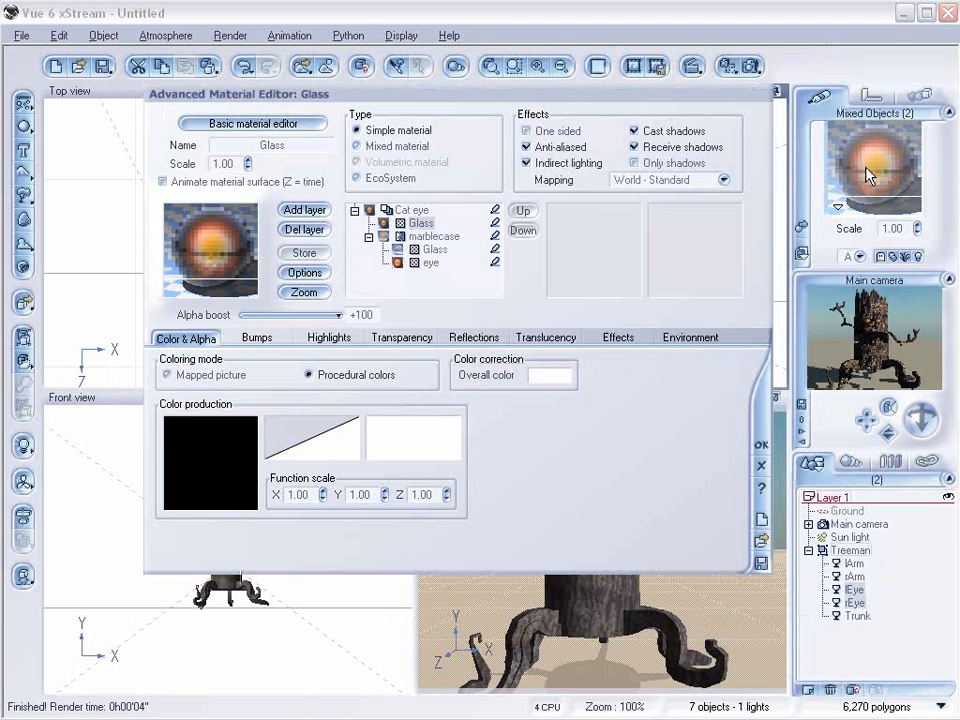
left_click(430, 263)
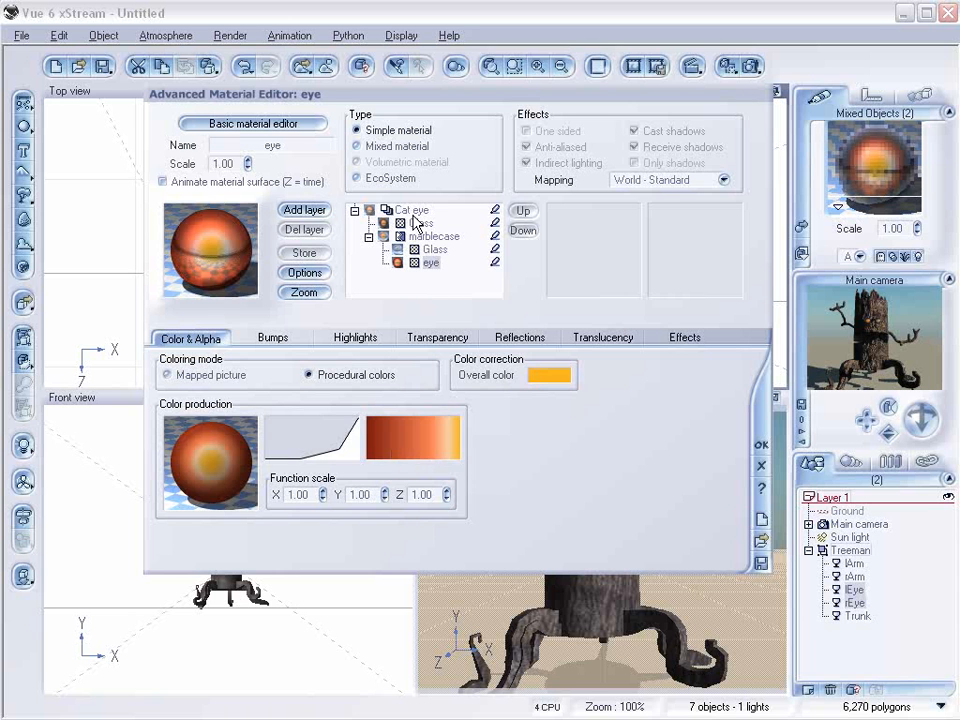
left_click(411, 211)
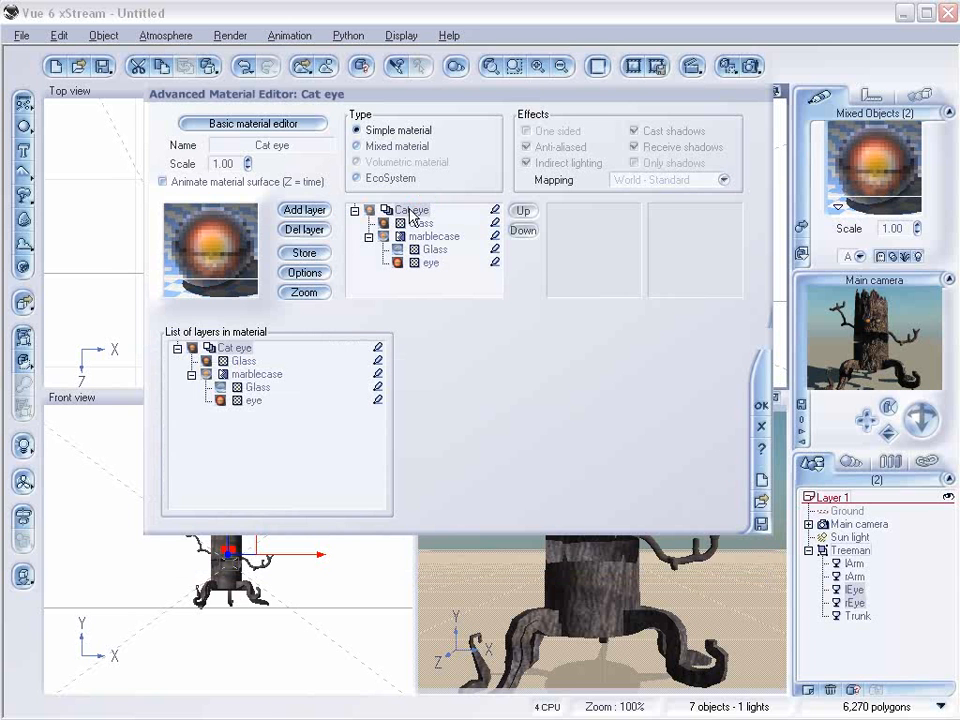
left_click(755, 405)
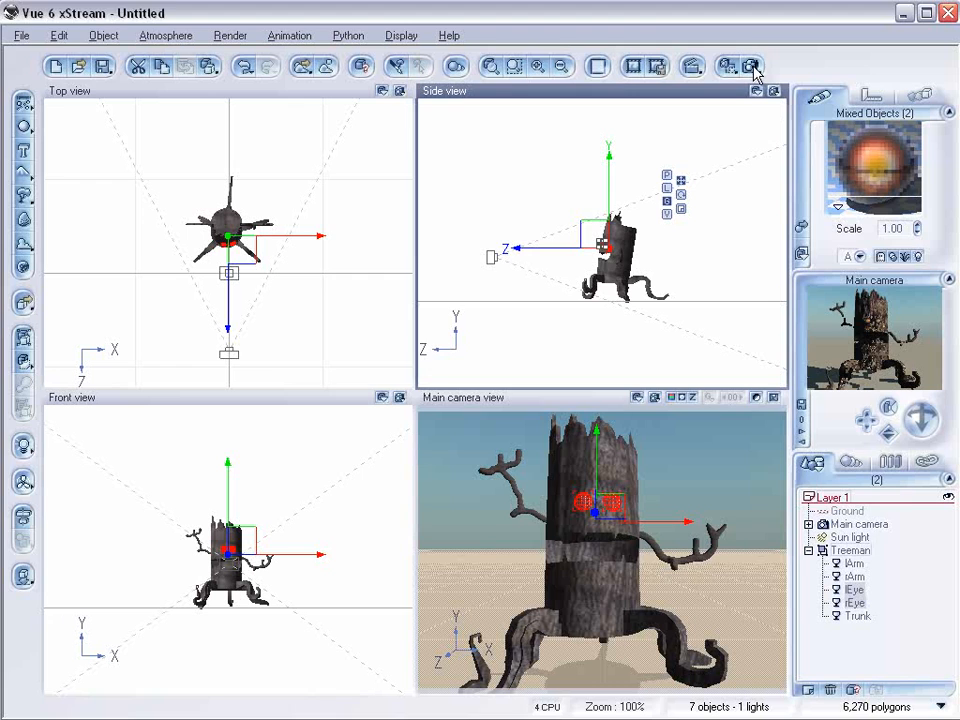
left_click(752, 66)
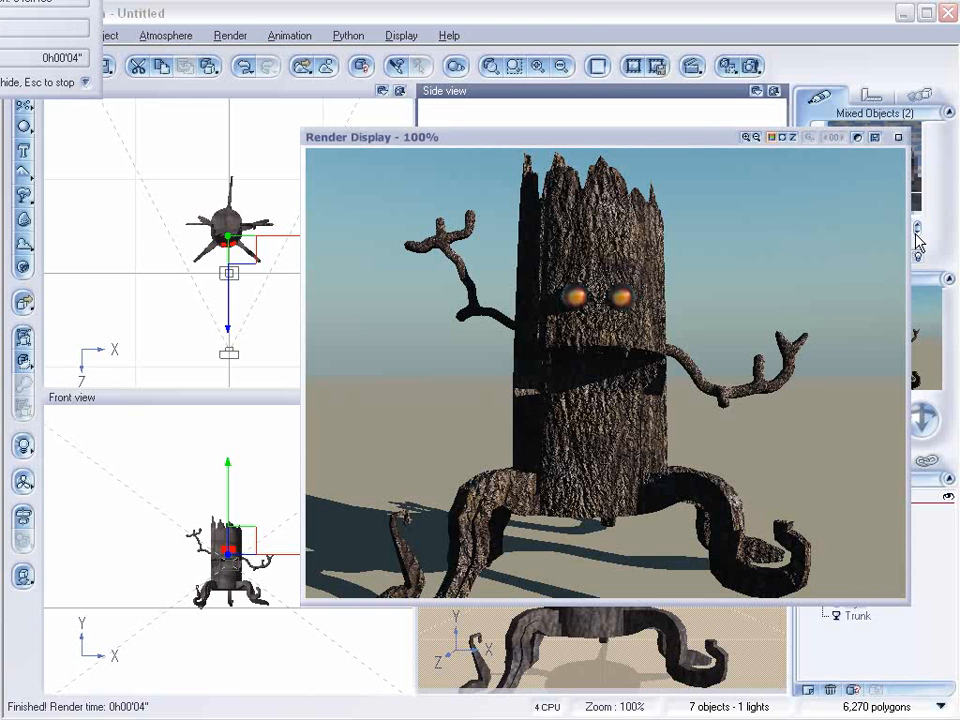
left_click(671, 98)
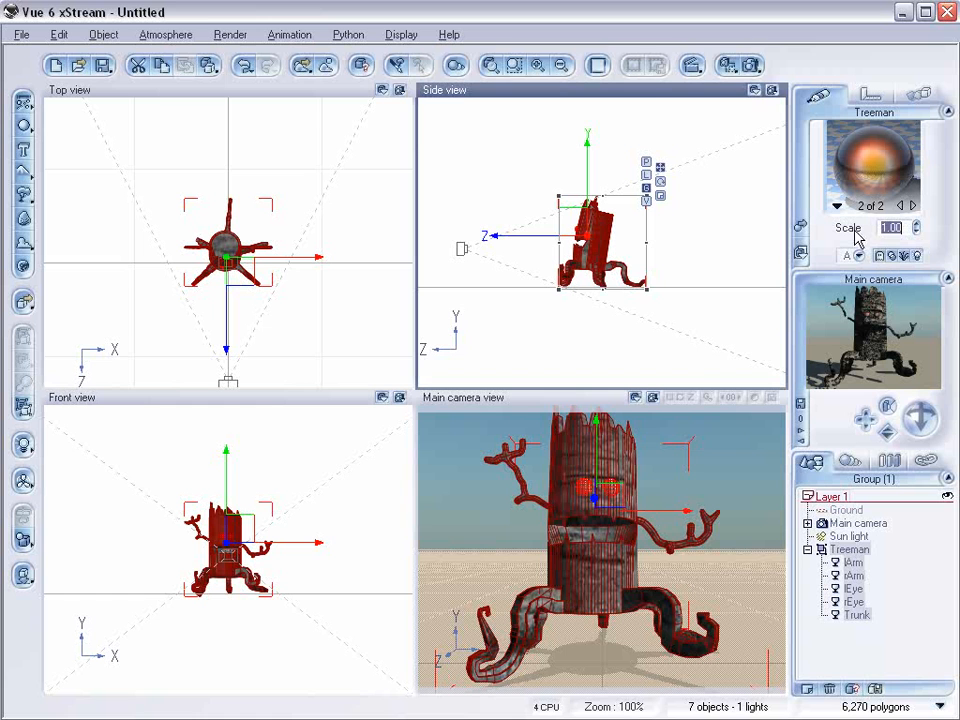
- Save the Treeman group as a Vue object named TreemanMod, rotating the character in its preview picture
left_click(20, 35)
left_click(78, 285)
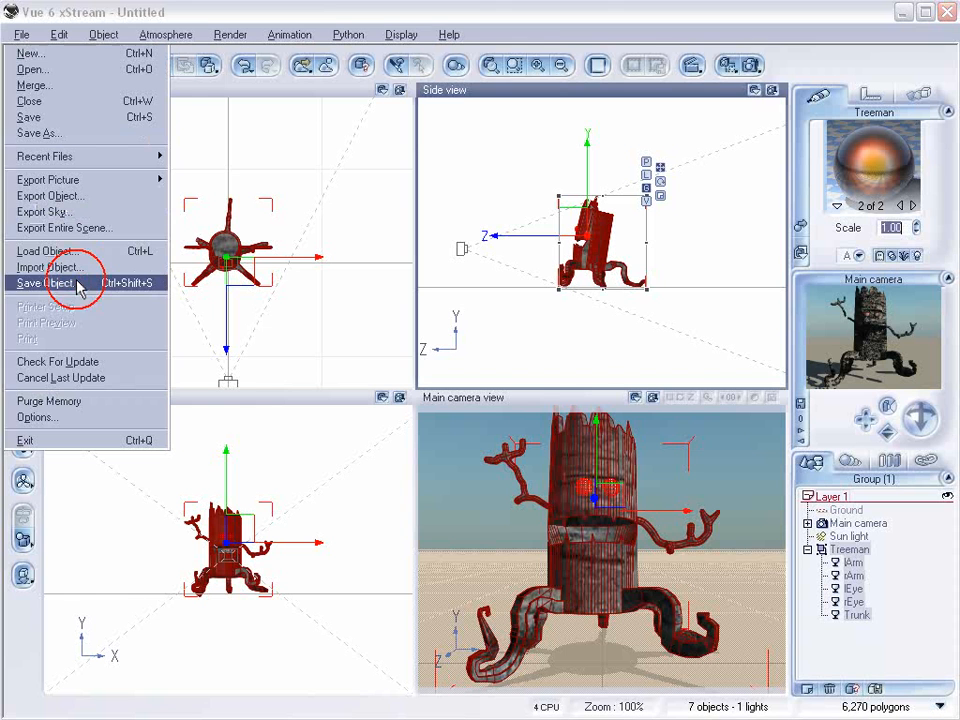
left_click(247, 395)
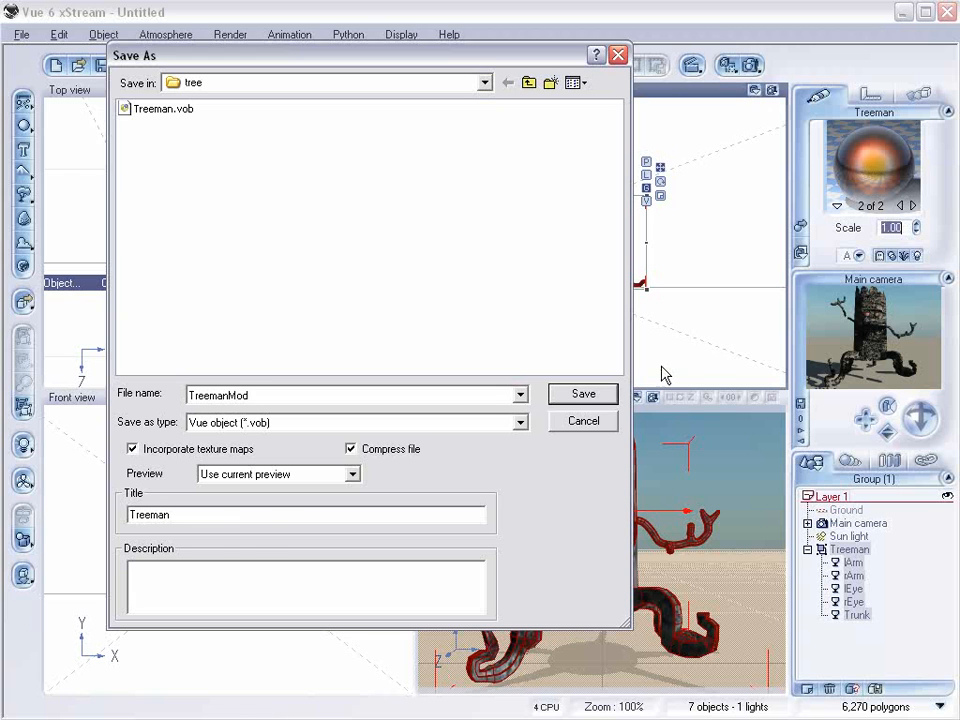
left_click(592, 394)
left_click_drag(395, 280, 478, 280)
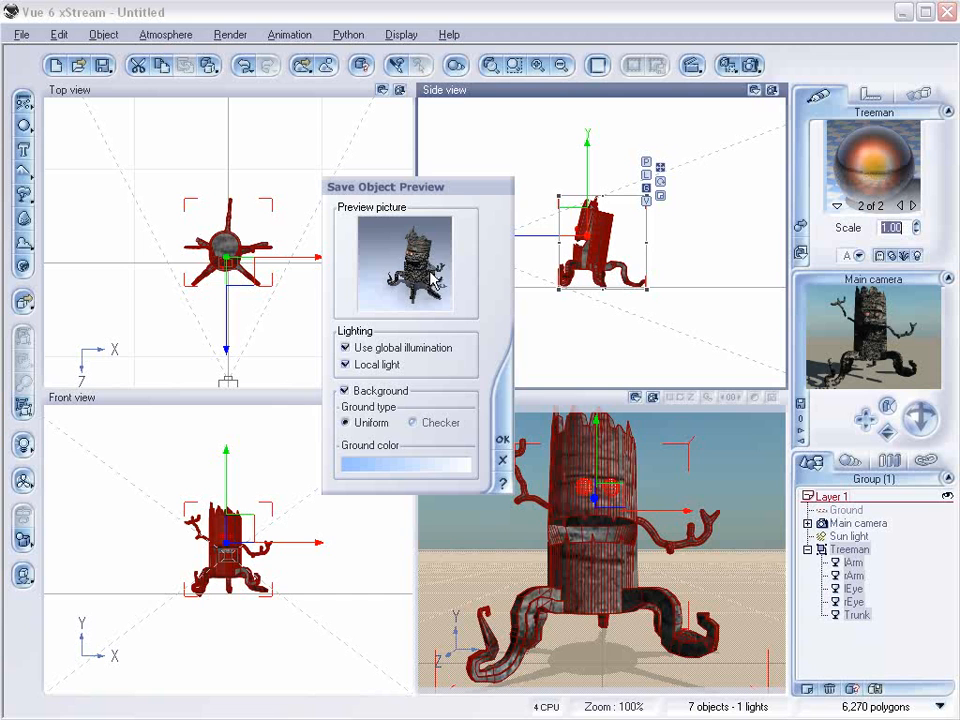
left_click(502, 439)
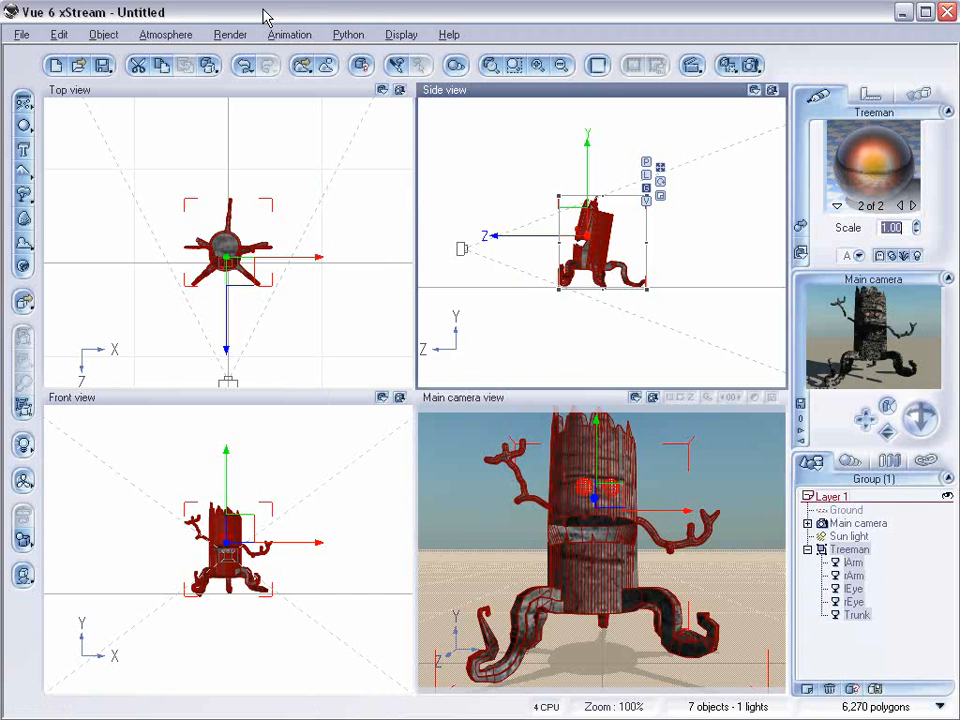
- Bake the Treeman group to a single polygon mesh at the lowest bake quality
left_click(104, 35)
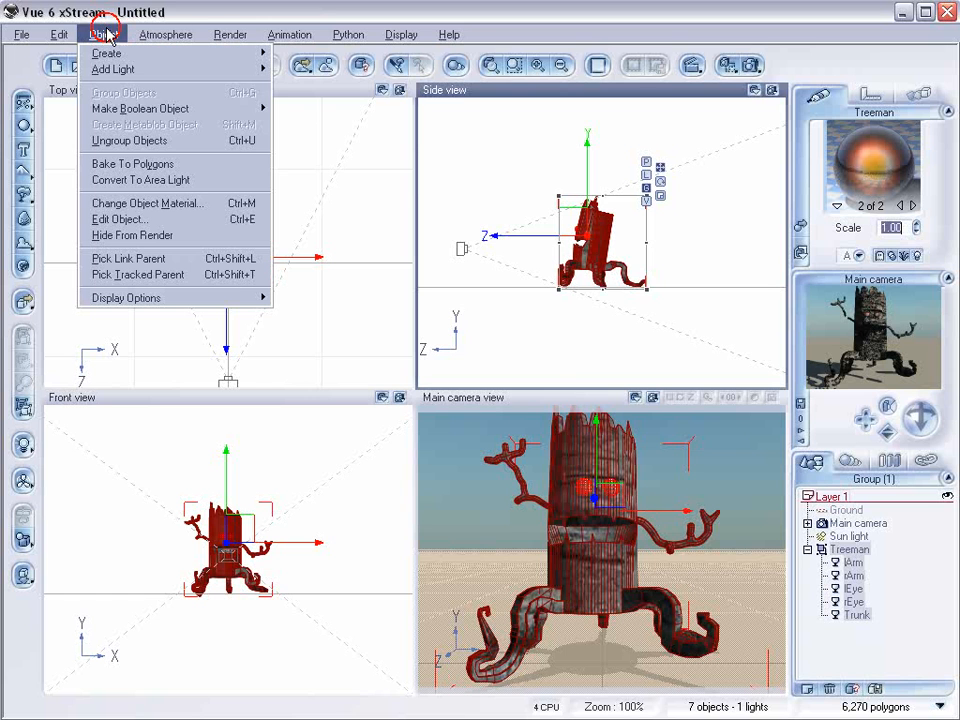
left_click(175, 167)
left_click_drag(517, 328, 653, 330)
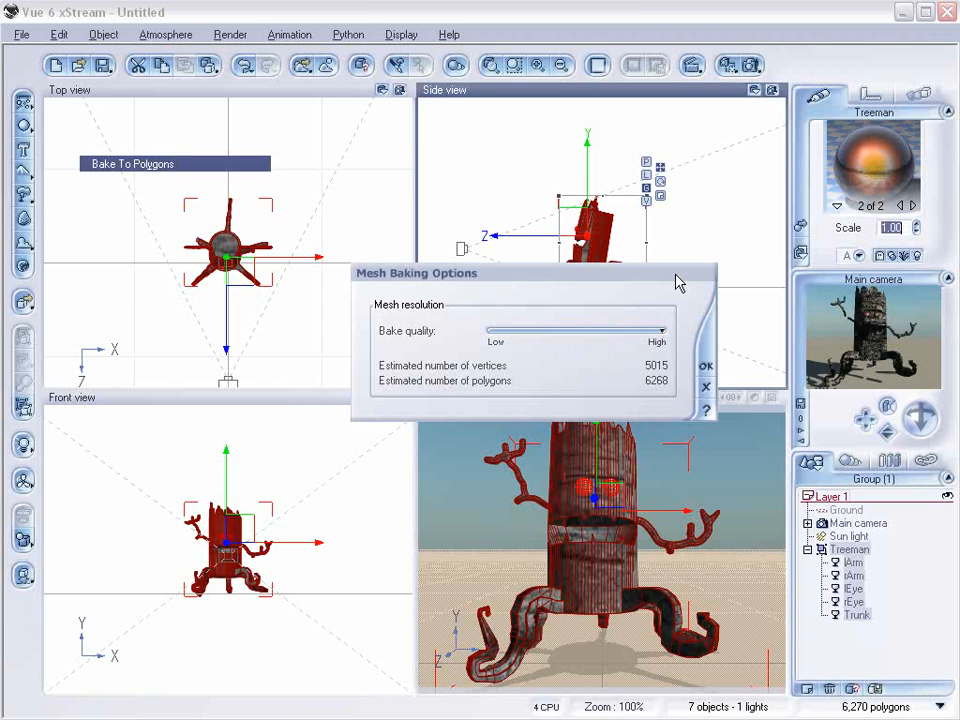
left_click_drag(661, 330, 485, 331)
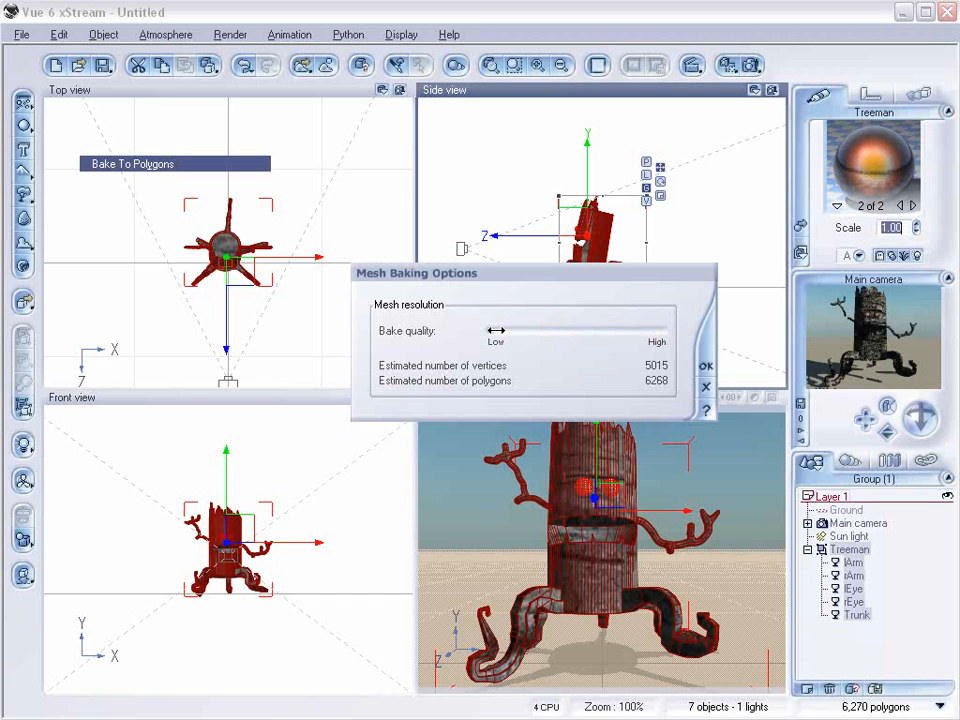
left_click(706, 366)
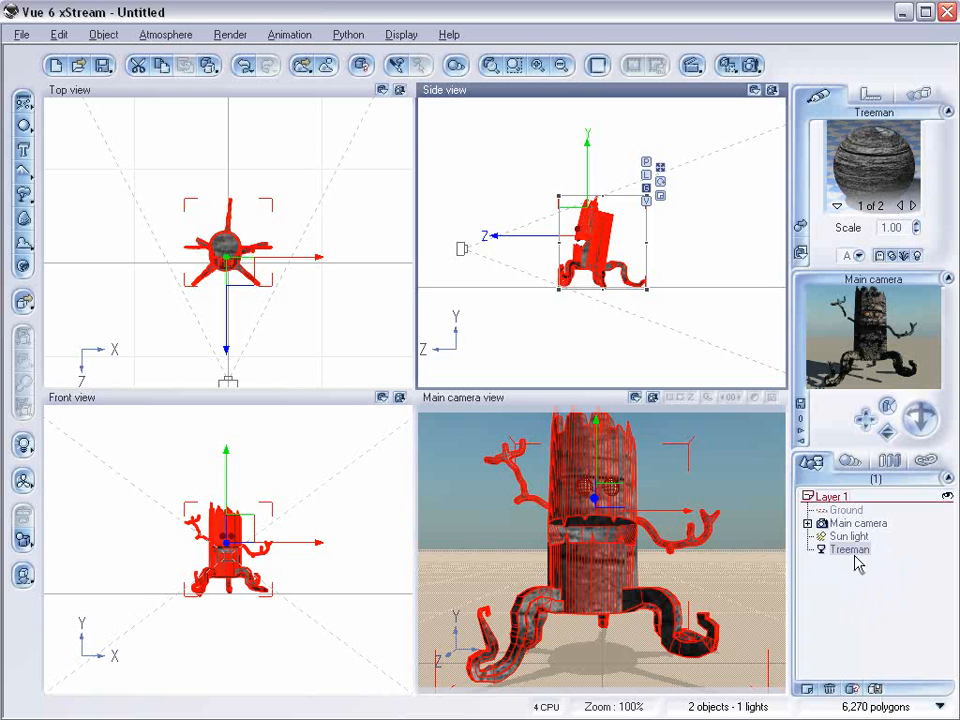
- Replace the baked Treeman's first material, the wood, with Red plastic from the Basic collection
right_click(835, 366)
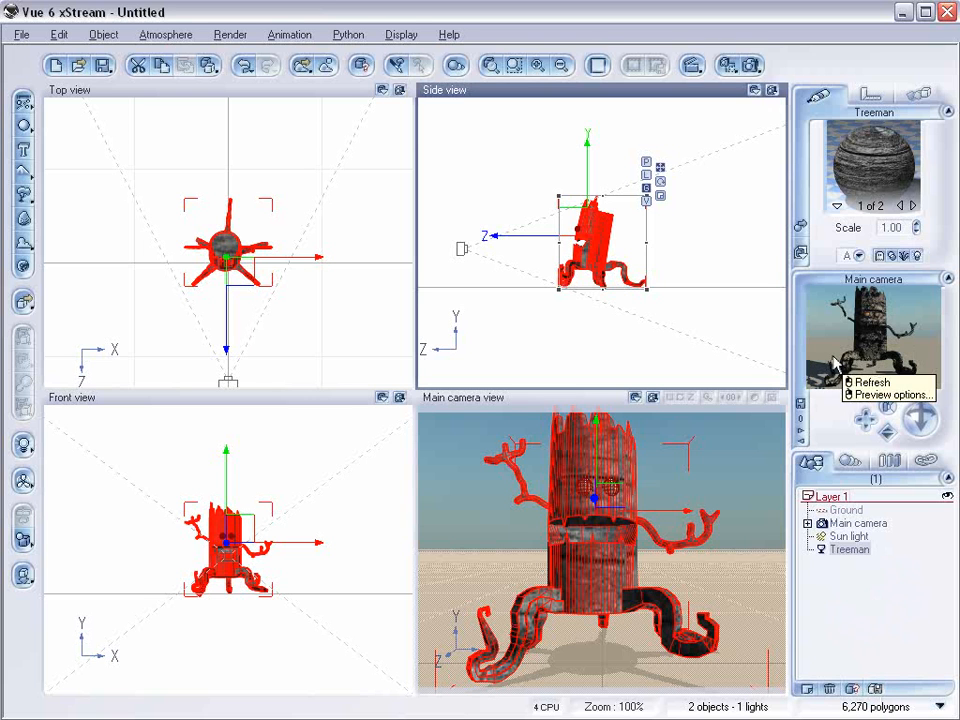
left_click(803, 227)
left_click_drag(266, 440, 272, 308)
left_click(174, 259)
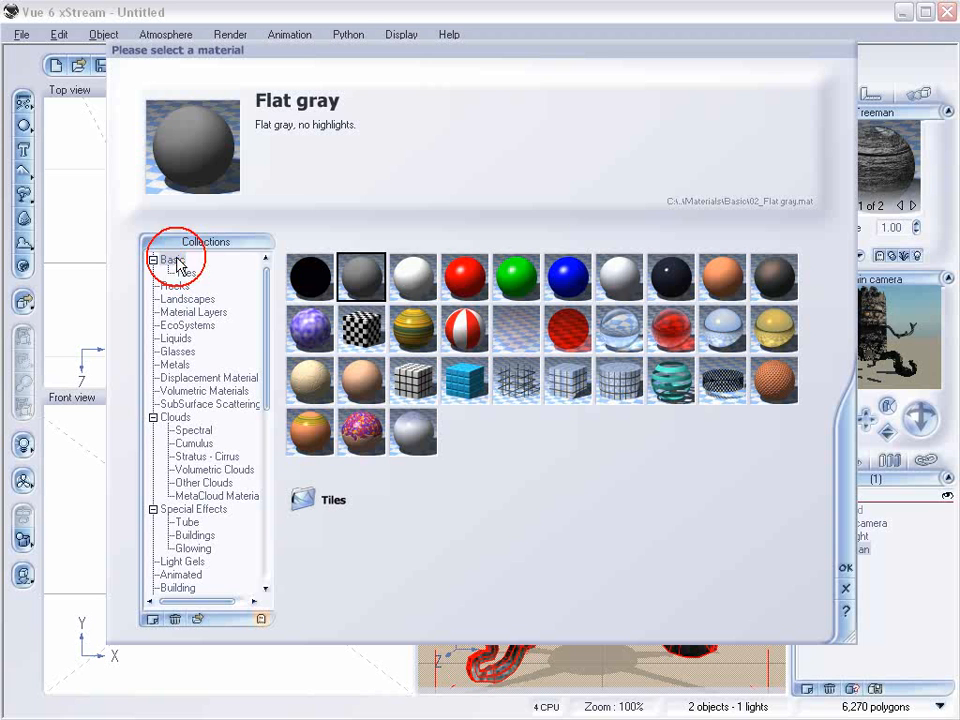
left_click(464, 277)
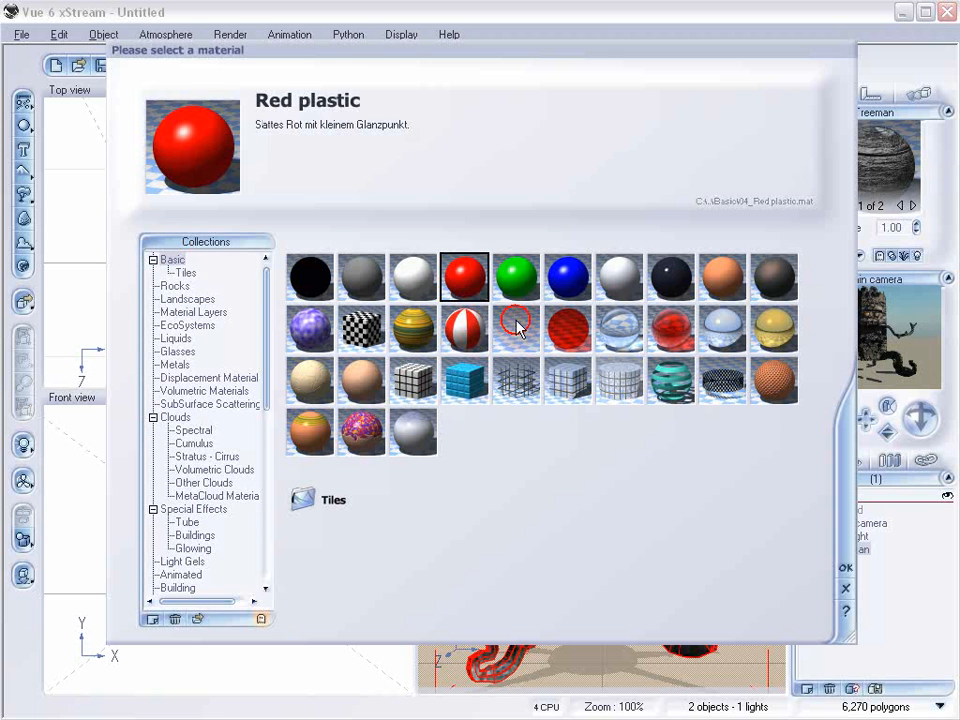
left_click(845, 567)
- Replace the baked Treeman's second material, on the eyes, with Green plastic from the Basic collection
left_click(912, 205)
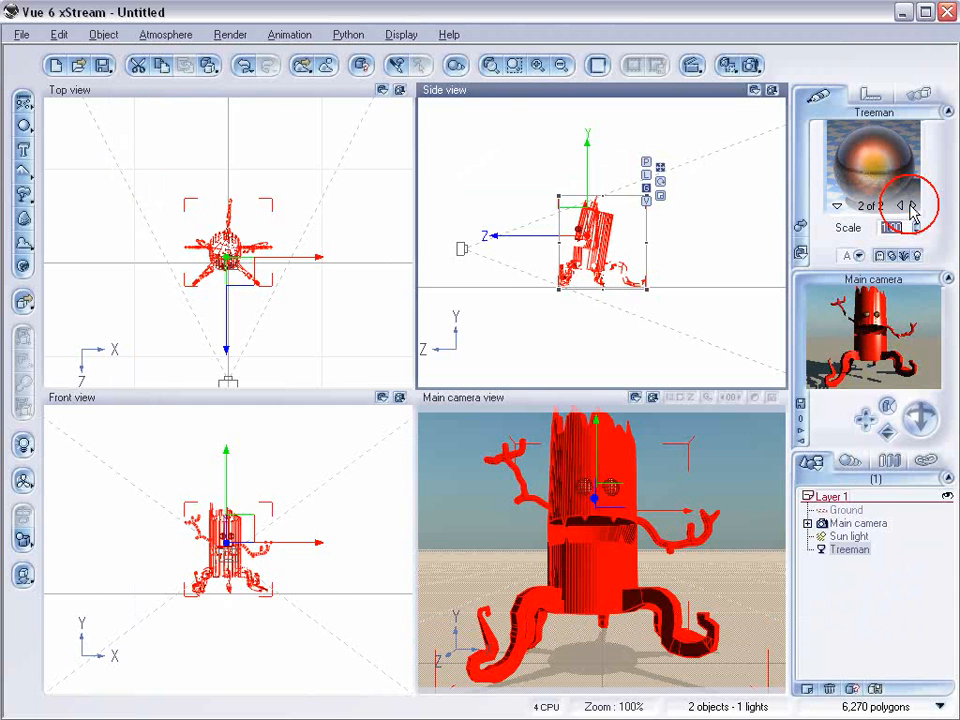
left_click(805, 226)
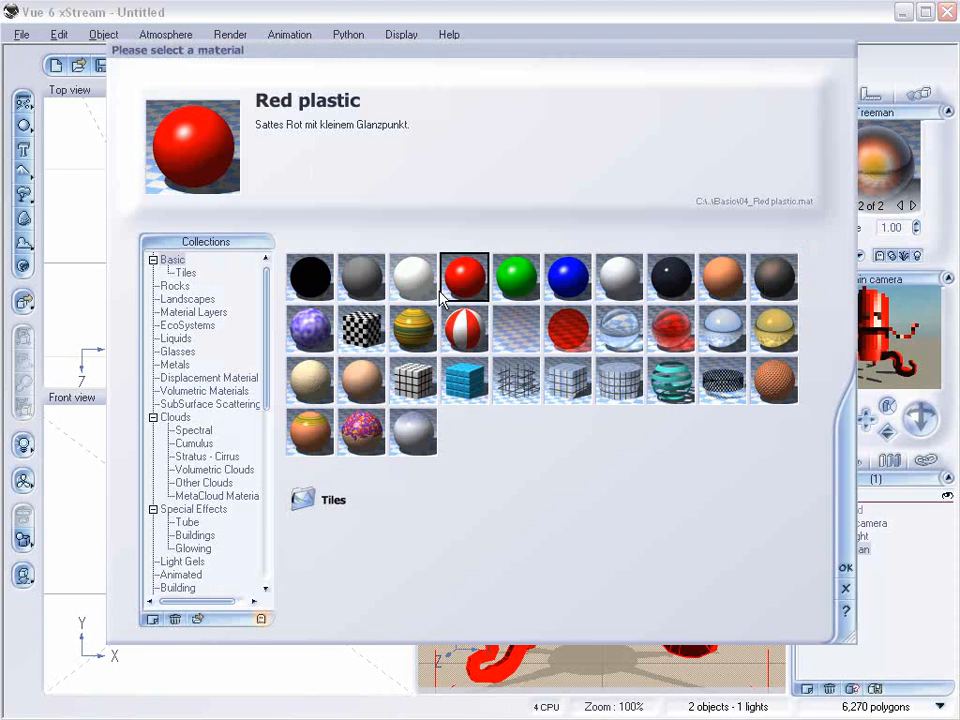
left_click(516, 277)
left_click(845, 568)
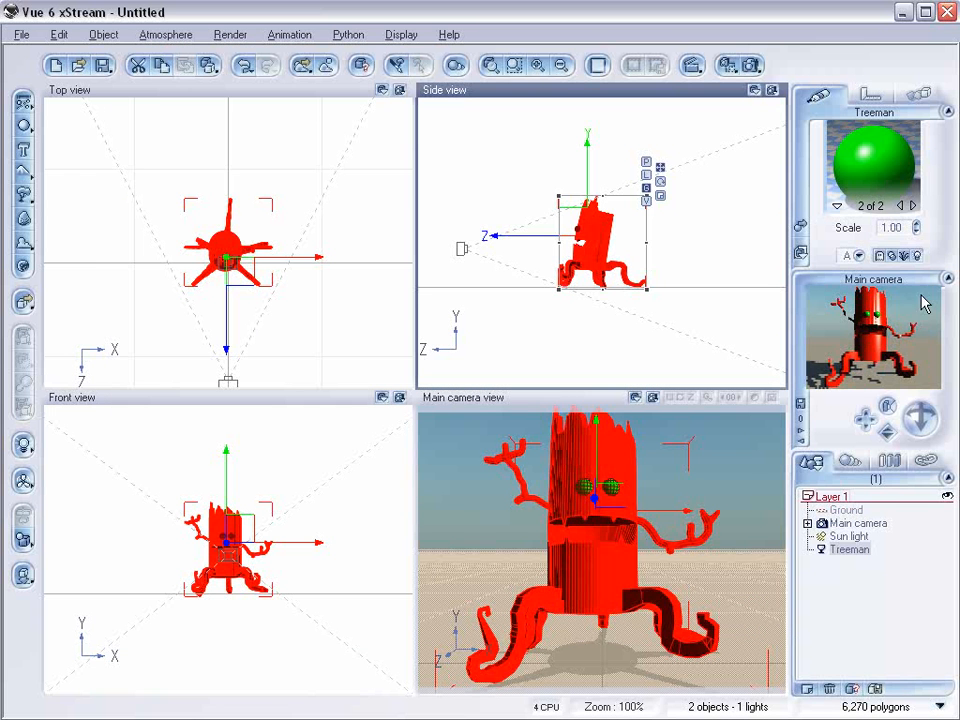
- Render the recolored Treeman in the camera view and move the character farther from the camera
left_click(750, 64)
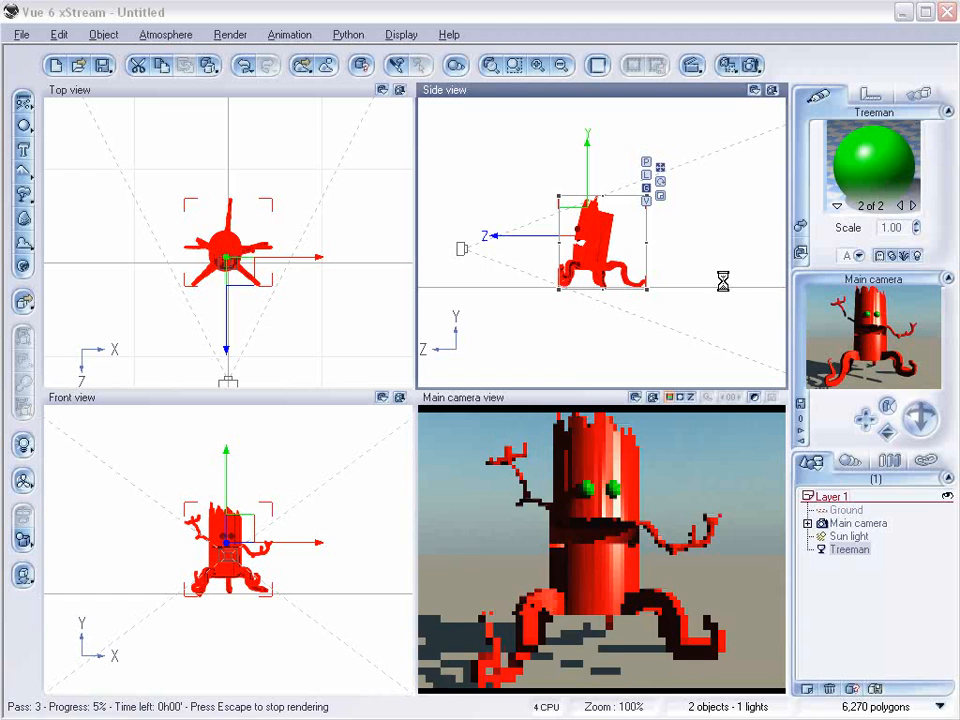
left_click(669, 576)
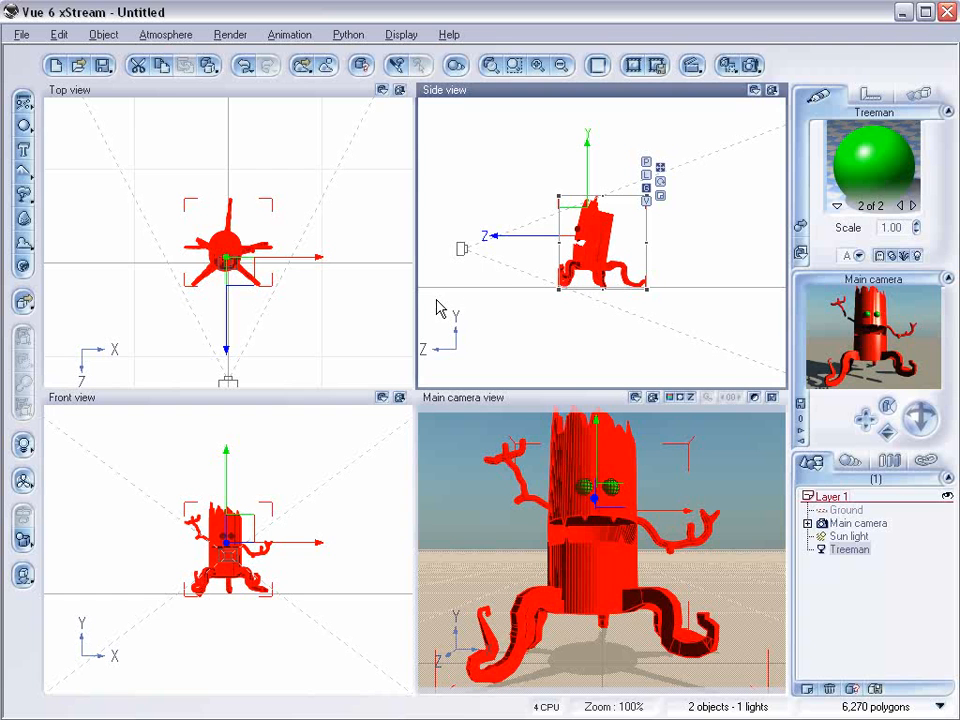
left_click_drag(577, 217, 606, 216)
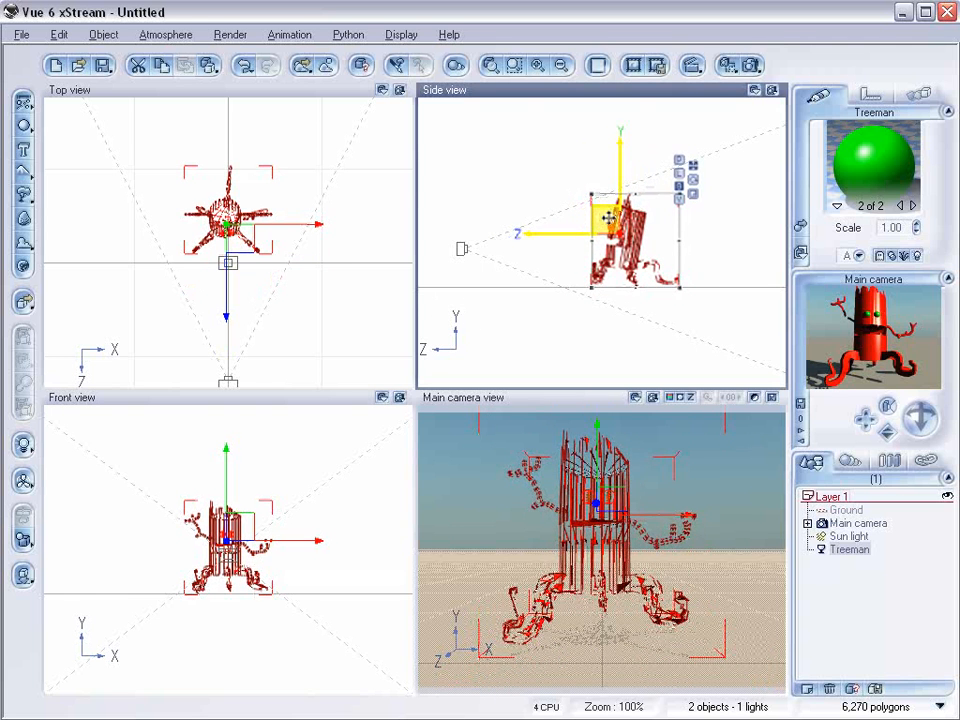
- Configure the render options to render to screen at 640x480 and accept them
left_click(751, 65)
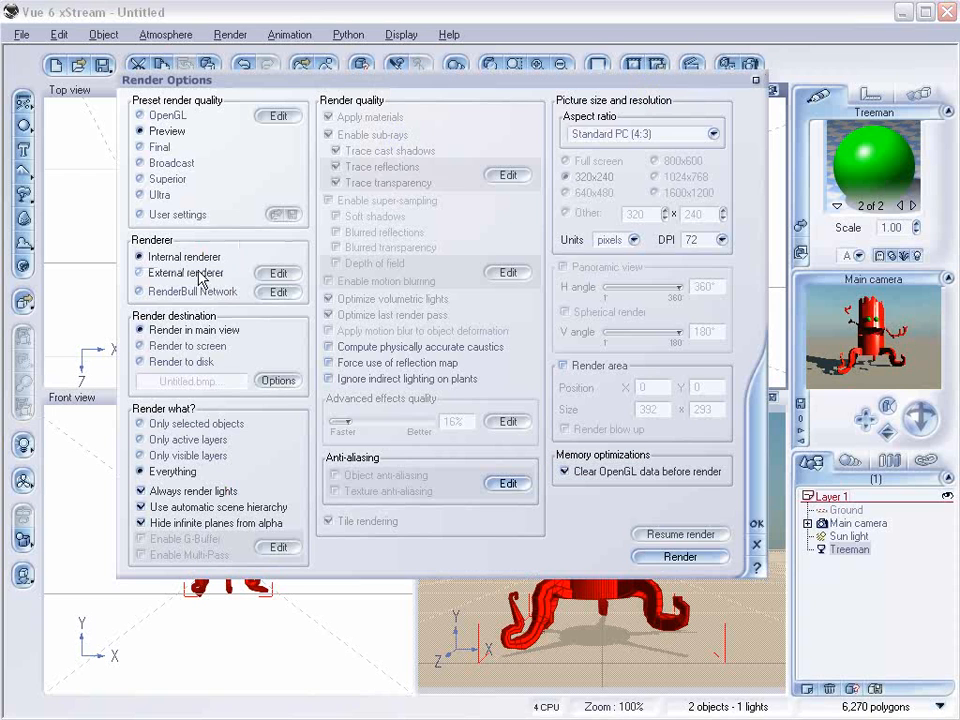
left_click(190, 345)
left_click(594, 192)
left_click(757, 527)
left_click(786, 360)
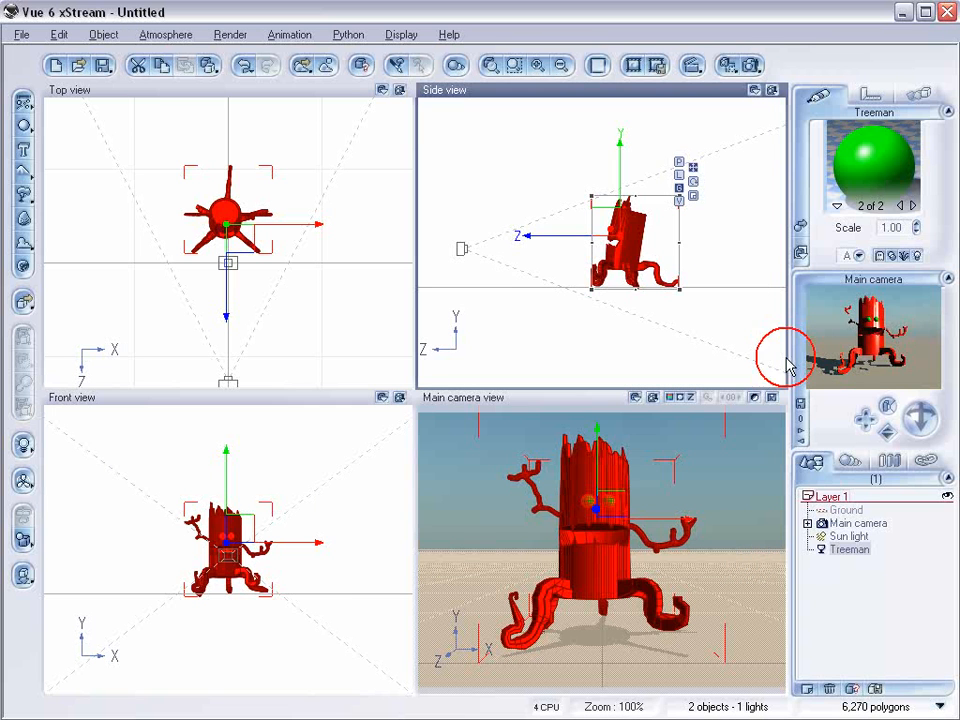
- Move the main camera slightly back from the character, render the scene and close the finished render
left_click(604, 221)
left_click(461, 249)
mouse_move(454, 235)
left_mouse_down()
mouse_move(469, 229)
mouse_move(464, 240)
mouse_move(440, 235)
left_mouse_up()
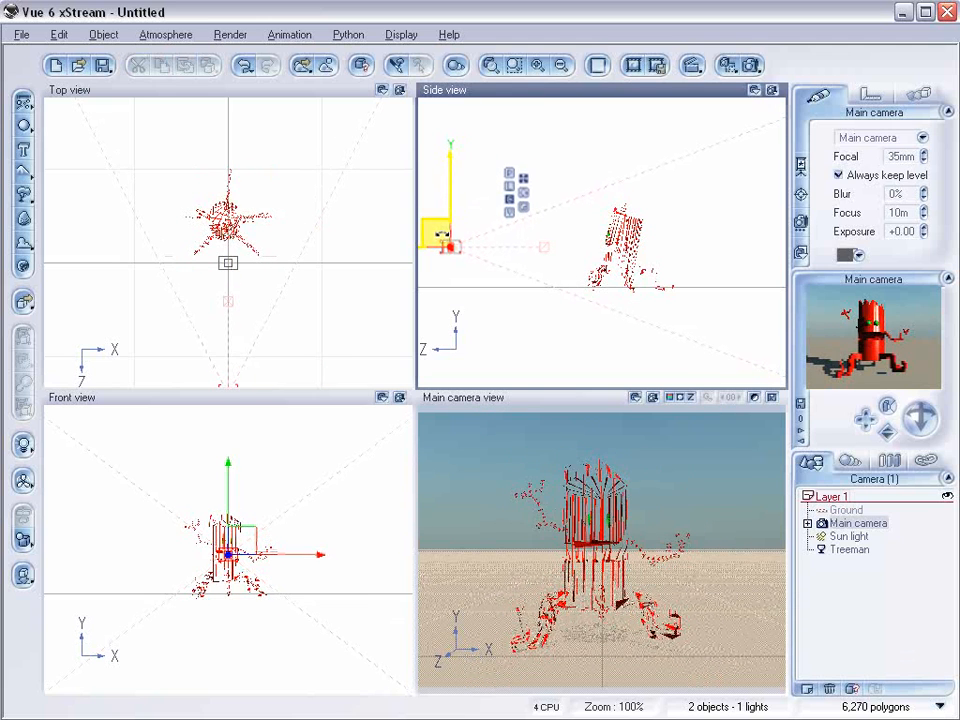
left_click(751, 65)
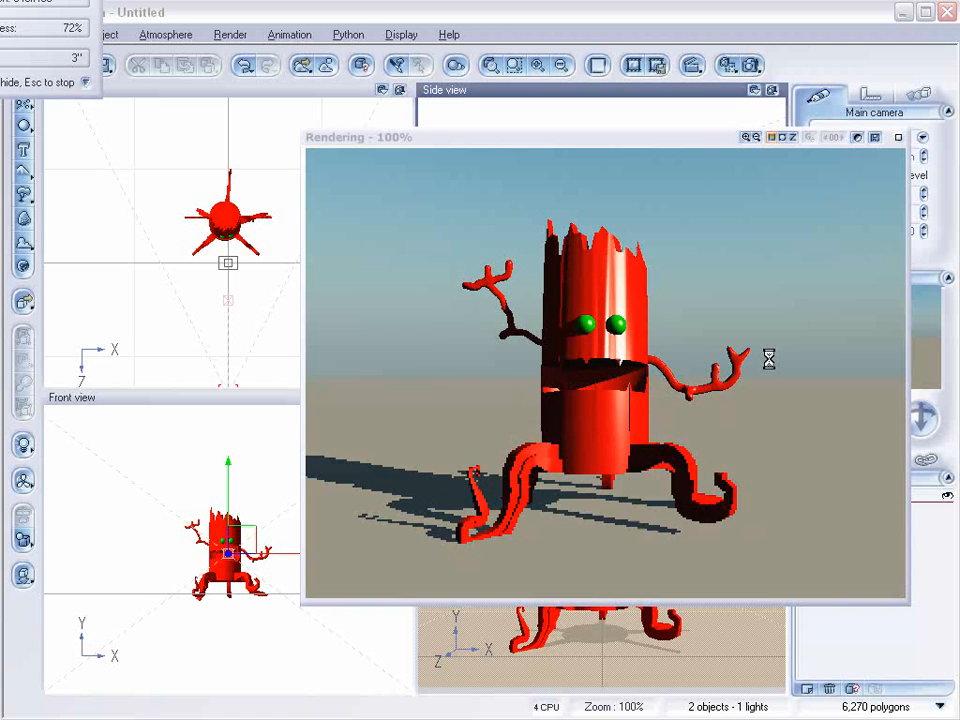
left_click(897, 138)
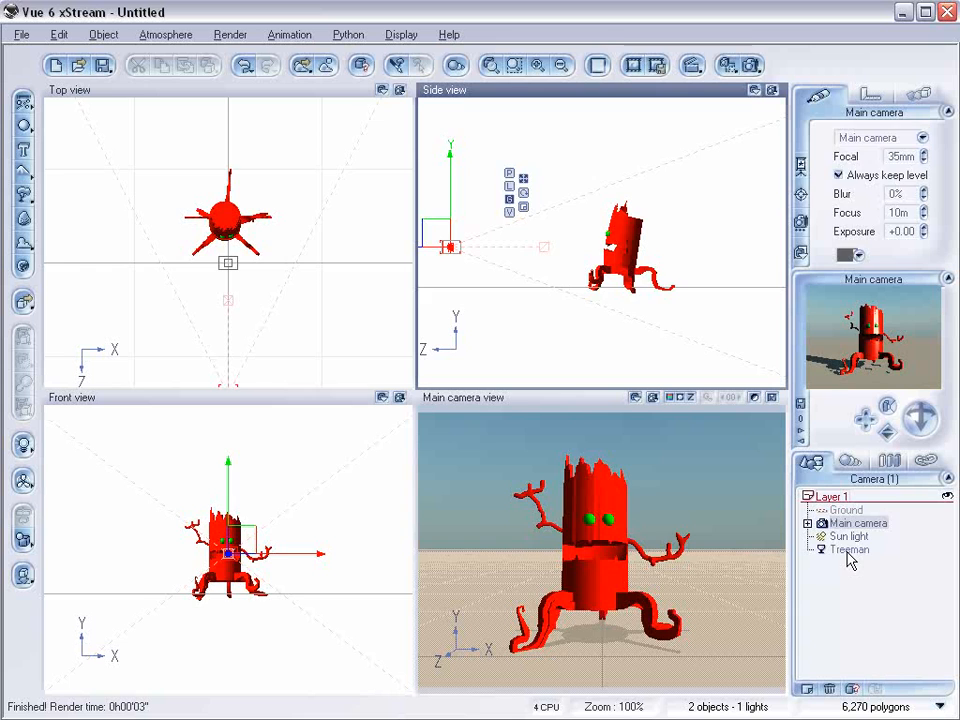
- Replace the Treeman's first material, on the trunk body, with mud on rock from the AdvMat ground collection
left_click(850, 550)
left_click(801, 228)
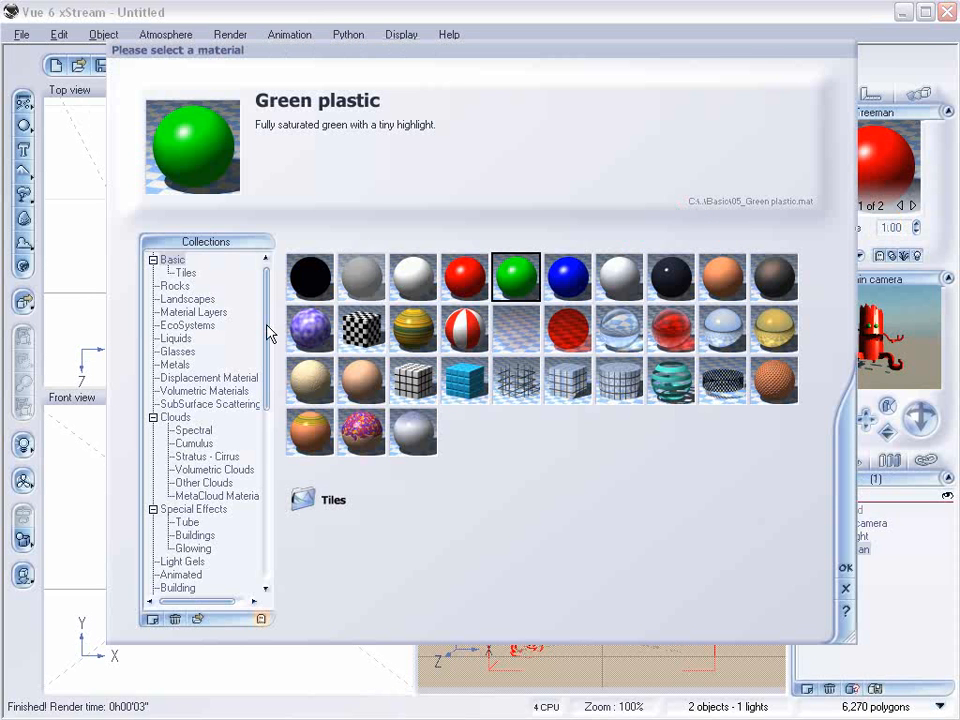
left_click_drag(264, 336, 266, 474)
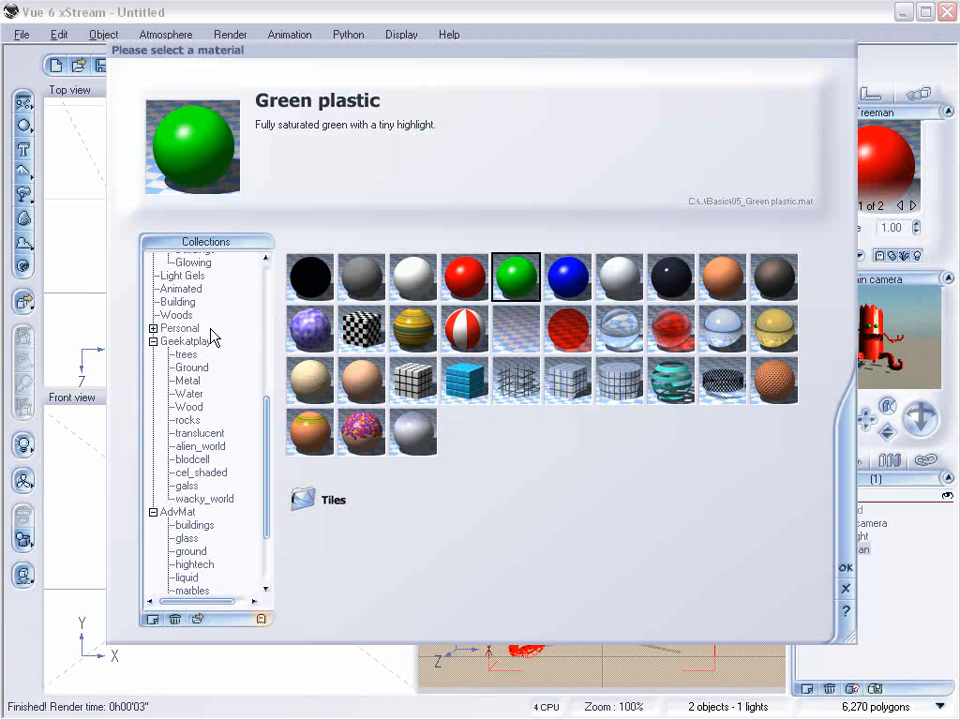
left_click(189, 407)
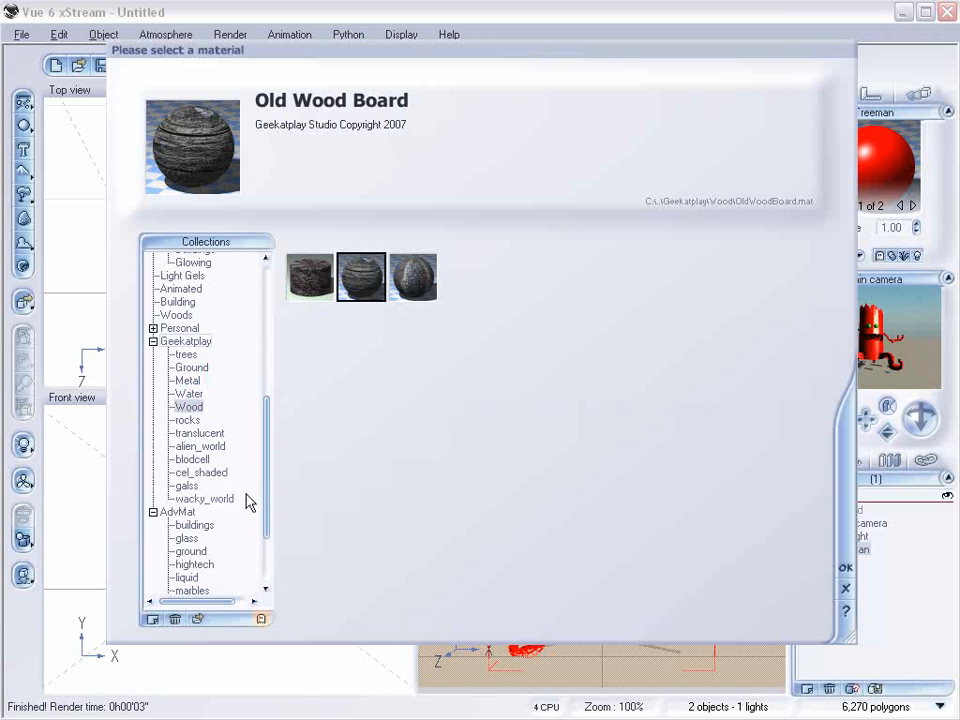
left_click_drag(265, 468, 253, 515)
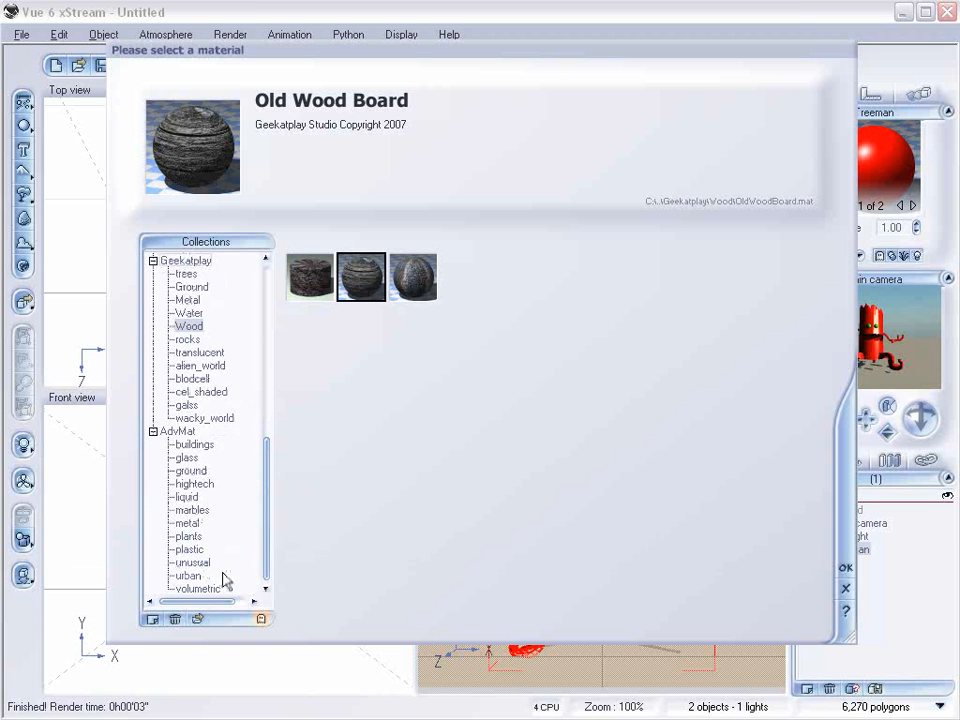
left_click(200, 471)
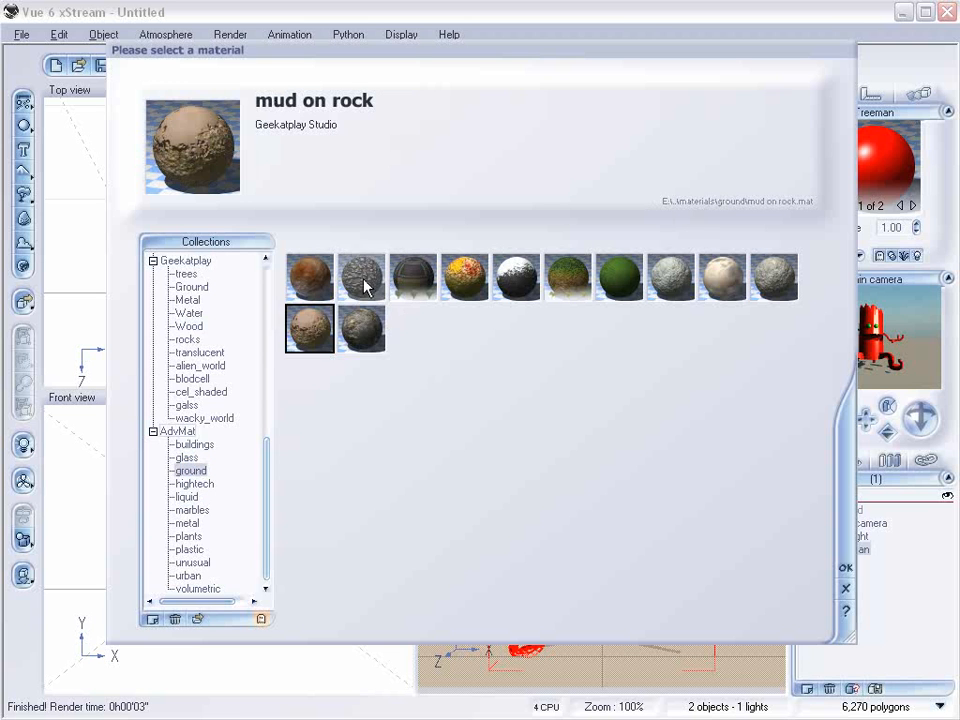
left_click(845, 567)
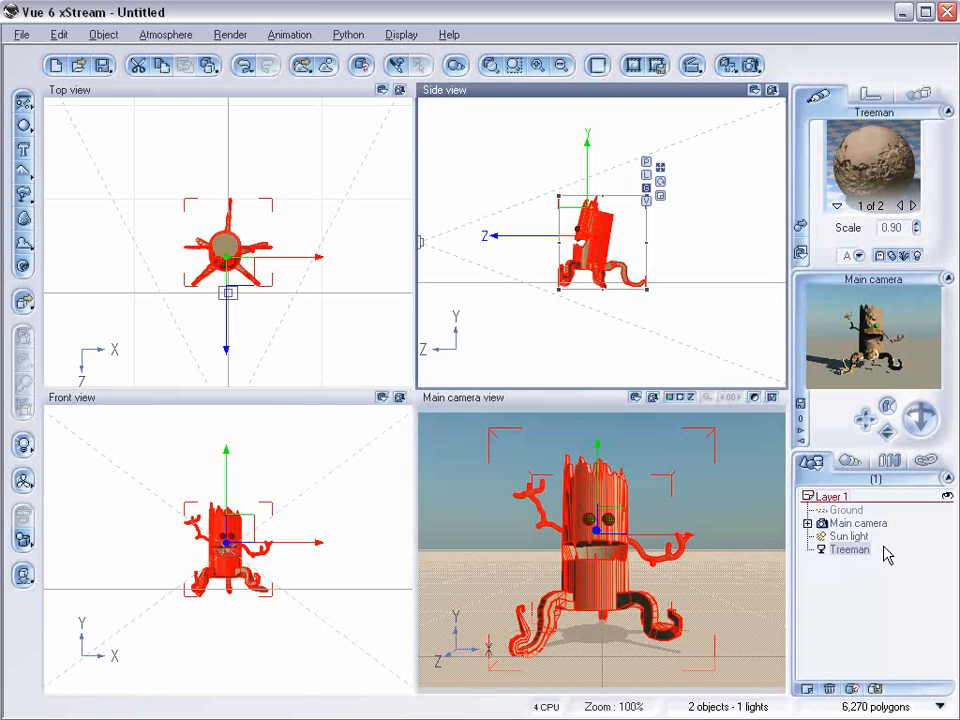
- Replace the Treeman's second material, on the eyes, with FireBall Marble from the AdvMat marbles collection and render the scene
left_click(912, 206)
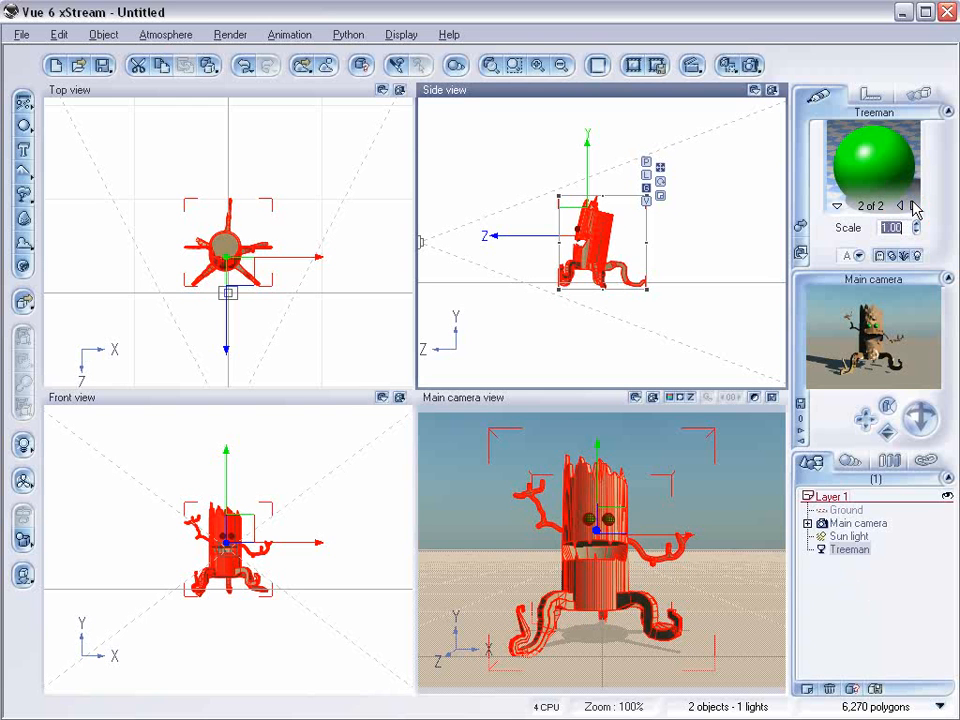
left_click(801, 227)
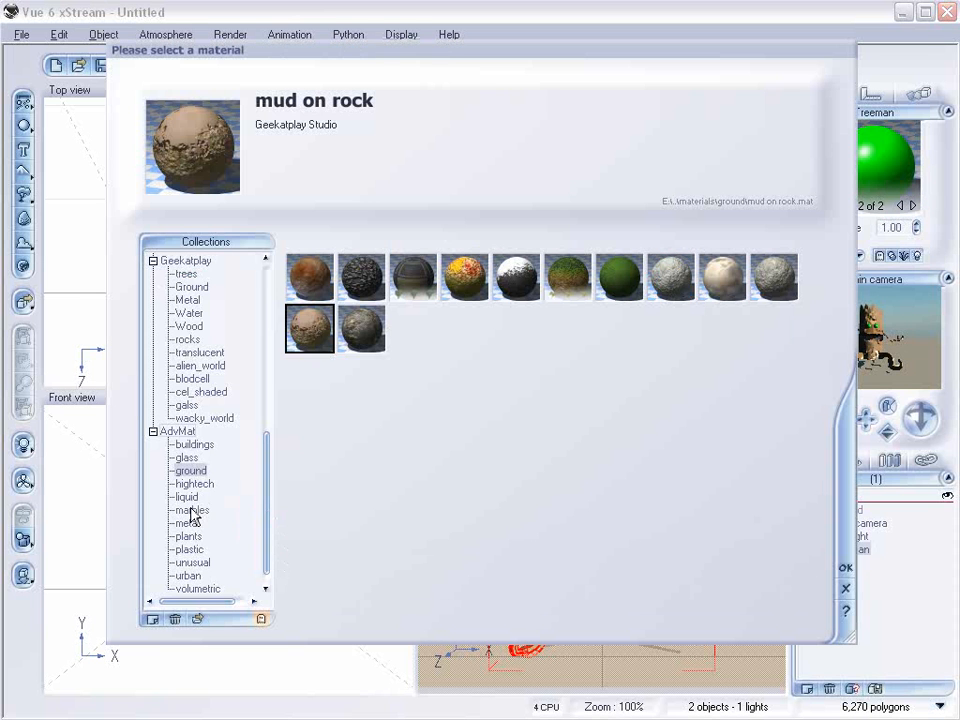
left_click(192, 510)
left_click(460, 285)
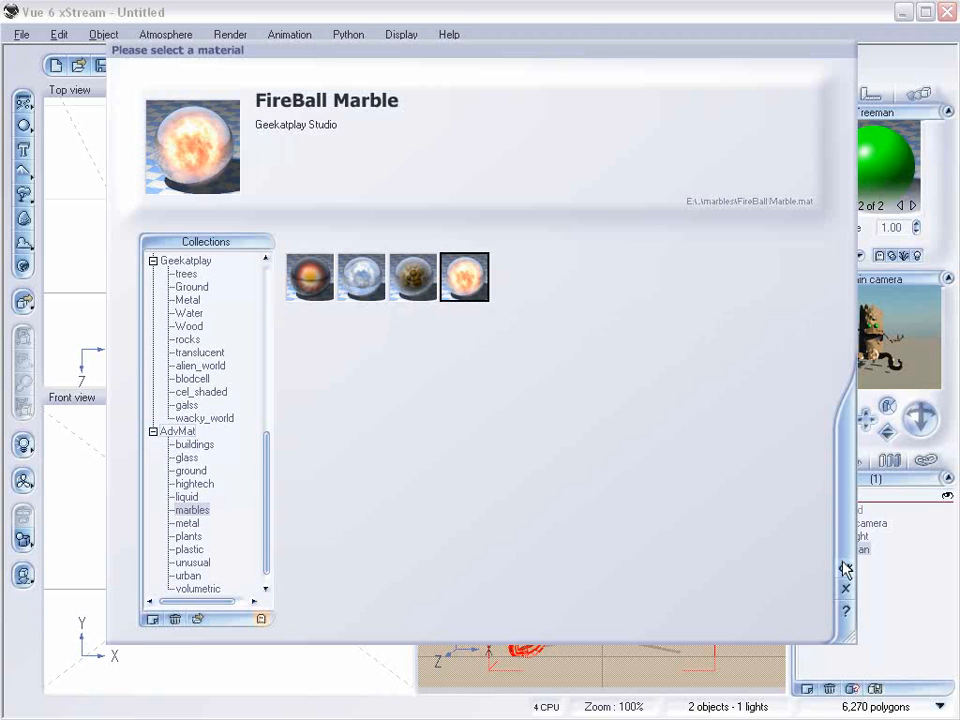
left_click(845, 568)
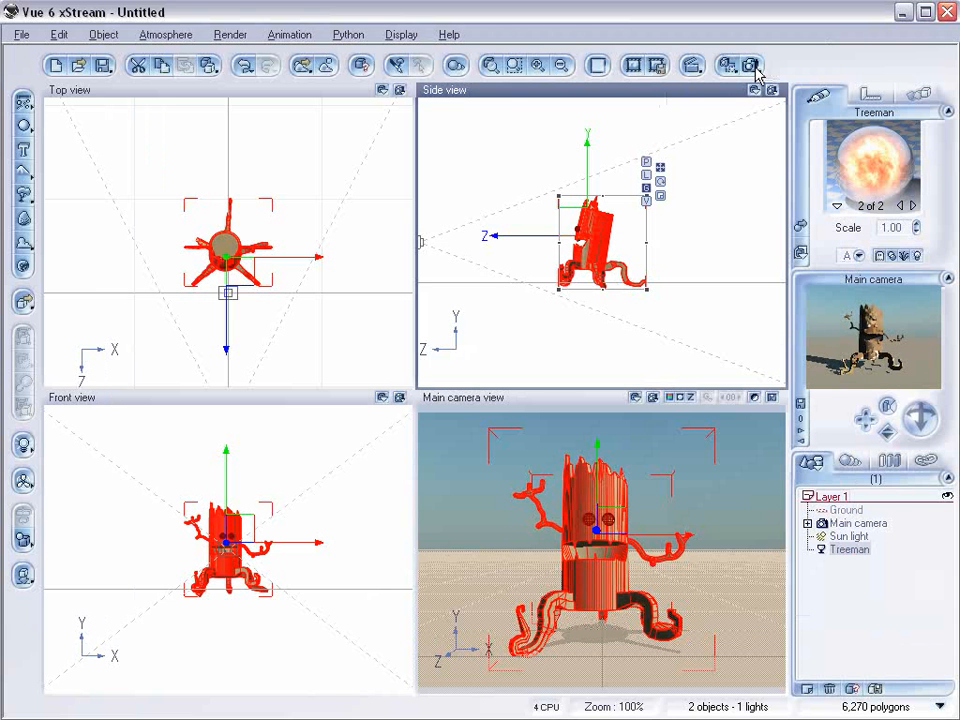
left_click(752, 68)
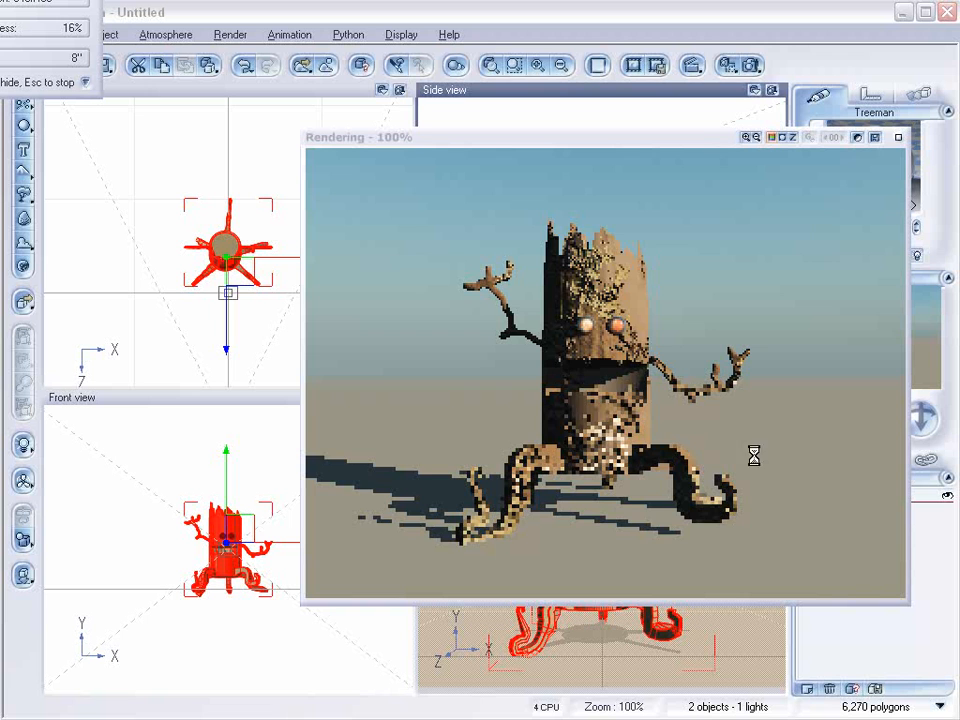